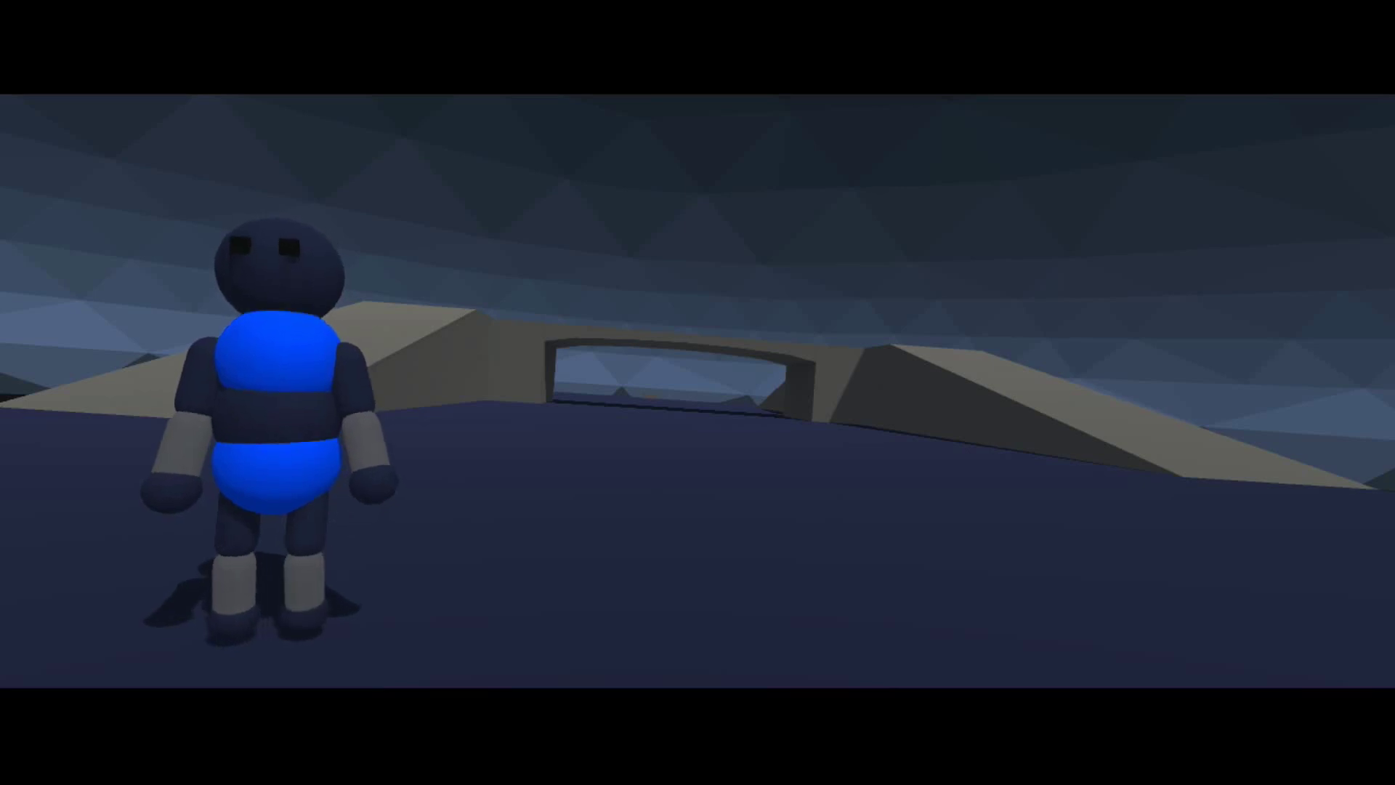
Run the blue ragdoll forward toward the bridge, then right onto the right-hand ramp.
{"action": "key", "text": "w"}
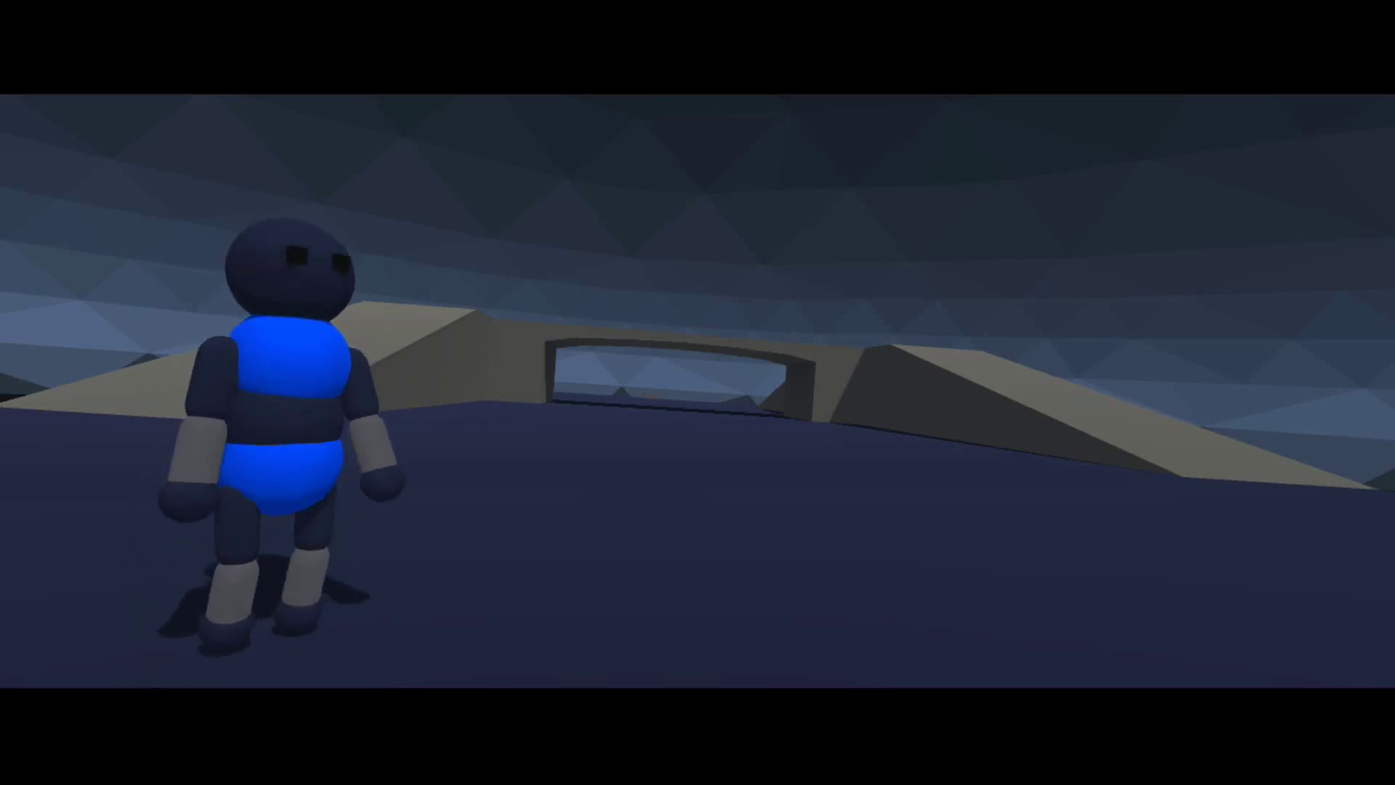
{"action": "key", "text": "w"}
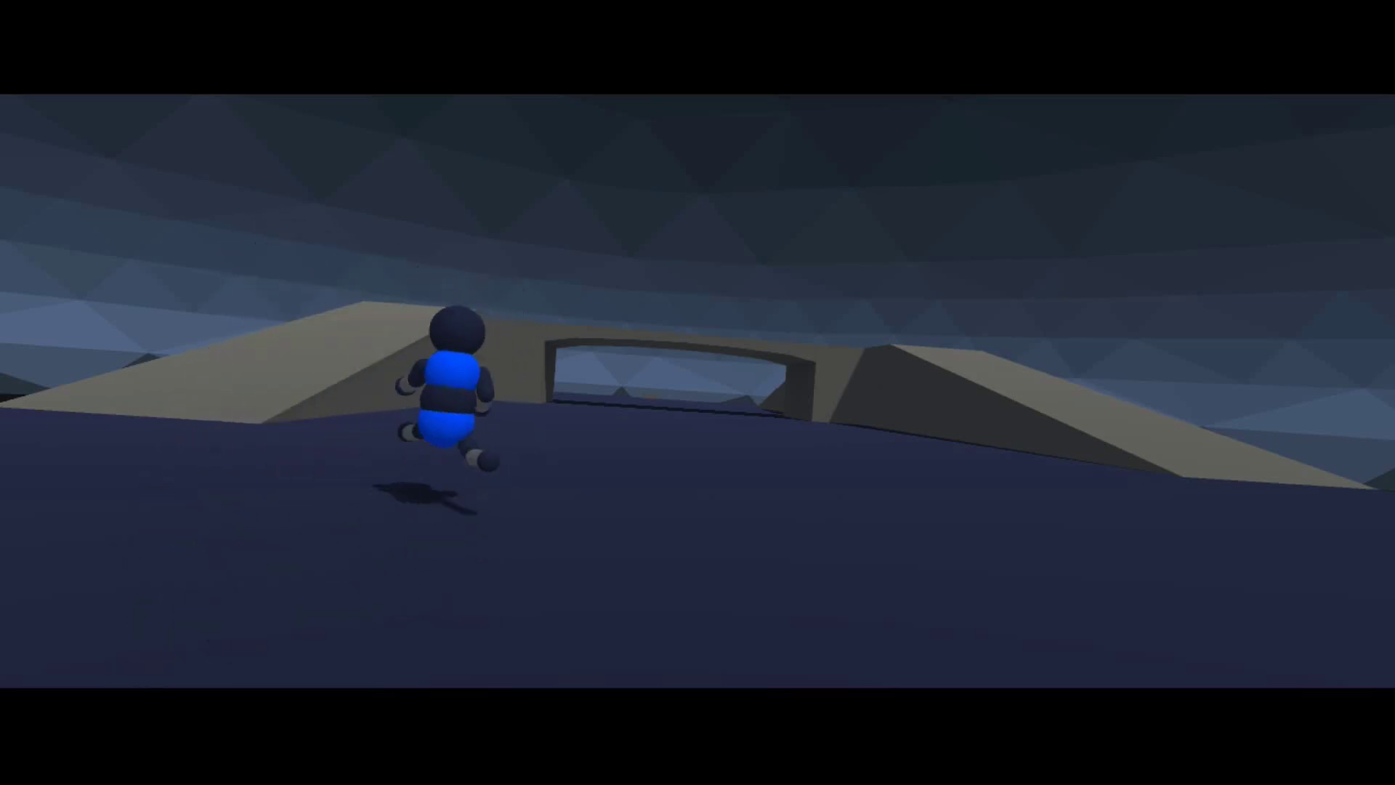
{"action": "key", "text": "d"}
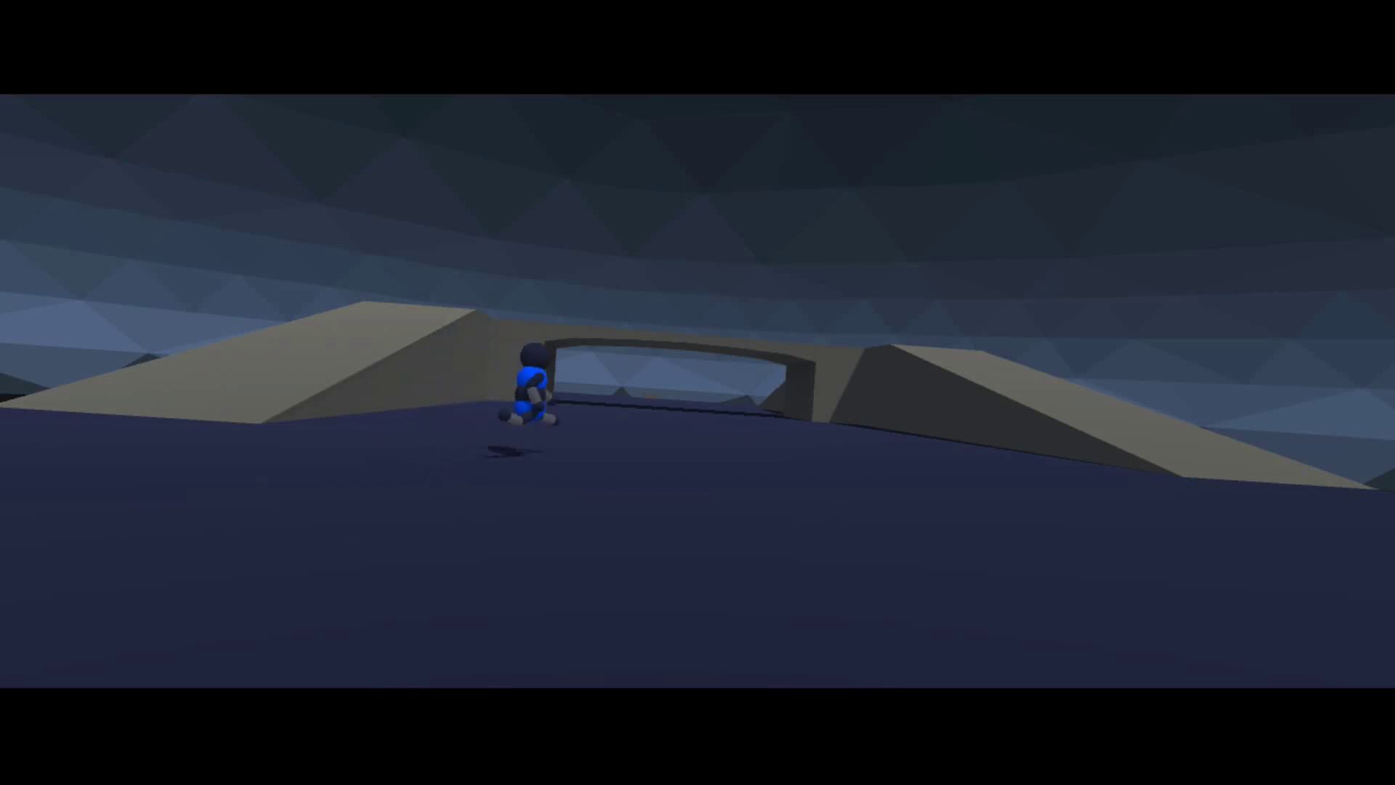
{"action": "key", "text": "d"}
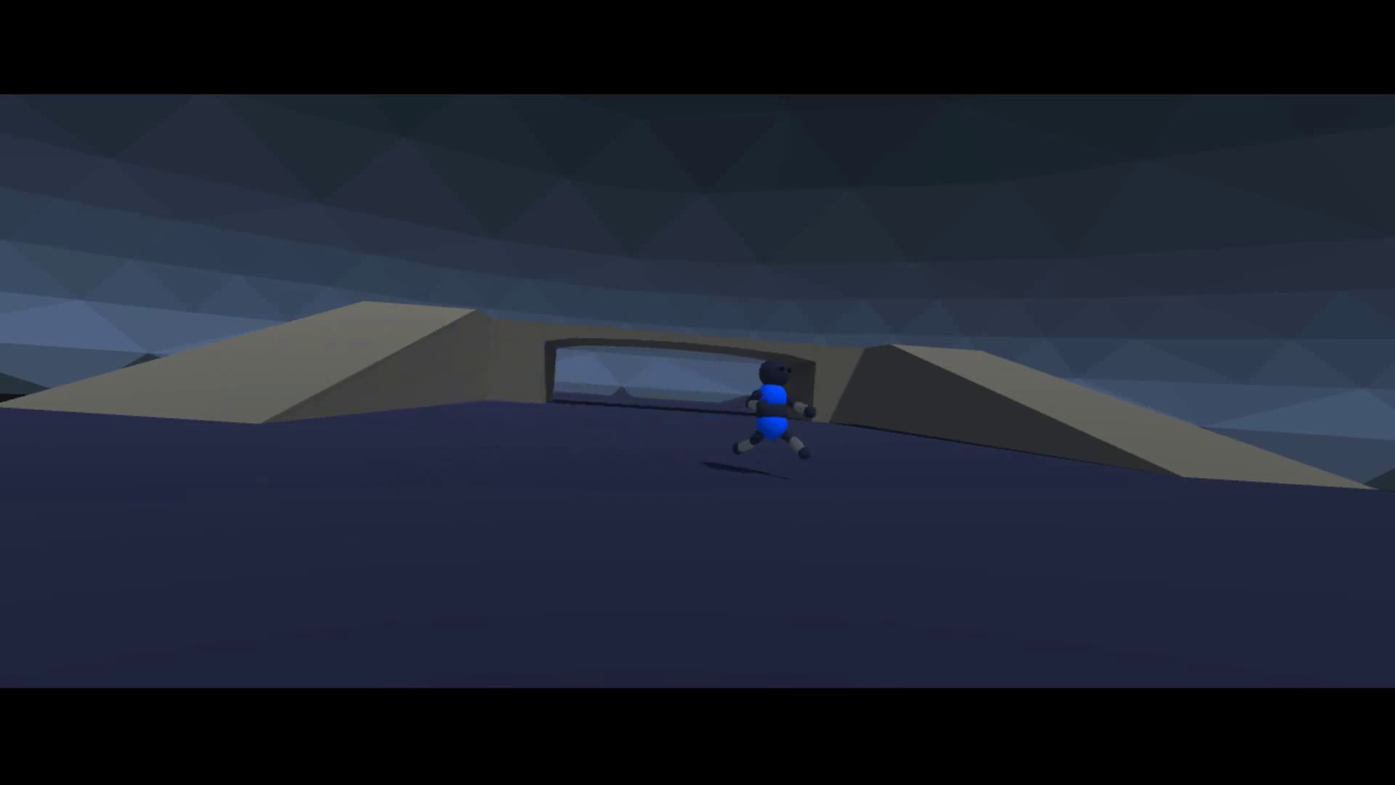
{"action": "key", "text": "d"}
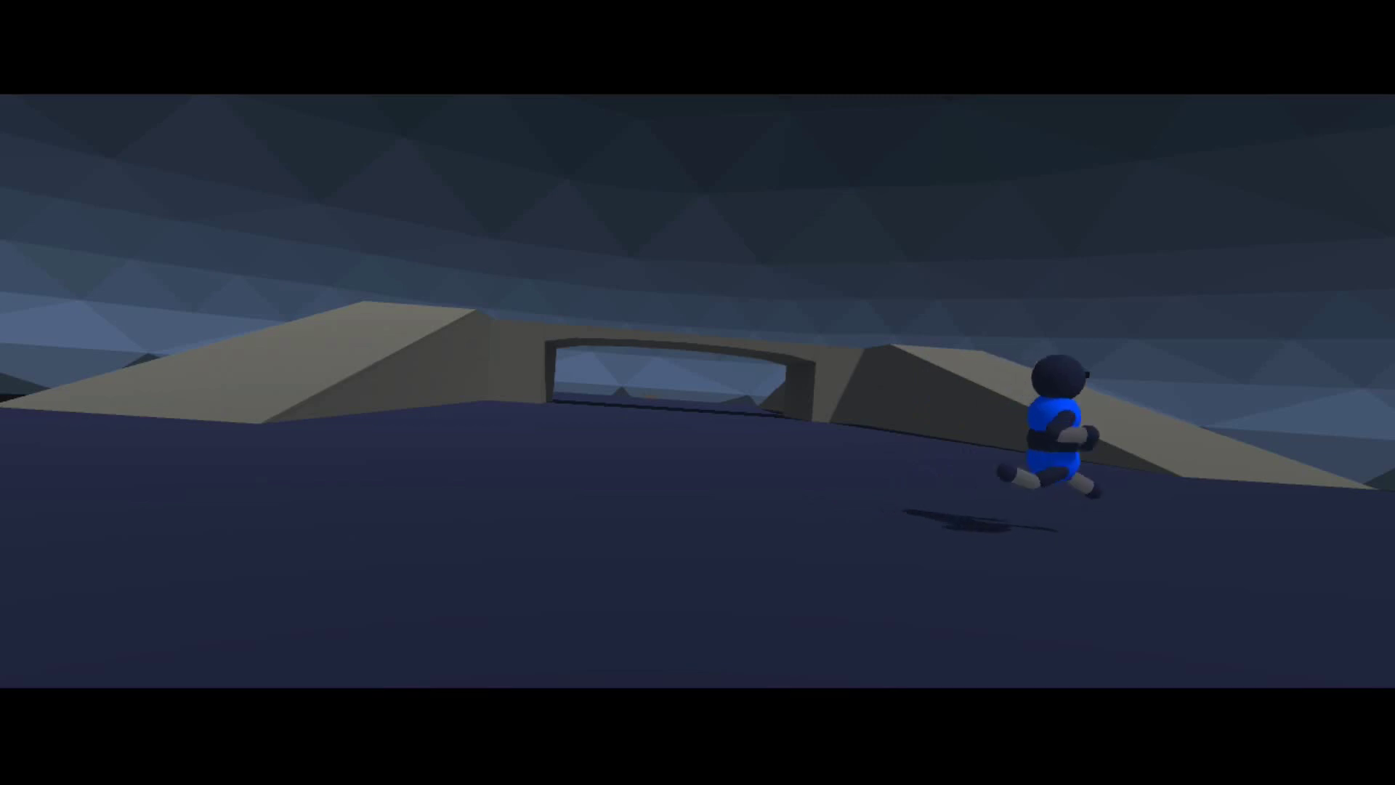
{"action": "key", "text": "d"}
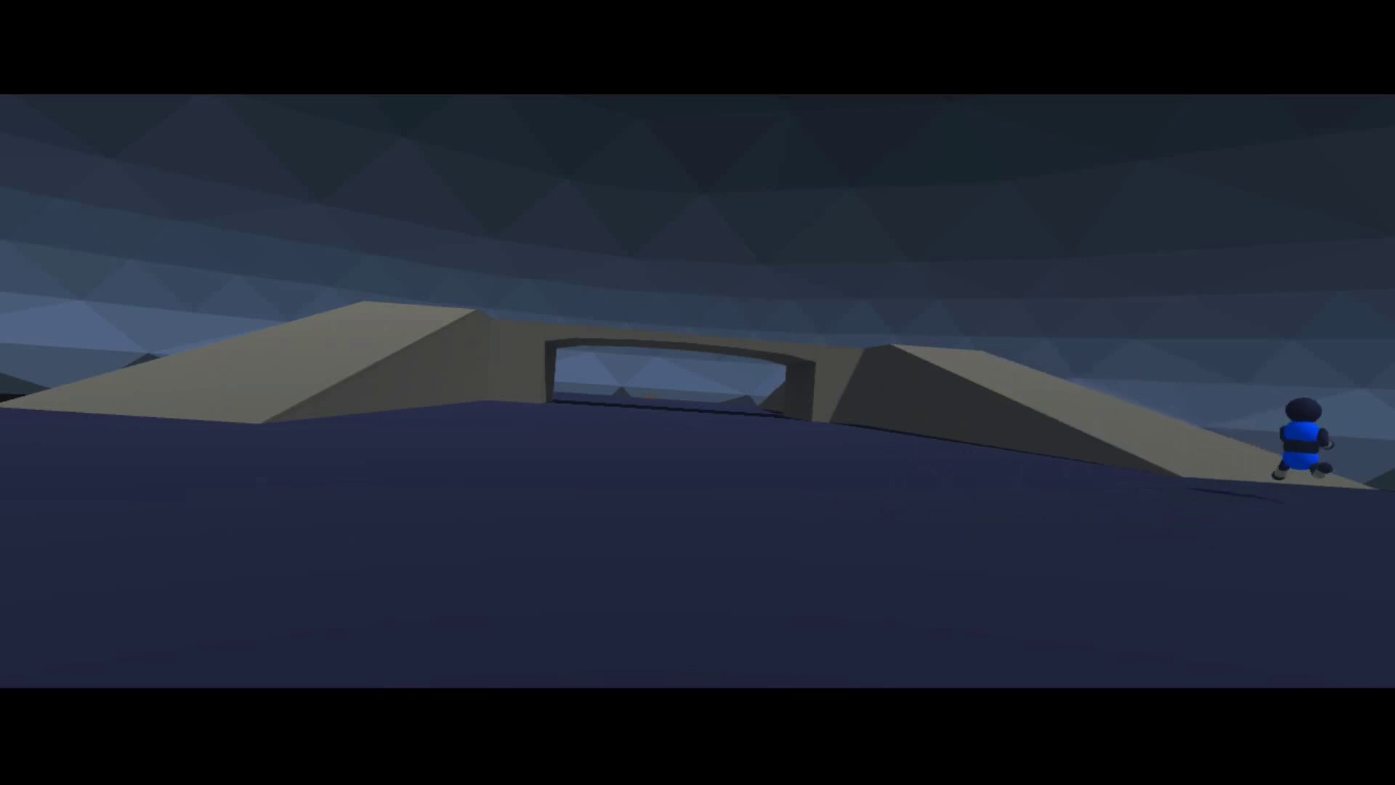
Walk the ragdoll up the right ramp and shuffle it around at the top.
{"action": "key", "text": "a"}
{"action": "key", "text": "a"}
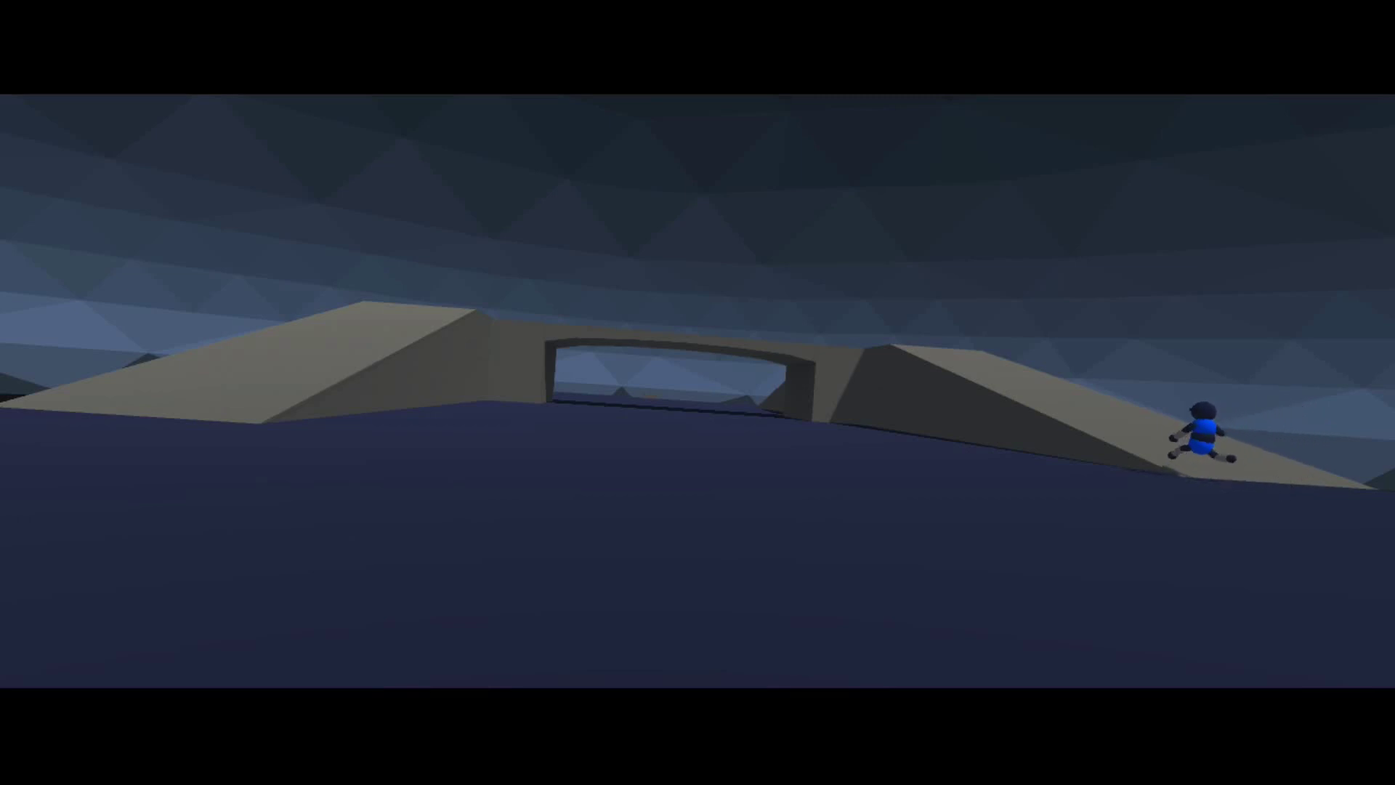
{"action": "key", "text": "a"}
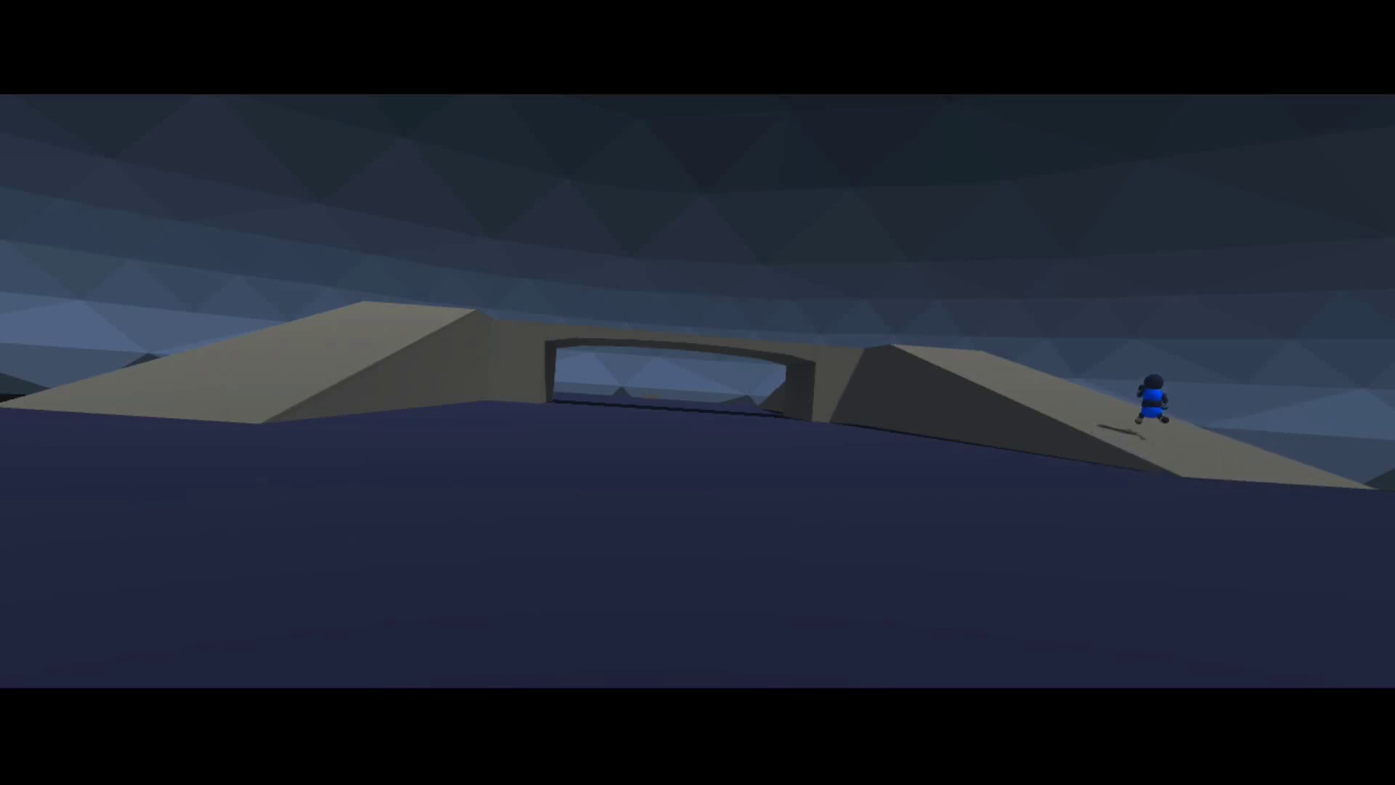
{"action": "key", "text": "a"}
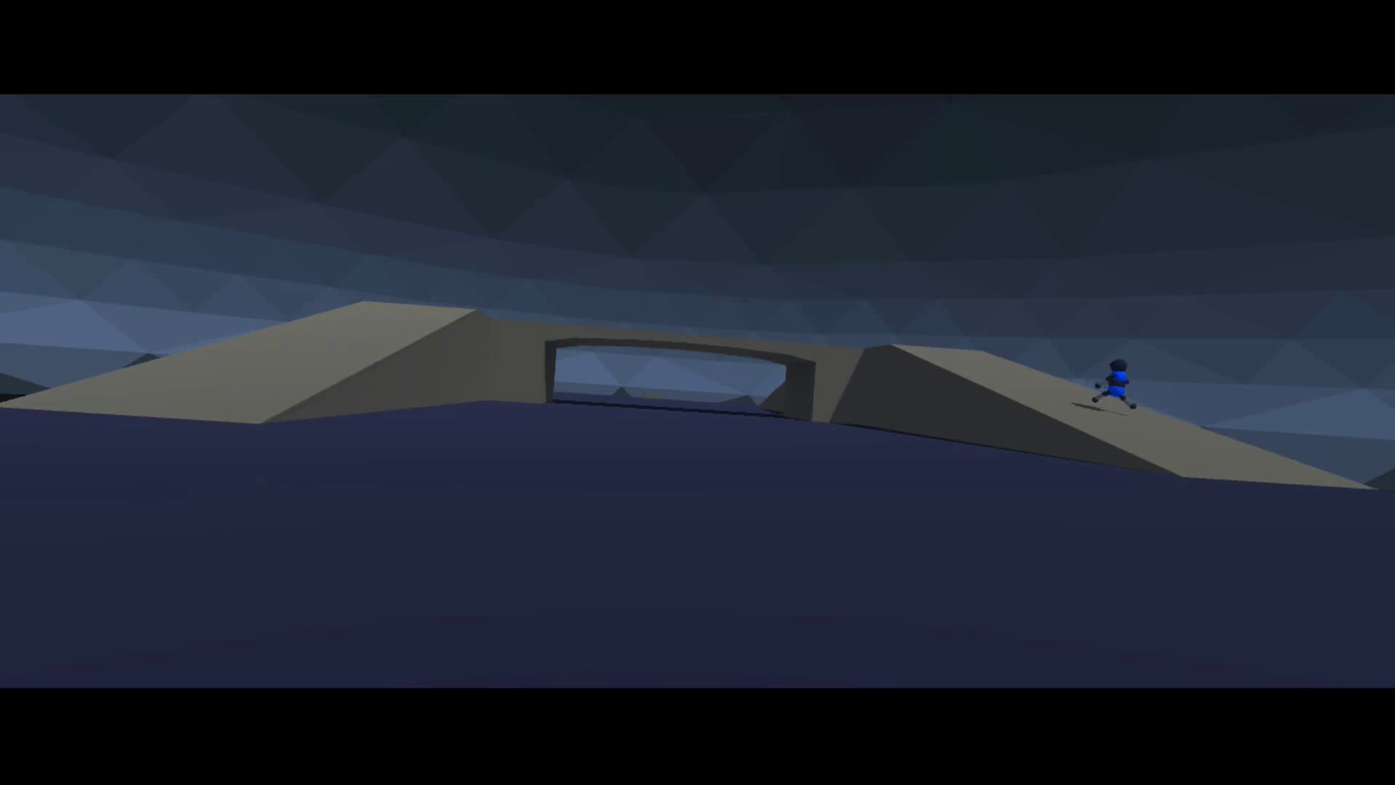
{"action": "key", "text": "a"}
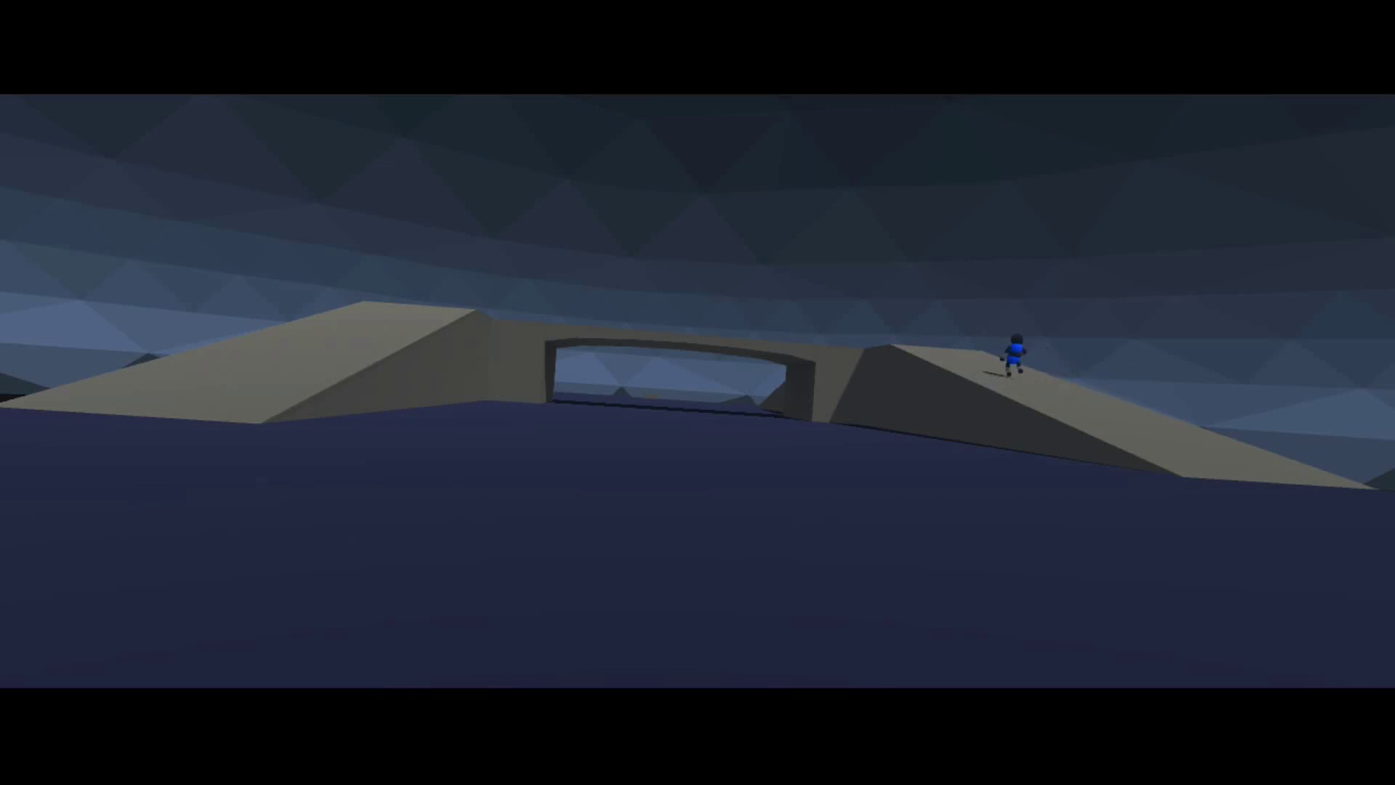
{"action": "key", "text": "a"}
{"action": "key", "text": "a"}
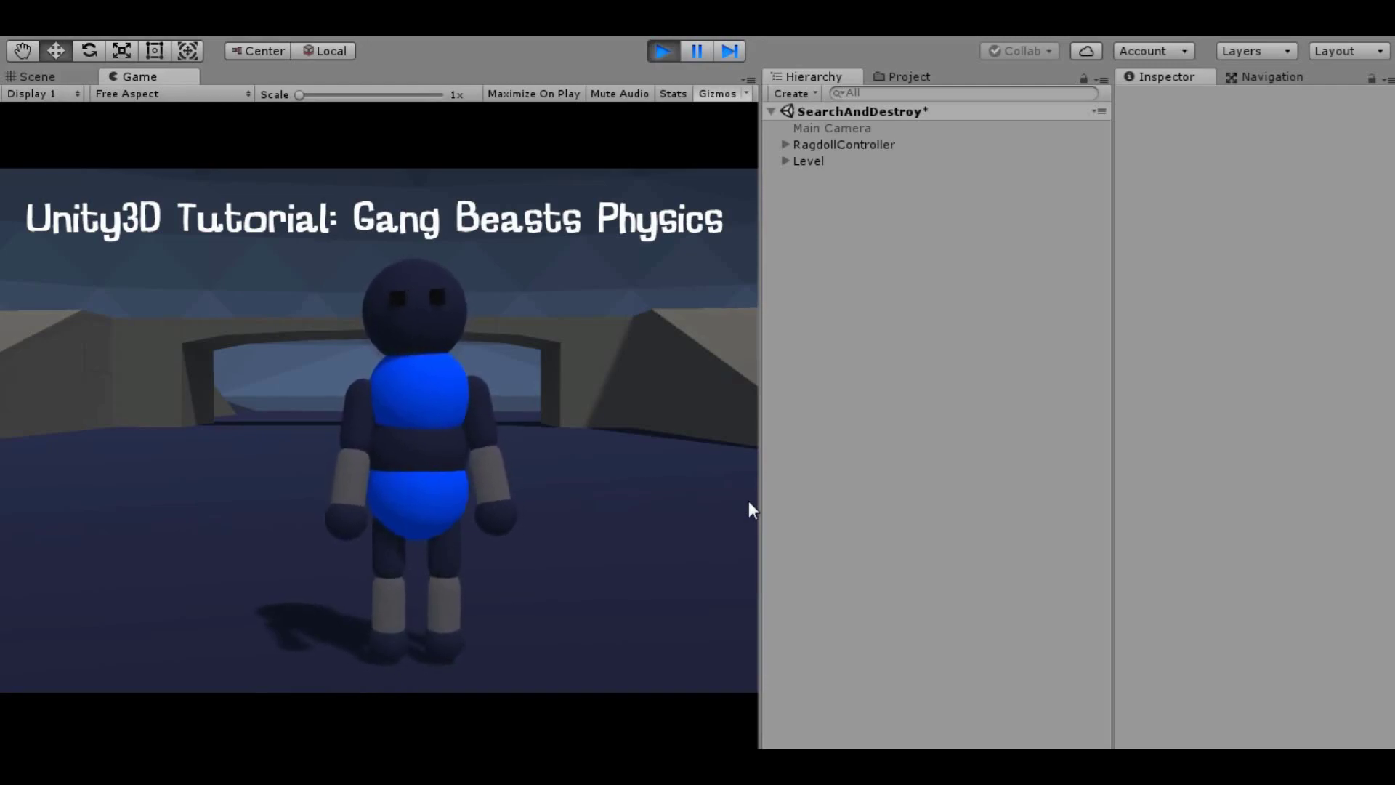
Deactivate RagdollController and all its body parts through hand.R, select Joint, and pause the game.
{"action": "left_click", "coordinate": [842, 144]}
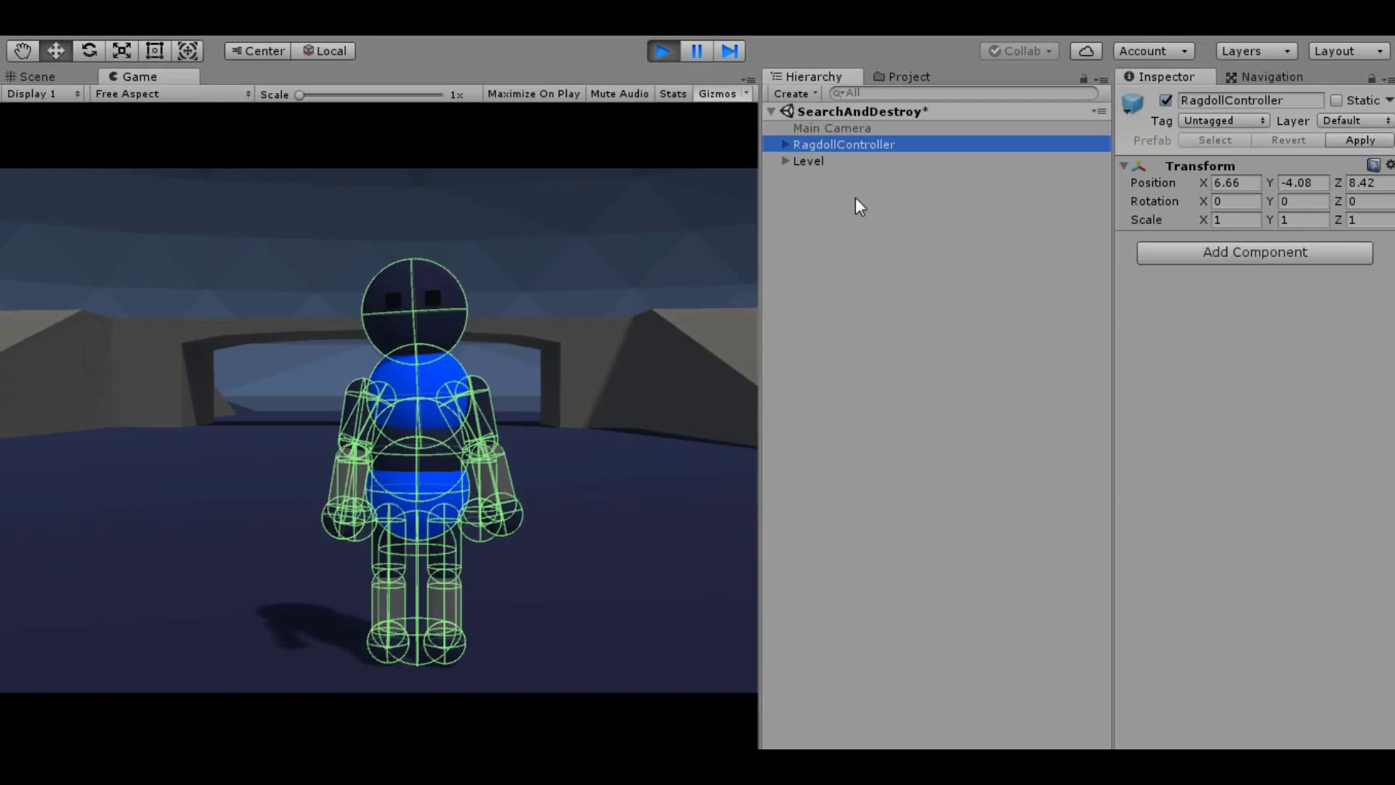
{"action": "left_click", "coordinate": [784, 145]}
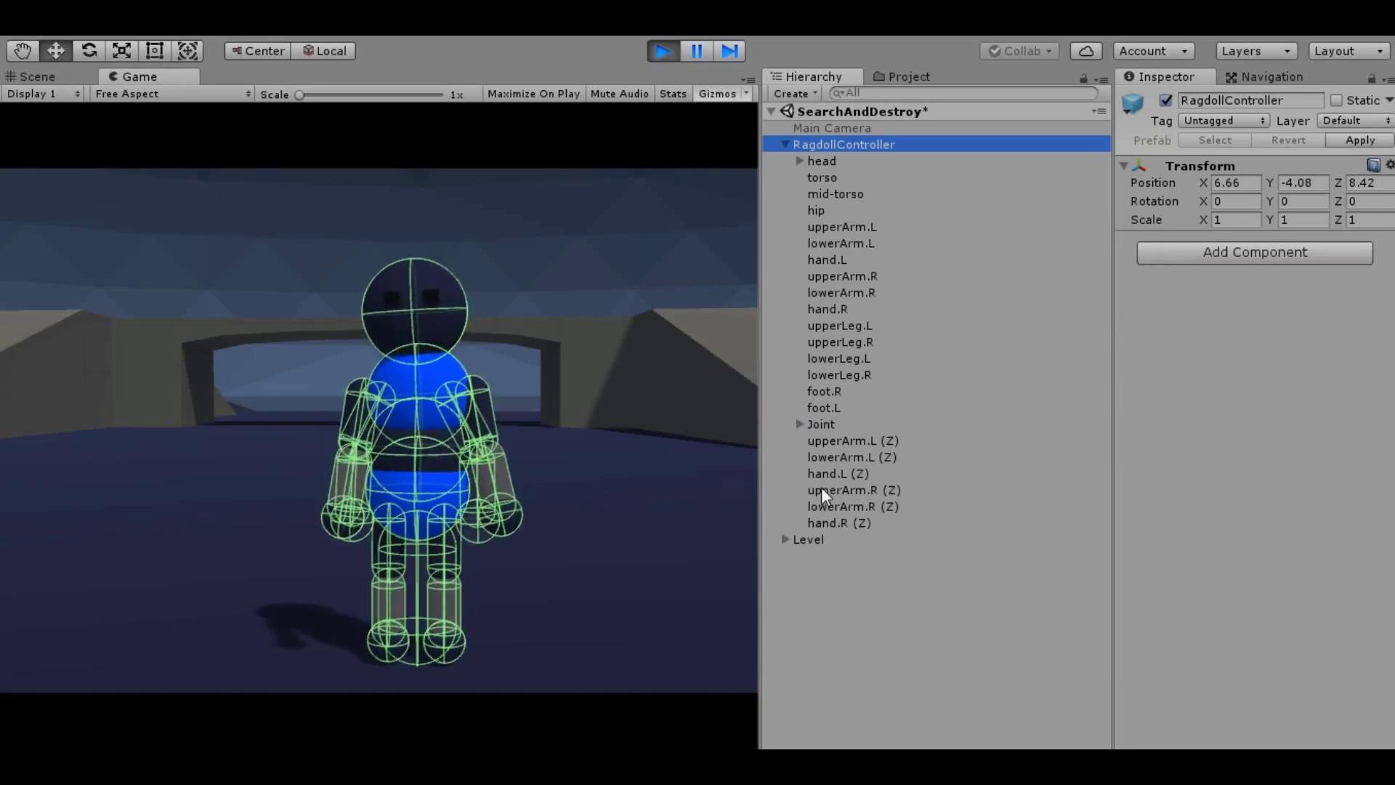
{"action": "left_click", "coordinate": [836, 523], "text": "shift"}
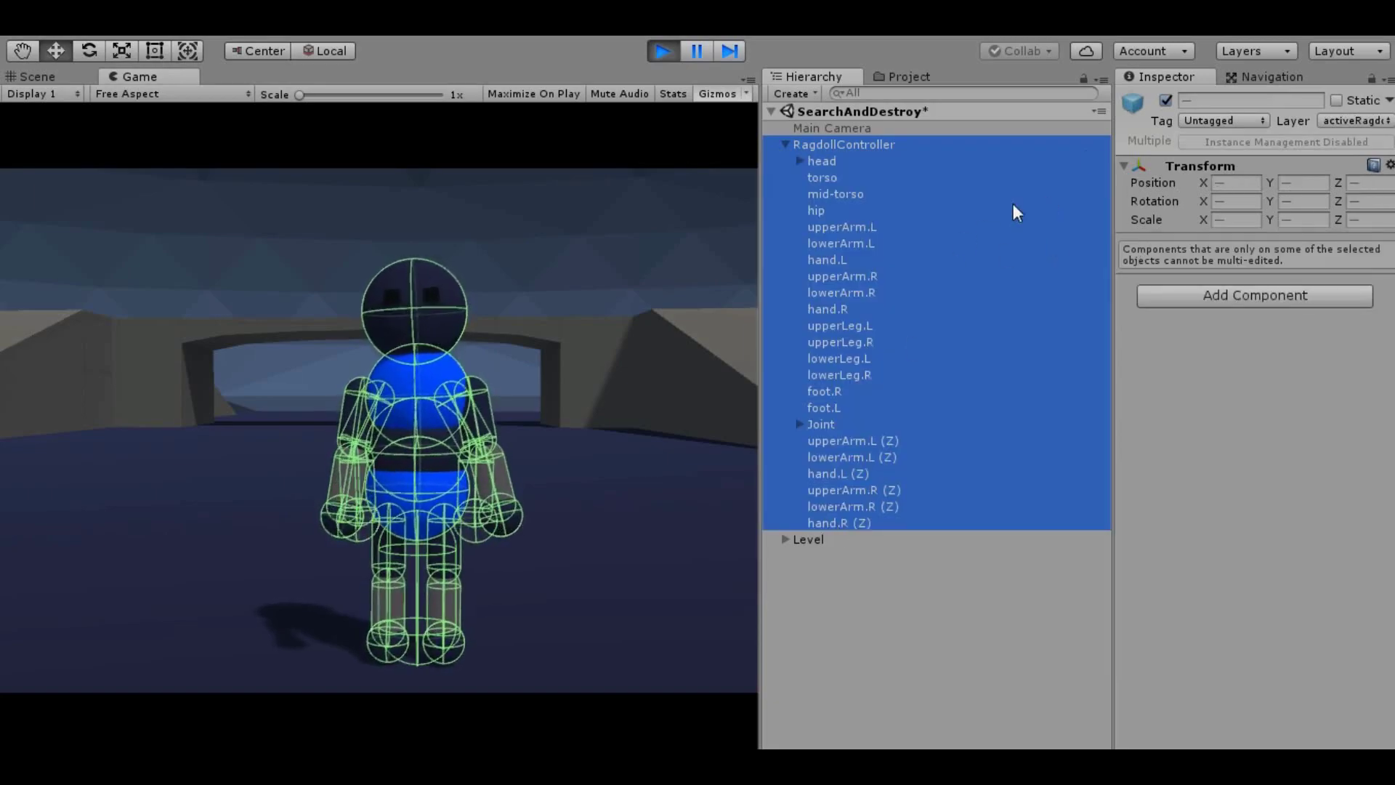
{"action": "left_click", "coordinate": [1165, 101]}
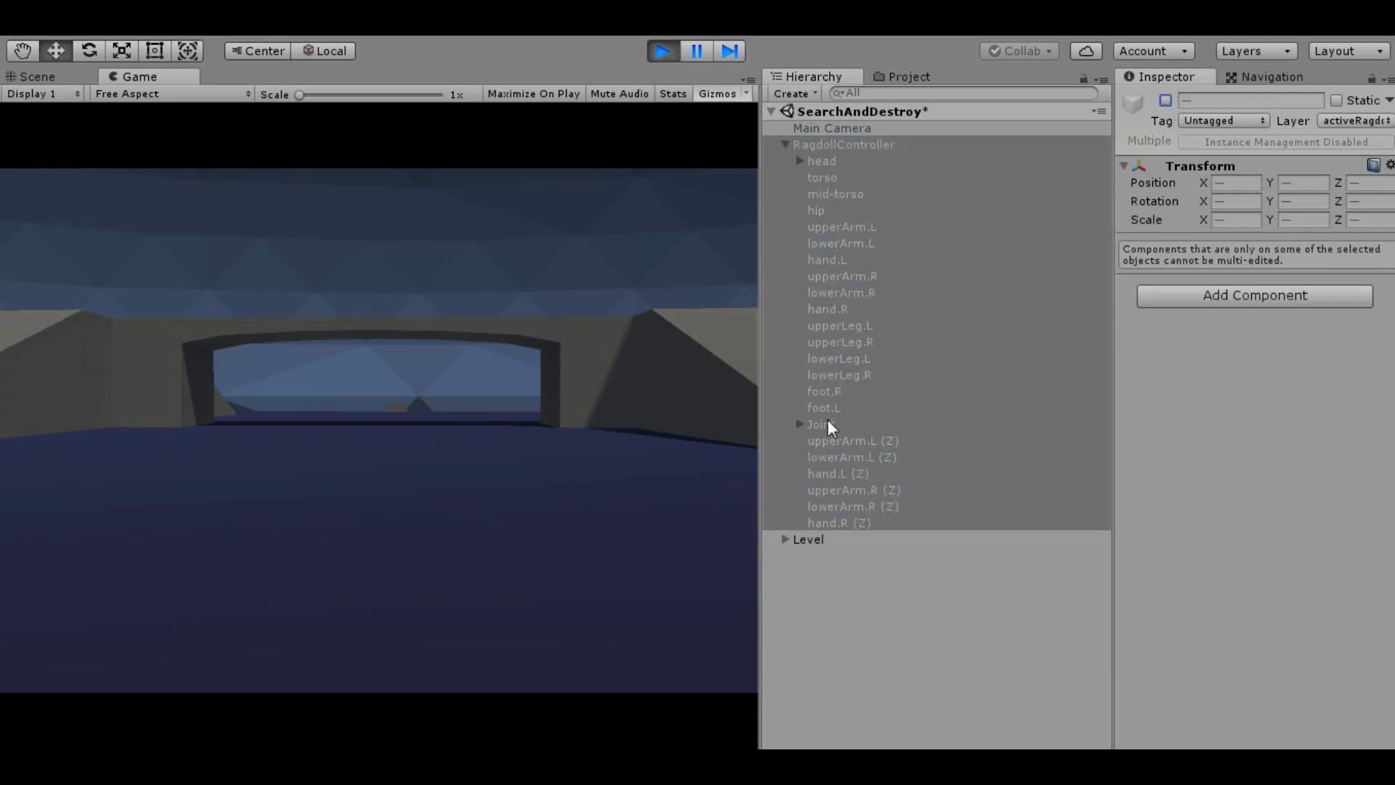
{"action": "left_click", "coordinate": [818, 426]}
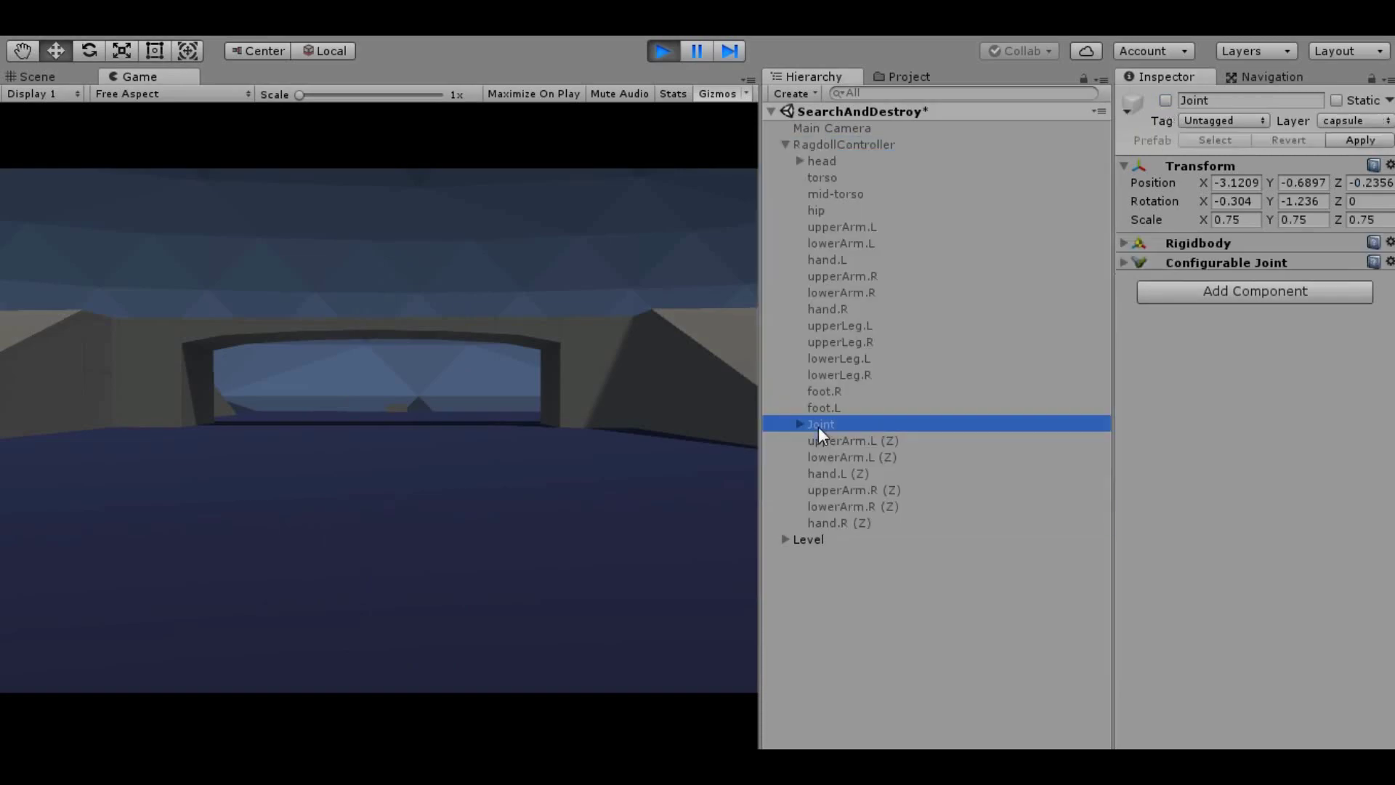
{"action": "left_click", "coordinate": [692, 59]}
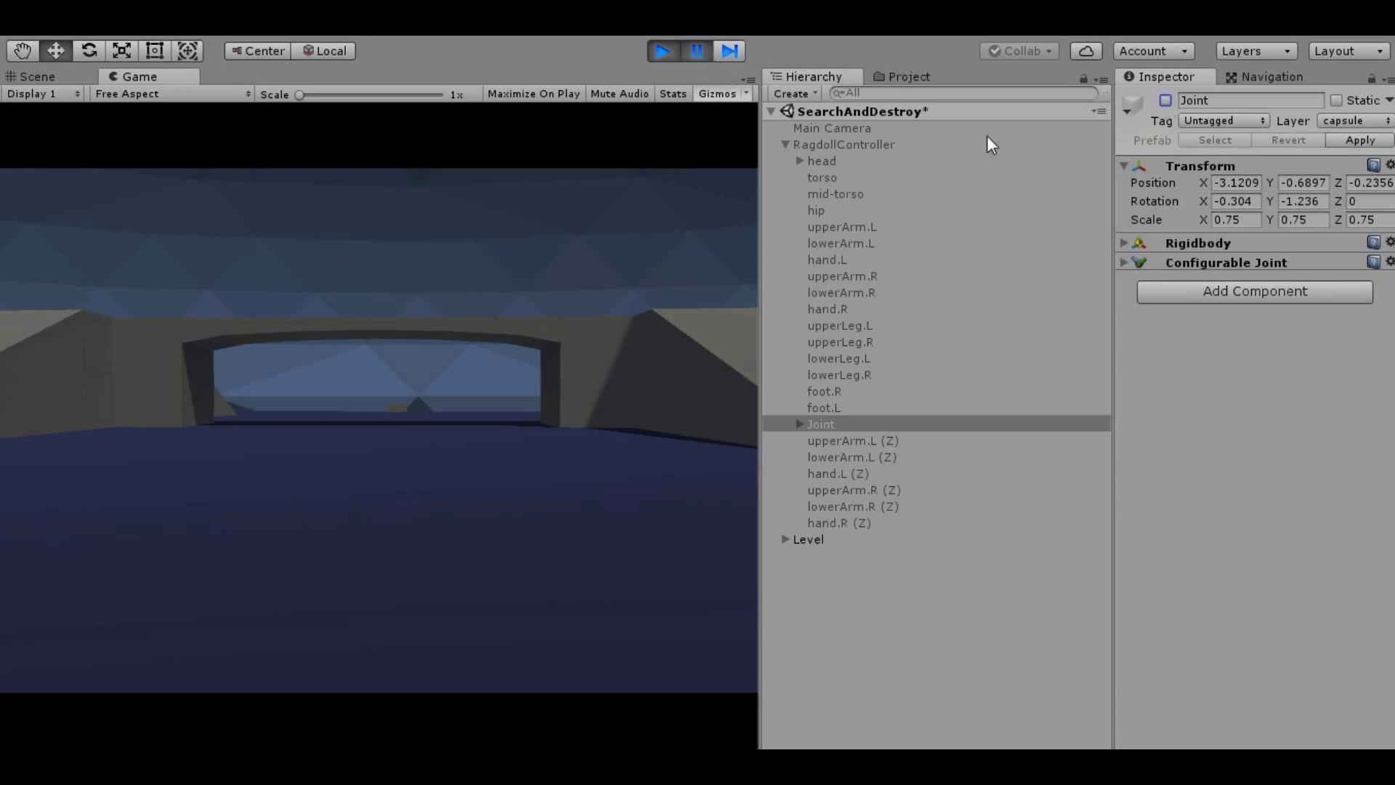
Reactivate the RagdollController and its Joint object.
{"action": "left_click", "coordinate": [839, 146]}
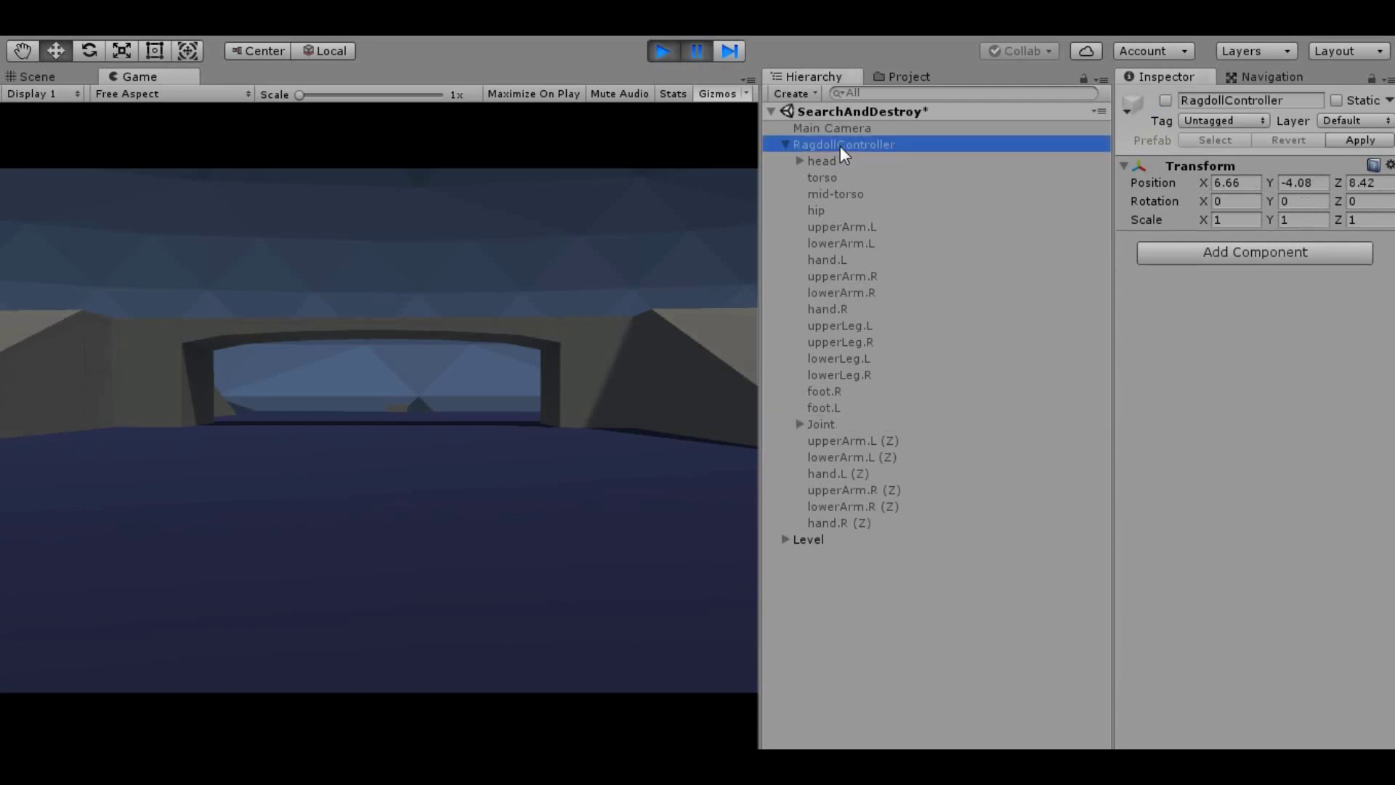
{"action": "left_click", "coordinate": [1166, 100]}
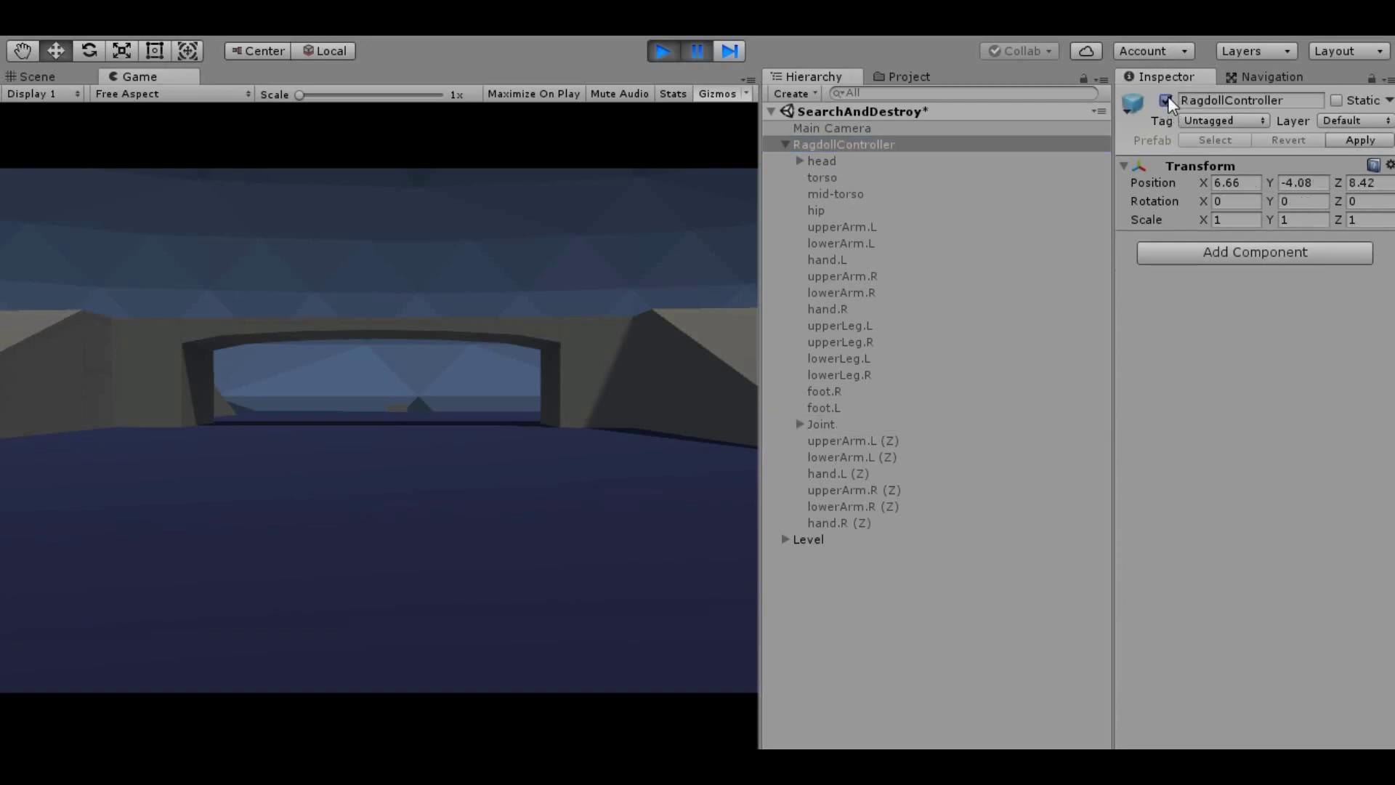
{"action": "left_click", "coordinate": [868, 425]}
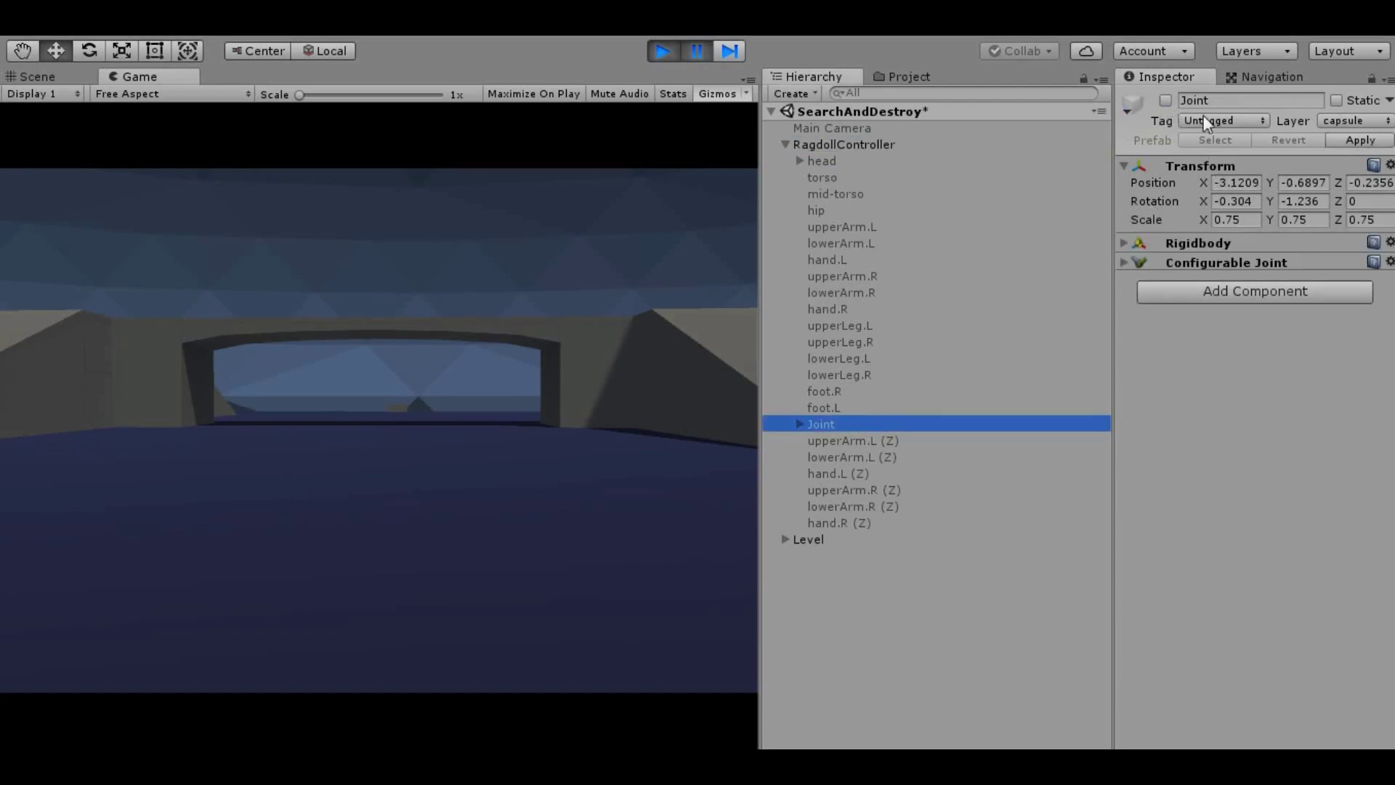
{"action": "left_click", "coordinate": [1165, 100]}
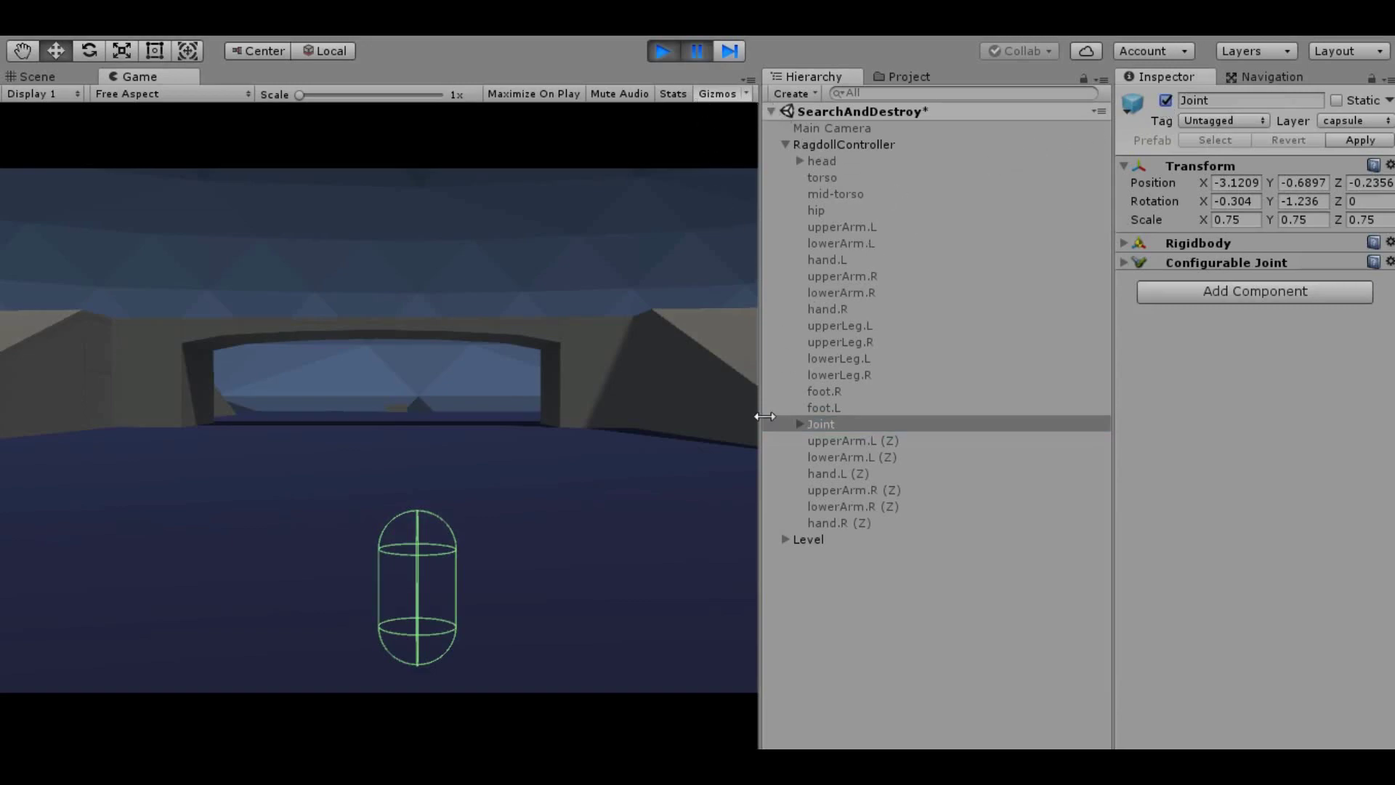
Enable the Mesh Renderer on Joint's controller child so it renders, then reselect Joint.
{"action": "left_click", "coordinate": [800, 424]}
{"action": "left_click", "coordinate": [835, 440]}
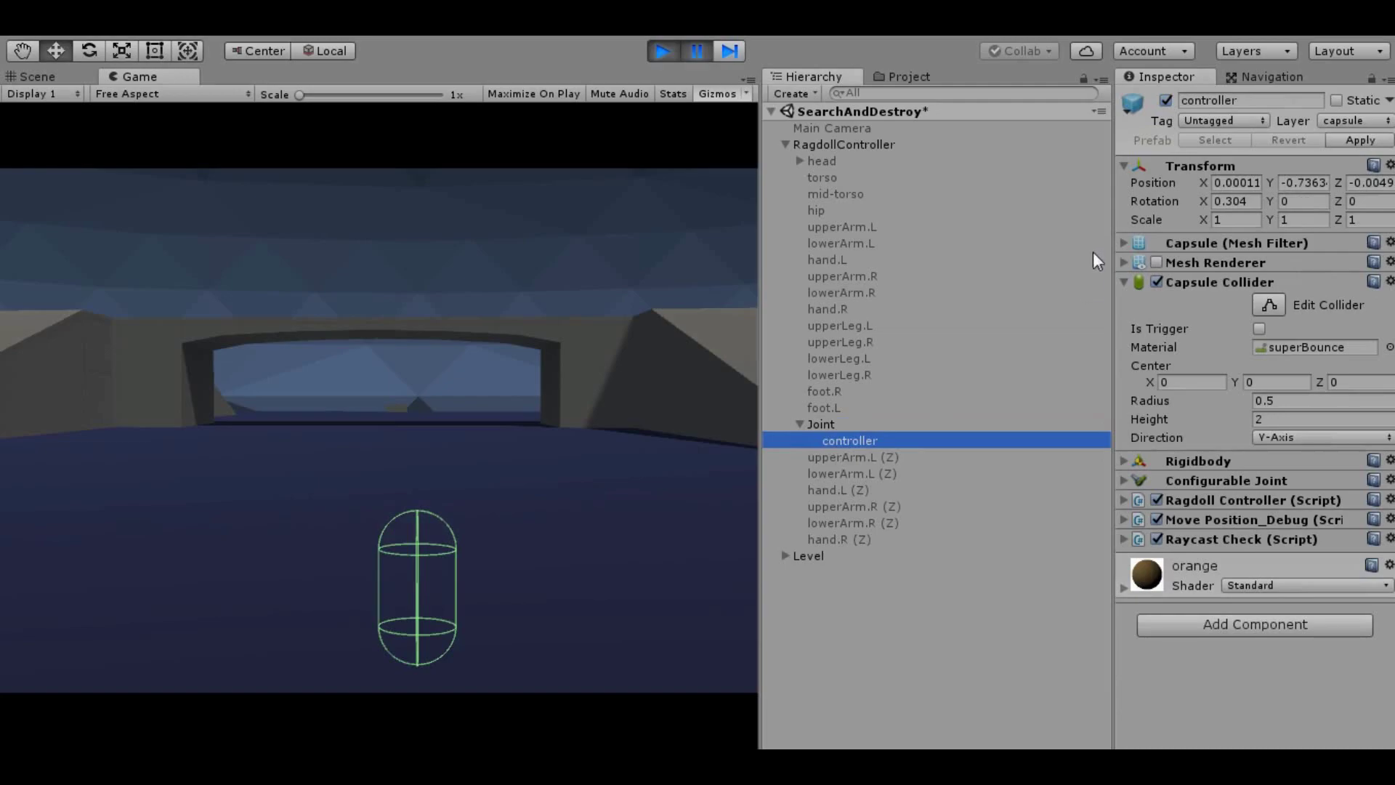
{"action": "left_click", "coordinate": [1157, 262]}
{"action": "left_click", "coordinate": [821, 424]}
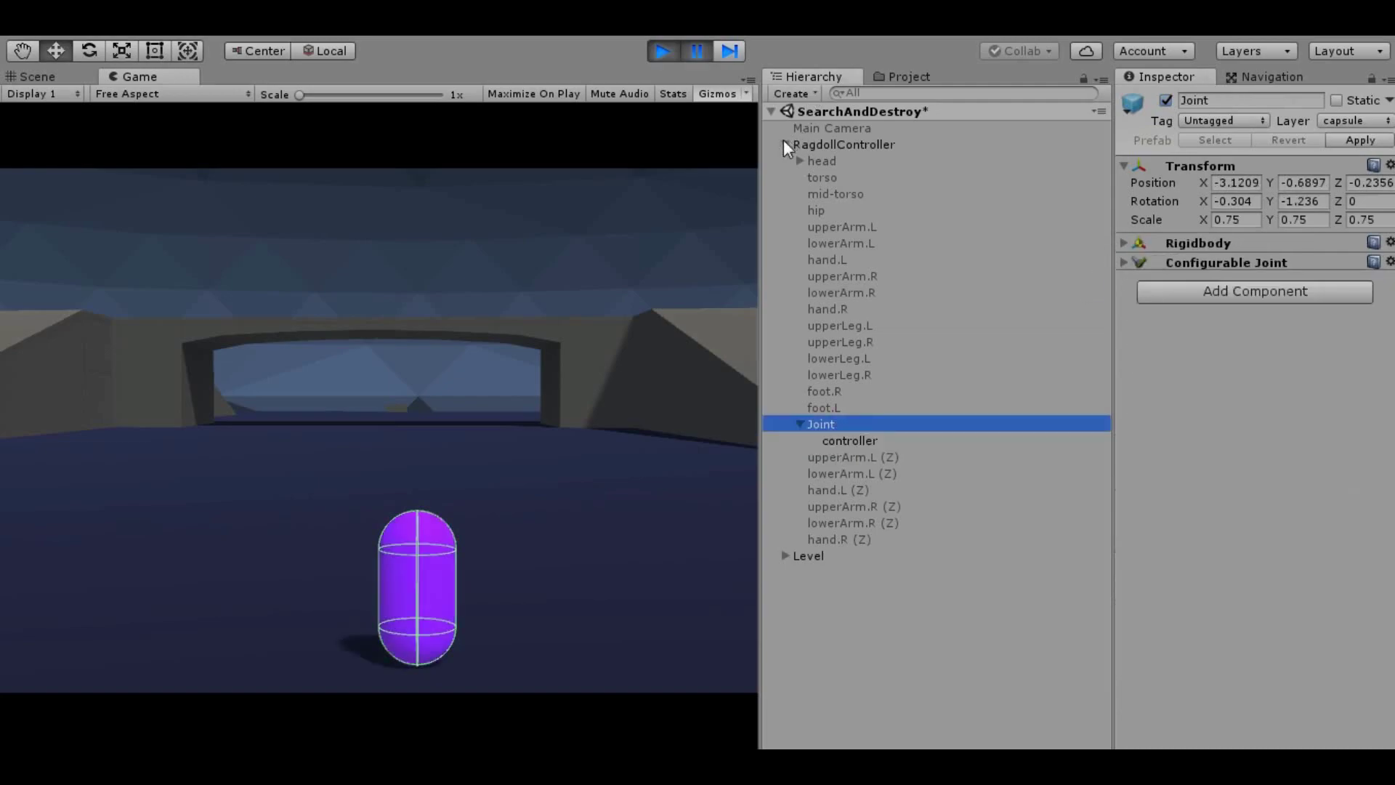
{"action": "left_click", "coordinate": [784, 144]}
{"action": "left_click", "coordinate": [823, 276]}
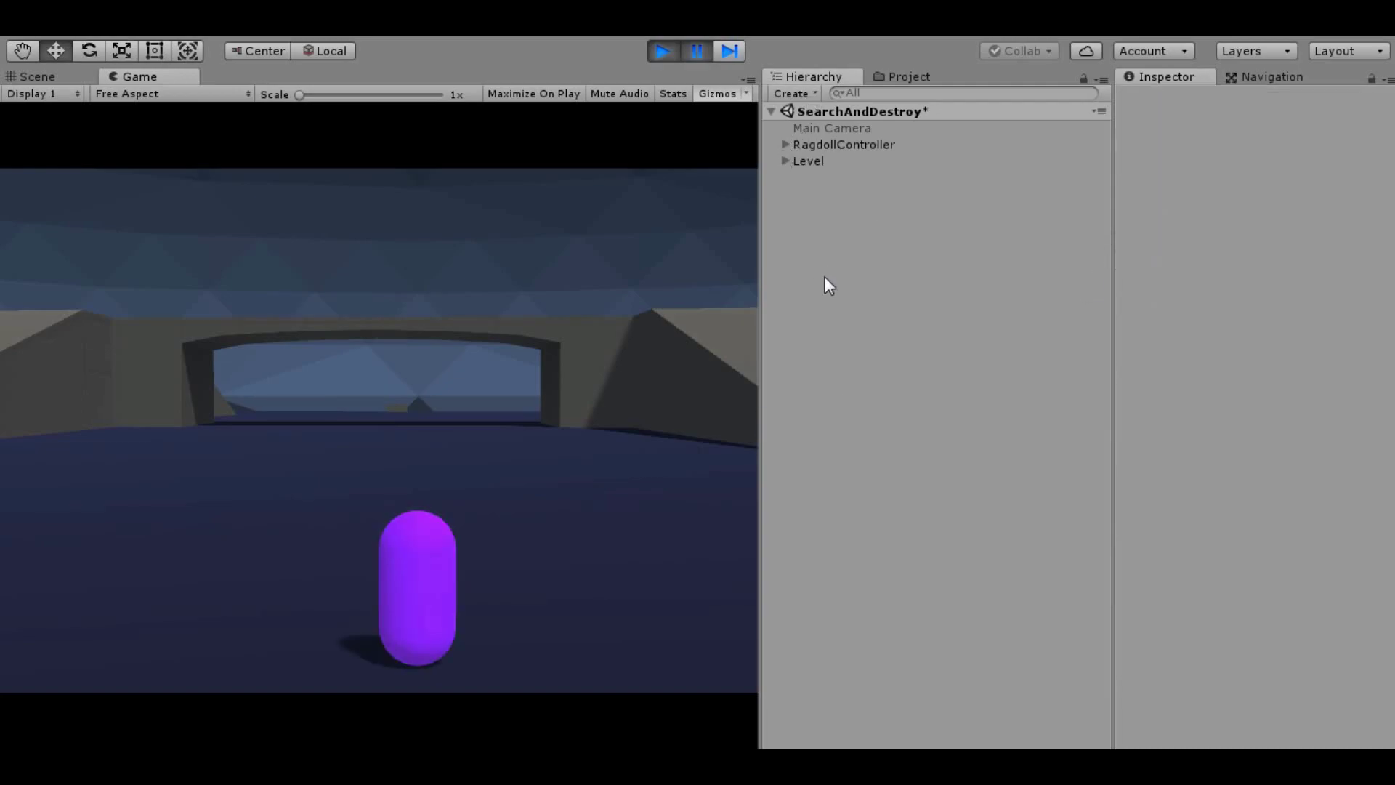
{"action": "left_click", "coordinate": [785, 145]}
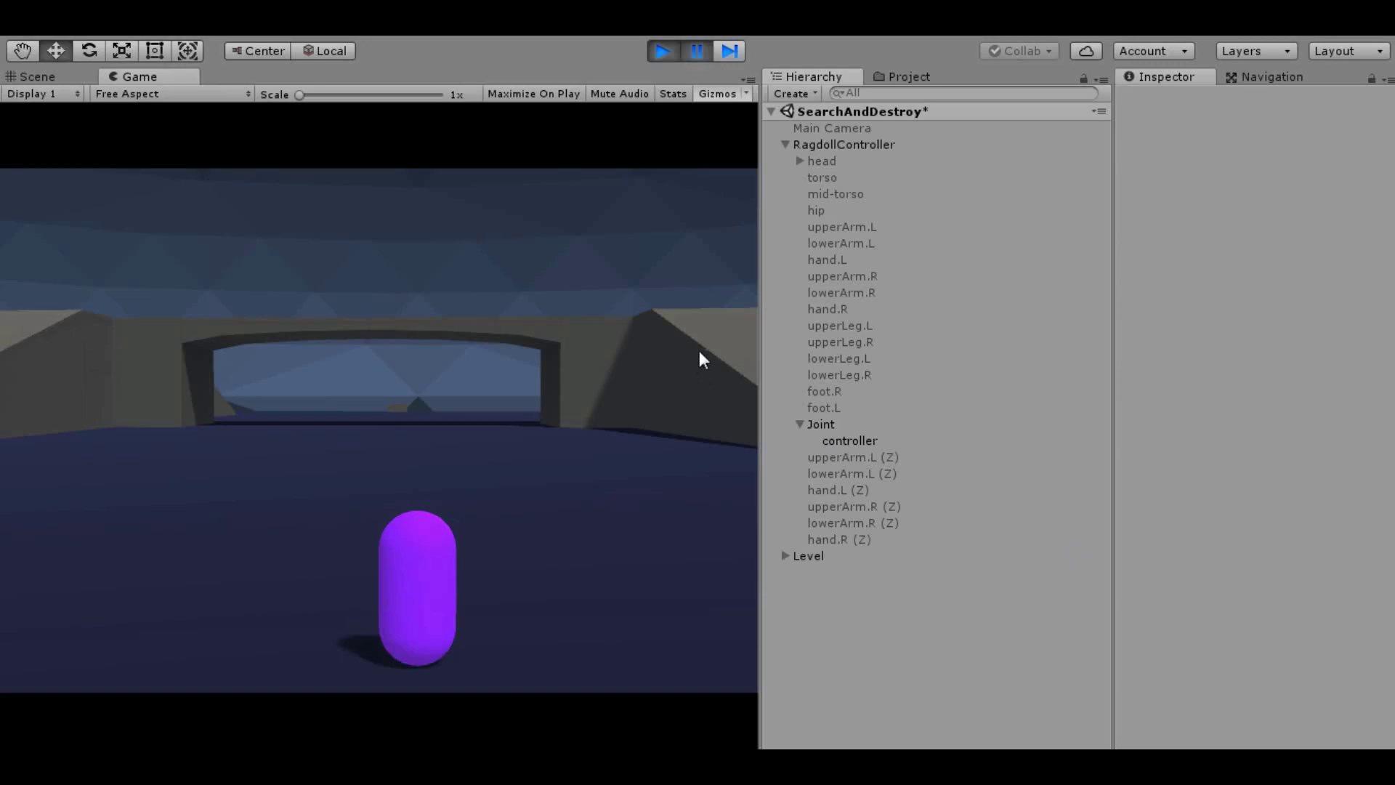
{"action": "left_click", "coordinate": [822, 423]}
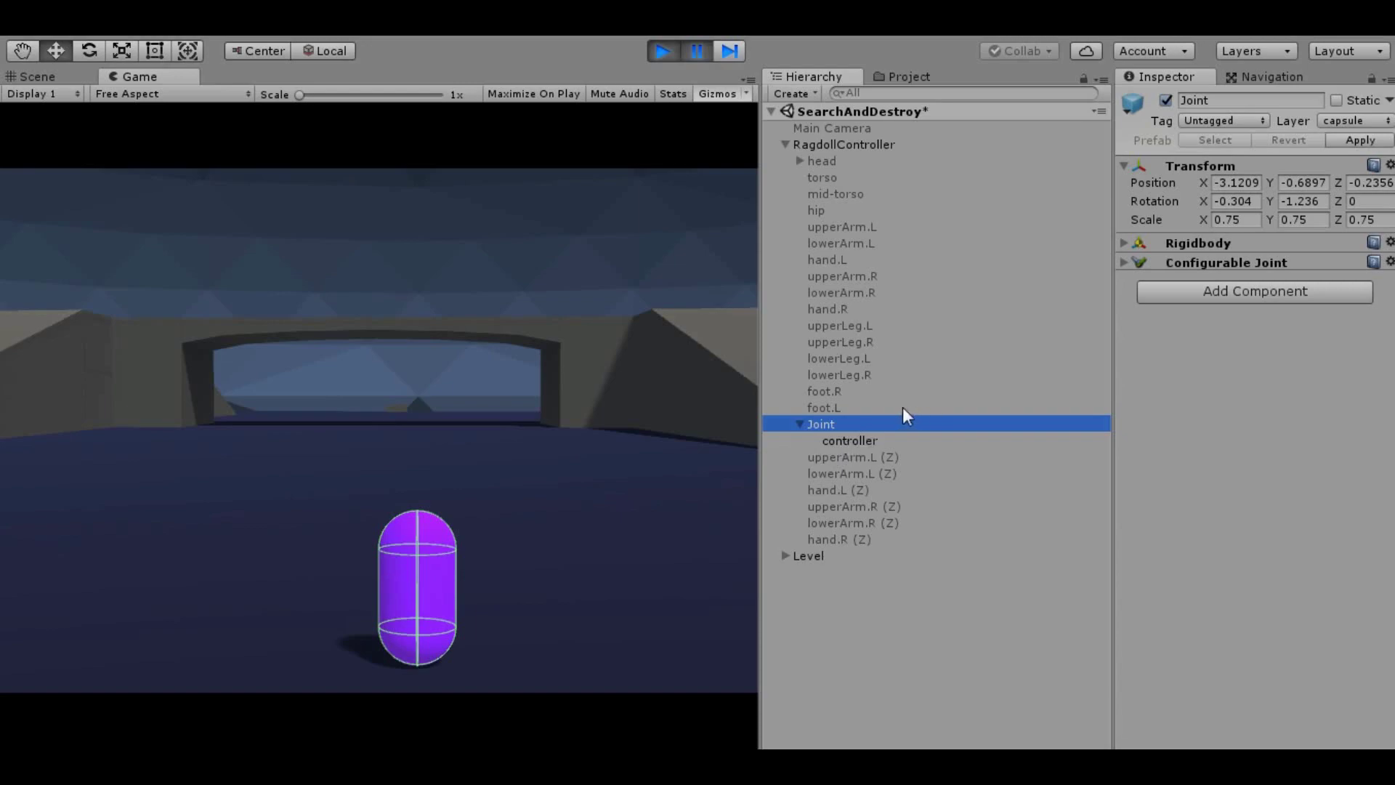
Check the Configurable Joints: Joint connects to hip, and controller connects to Joint.
{"action": "left_click", "coordinate": [1123, 260]}
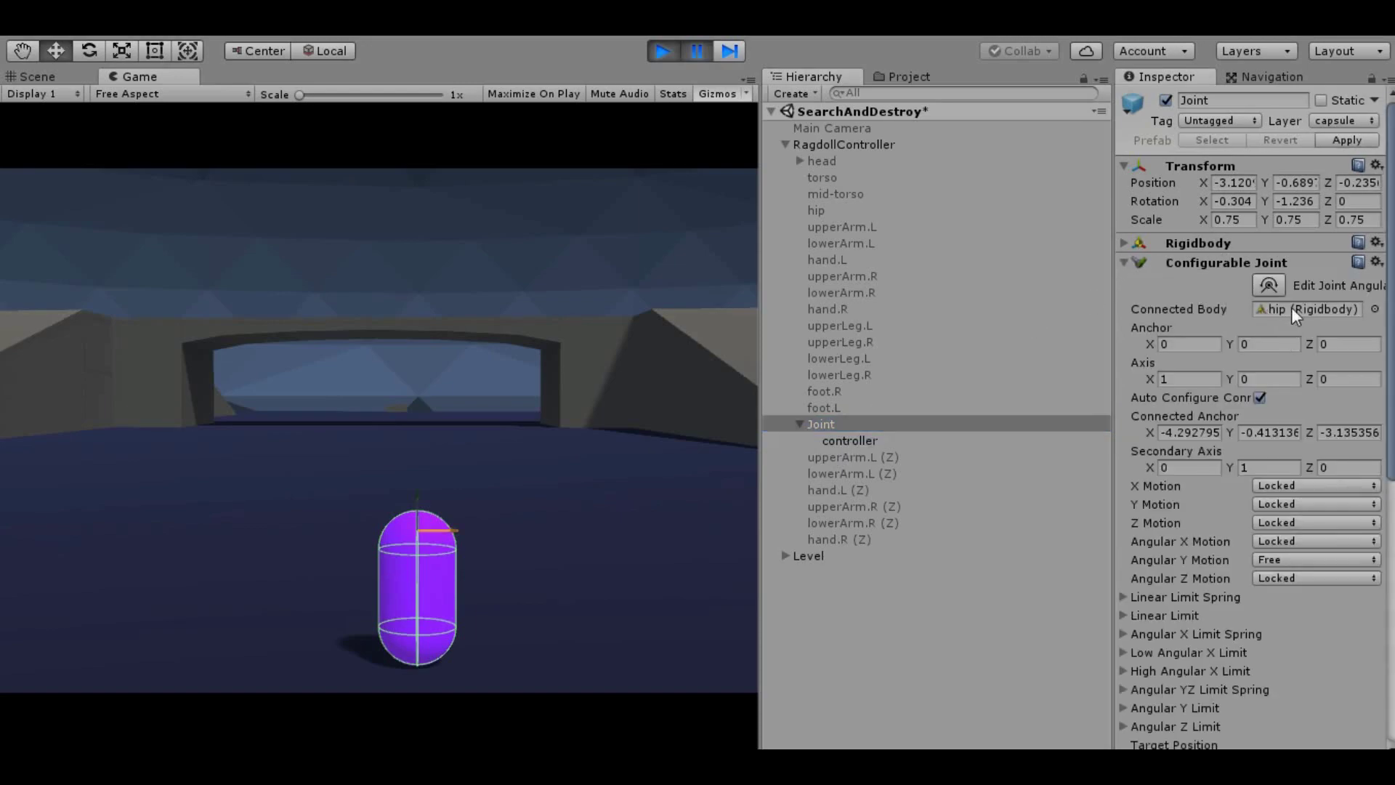
{"action": "left_click", "coordinate": [1291, 308]}
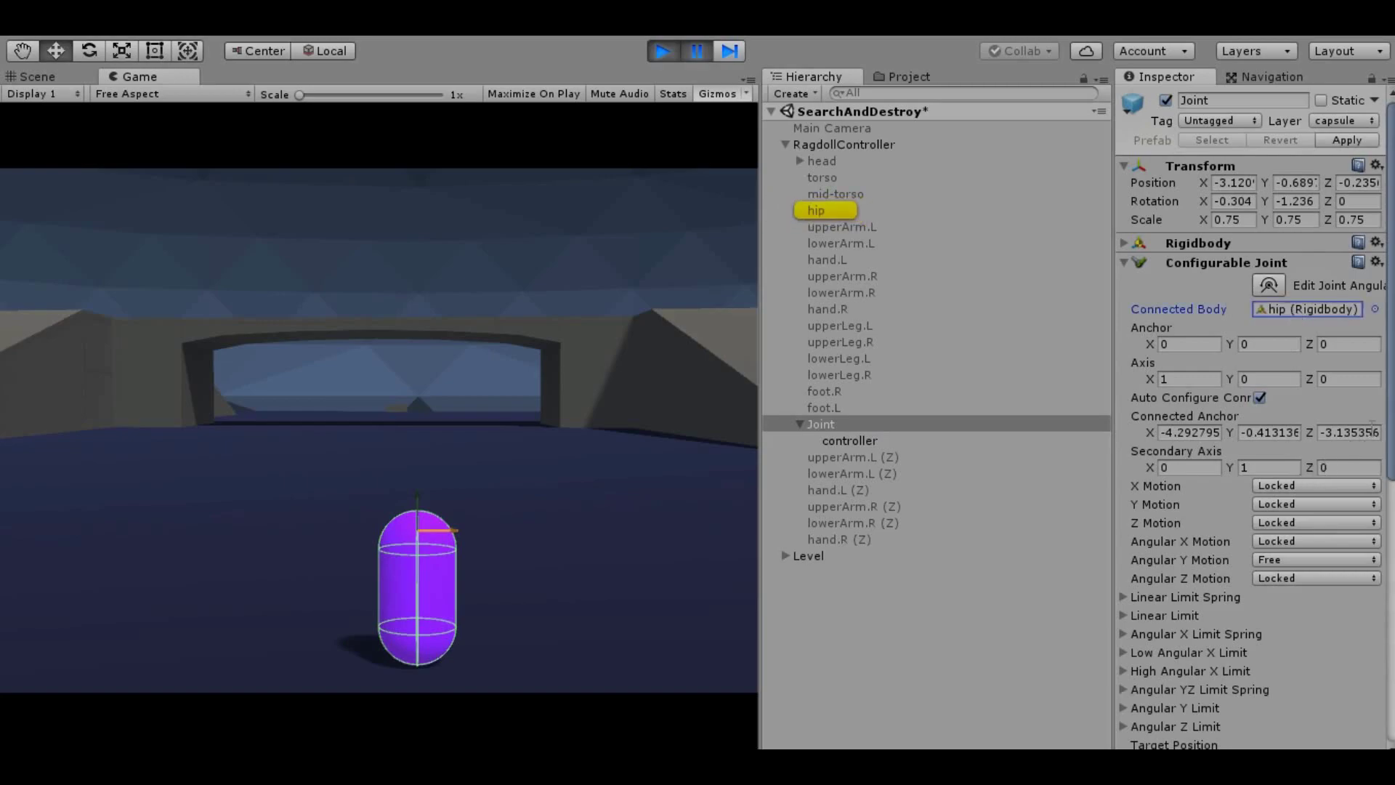
{"action": "left_click", "coordinate": [916, 441]}
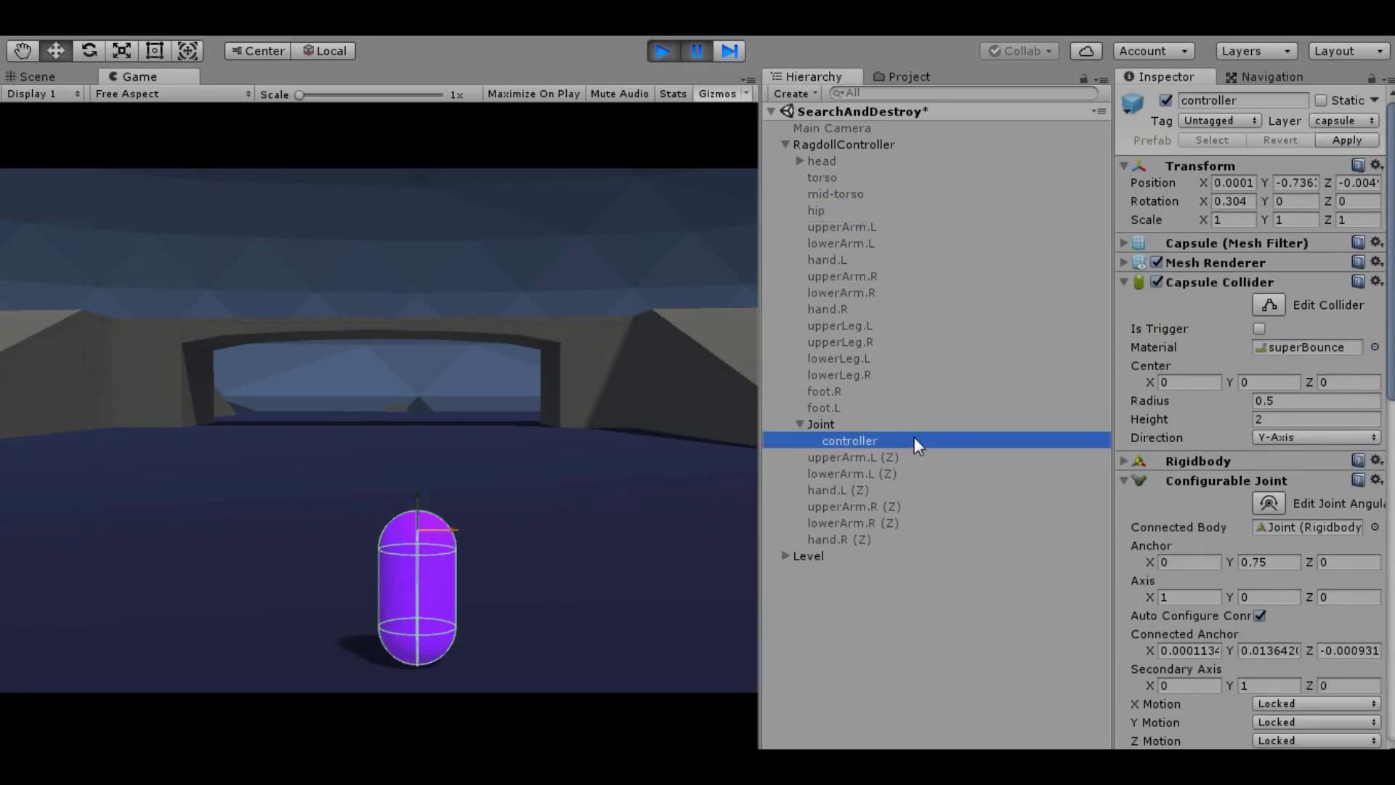
{"action": "left_click", "coordinate": [1125, 282]}
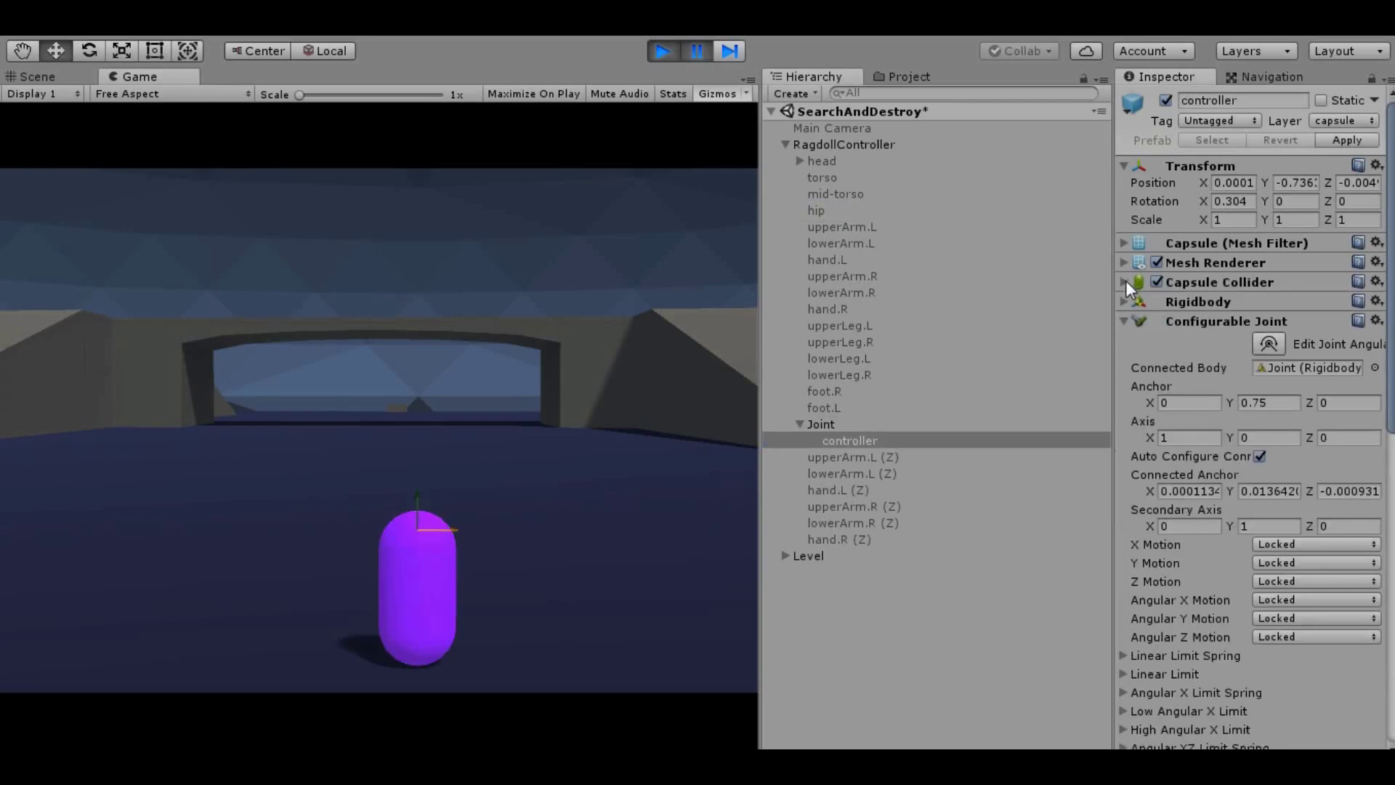
{"action": "left_click", "coordinate": [1294, 368]}
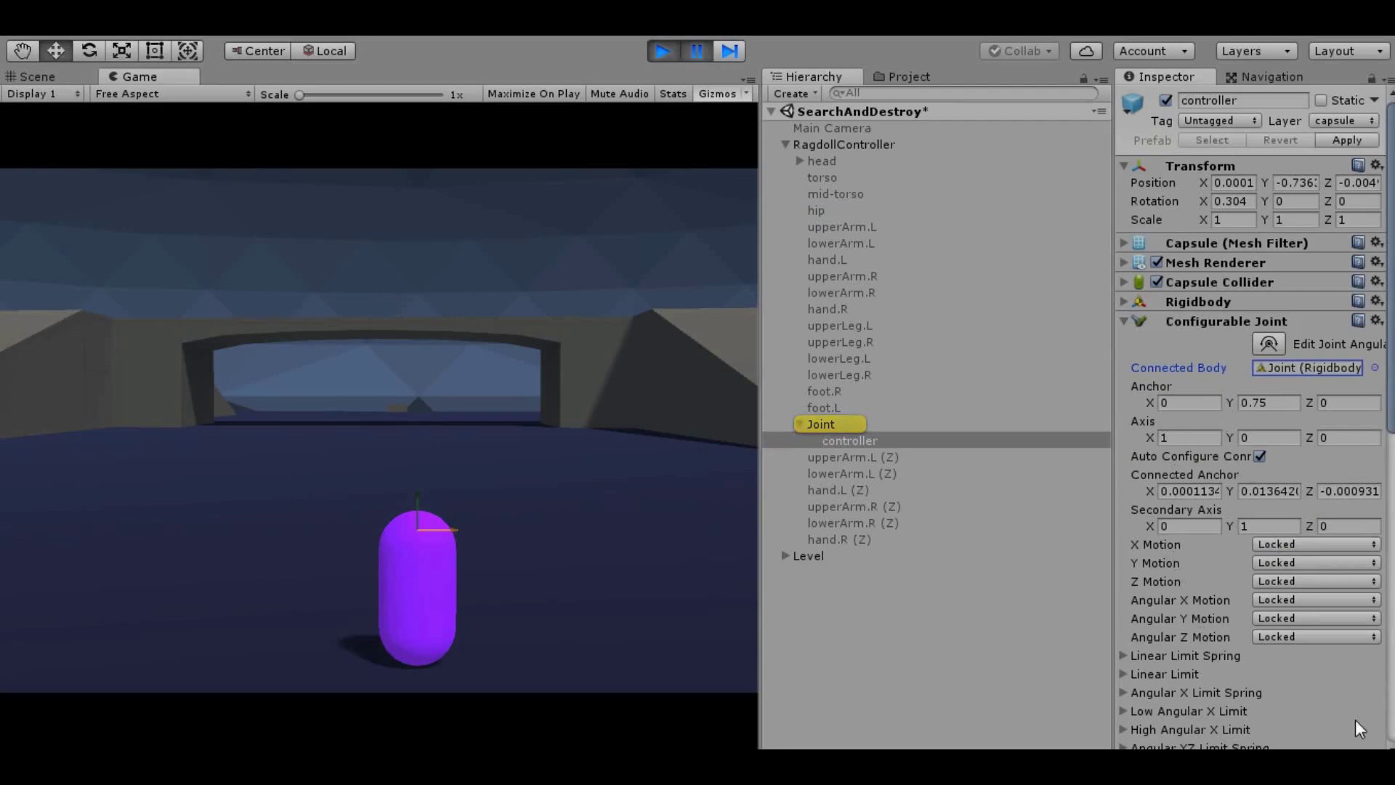
{"action": "left_click", "coordinate": [1123, 322]}
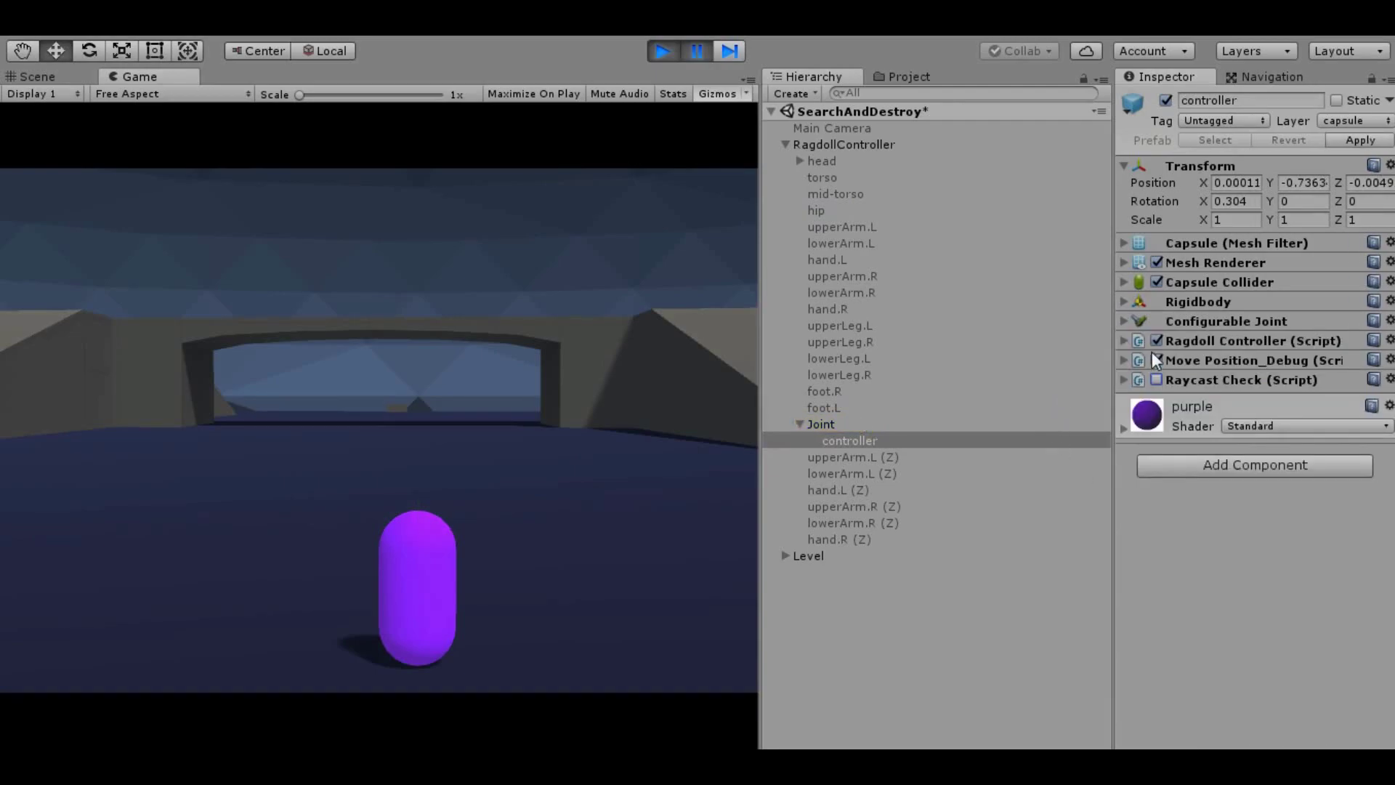
Expand and collapse the Ragdoll Controller and Move Position_Debug script components to review their fields.
{"action": "left_click", "coordinate": [1124, 340]}
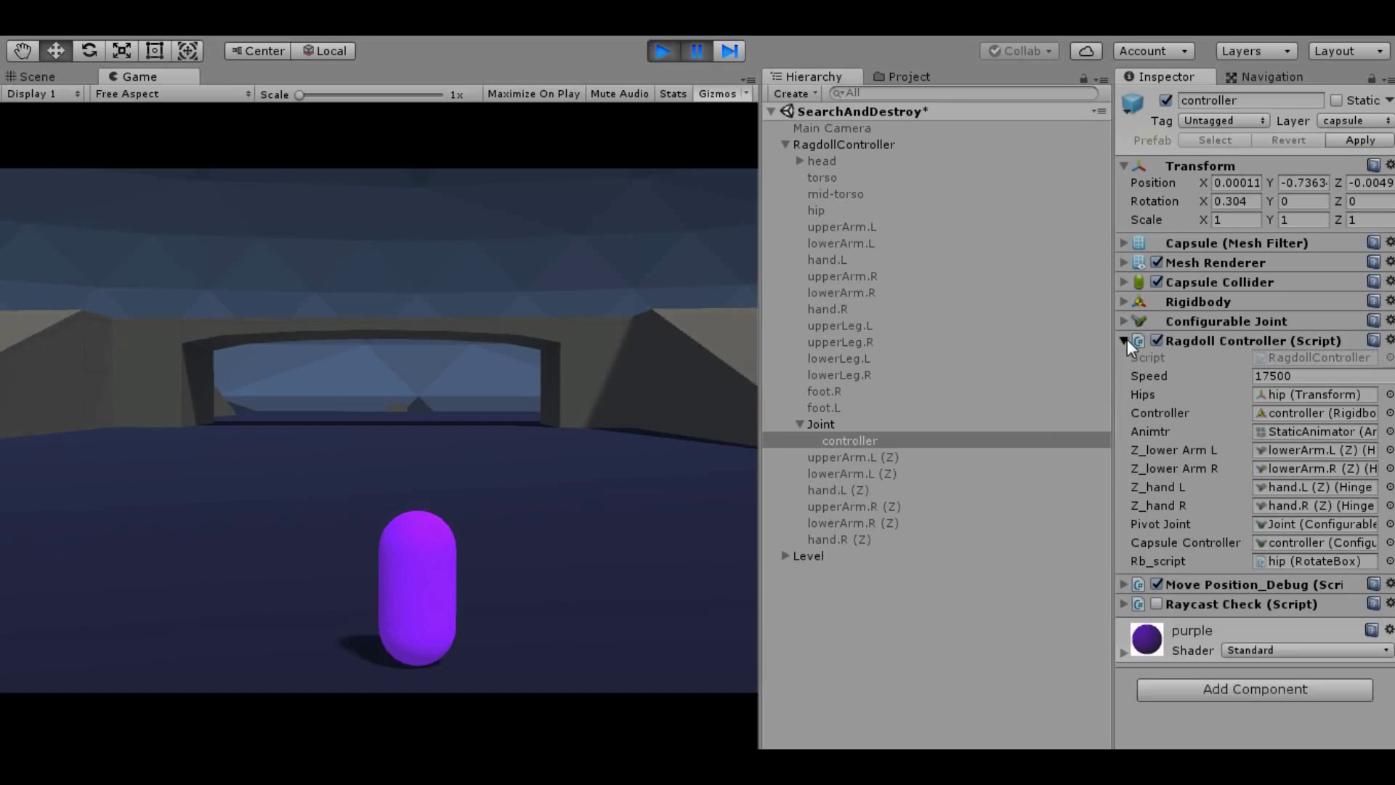
{"action": "left_click", "coordinate": [1126, 339]}
{"action": "left_click", "coordinate": [1124, 360]}
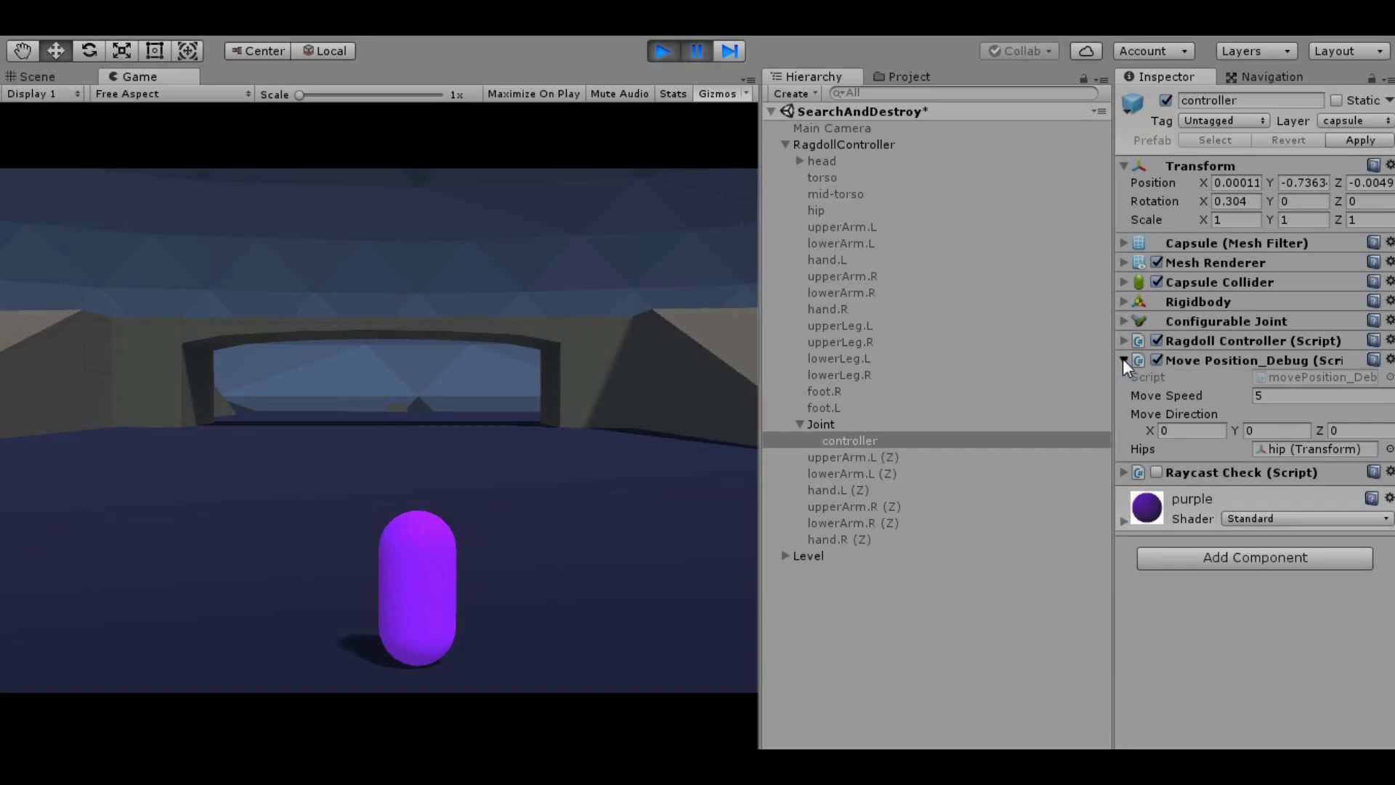
{"action": "left_click", "coordinate": [1122, 359]}
{"action": "left_click", "coordinate": [1119, 340]}
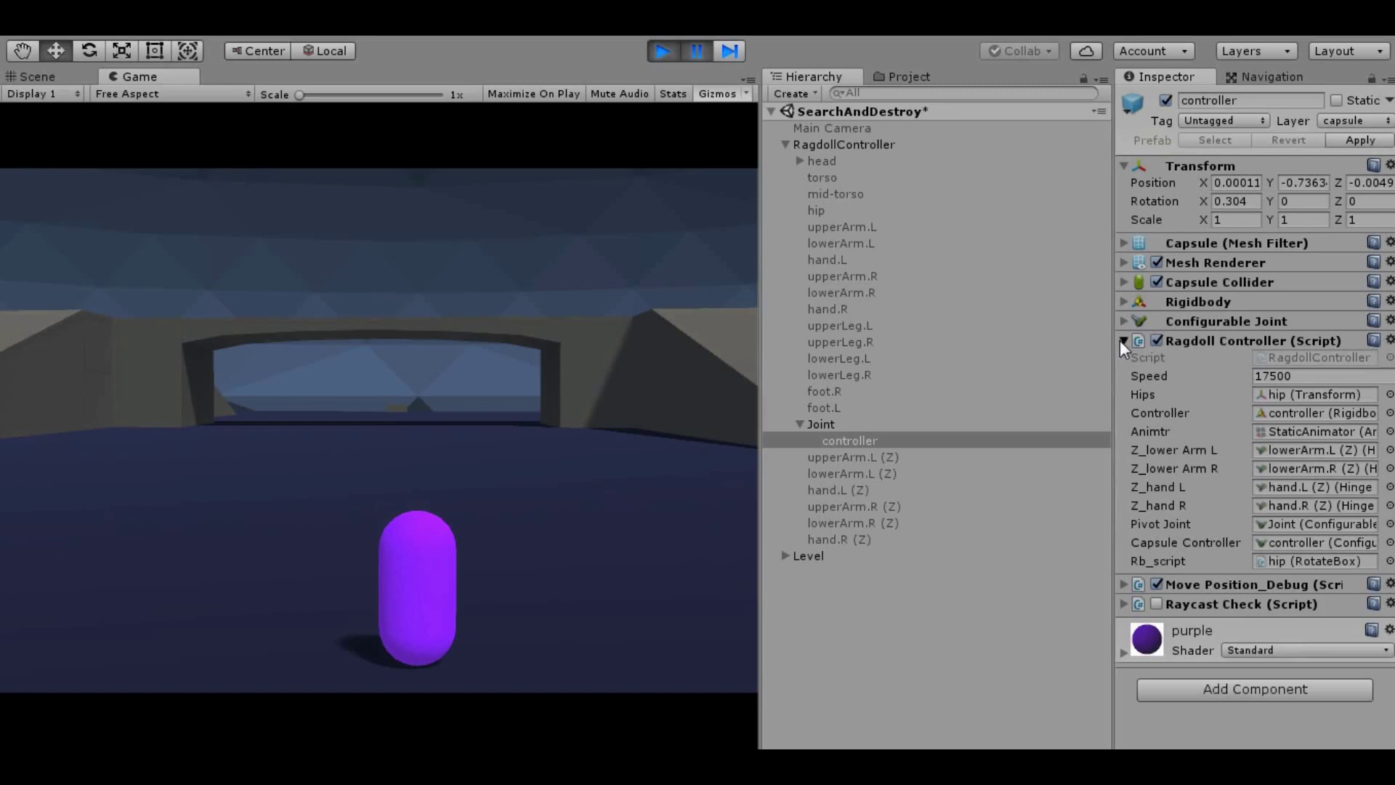
{"action": "left_click", "coordinate": [1119, 340]}
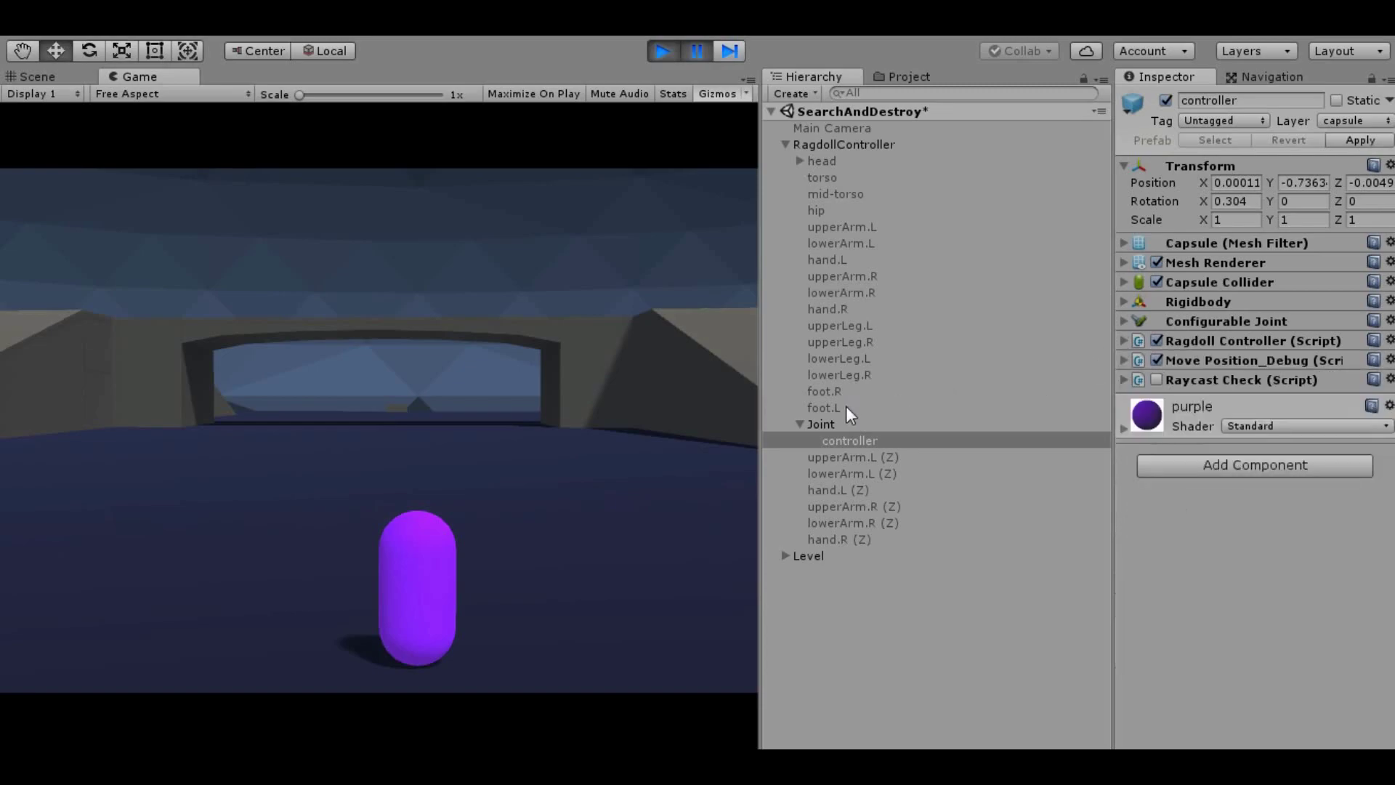
{"action": "left_click", "coordinate": [1125, 341]}
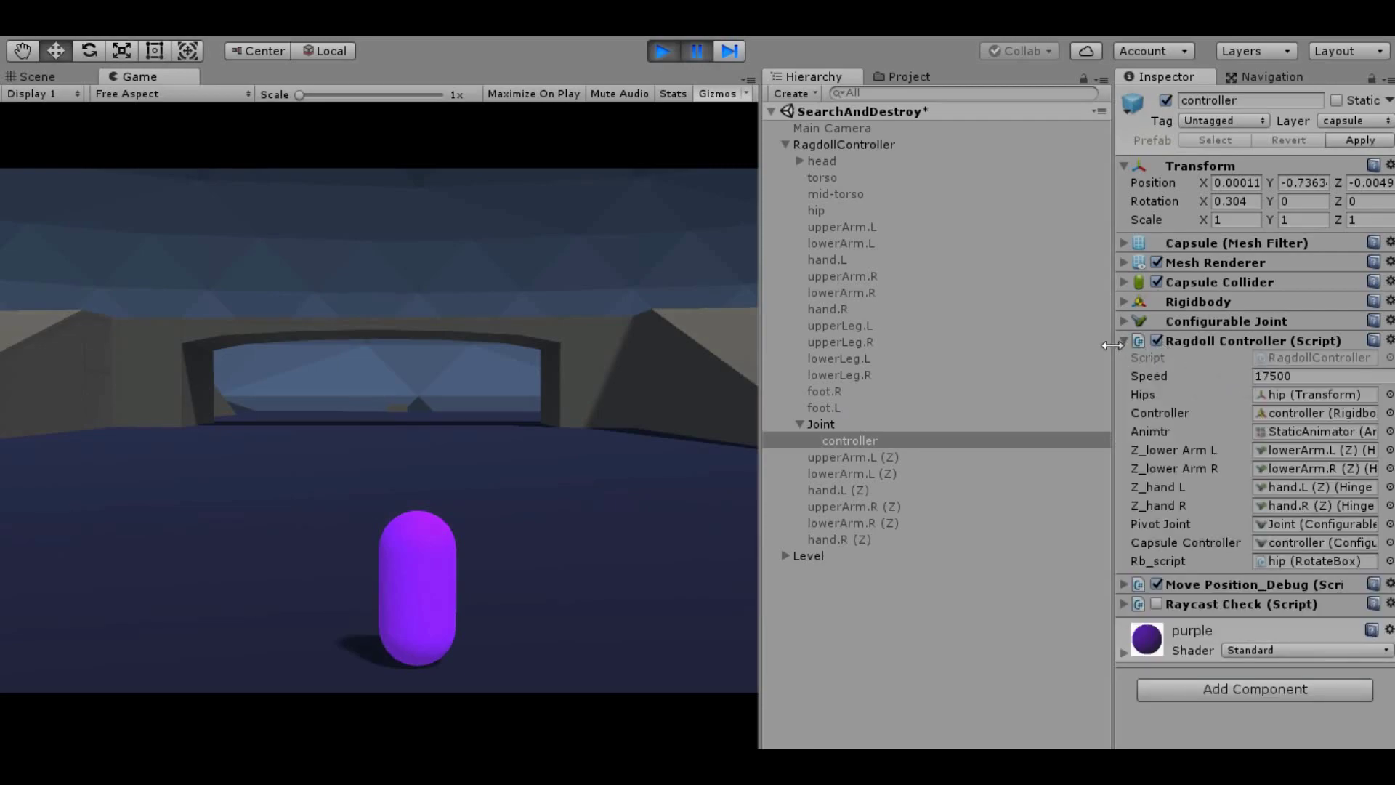
{"action": "left_click", "coordinate": [1131, 343]}
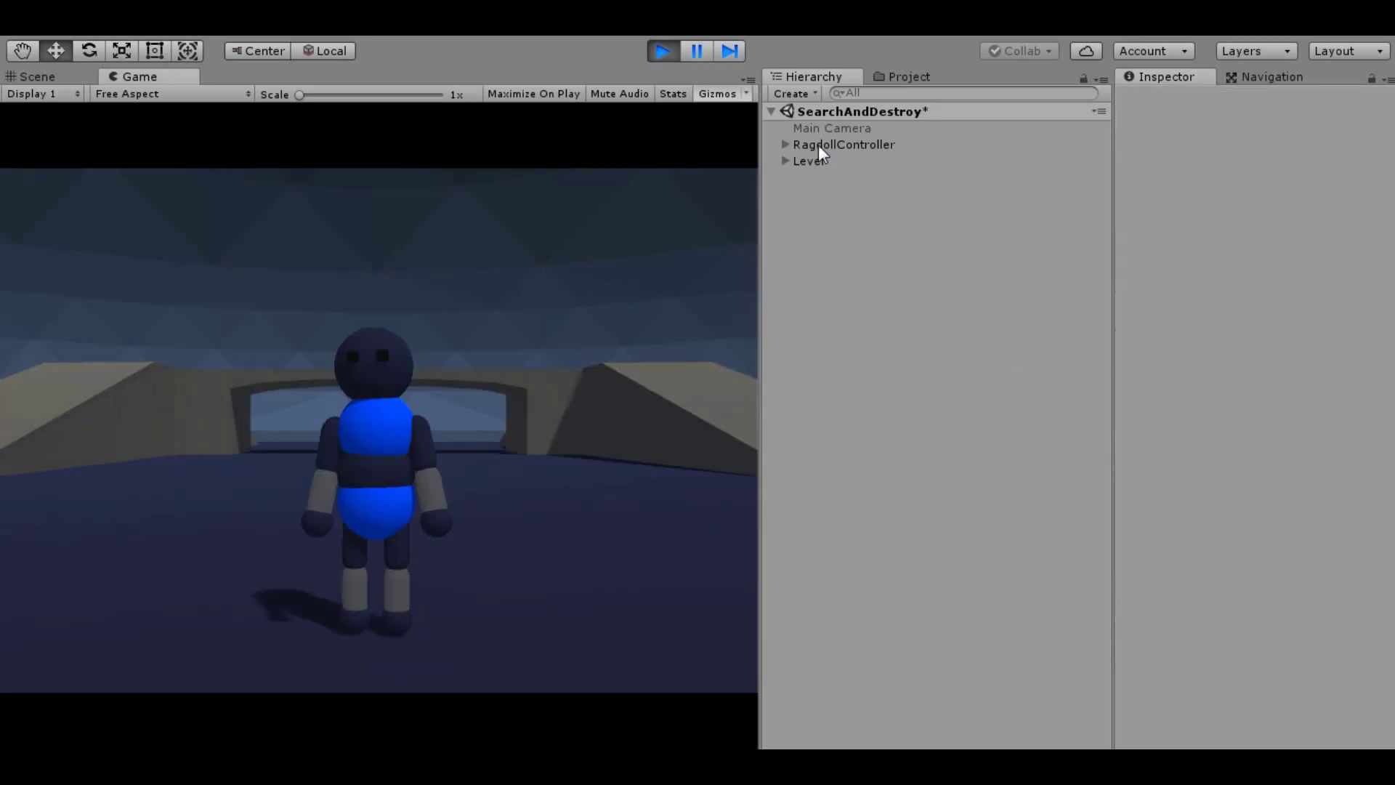
Select the controller under RagdollController's Joint and enable its Mesh Renderer.
{"action": "left_click", "coordinate": [818, 145]}
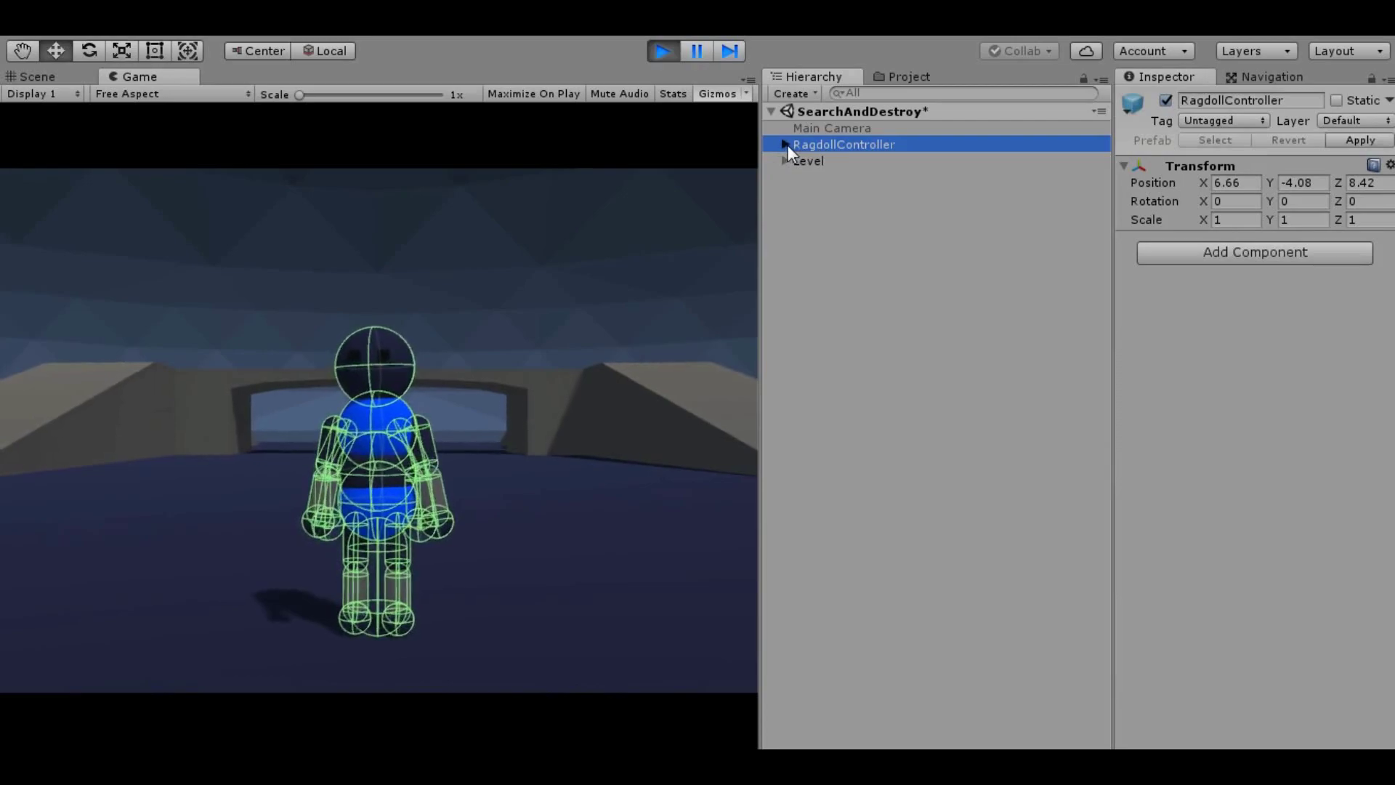
{"action": "left_click", "coordinate": [785, 144]}
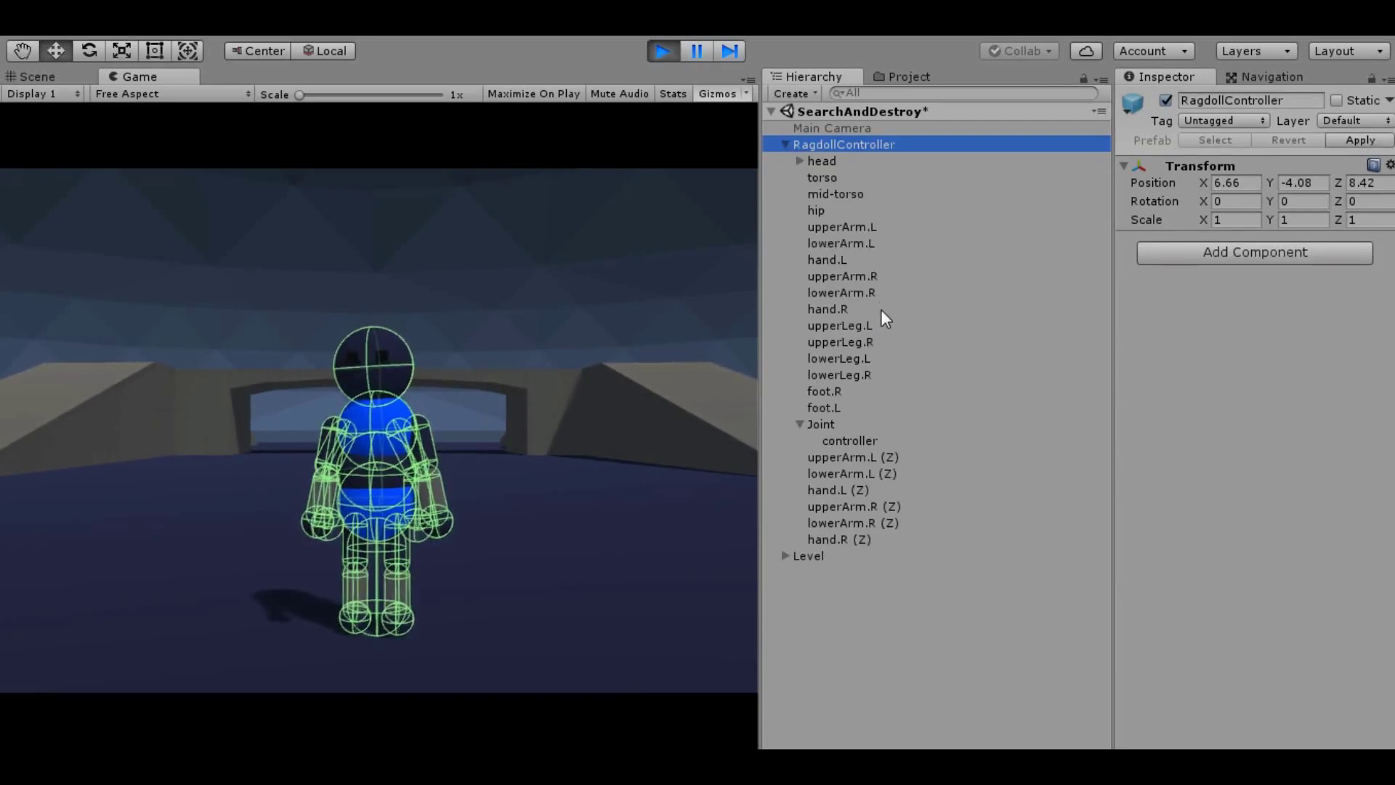
{"action": "left_click", "coordinate": [834, 438]}
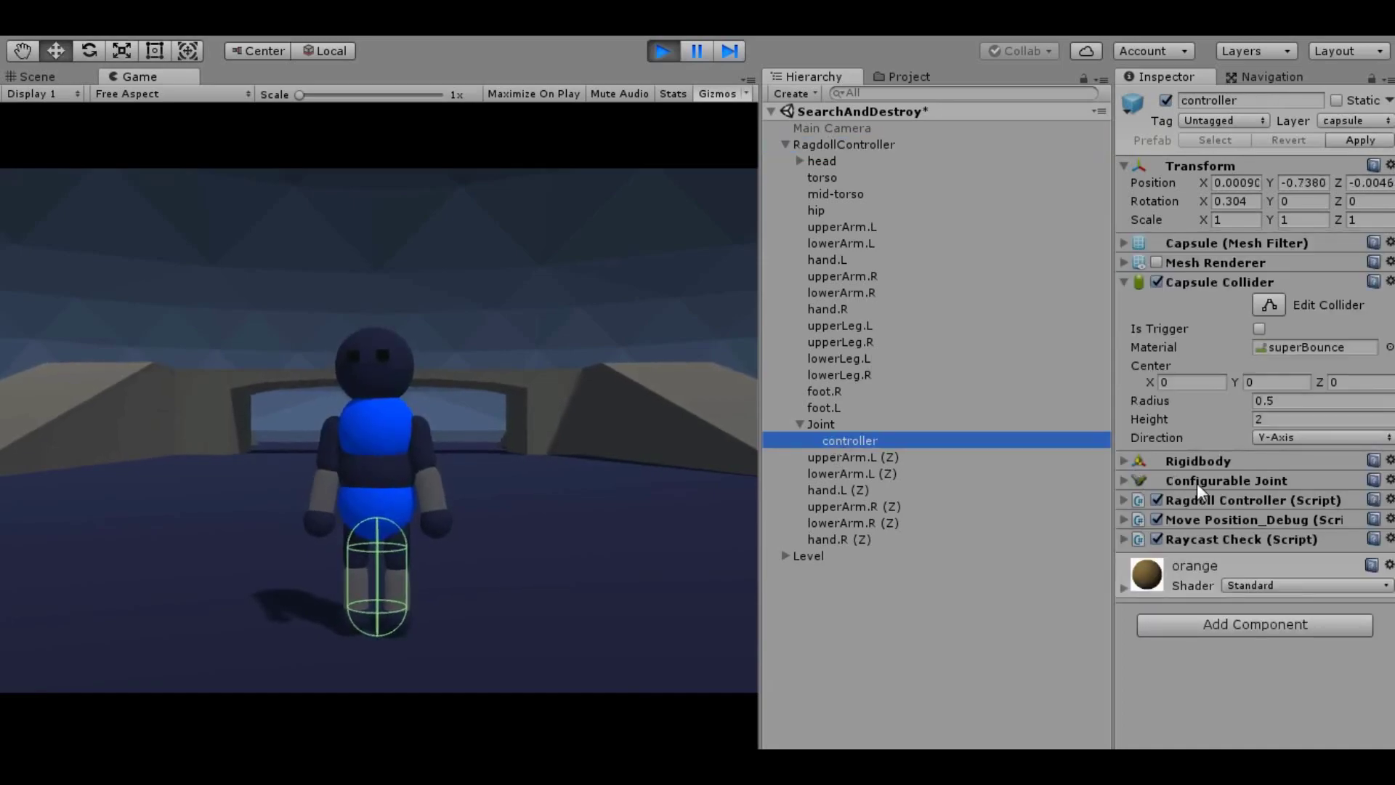
{"action": "left_click", "coordinate": [1156, 262]}
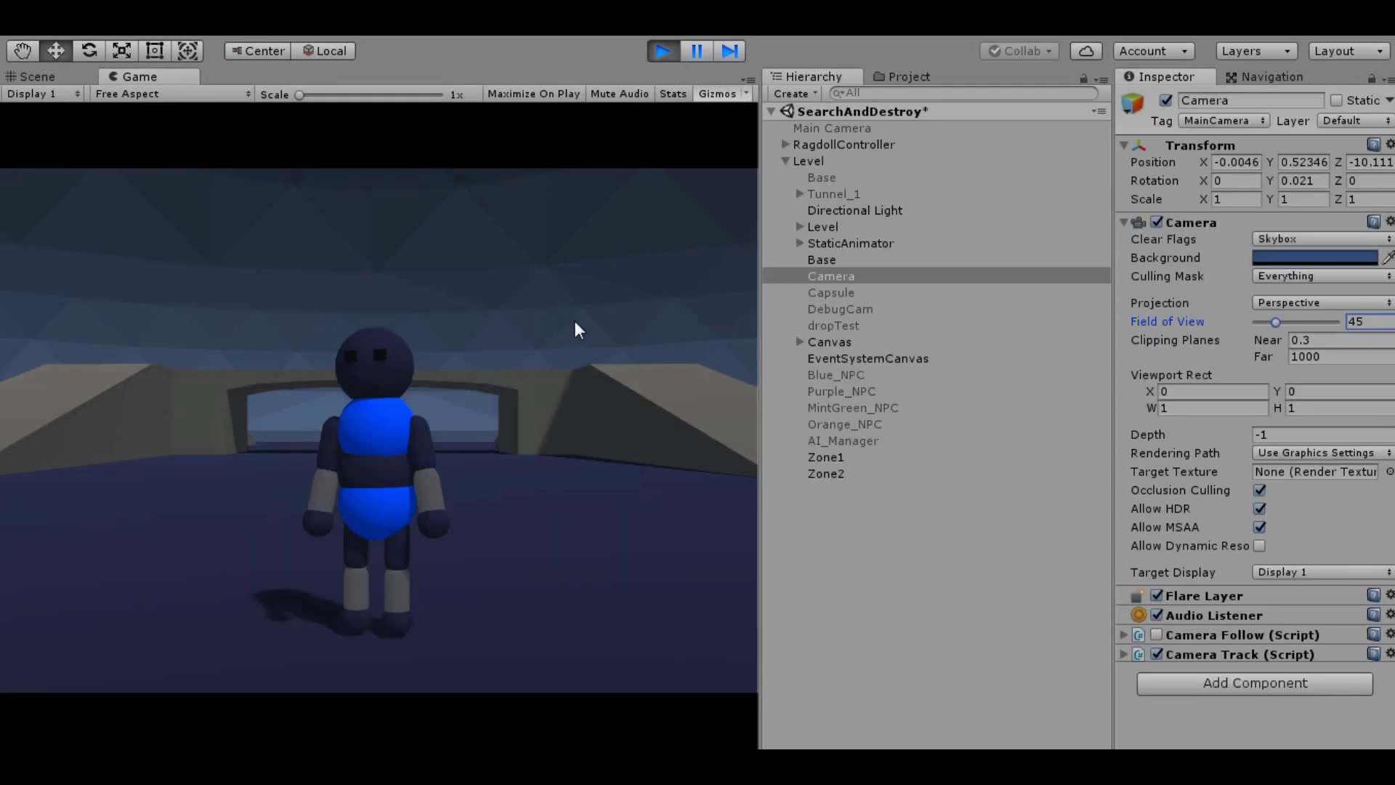
Leave the camera's Field of View field, collapse Level, and select RagdollController.
{"action": "left_click", "coordinate": [577, 331]}
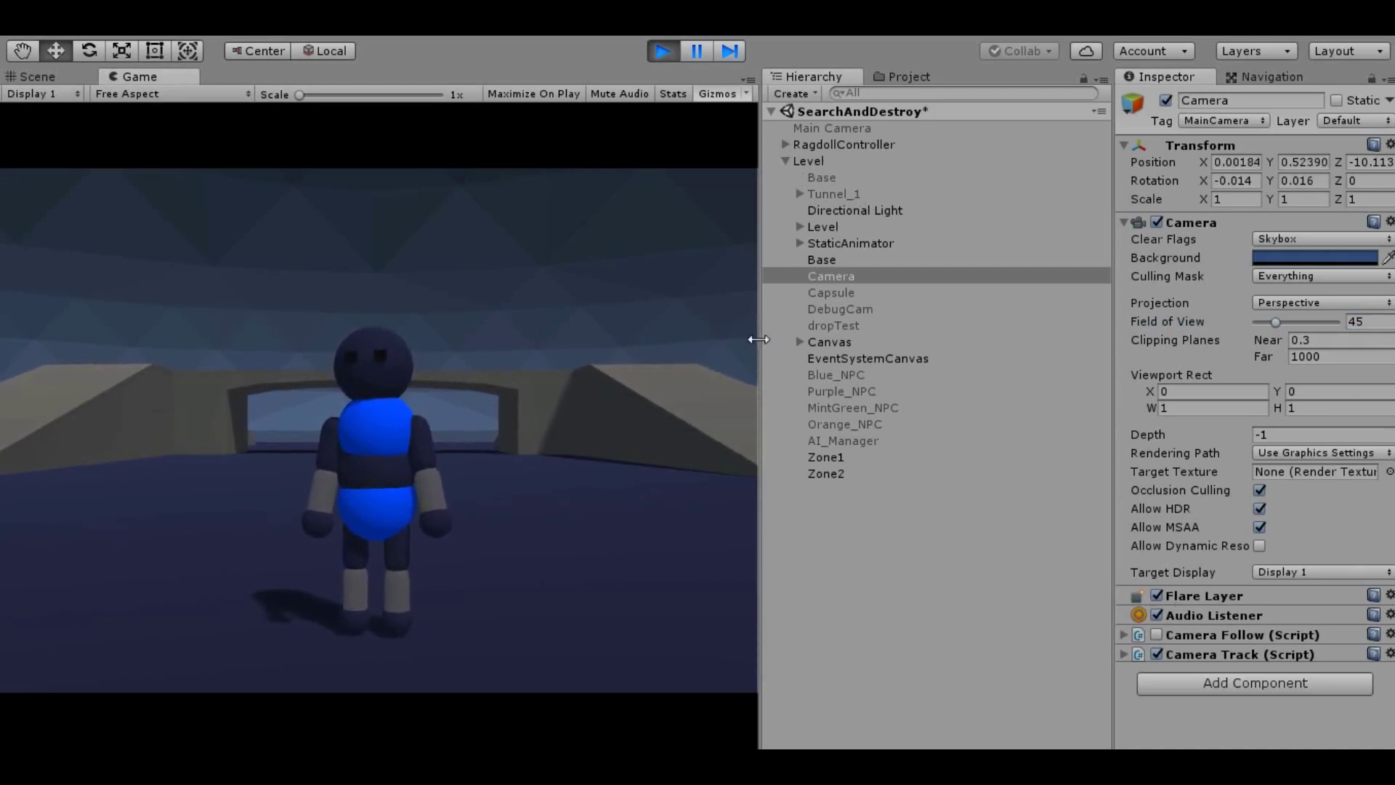
{"action": "left_click", "coordinate": [784, 160]}
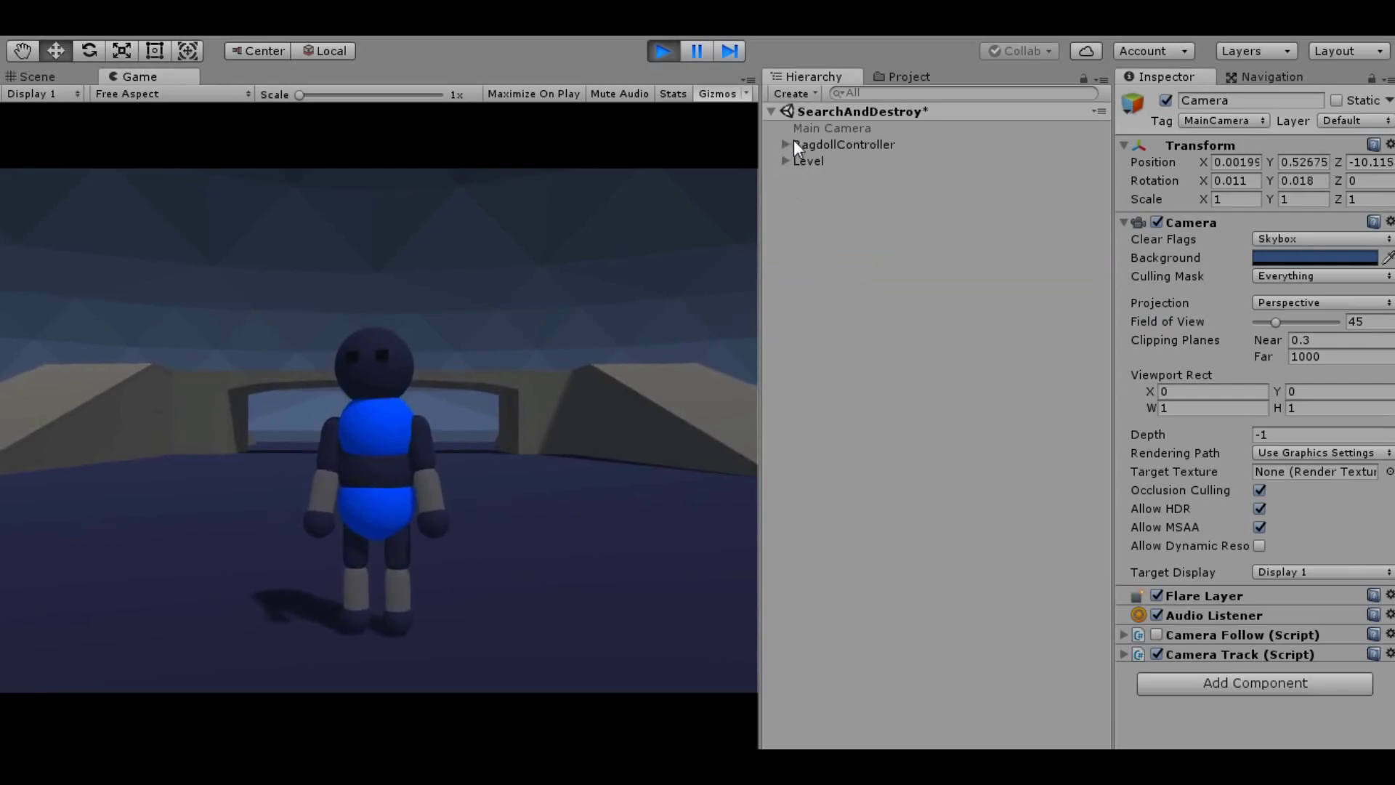
{"action": "left_click", "coordinate": [802, 144]}
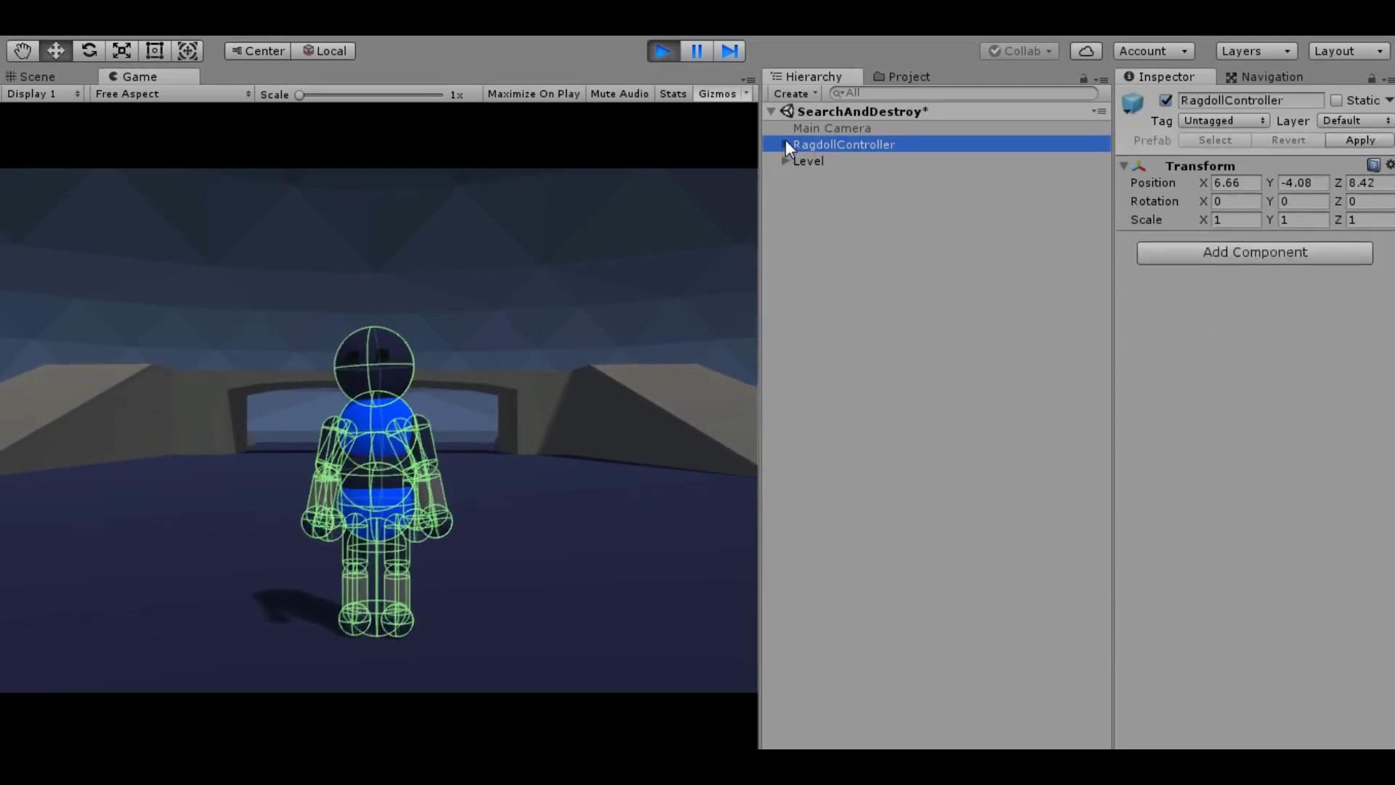
Follow the Connected Body links from the controller capsule to Joint and from Joint to hip.
{"action": "left_click", "coordinate": [785, 144]}
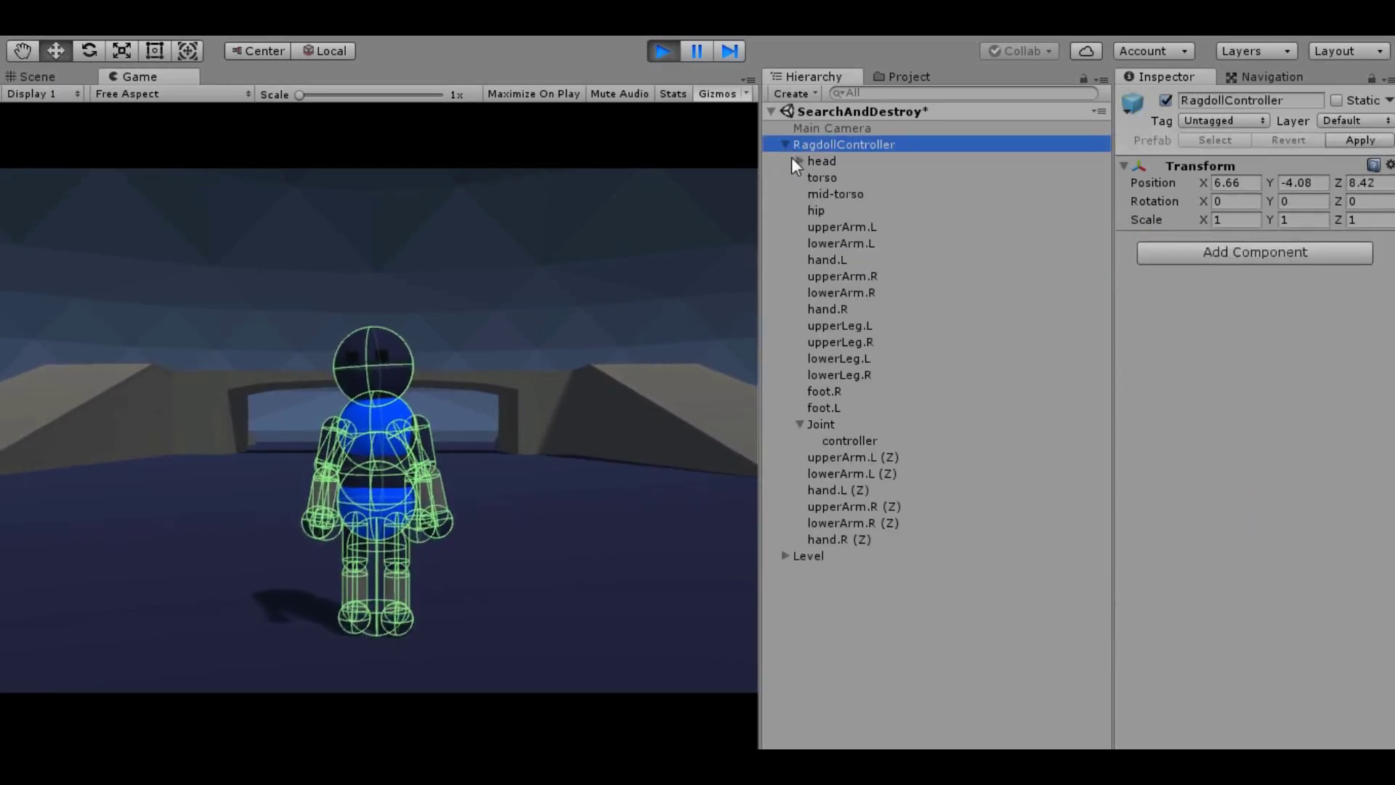
{"action": "left_click", "coordinate": [841, 439]}
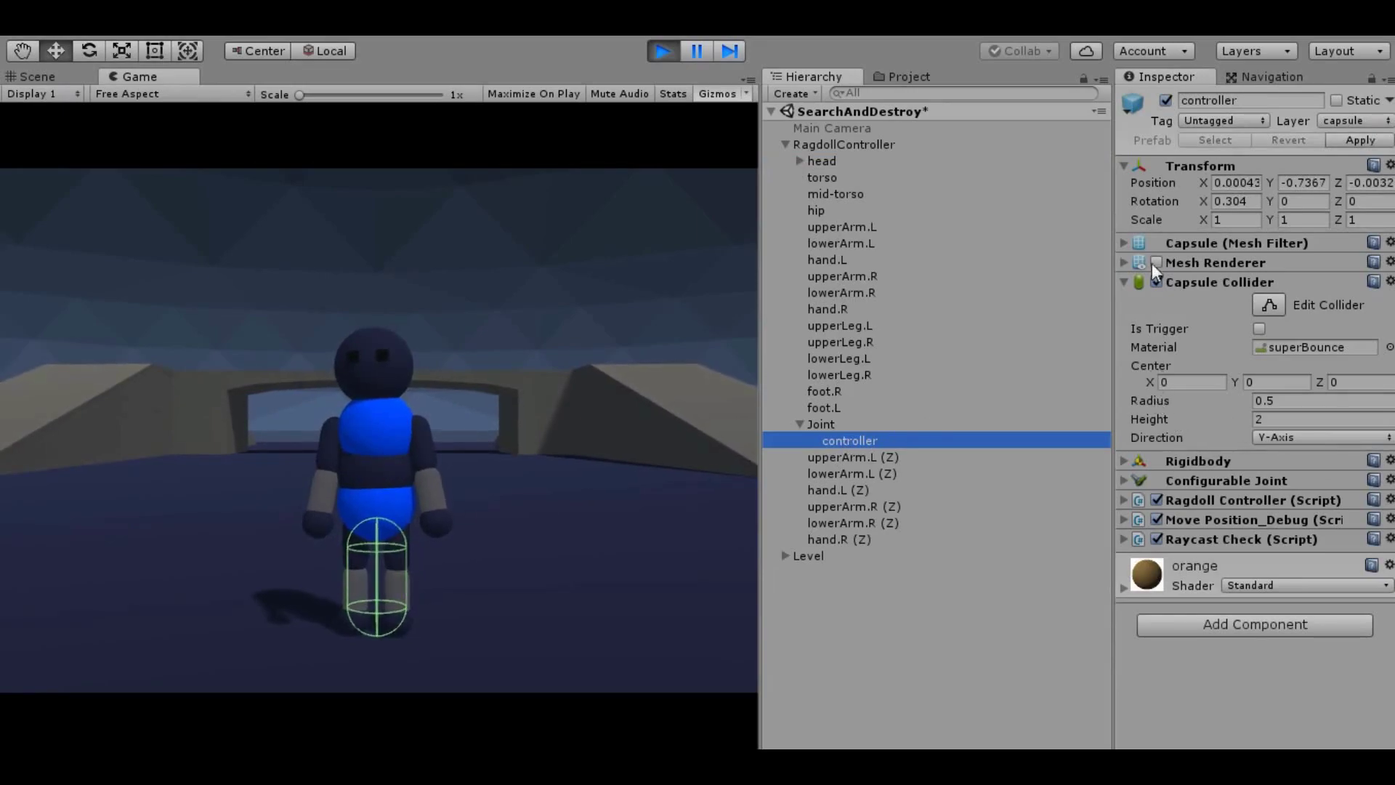
{"action": "left_click", "coordinate": [1121, 280]}
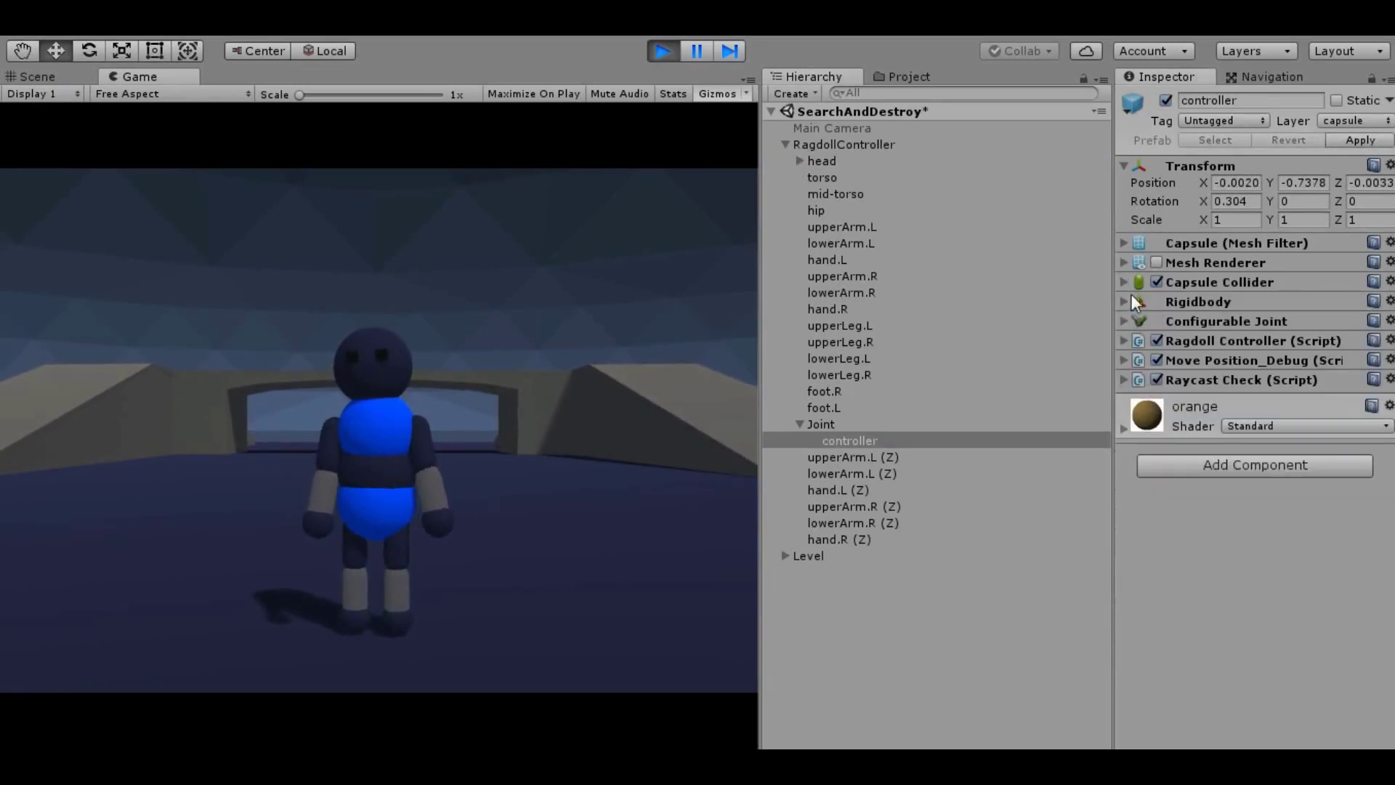
{"action": "left_click", "coordinate": [1127, 318]}
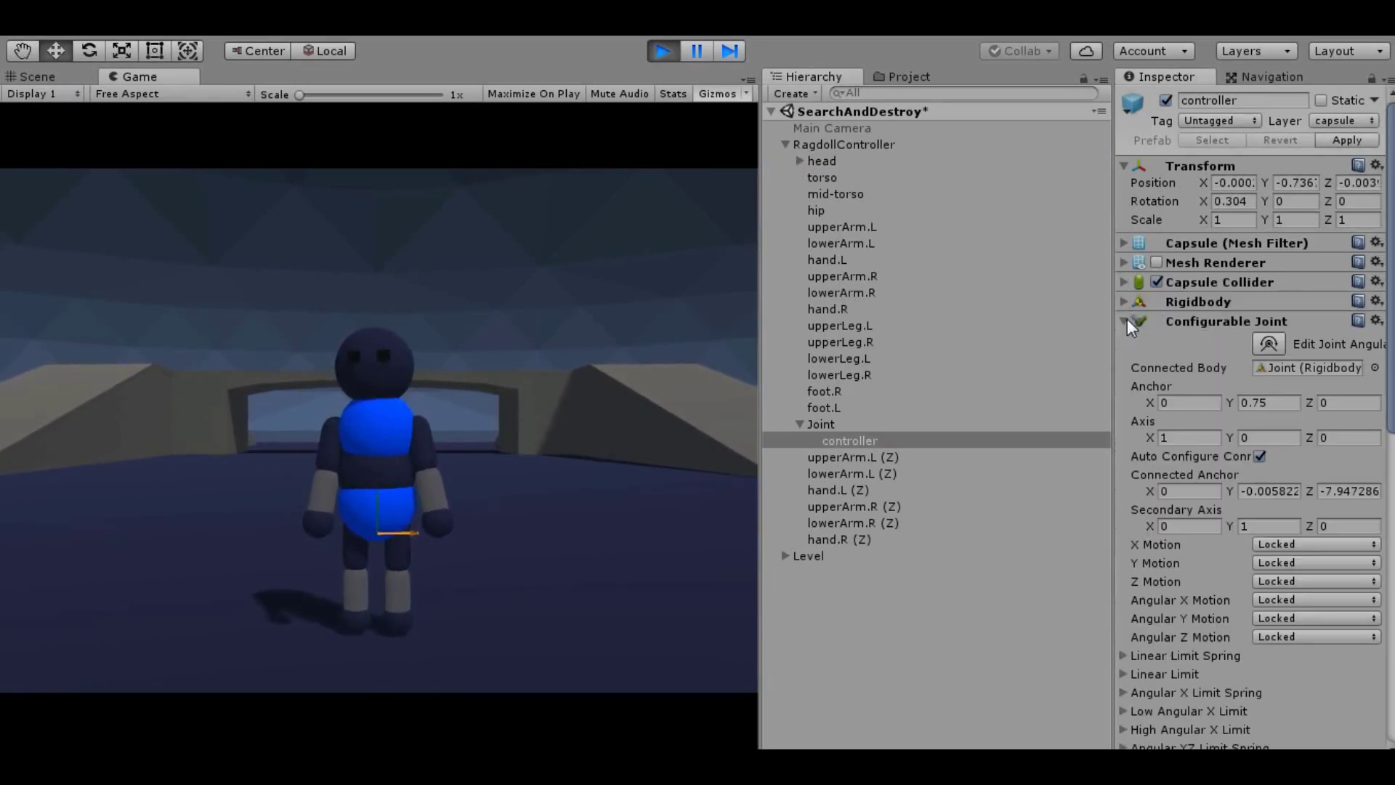
{"action": "left_click", "coordinate": [1318, 367]}
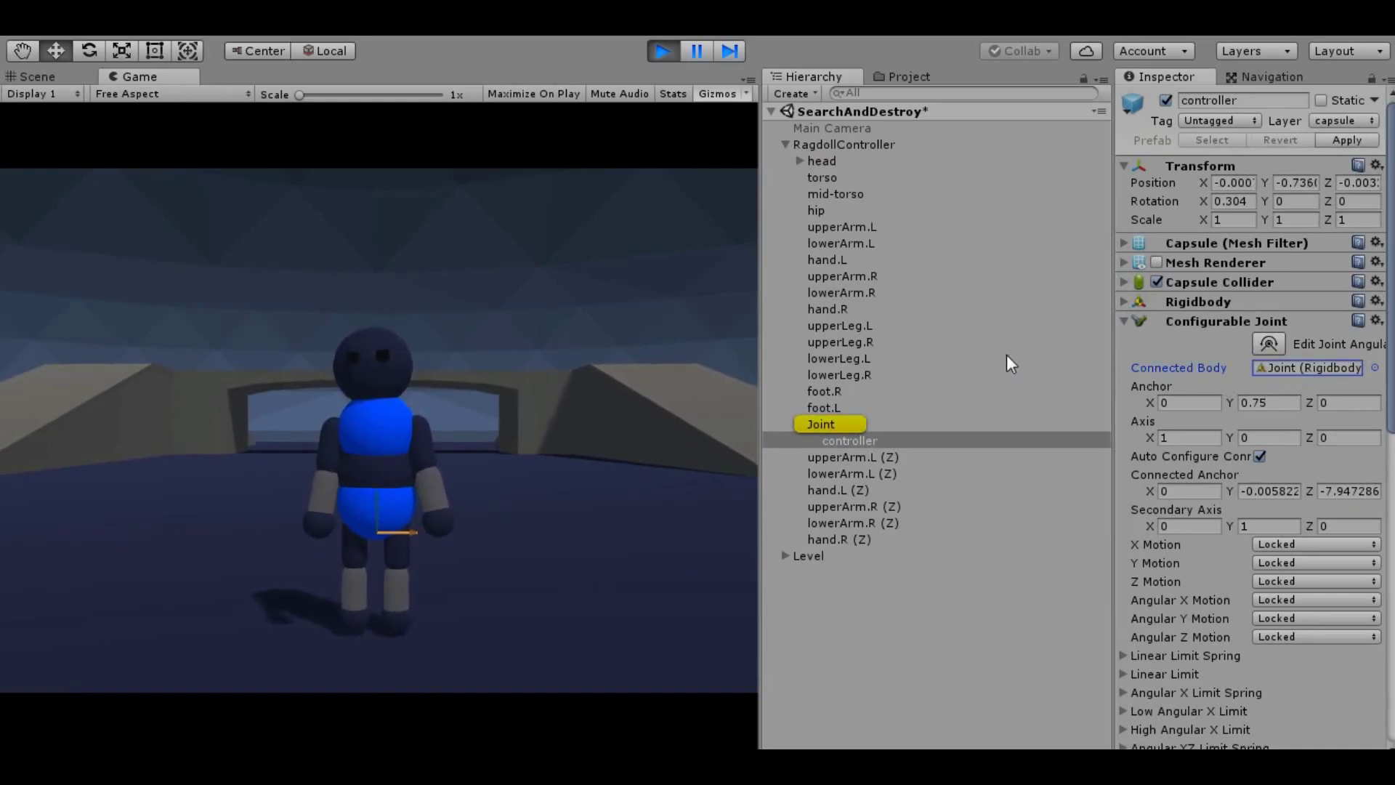
{"action": "left_click", "coordinate": [853, 425]}
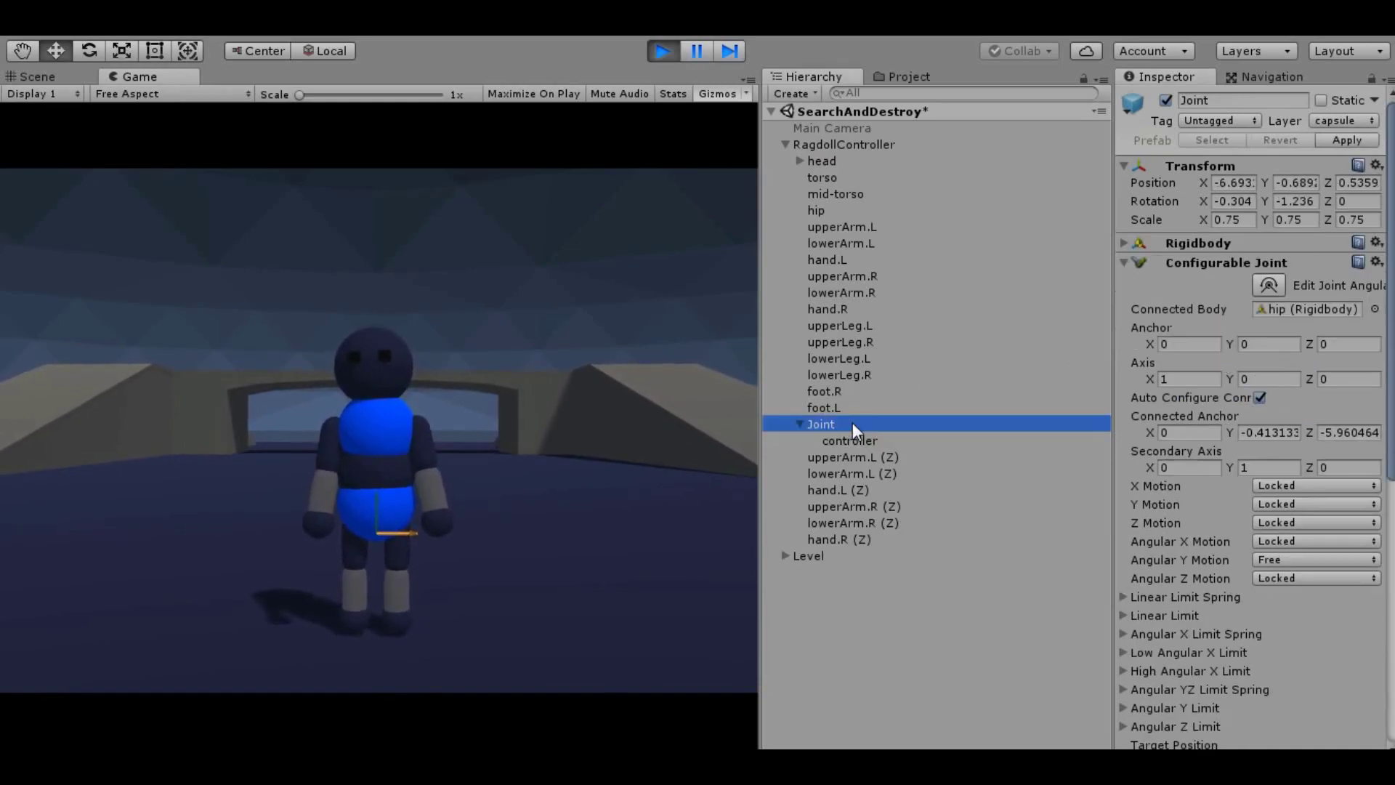
{"action": "left_click", "coordinate": [1287, 306]}
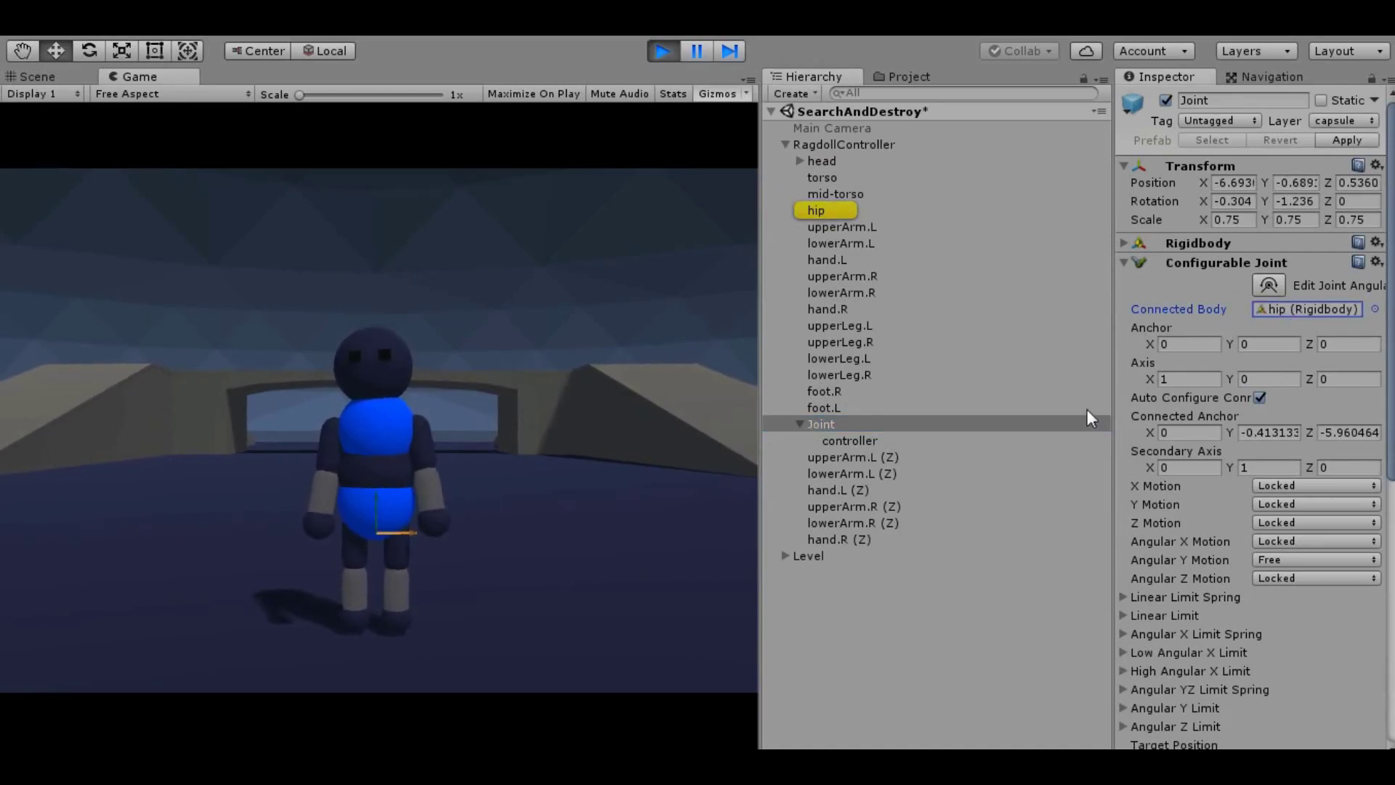
{"action": "left_click", "coordinate": [862, 437]}
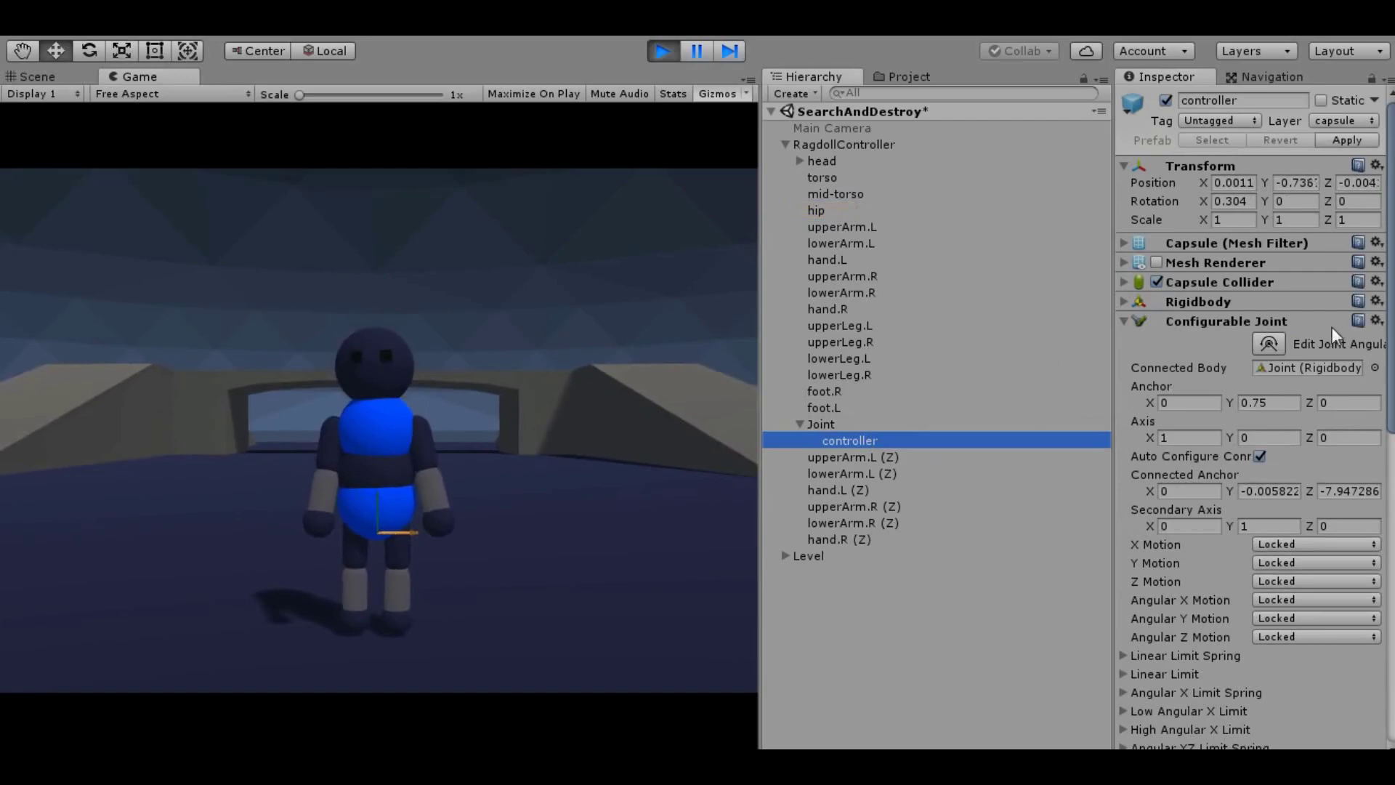
Review the controller's script components, then bring the RagdollController script up in MonoDevelop.
{"action": "left_click", "coordinate": [1122, 320]}
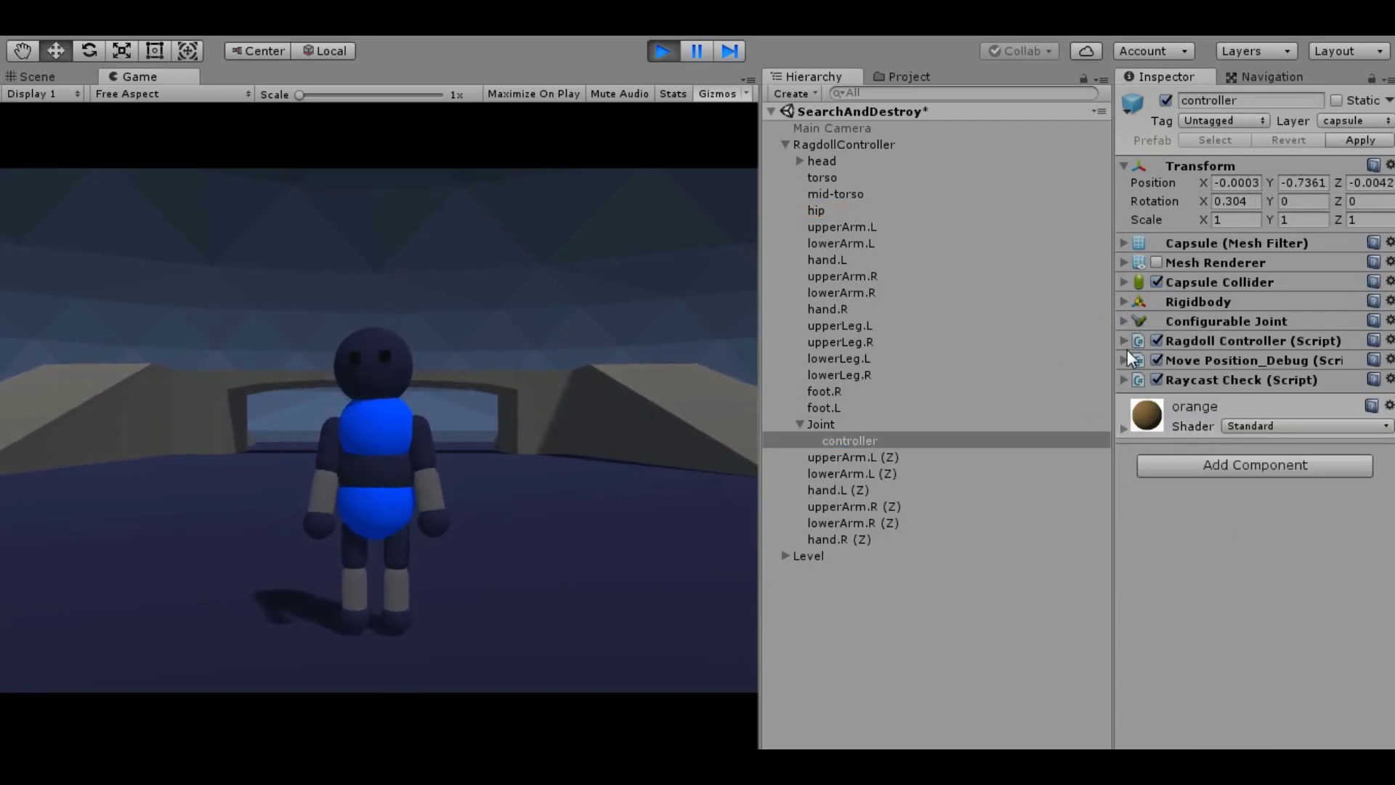
{"action": "left_click", "coordinate": [1123, 341]}
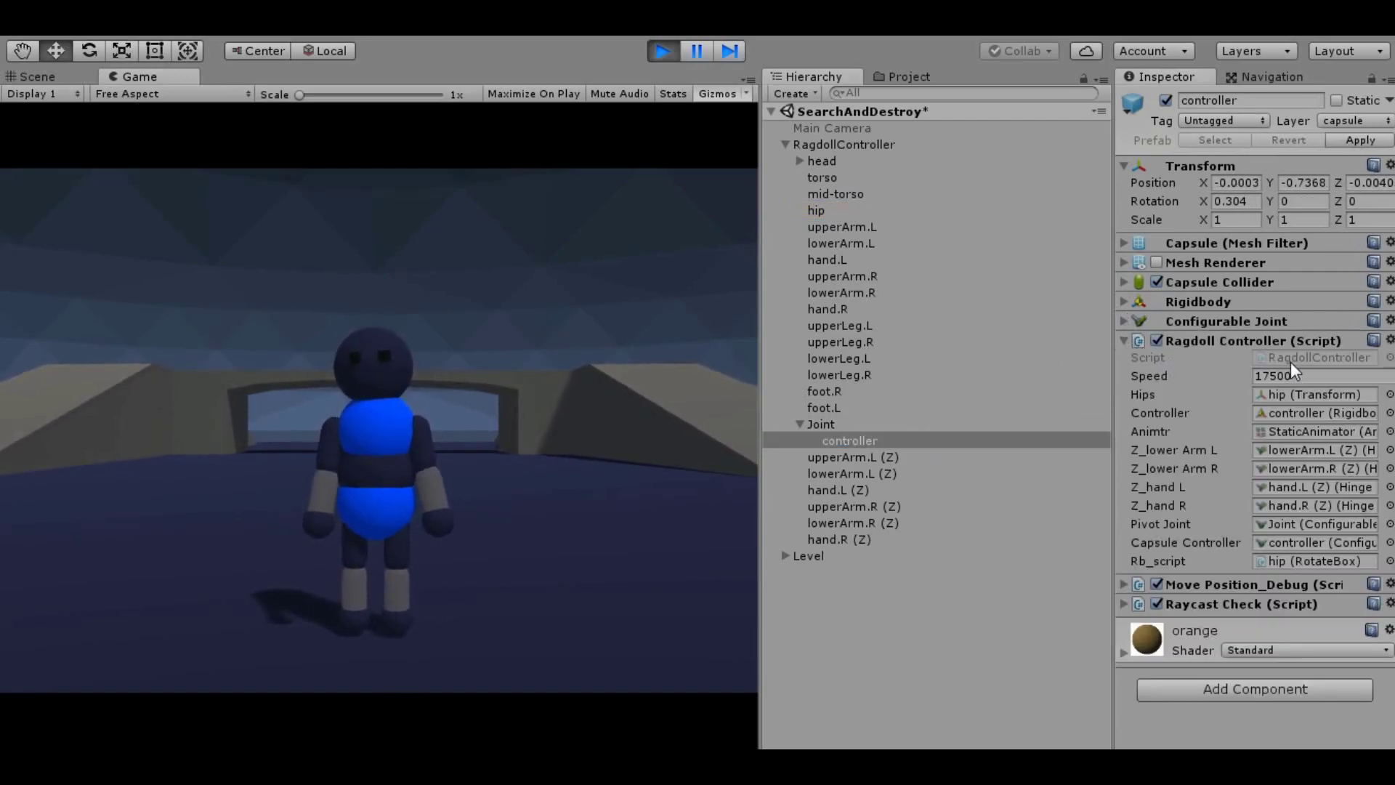
{"action": "left_click", "coordinate": [1125, 342]}
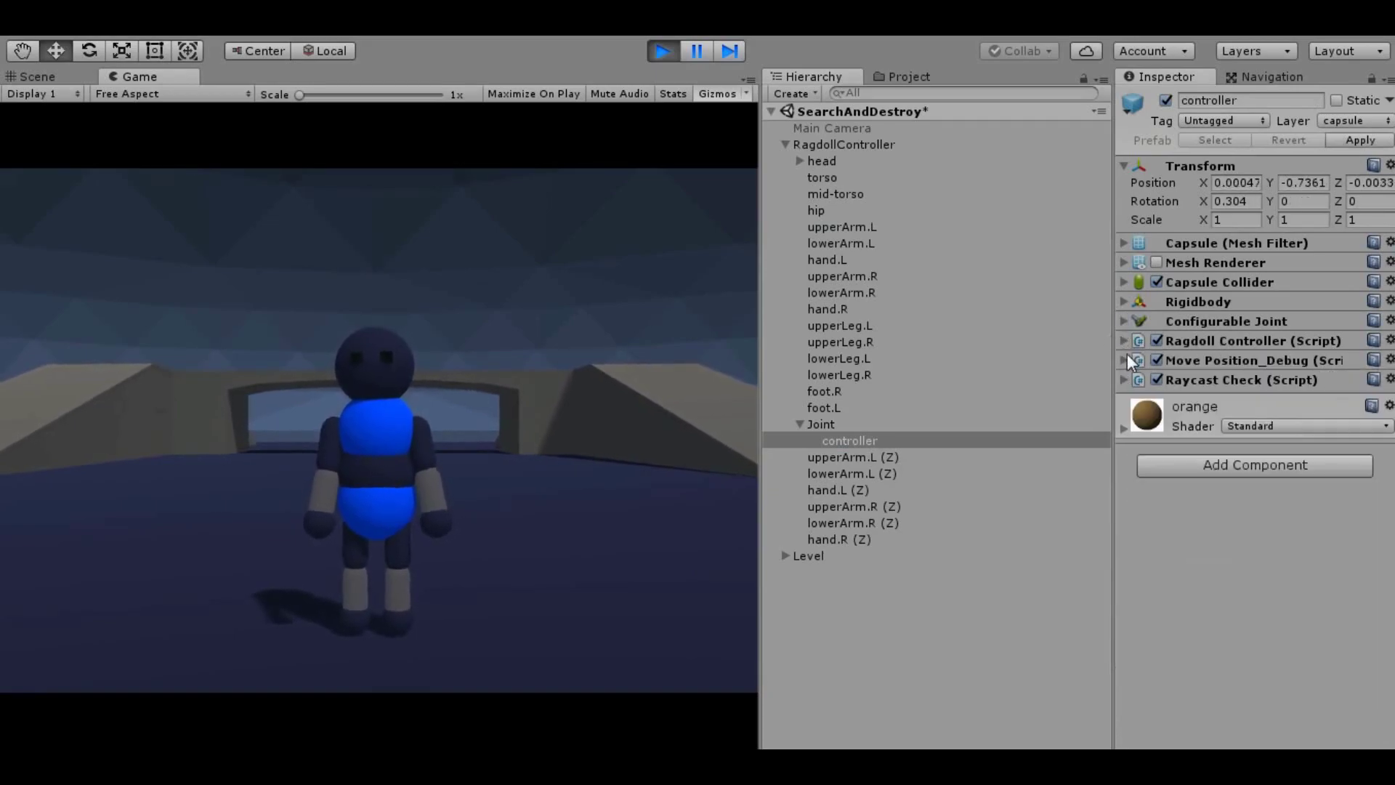
{"action": "left_click", "coordinate": [1124, 360]}
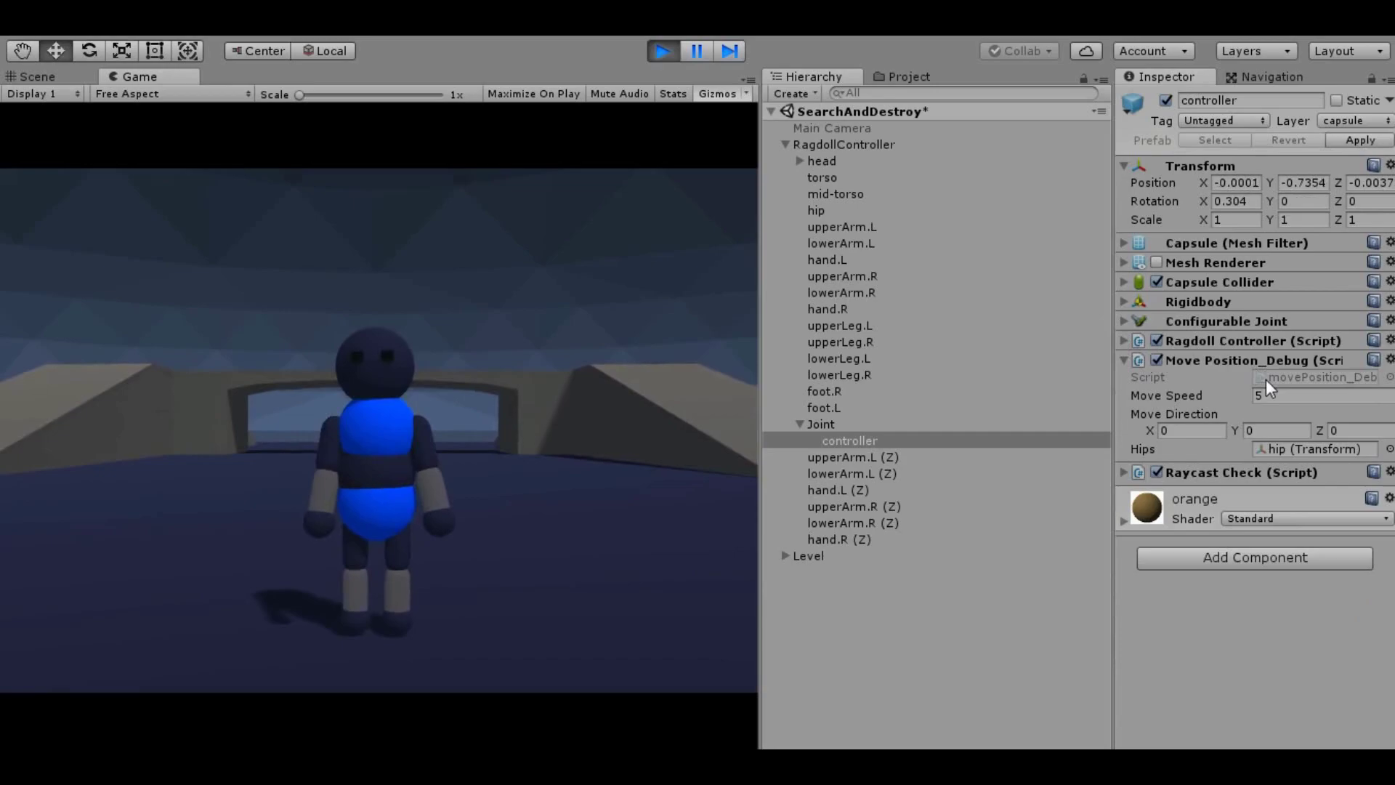
{"action": "left_click", "coordinate": [1128, 344]}
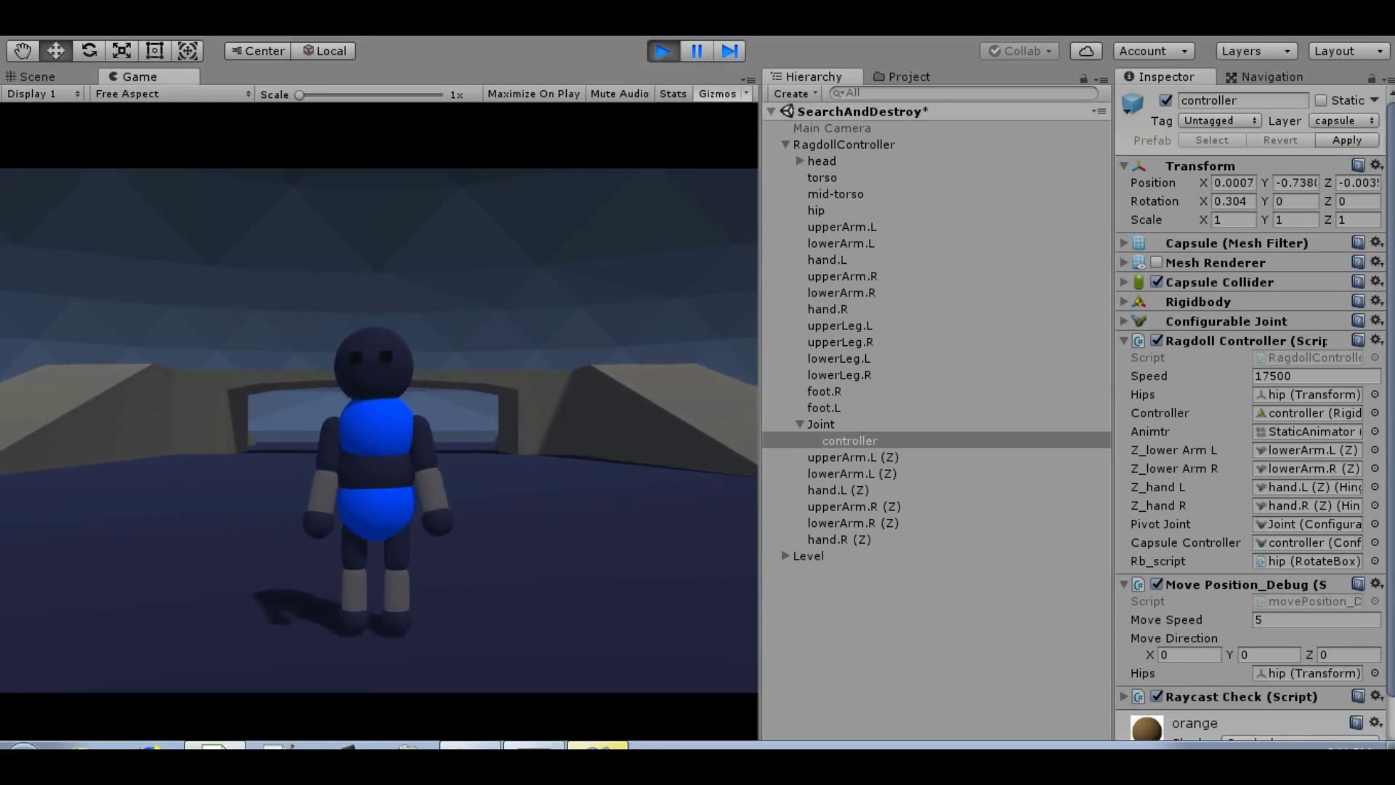
{"action": "left_click", "coordinate": [606, 746]}
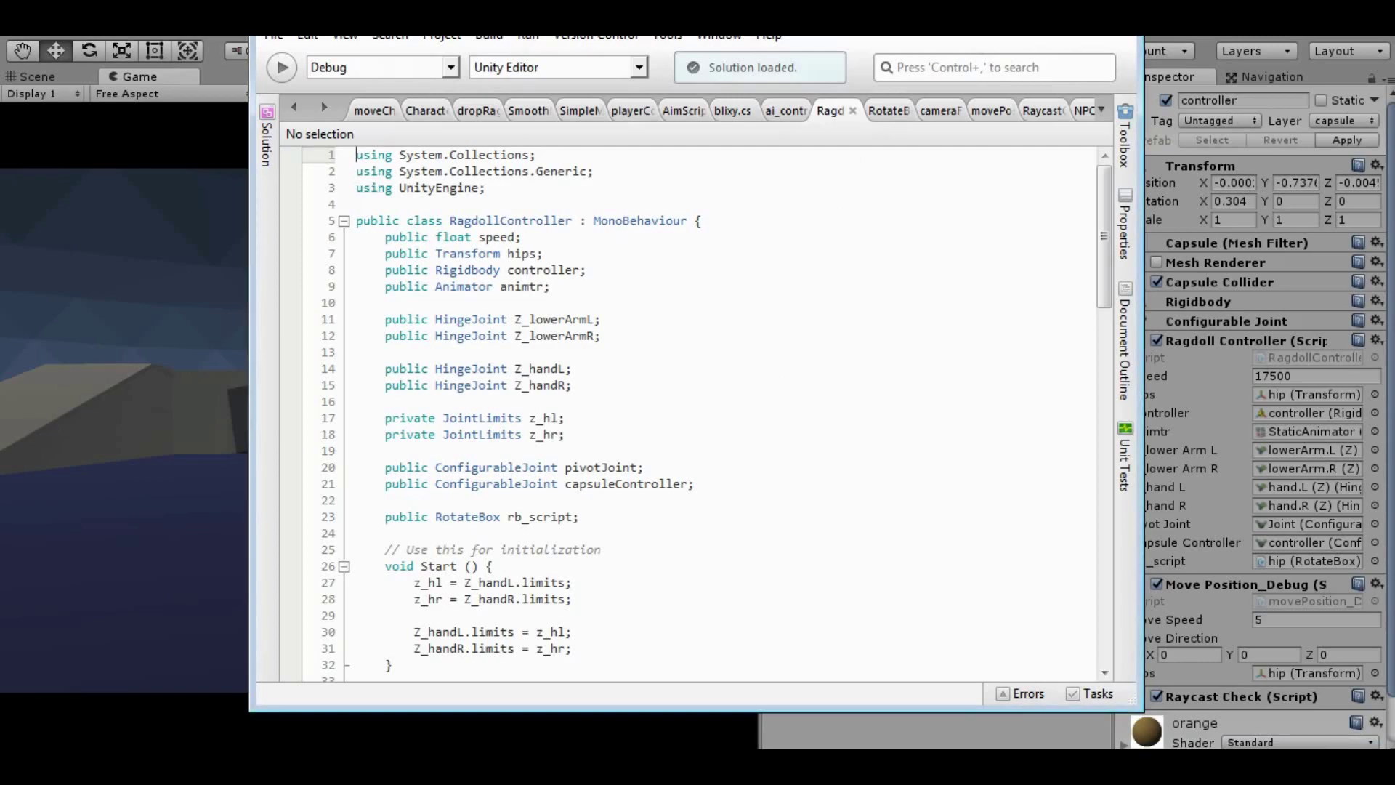
Maximize MonoDevelop and start reading down through RagdollController.cs.
{"action": "left_click", "coordinate": [1082, 64]}
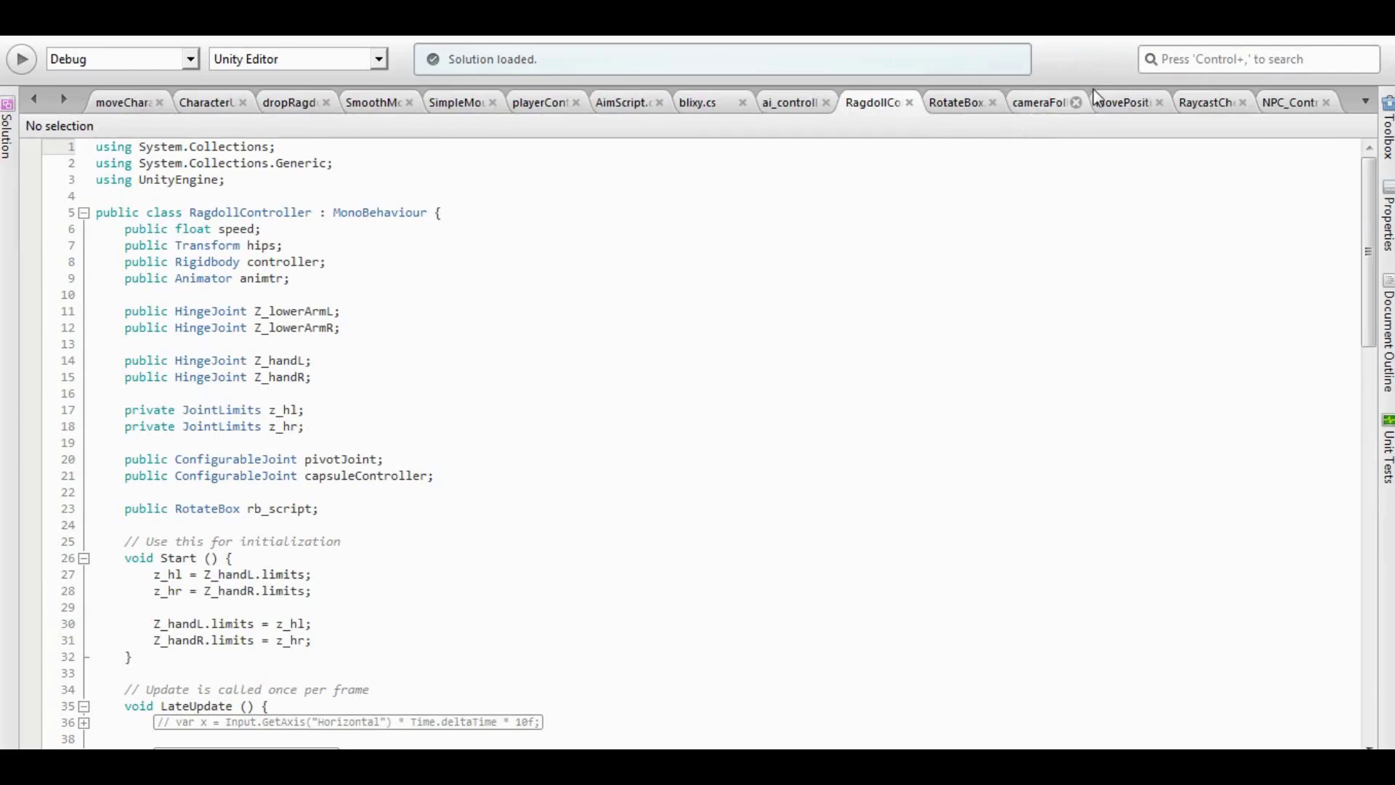
{"action": "left_click", "coordinate": [1388, 231]}
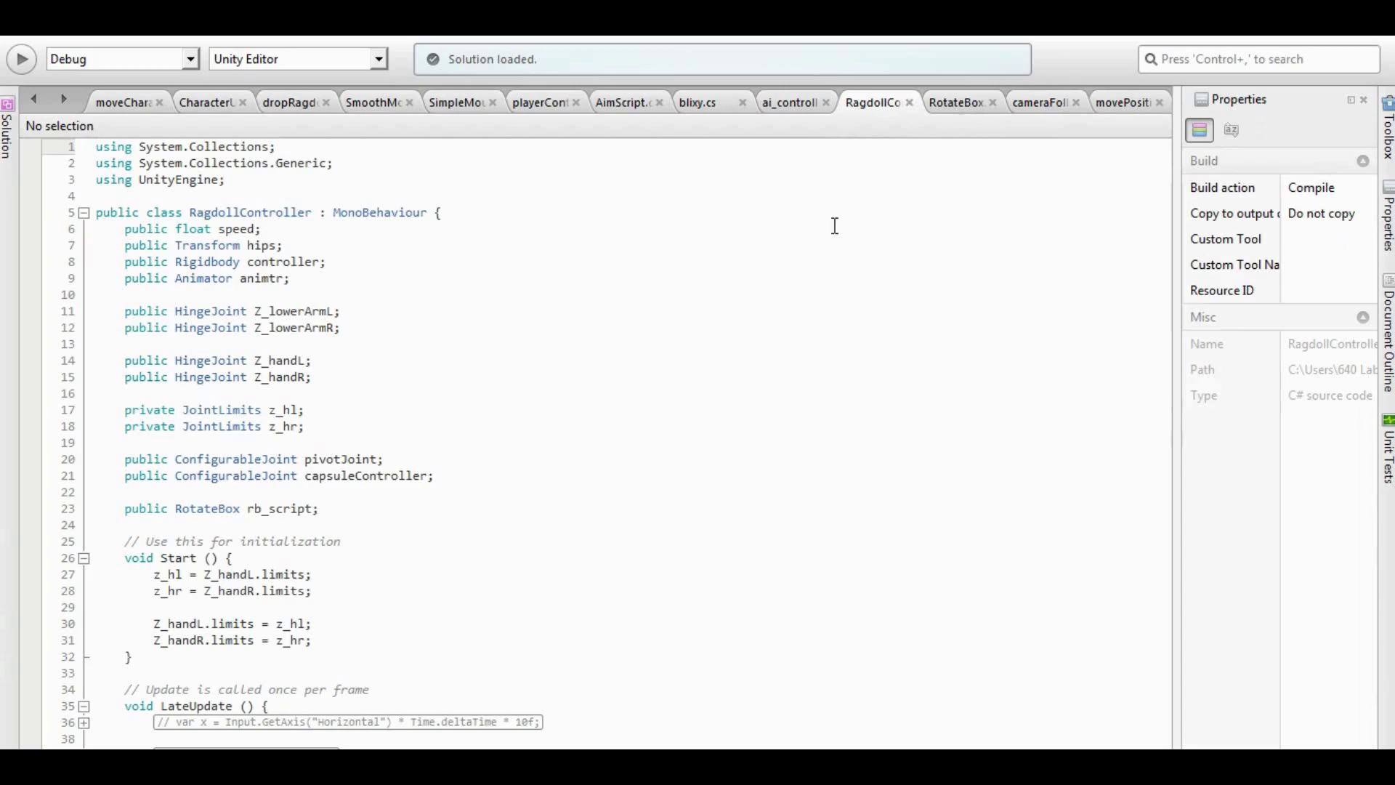
{"action": "scroll", "coordinate": [1357, 302], "scroll_direction": "down", "scroll_amount": 4}
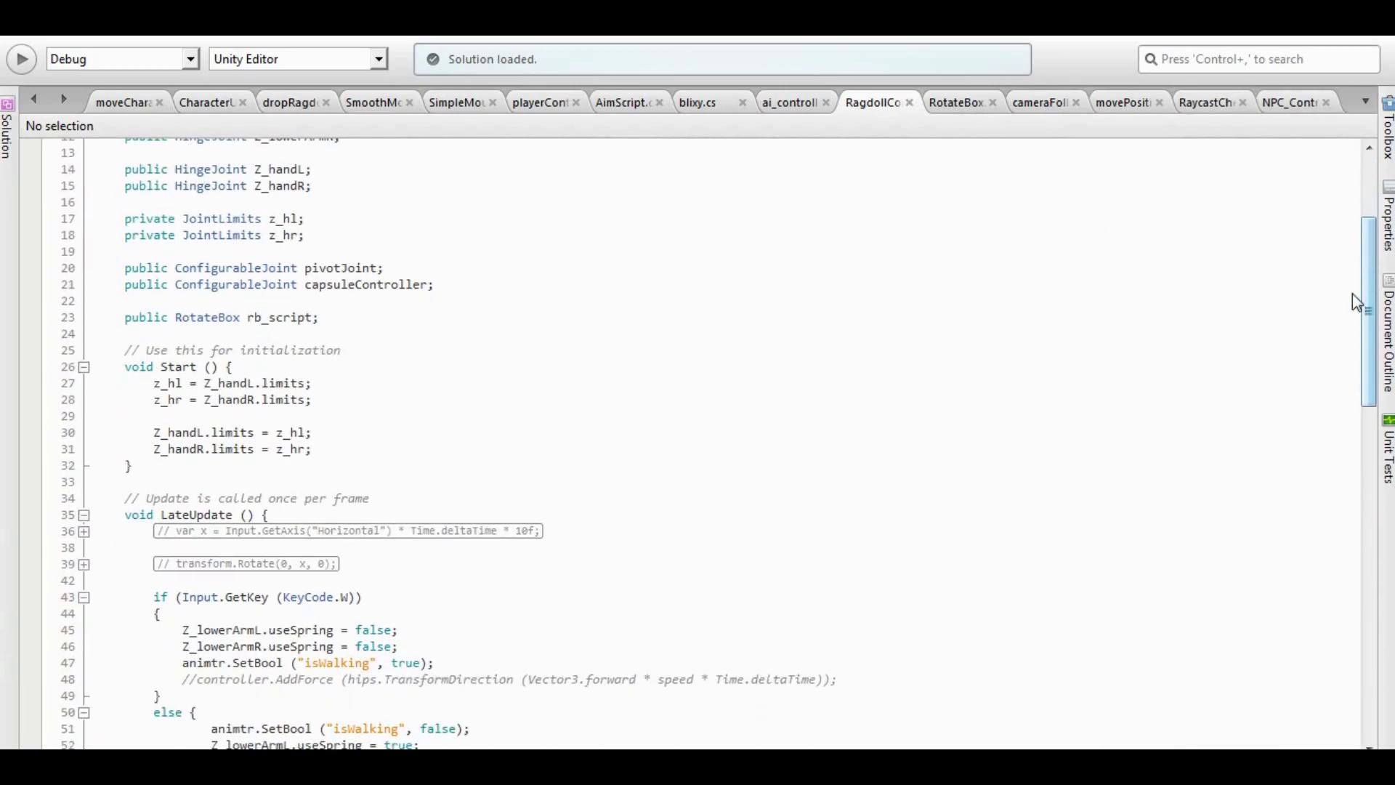
{"action": "scroll", "coordinate": [1352, 320], "scroll_direction": "down", "scroll_amount": 4}
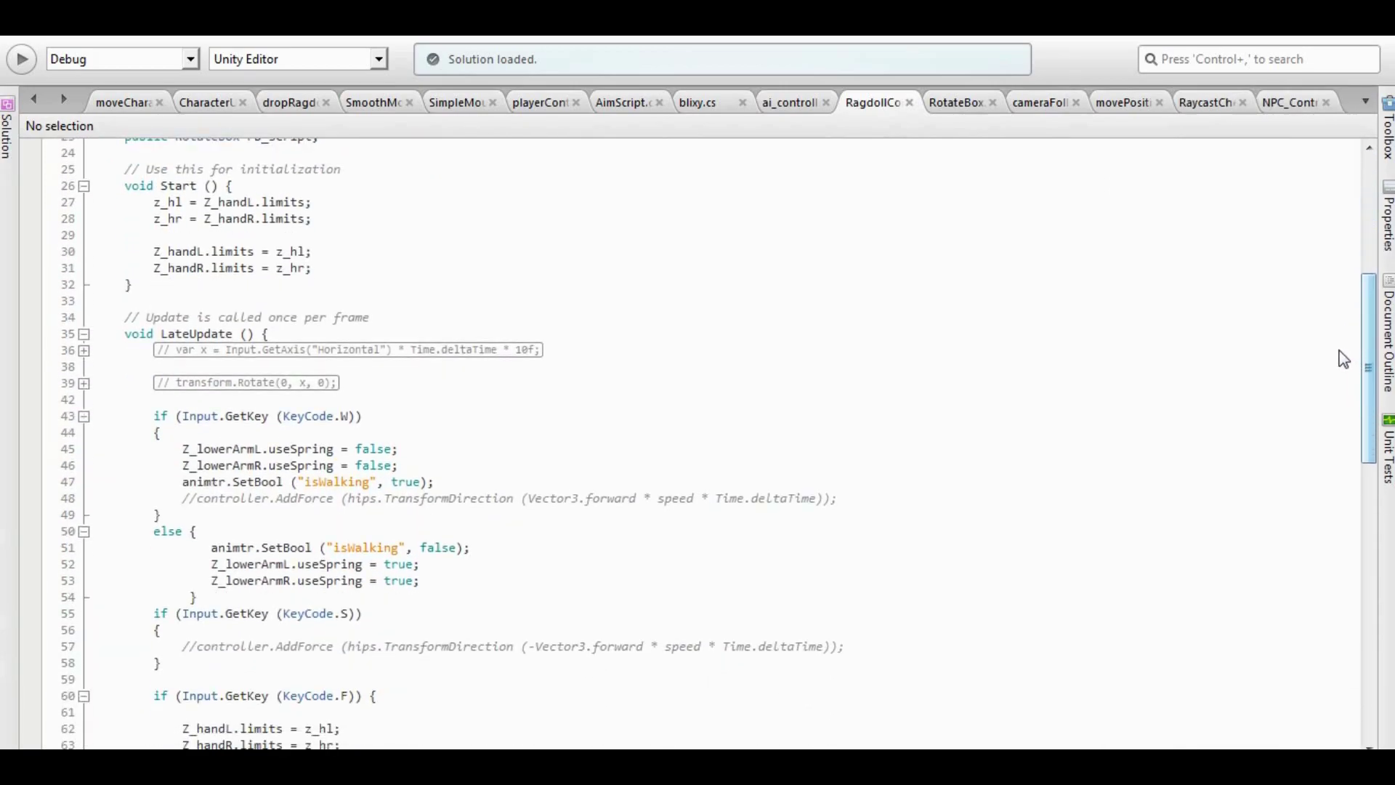
{"action": "scroll", "coordinate": [1343, 363], "scroll_direction": "down", "scroll_amount": 5}
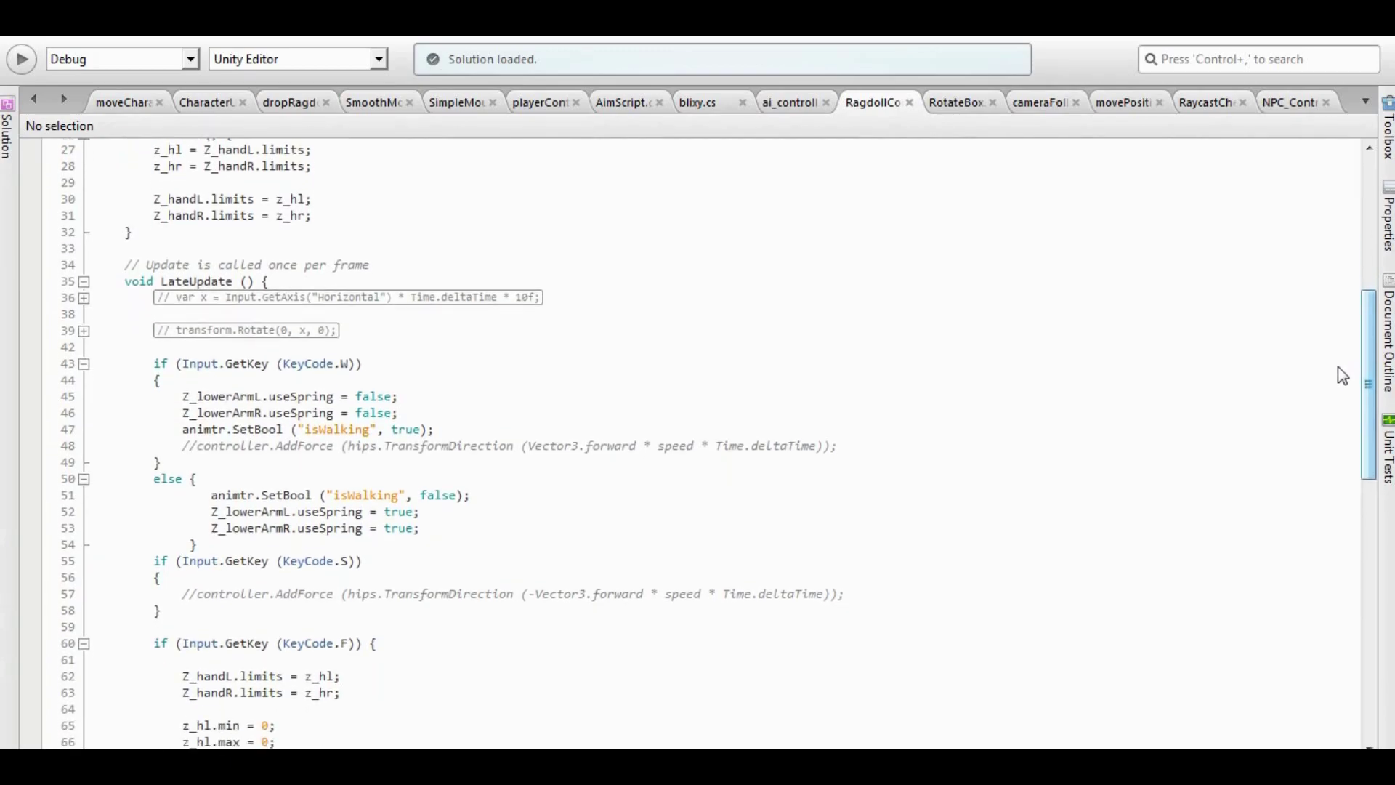
{"action": "scroll", "coordinate": [1337, 443], "scroll_direction": "down", "scroll_amount": 3}
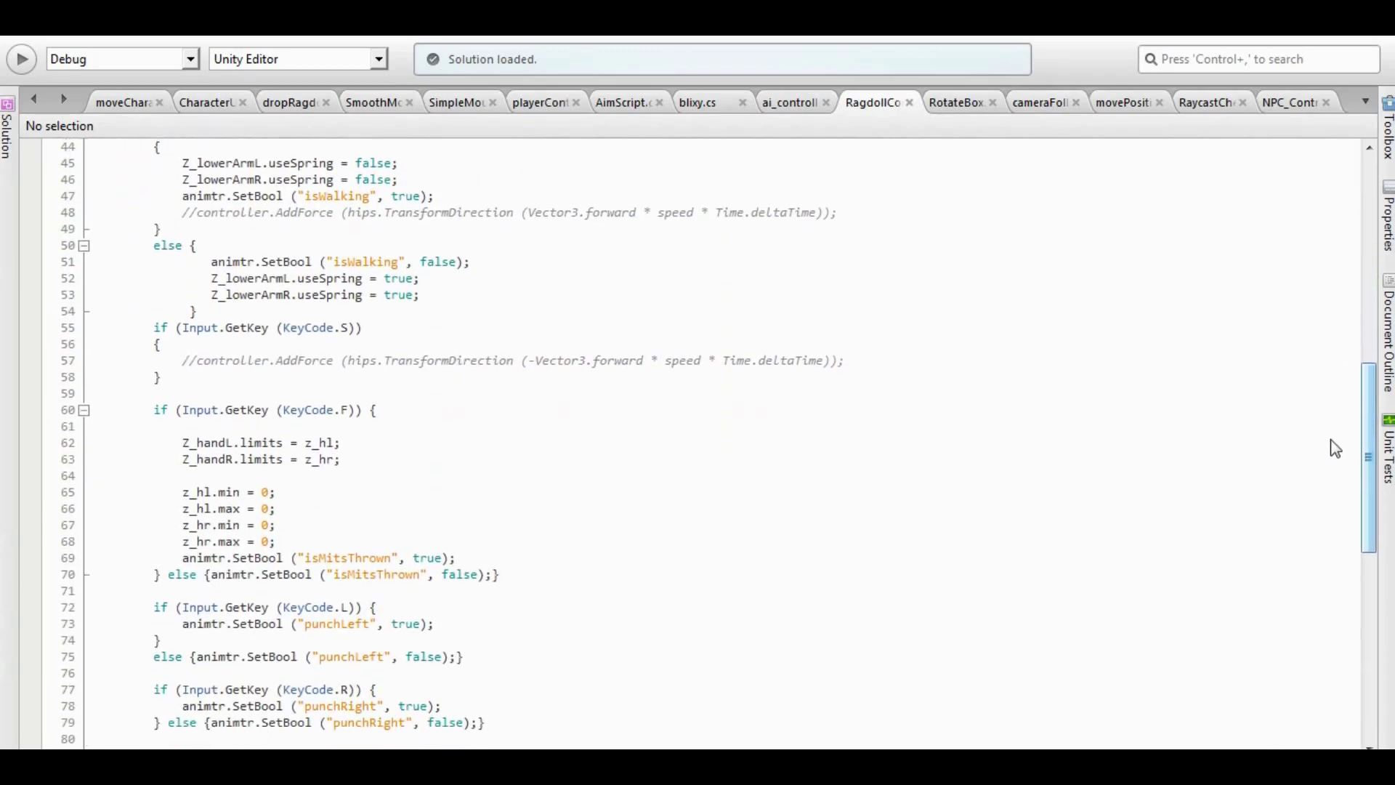
{"action": "scroll", "coordinate": [1335, 473], "scroll_direction": "down", "scroll_amount": 2}
Finish reading the script, then return to Unity and collapse the Ragdoll Controller component.
{"action": "scroll", "coordinate": [1330, 492], "scroll_direction": "down", "scroll_amount": 2}
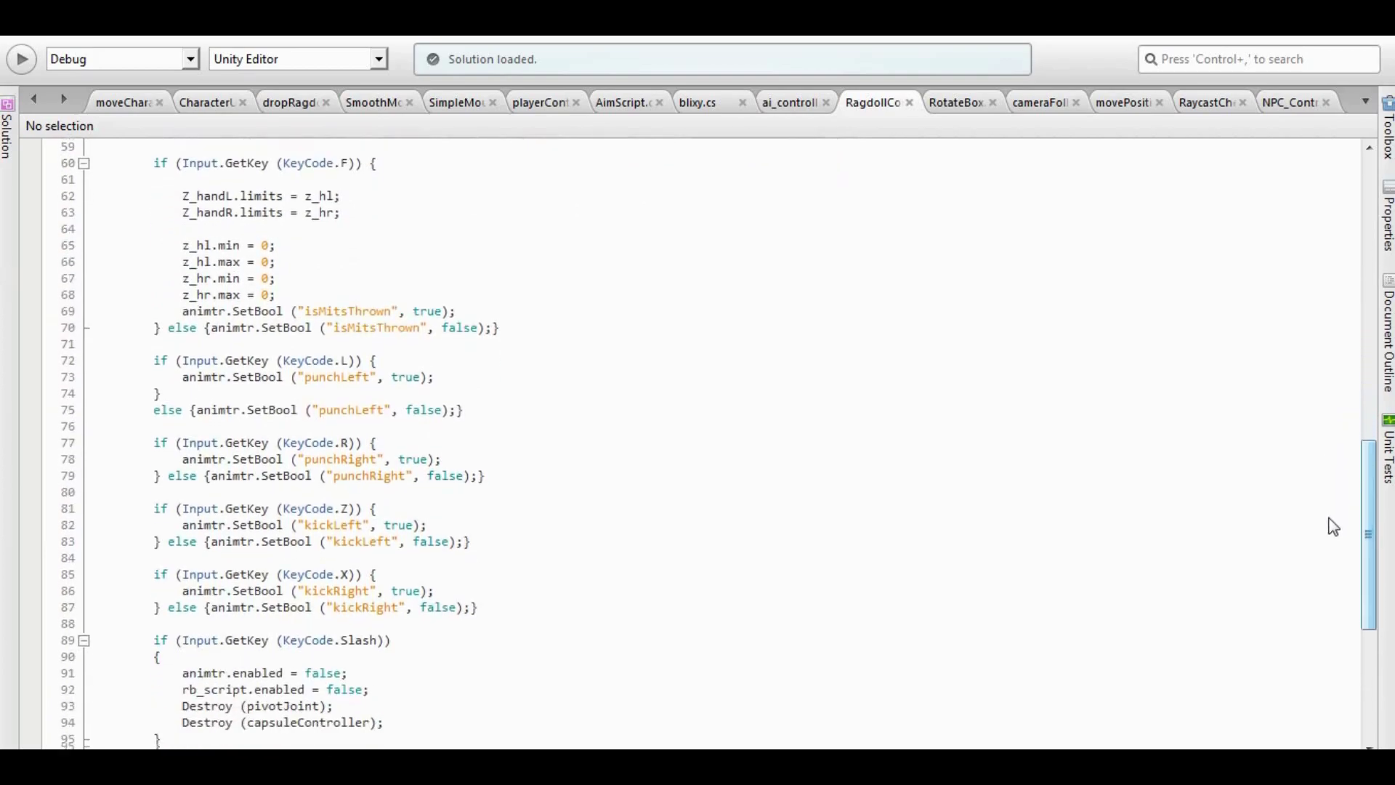
{"action": "scroll", "coordinate": [1330, 523], "scroll_direction": "down", "scroll_amount": 1}
{"action": "scroll", "coordinate": [1332, 549], "scroll_direction": "down", "scroll_amount": 1}
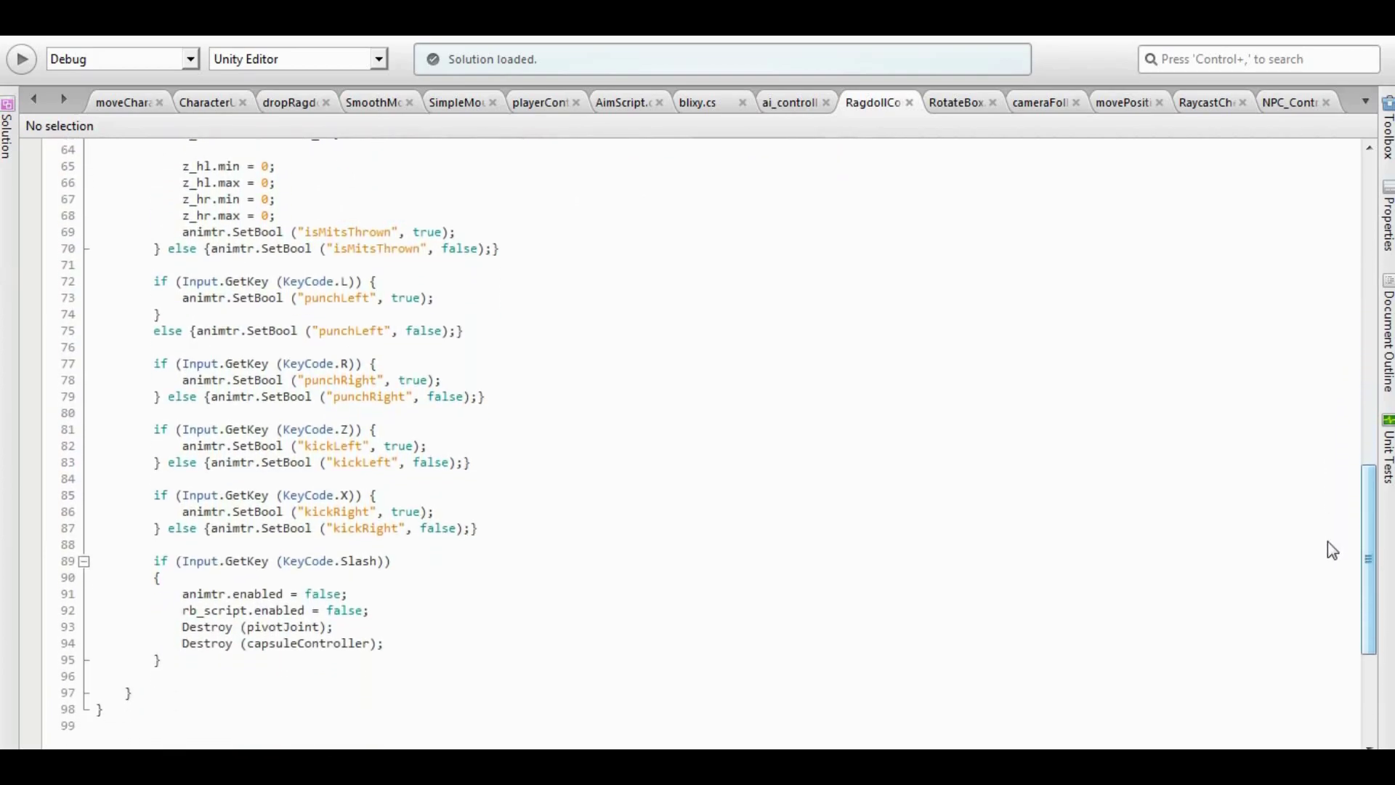
{"action": "scroll", "coordinate": [1332, 550], "scroll_direction": "up", "scroll_amount": 1}
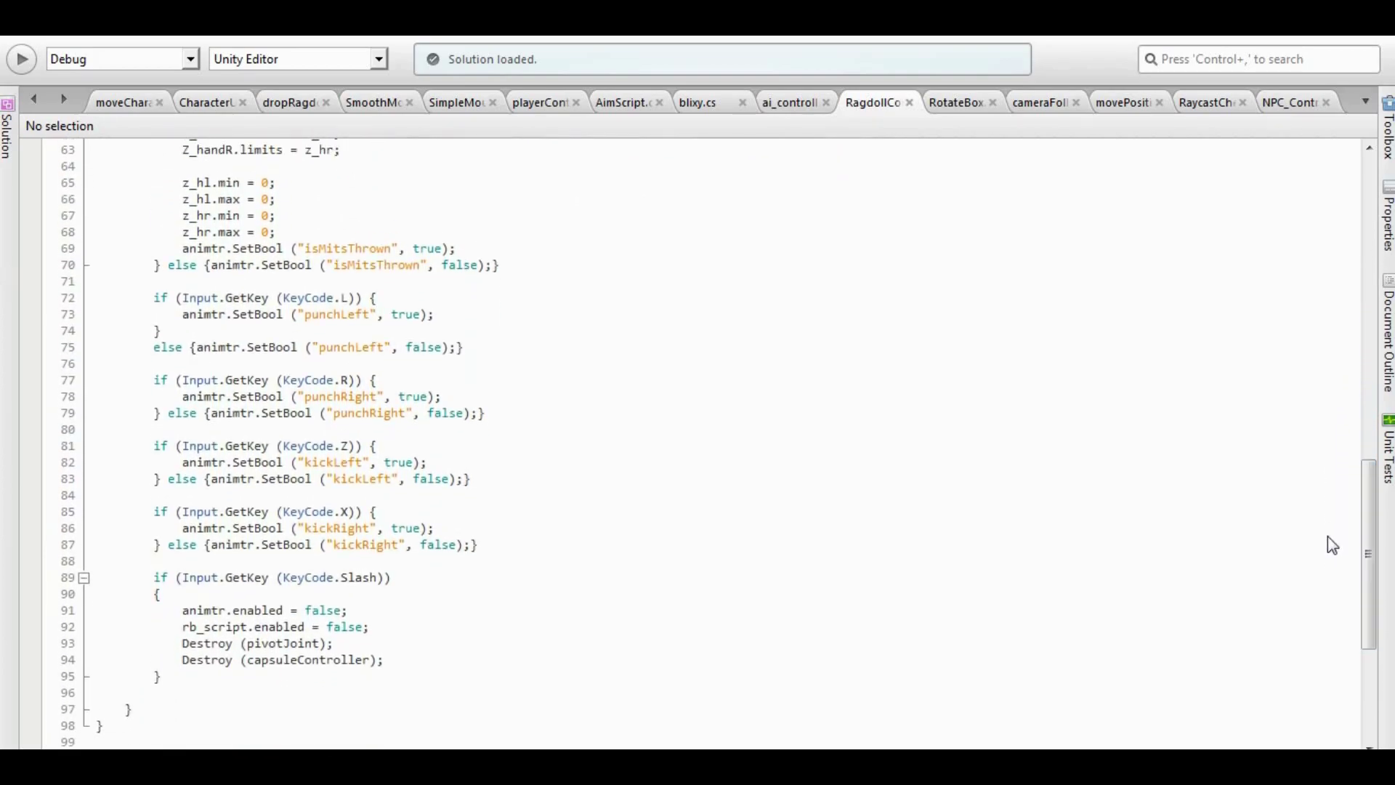
{"action": "mouse_move", "coordinate": [1368, 538]}
{"action": "left_mouse_down"}
{"action": "mouse_move", "coordinate": [1387, 430]}
{"action": "mouse_move", "coordinate": [1387, 211]}
{"action": "left_mouse_up"}
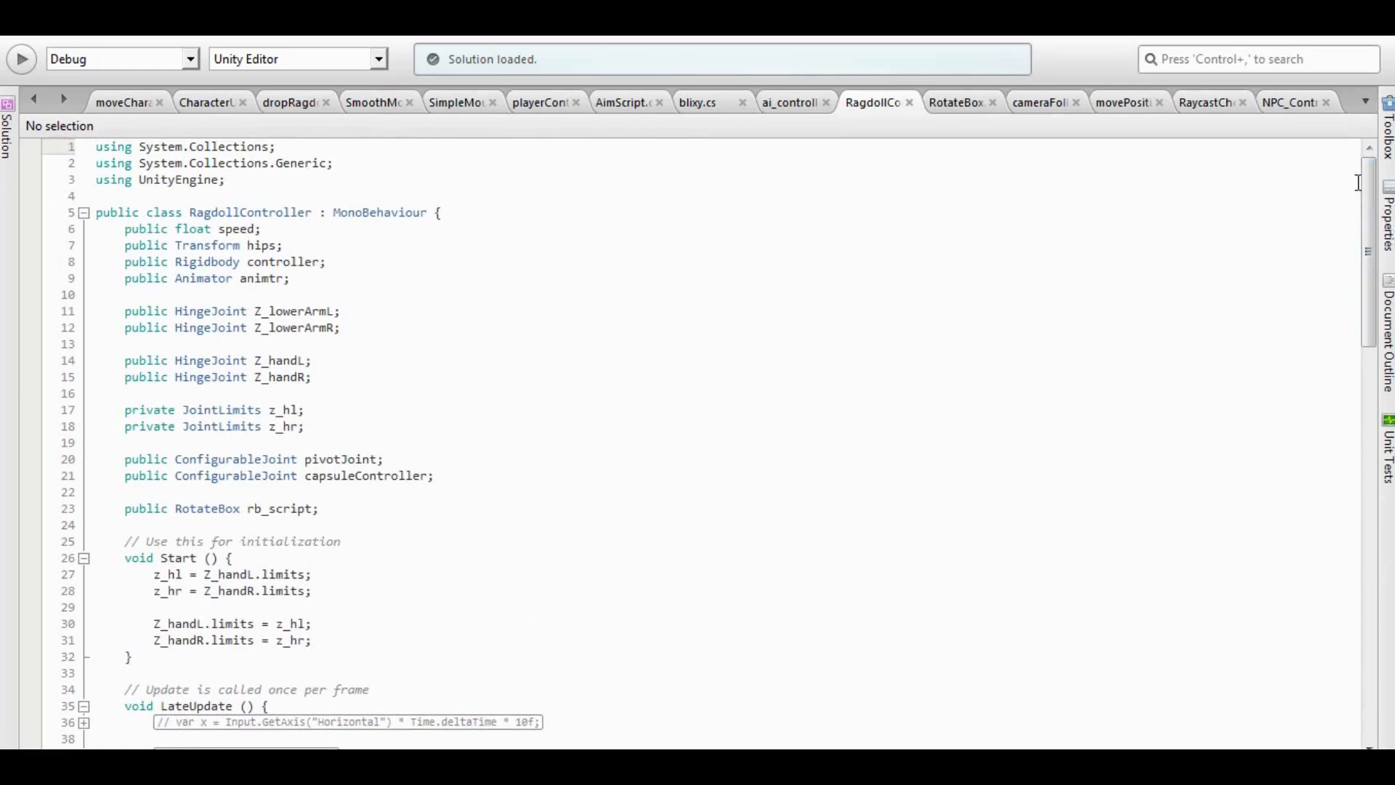
{"action": "key", "text": "alt+Tab"}
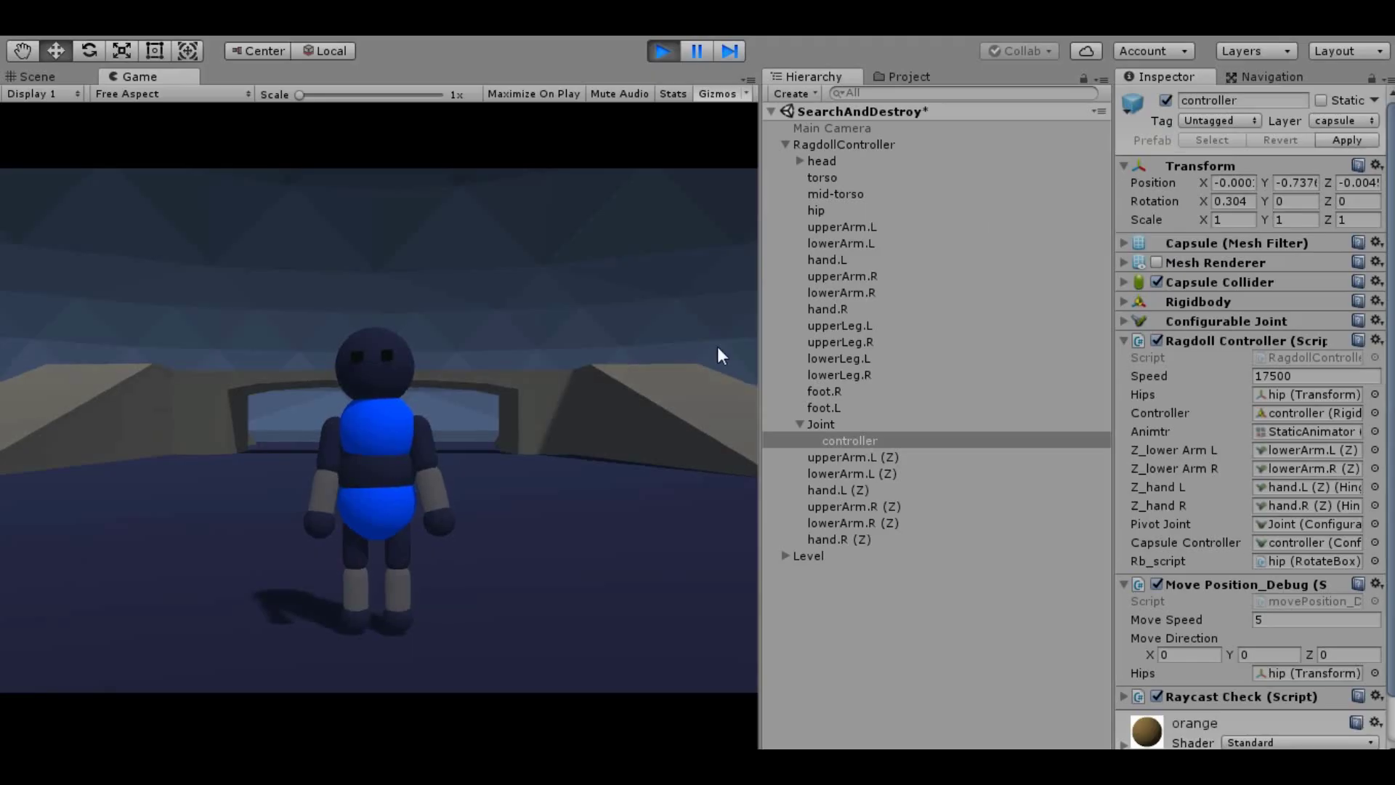
{"action": "left_click", "coordinate": [1123, 340]}
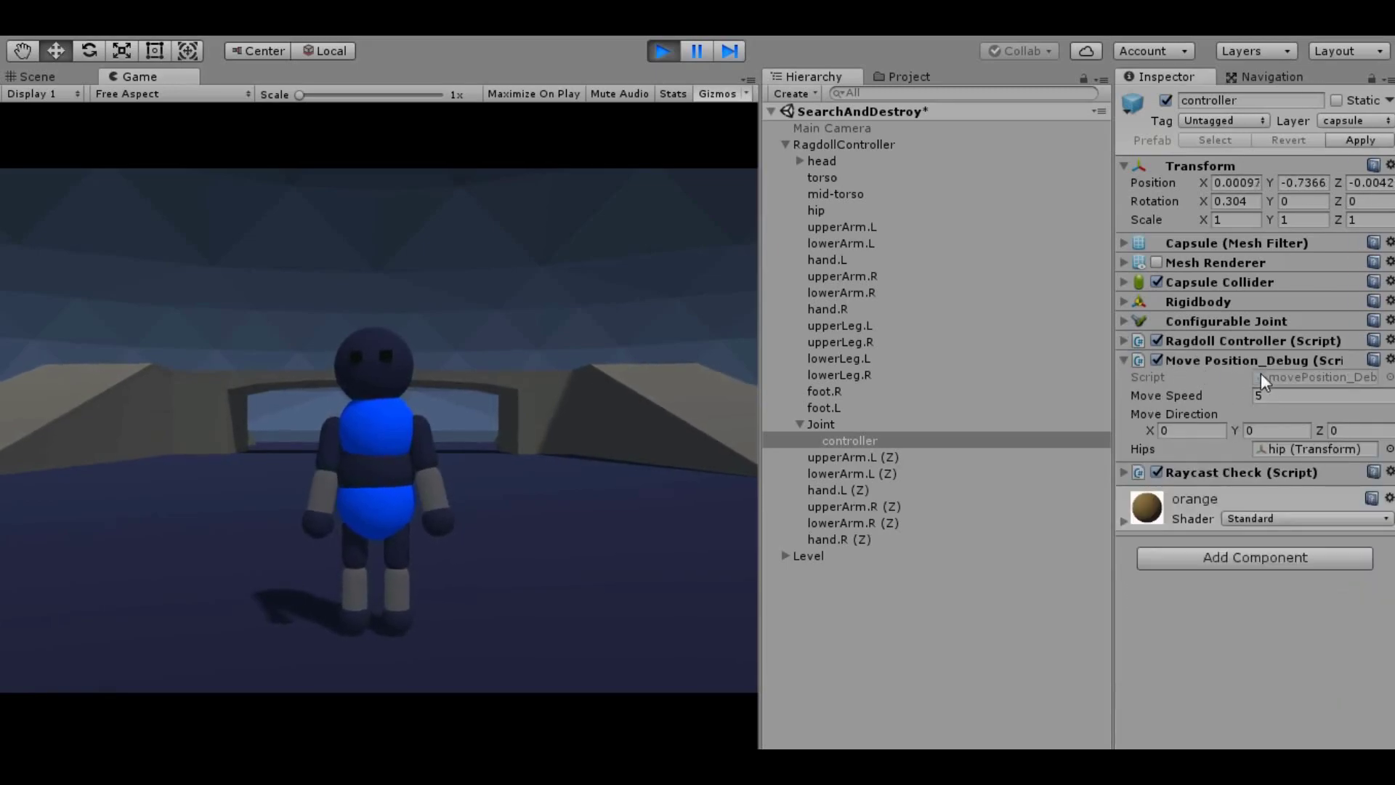
Switch to MonoDevelop and maximize it to read the movePosition_Debug movement script.
{"action": "key", "text": "alt+Tab"}
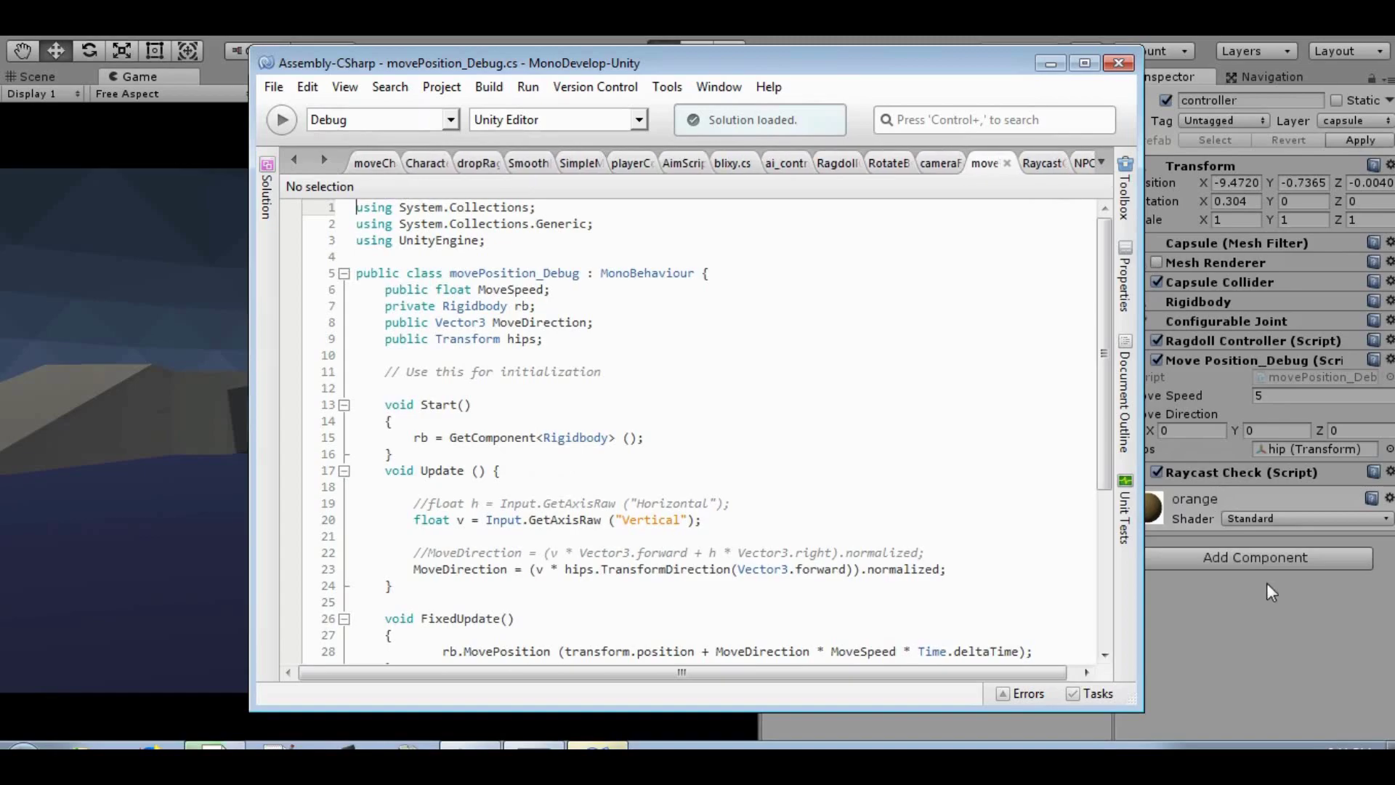
{"action": "left_click", "coordinate": [1085, 64]}
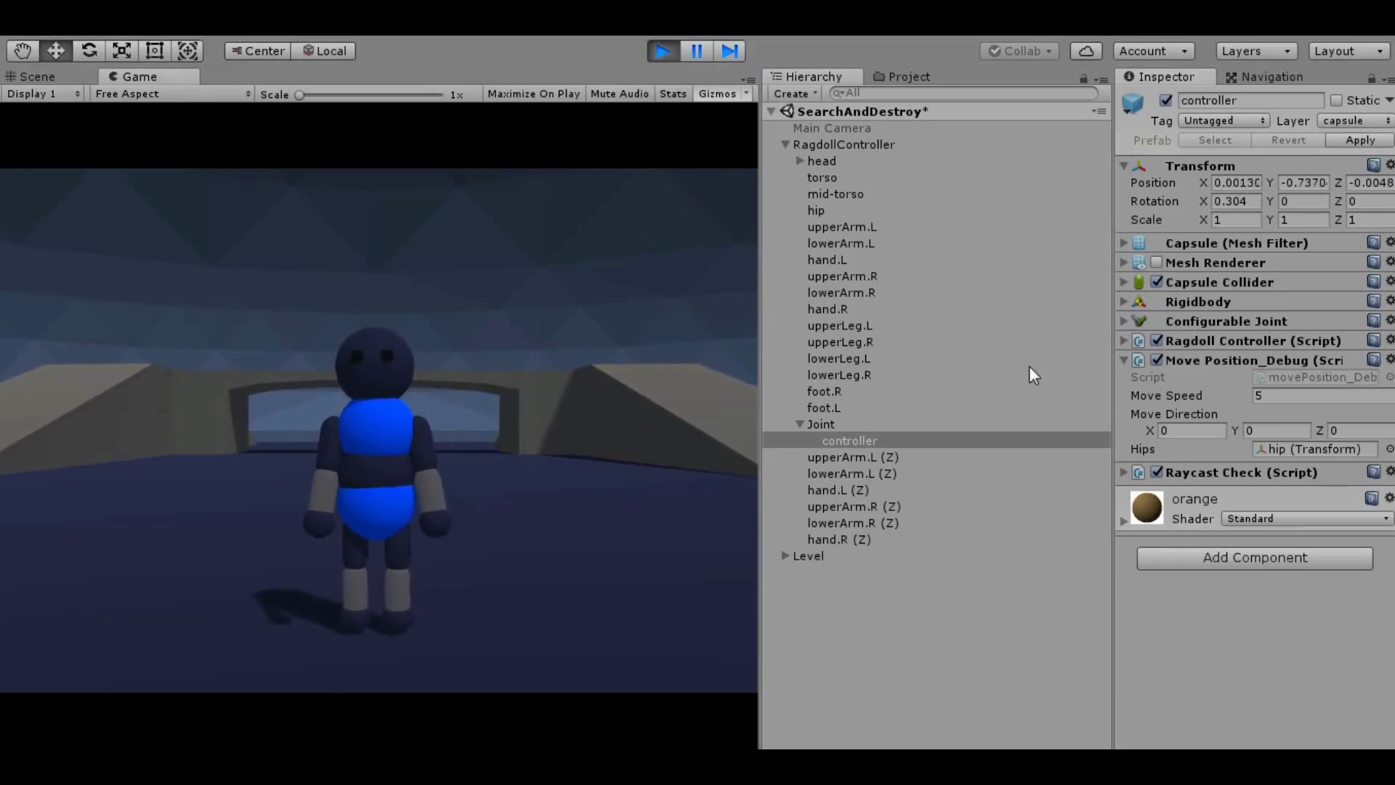
Confirm Joint's Configurable Joint connects to hip, then open hip's RotateBox script (Rotate Speed 2500).
{"action": "left_click", "coordinate": [1122, 359]}
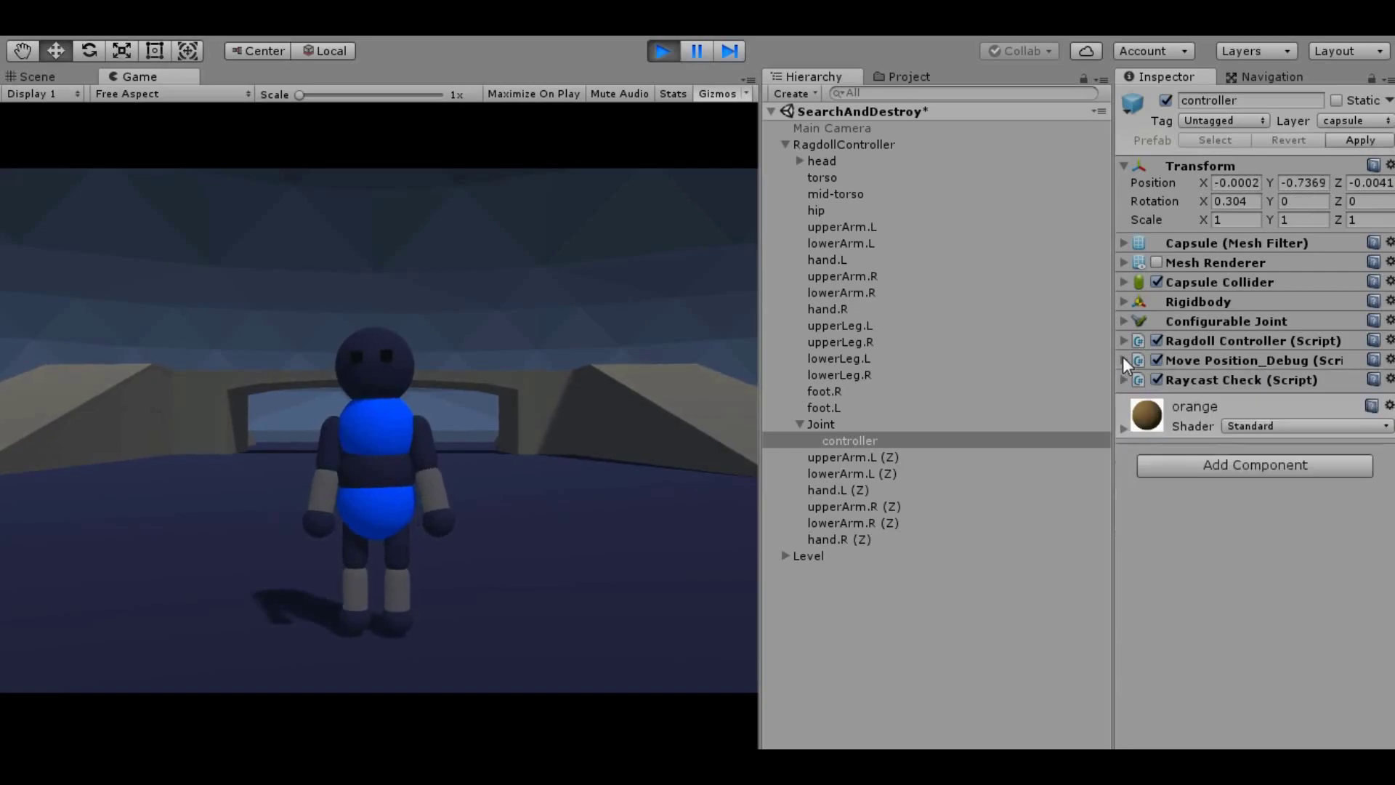
{"action": "left_click", "coordinate": [831, 428]}
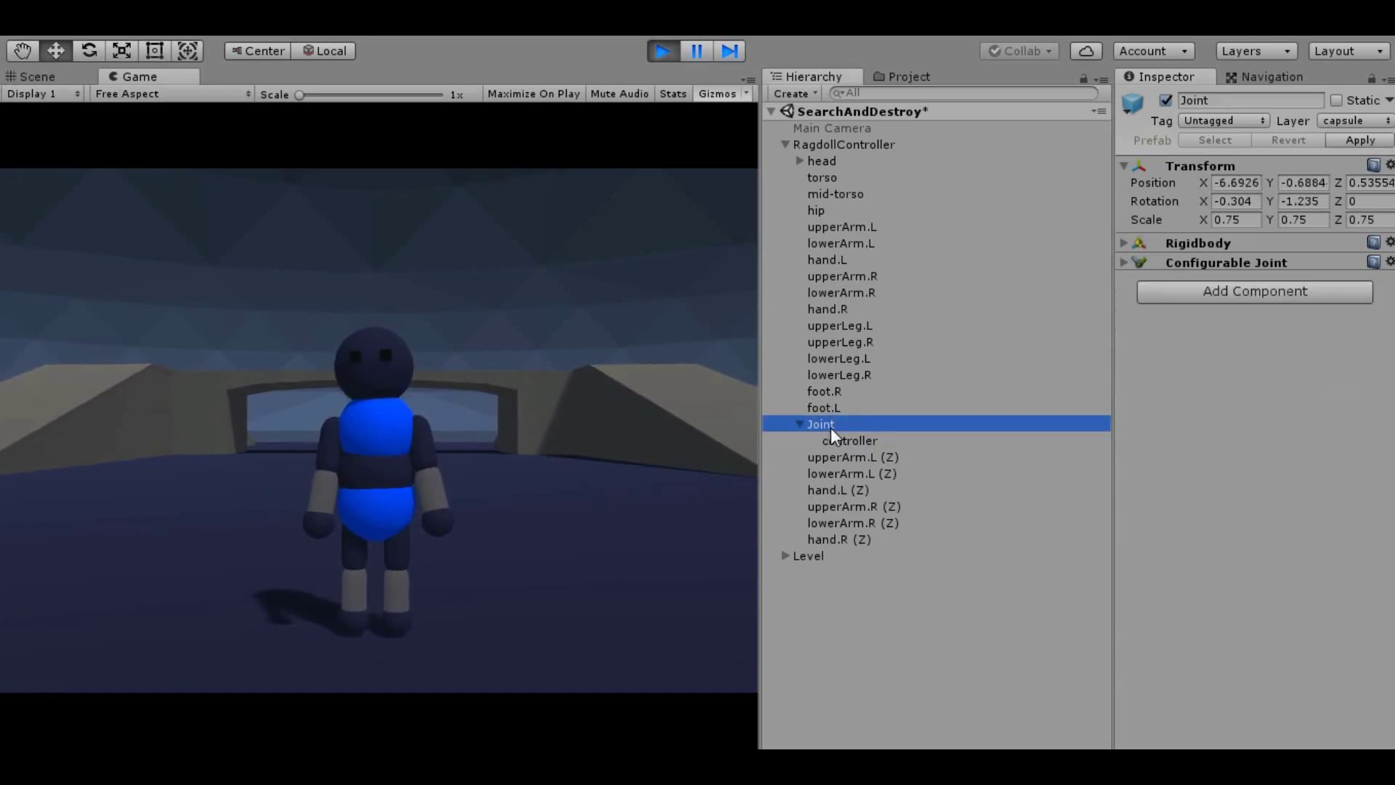
{"action": "left_click", "coordinate": [1123, 262]}
{"action": "left_click", "coordinate": [1276, 311]}
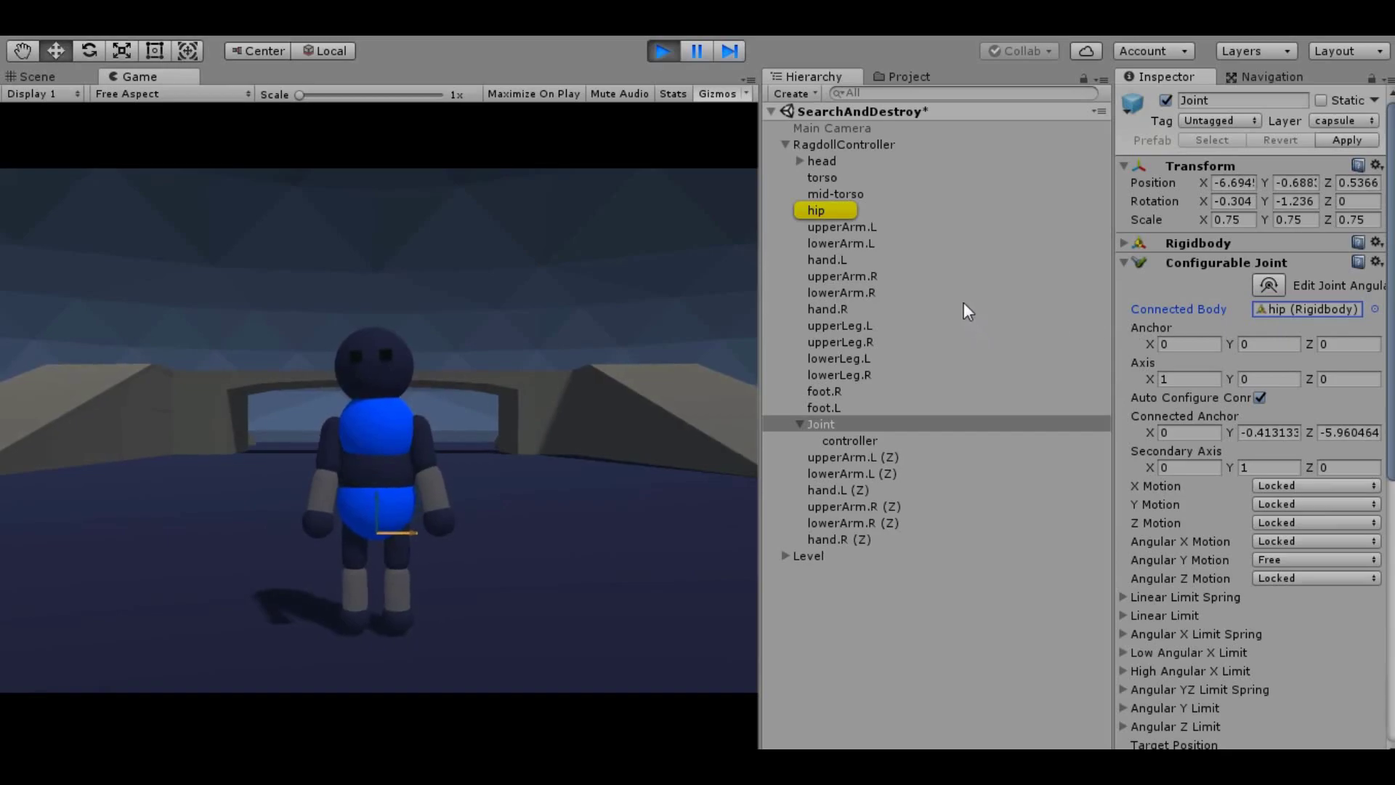
{"action": "left_click", "coordinate": [855, 211]}
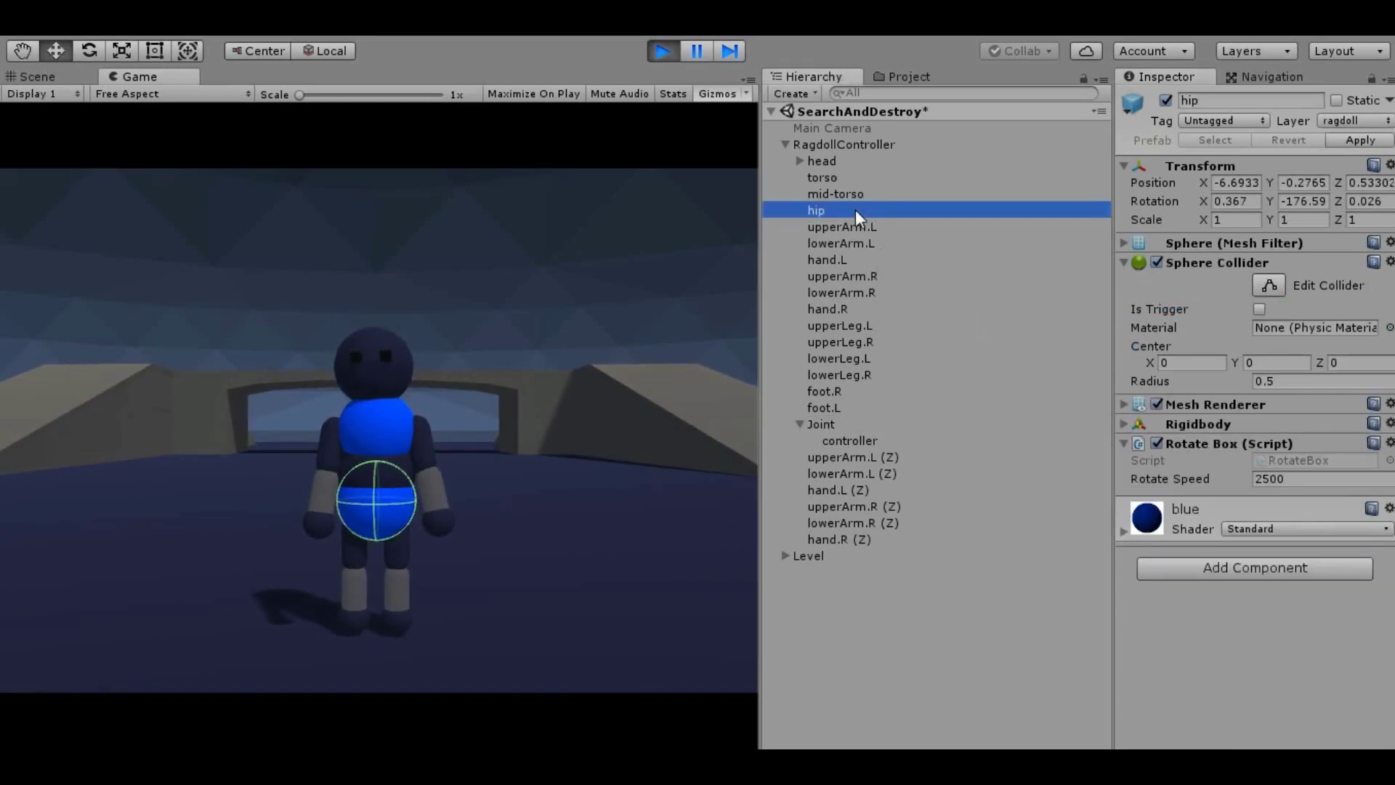
{"action": "double_click", "coordinate": [1258, 461]}
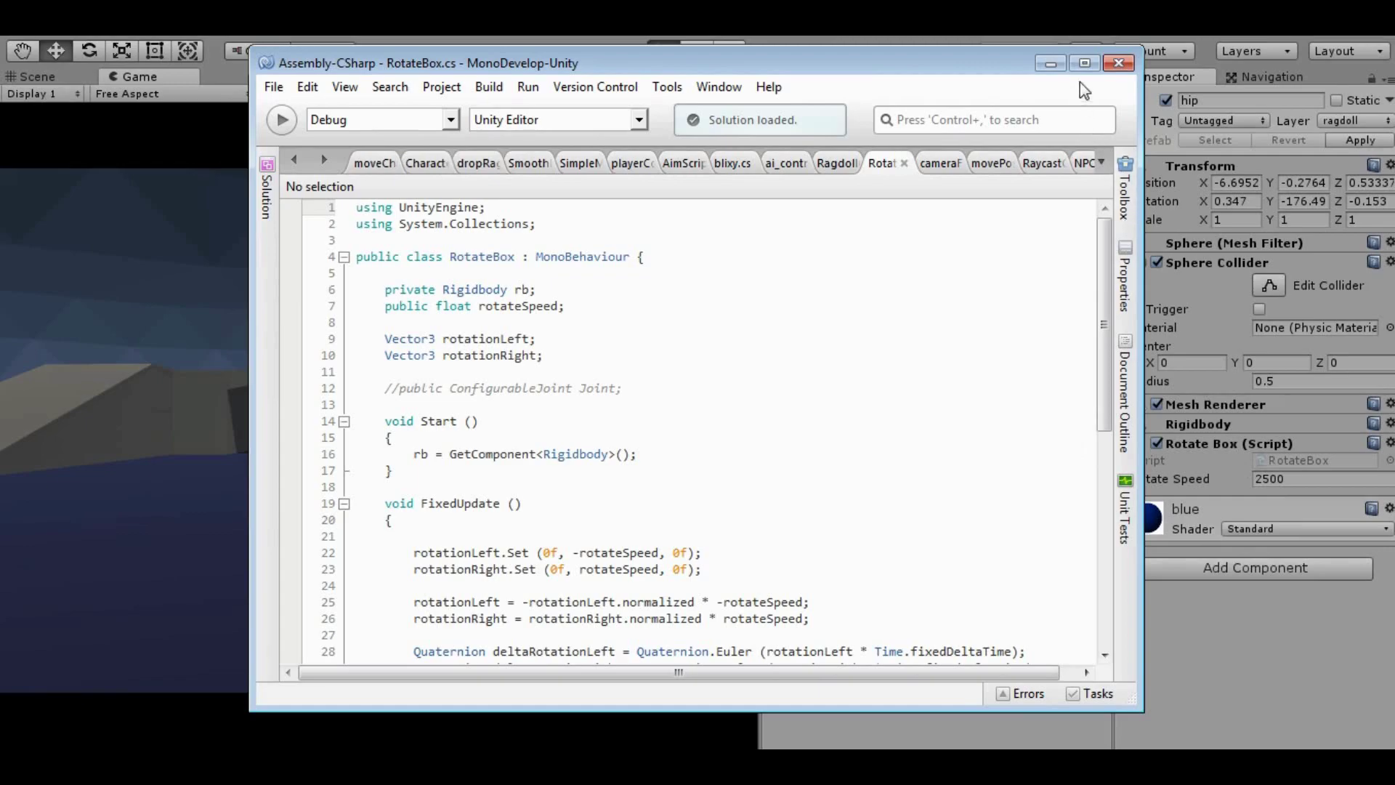
Maximize MonoDevelop and scroll through RotateBox.cs's A/D-key MoveRotation code.
{"action": "left_click", "coordinate": [1083, 63]}
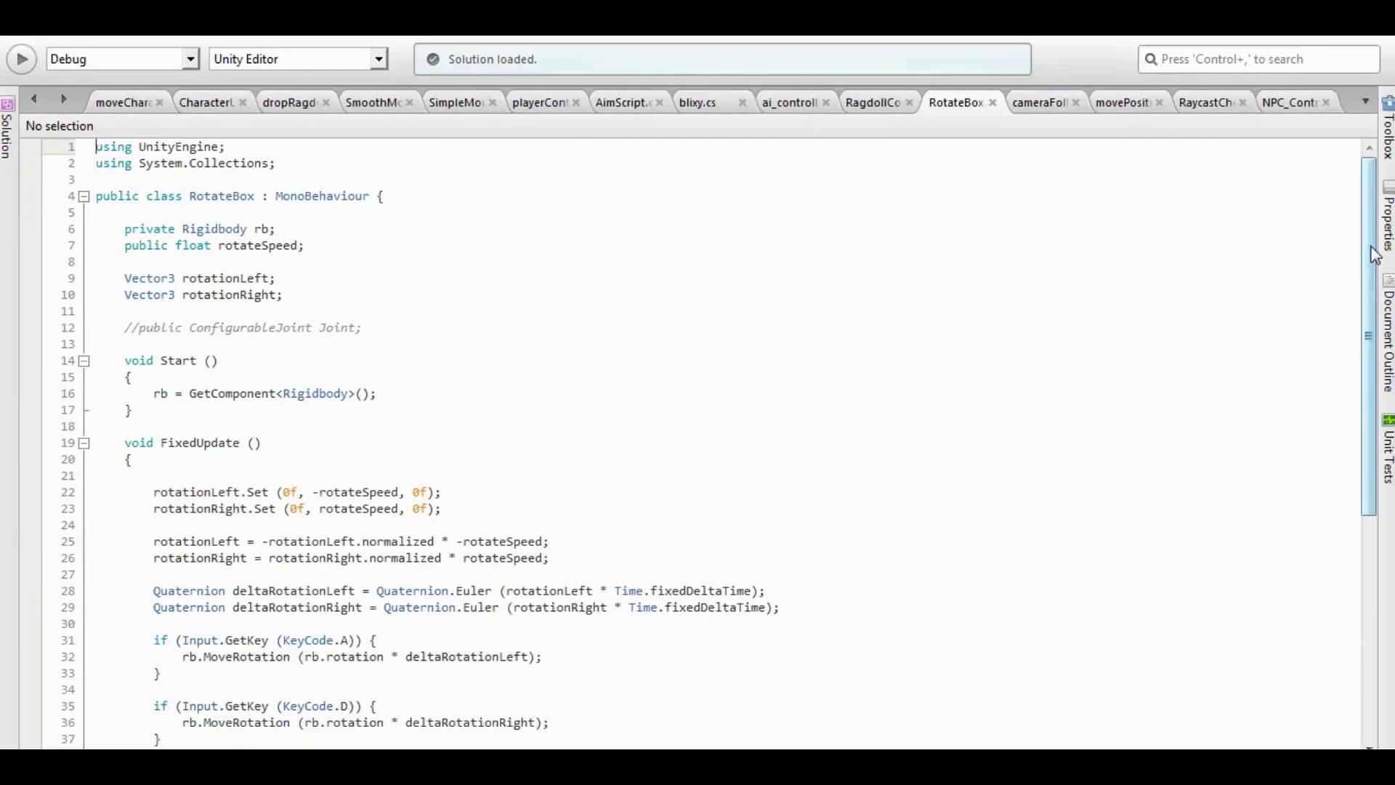
{"action": "left_click_drag", "start_coordinate": [1375, 255], "coordinate": [1380, 300]}
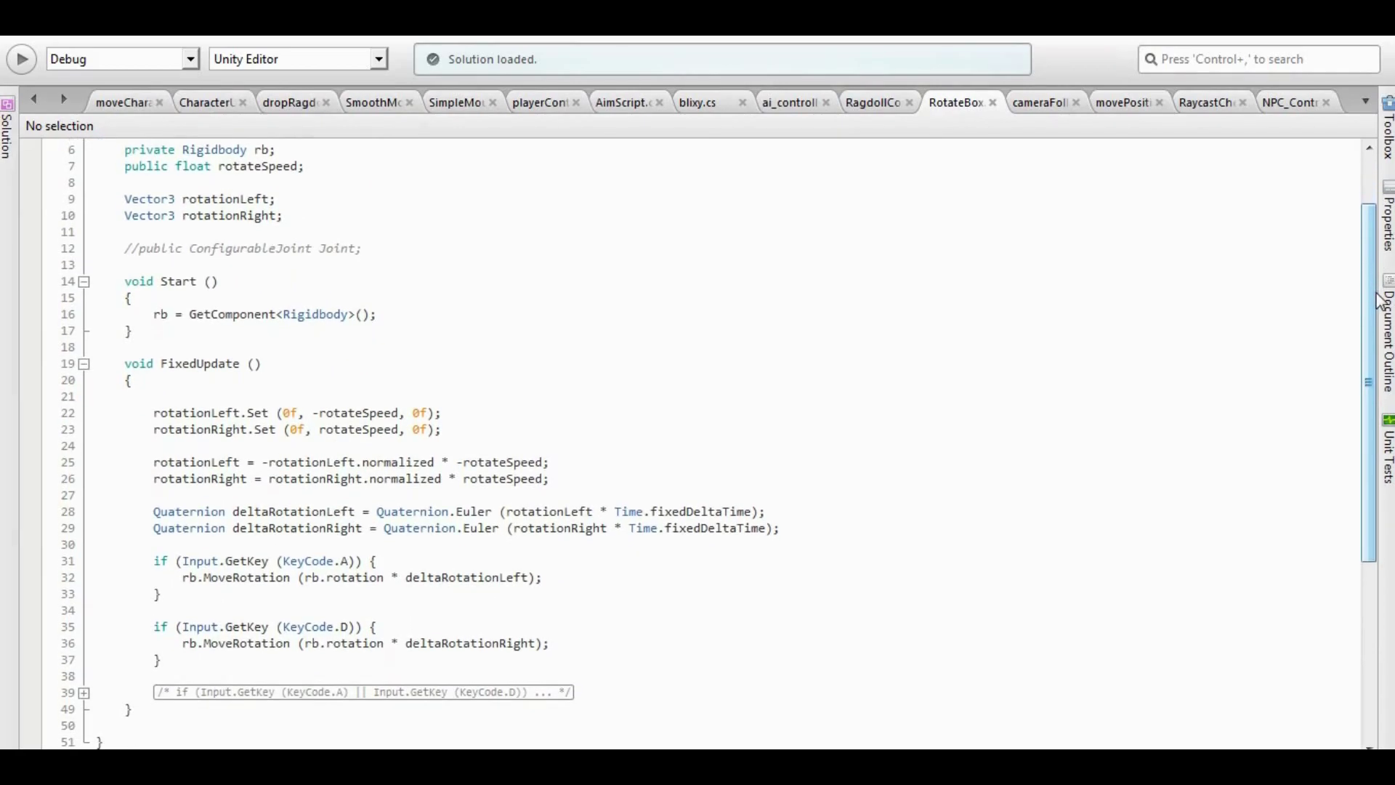
{"action": "mouse_move", "coordinate": [1380, 300]}
{"action": "left_mouse_down"}
{"action": "mouse_move", "coordinate": [1369, 354]}
{"action": "mouse_move", "coordinate": [1361, 296]}
{"action": "left_mouse_up"}
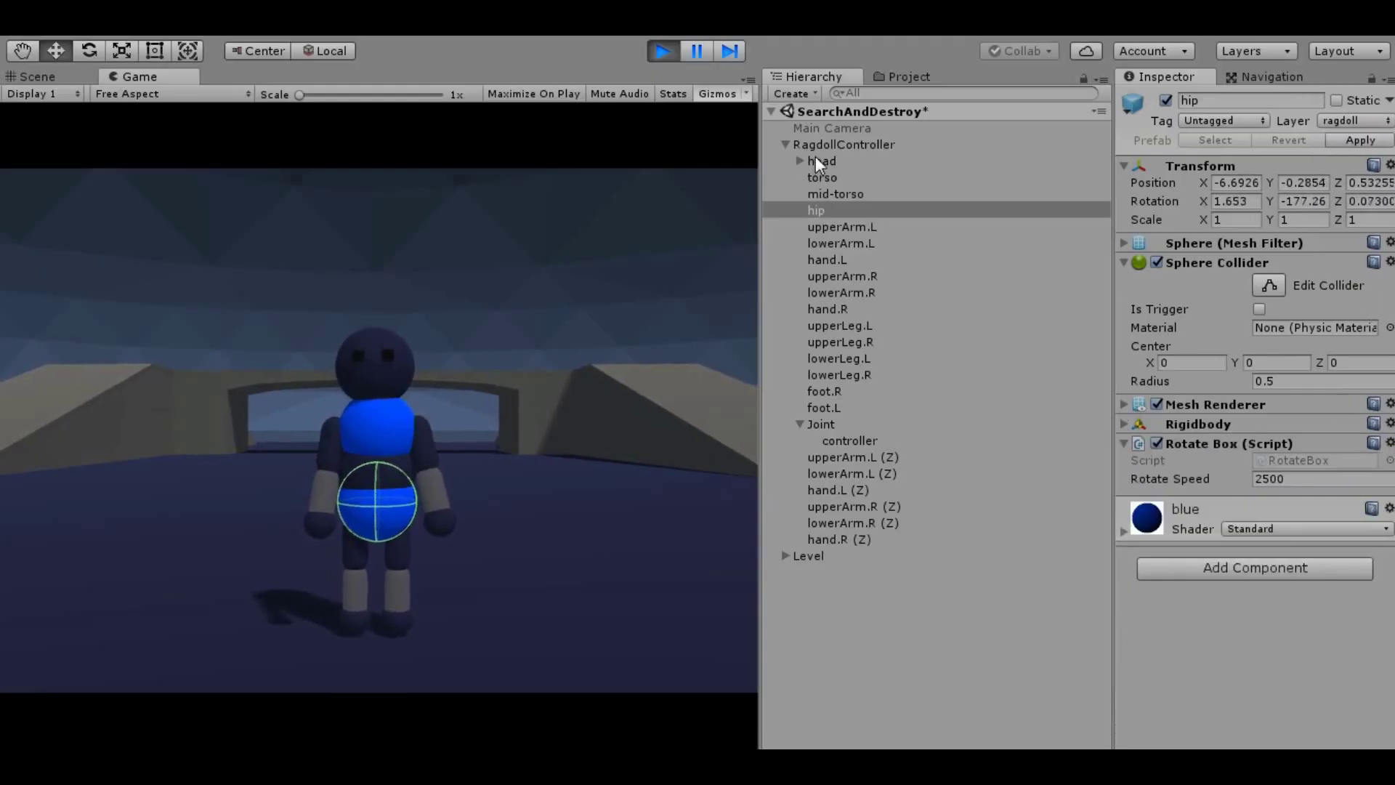
Pause the game, deactivate all body parts from head to hand.R, then reactivate only the head.
{"action": "left_click", "coordinate": [695, 52]}
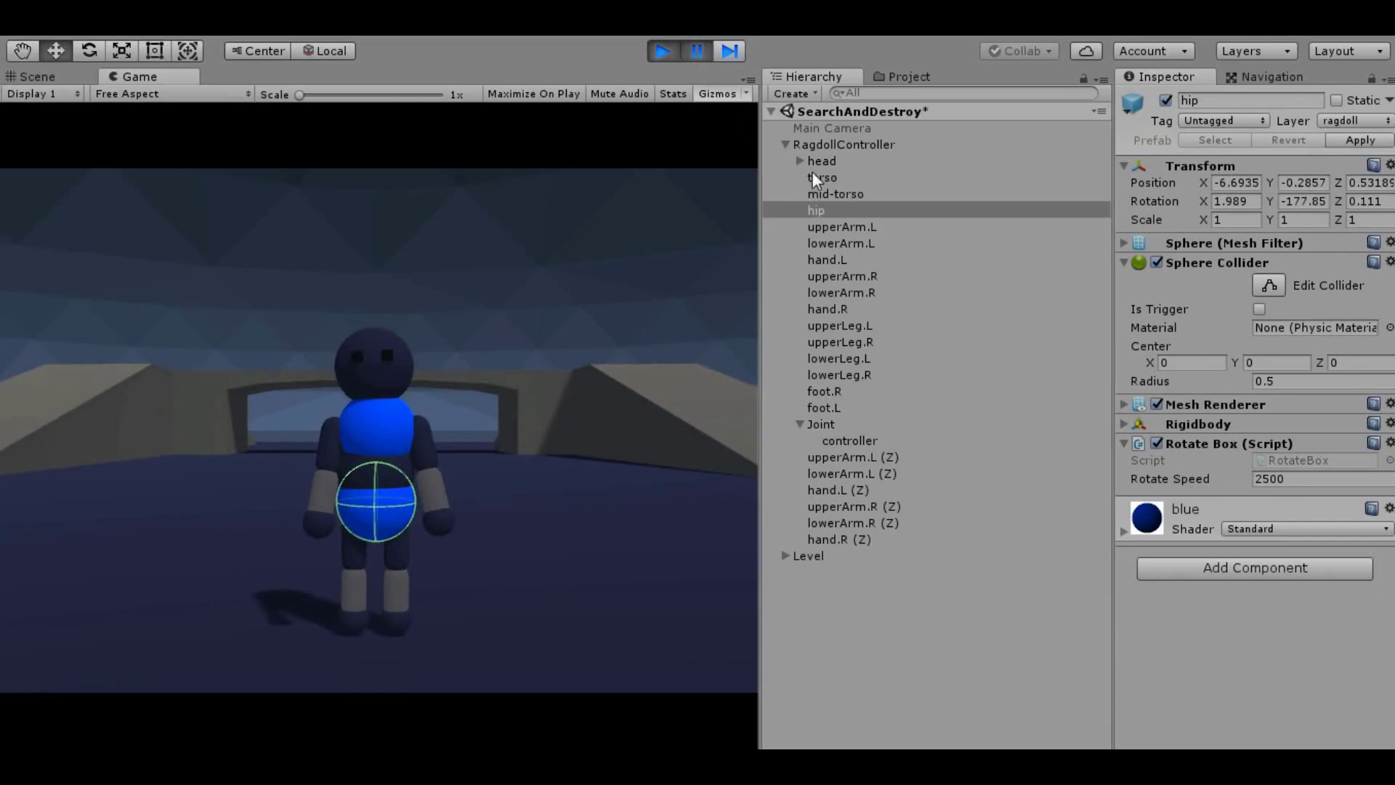
{"action": "left_click", "coordinate": [832, 162]}
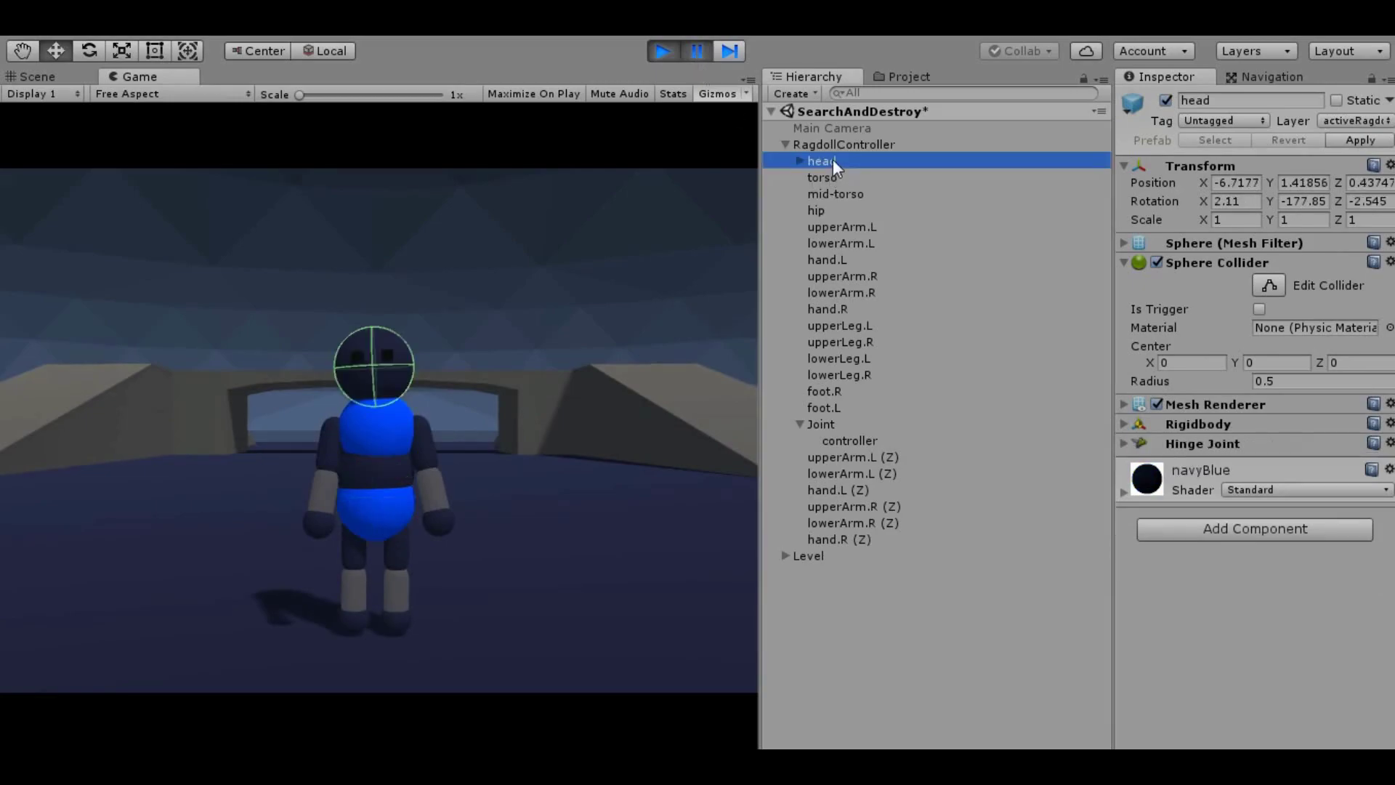
{"action": "left_click", "coordinate": [864, 539], "text": "shift"}
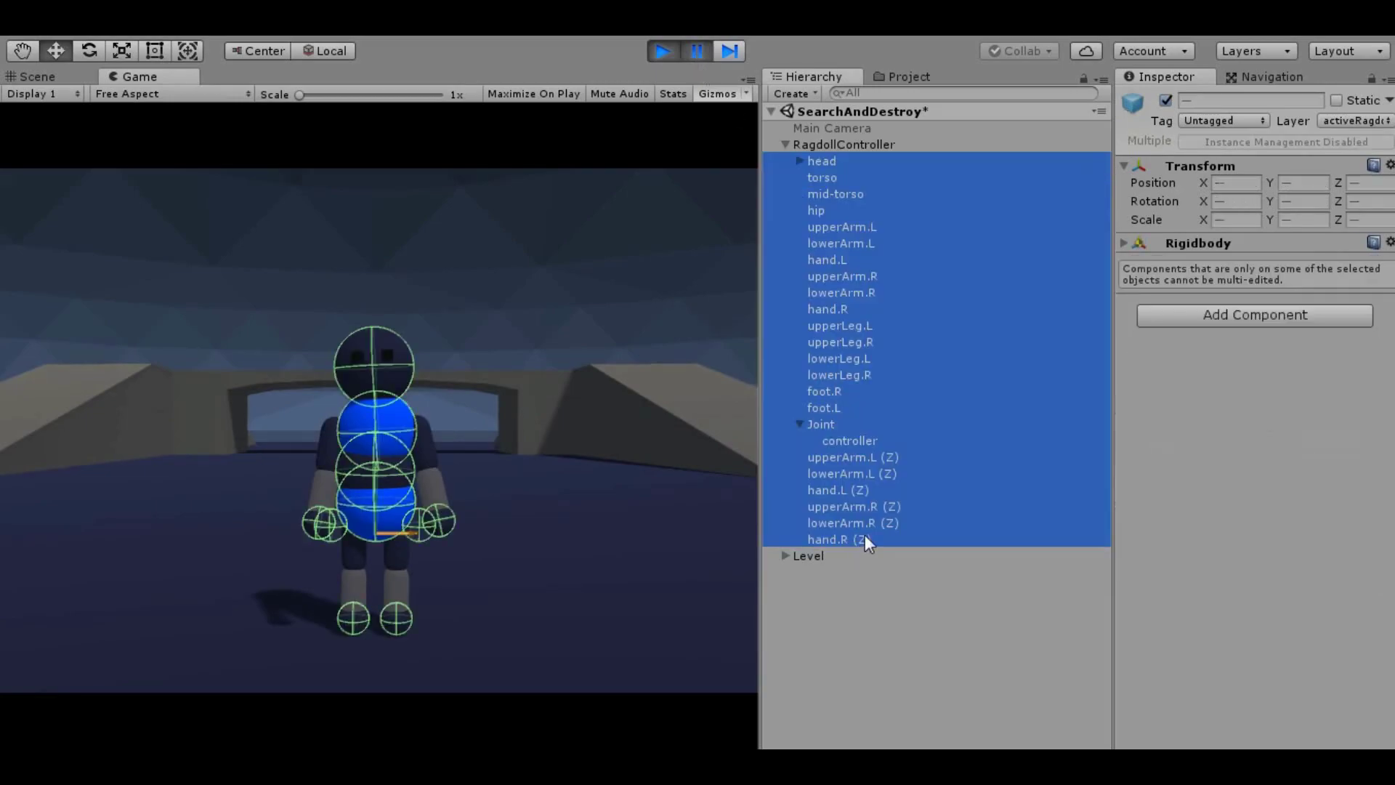
{"action": "left_click", "coordinate": [1166, 102]}
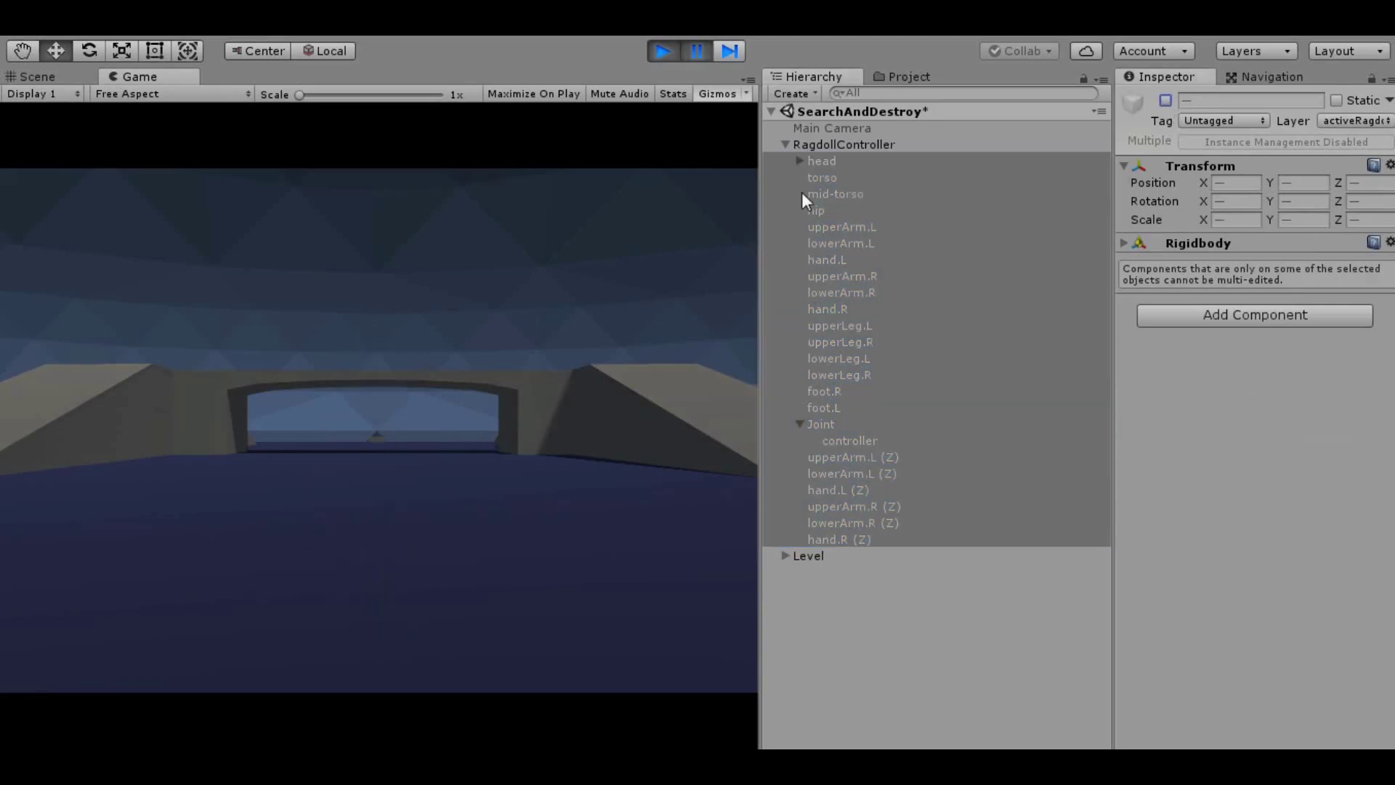
{"action": "left_click", "coordinate": [818, 161]}
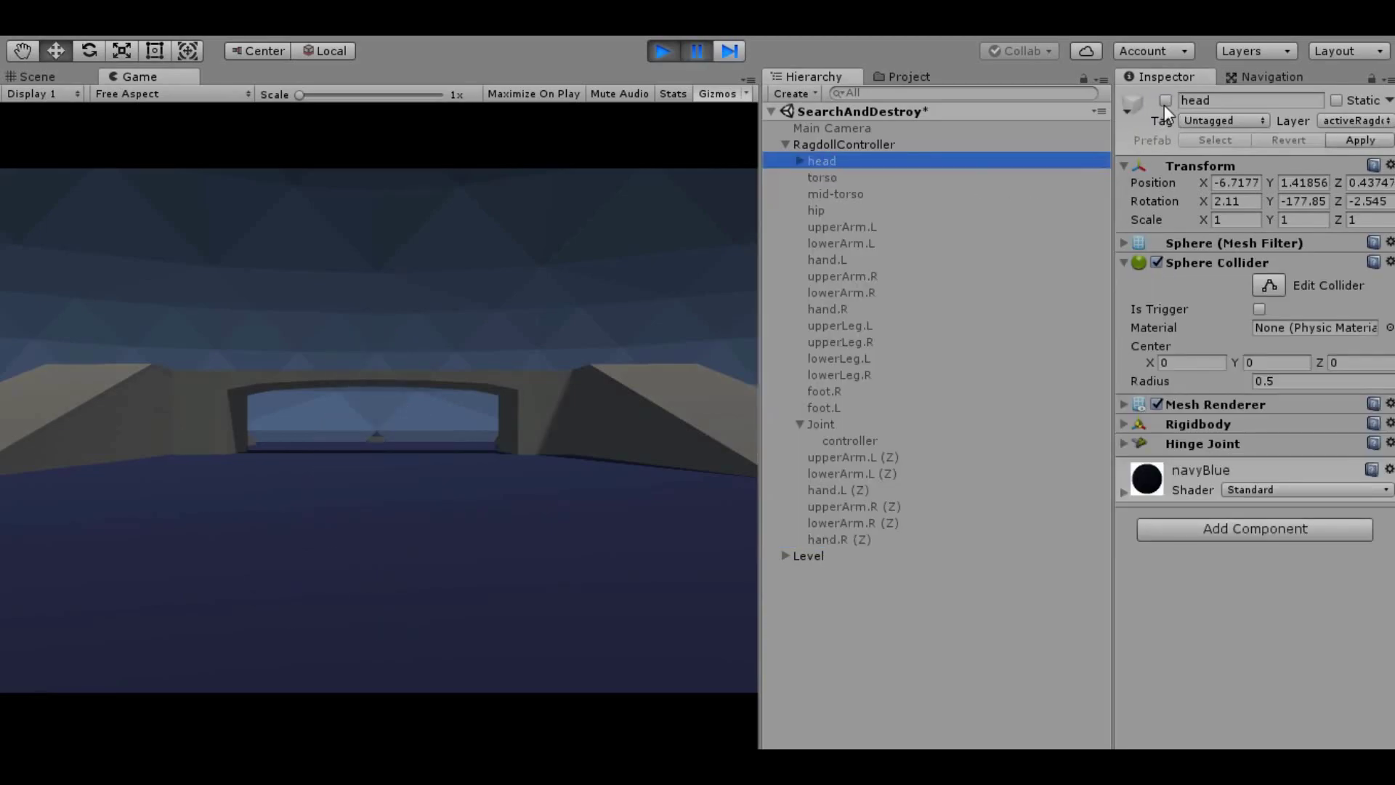
{"action": "left_click", "coordinate": [1164, 101]}
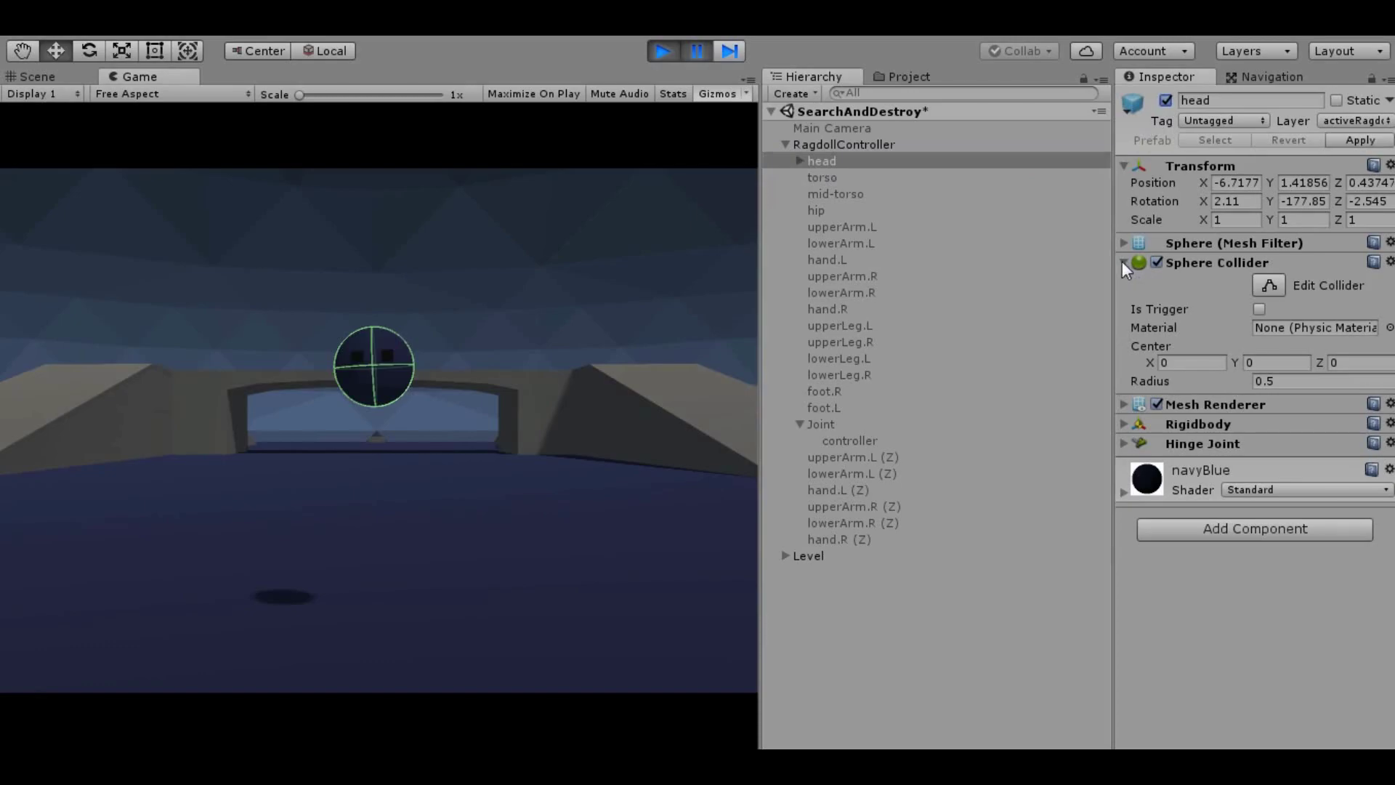
Inspect the head's Rigidbody and Hinge Joint, confirming it connects to torso, then select torso.
{"action": "left_click", "coordinate": [1122, 261]}
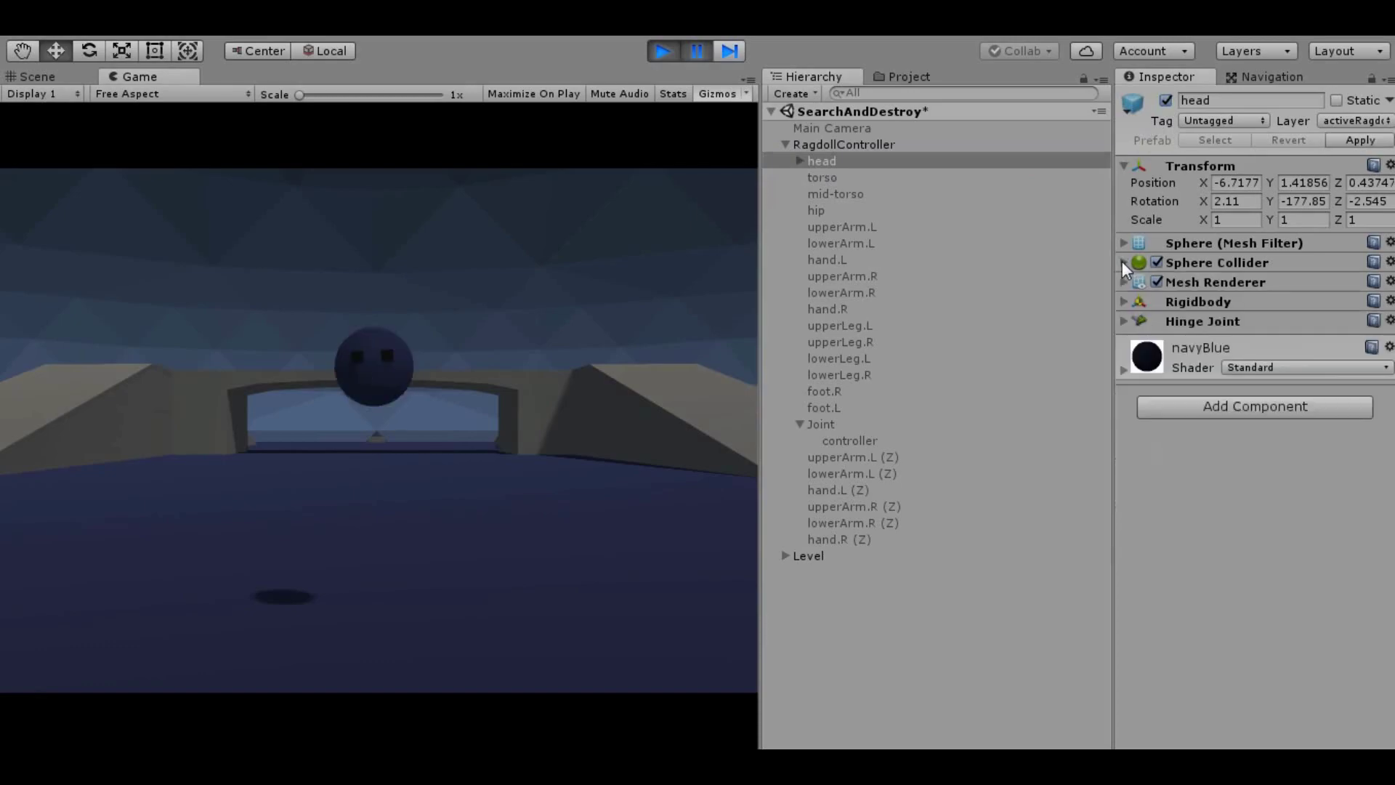
{"action": "left_click", "coordinate": [1123, 302]}
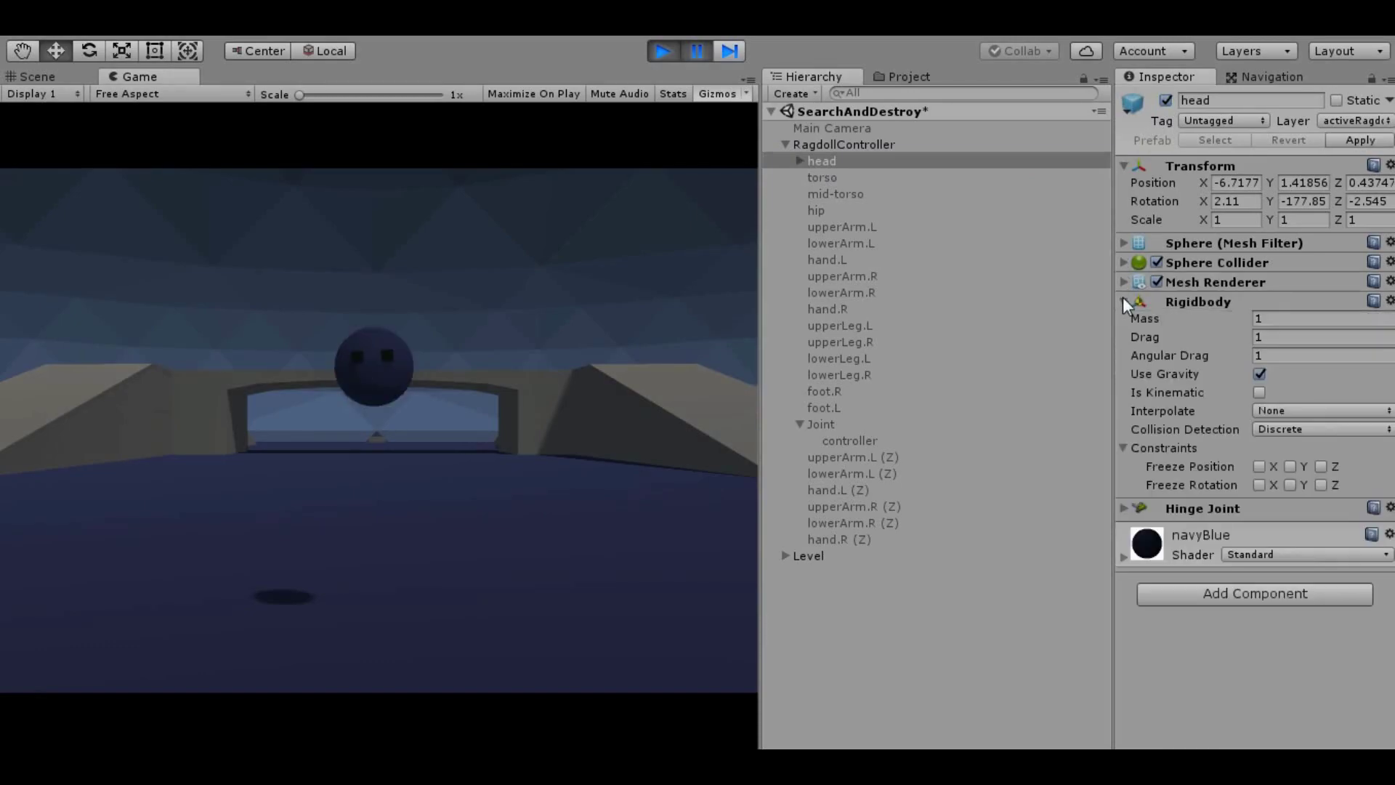
{"action": "left_click", "coordinate": [1123, 301]}
{"action": "left_click", "coordinate": [1124, 322]}
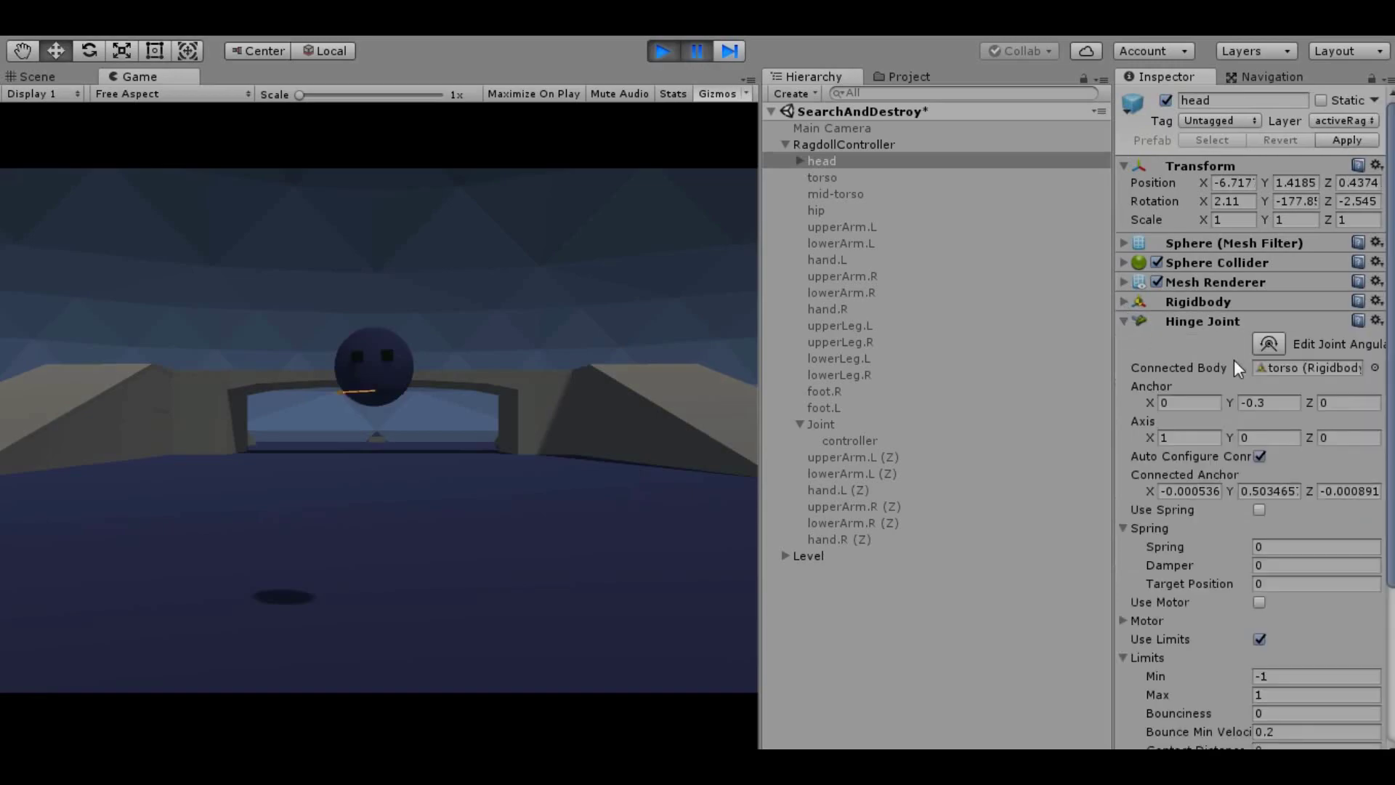
{"action": "left_click", "coordinate": [1293, 372]}
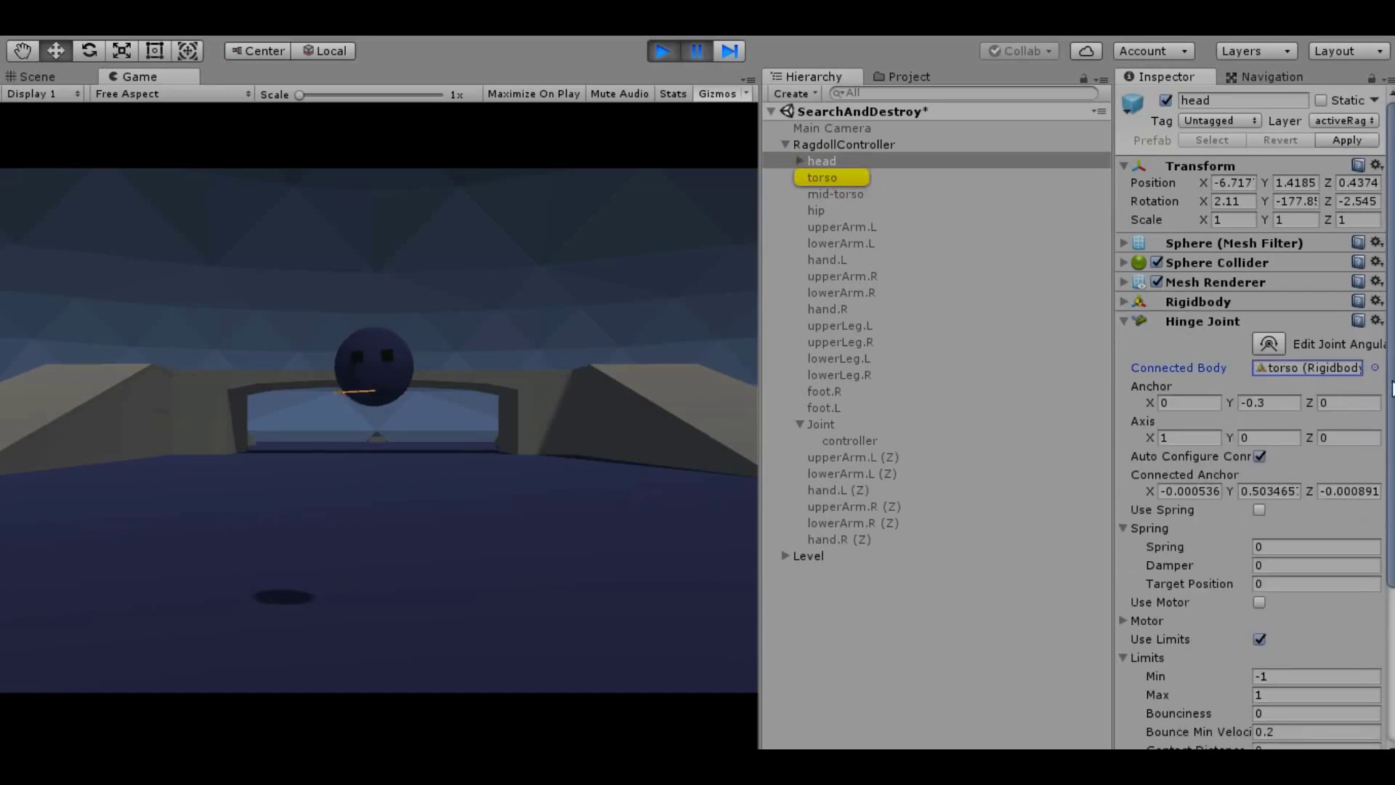
{"action": "scroll", "coordinate": [1249, 414], "scroll_direction": "down", "scroll_amount": 5}
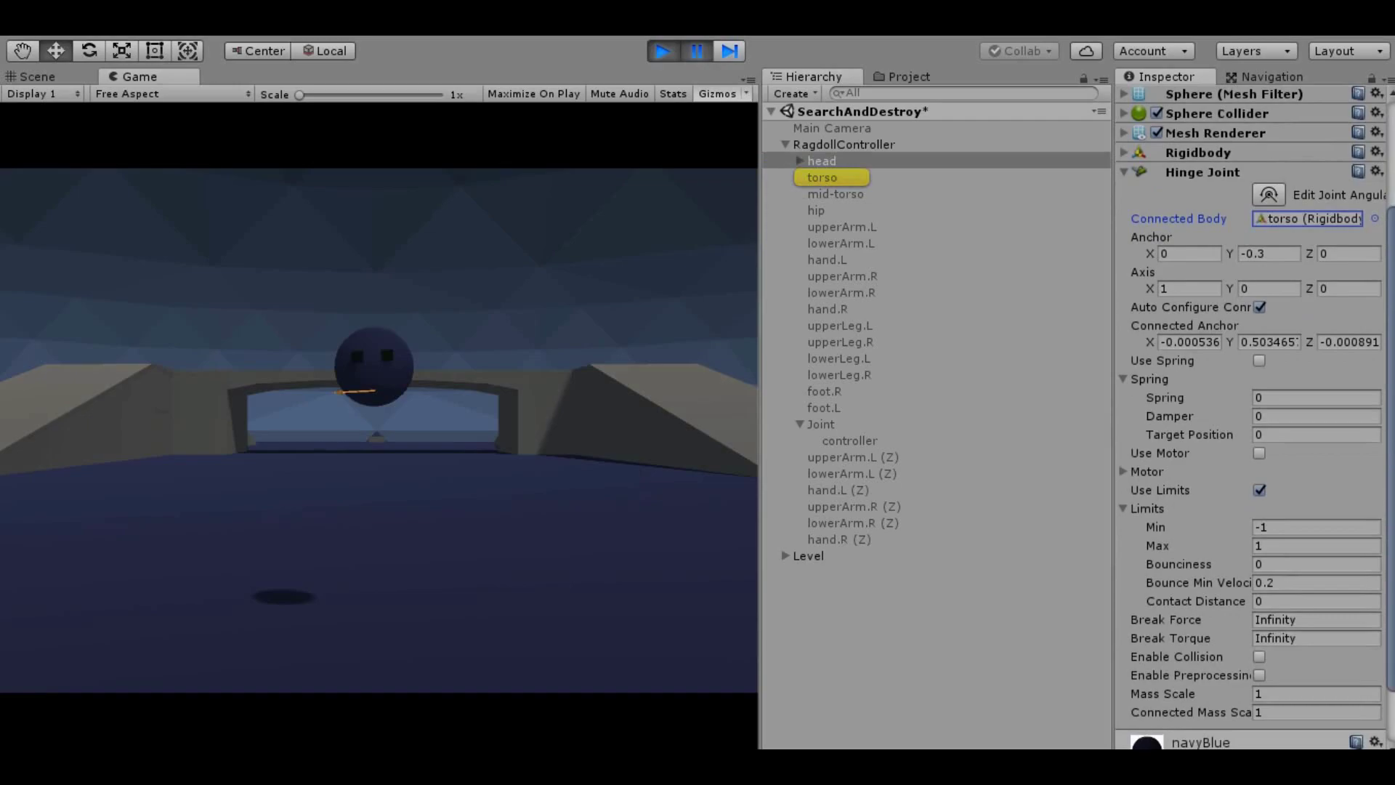
{"action": "left_click", "coordinate": [825, 177]}
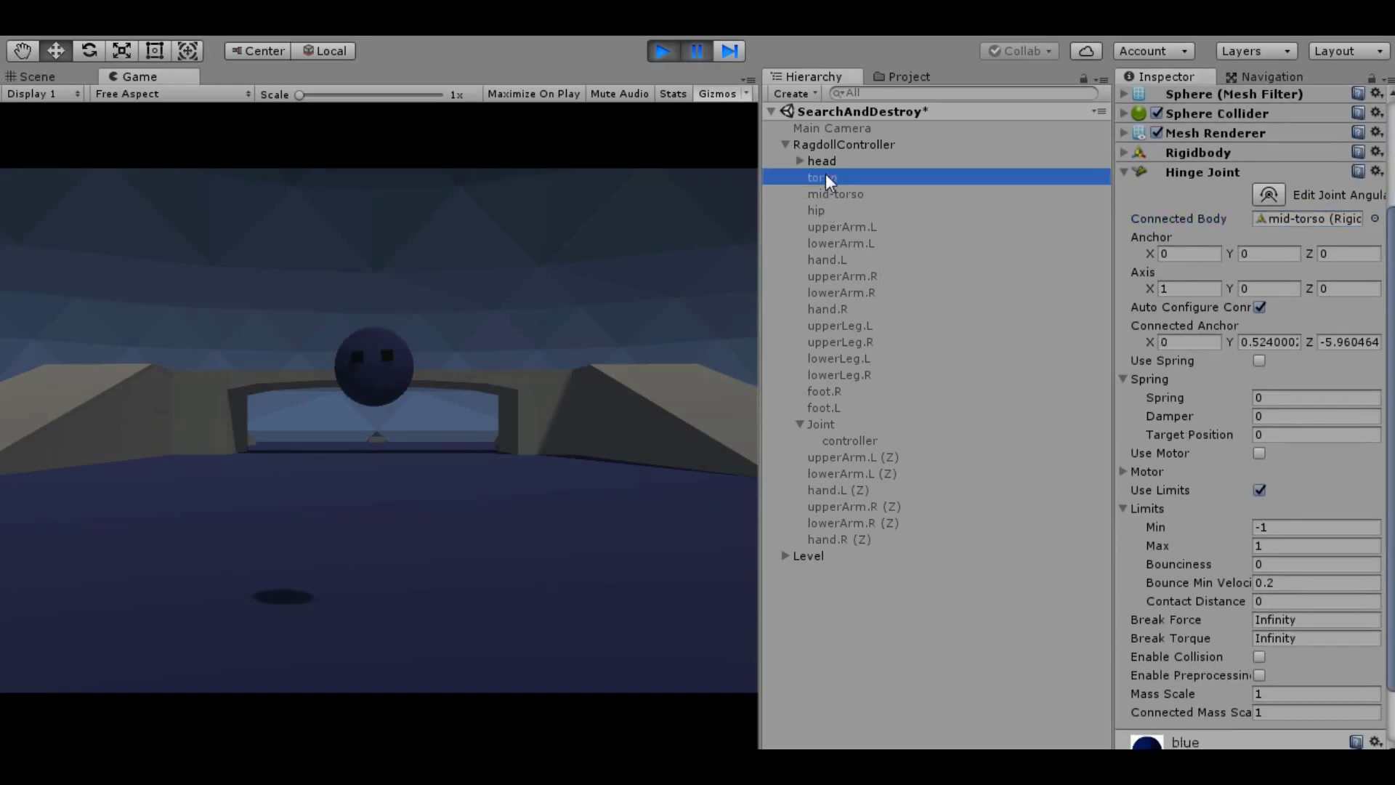
{"action": "left_click_drag", "start_coordinate": [1391, 269], "coordinate": [1391, 152]}
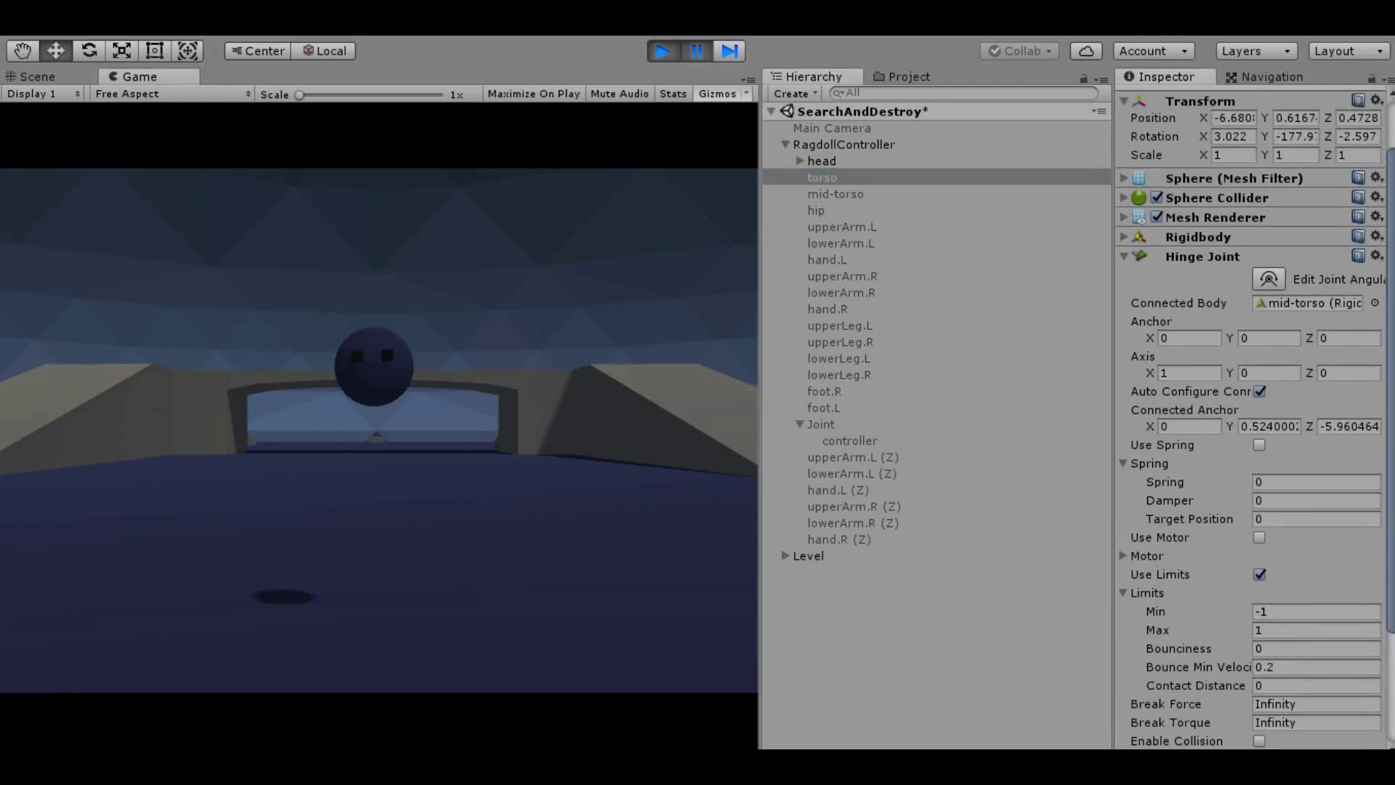
Re-enable torso, confirm its hinge joint connects to mid-torso, and check its Rigidbody.
{"action": "left_click", "coordinate": [1165, 97]}
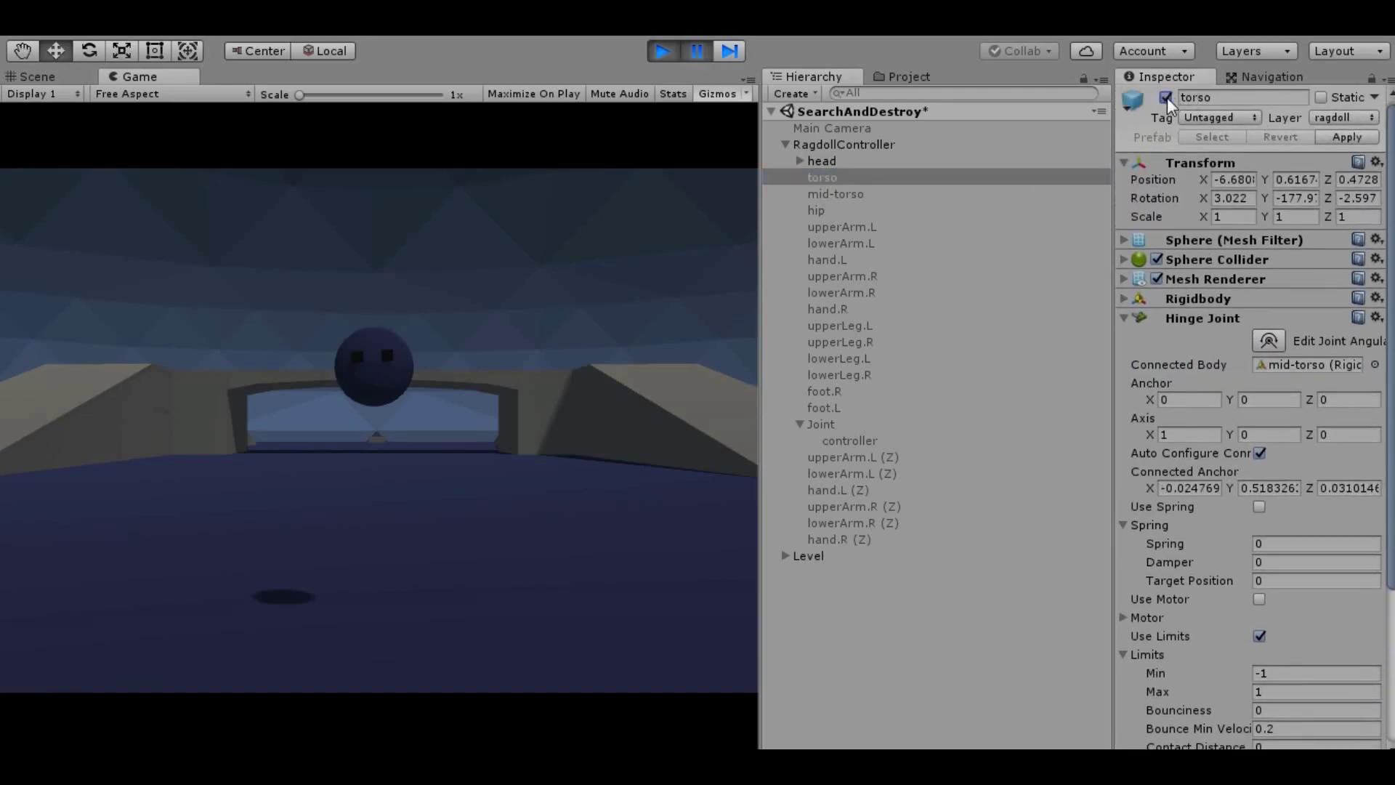
{"action": "scroll", "coordinate": [1305, 281], "scroll_direction": "down", "scroll_amount": 1}
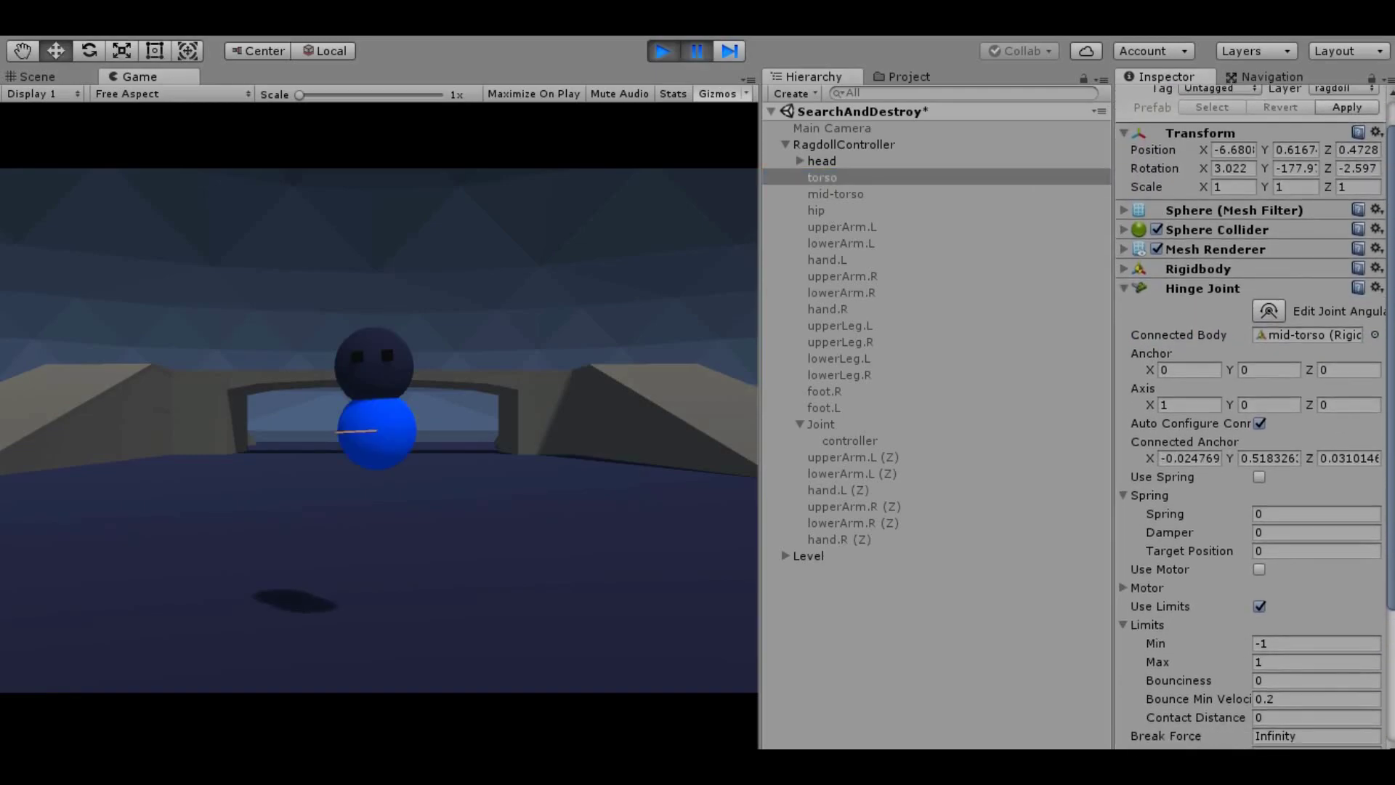
{"action": "scroll", "coordinate": [1306, 281], "scroll_direction": "down", "scroll_amount": 2}
{"action": "scroll", "coordinate": [1306, 281], "scroll_direction": "down", "scroll_amount": 1}
{"action": "left_click", "coordinate": [1301, 269]}
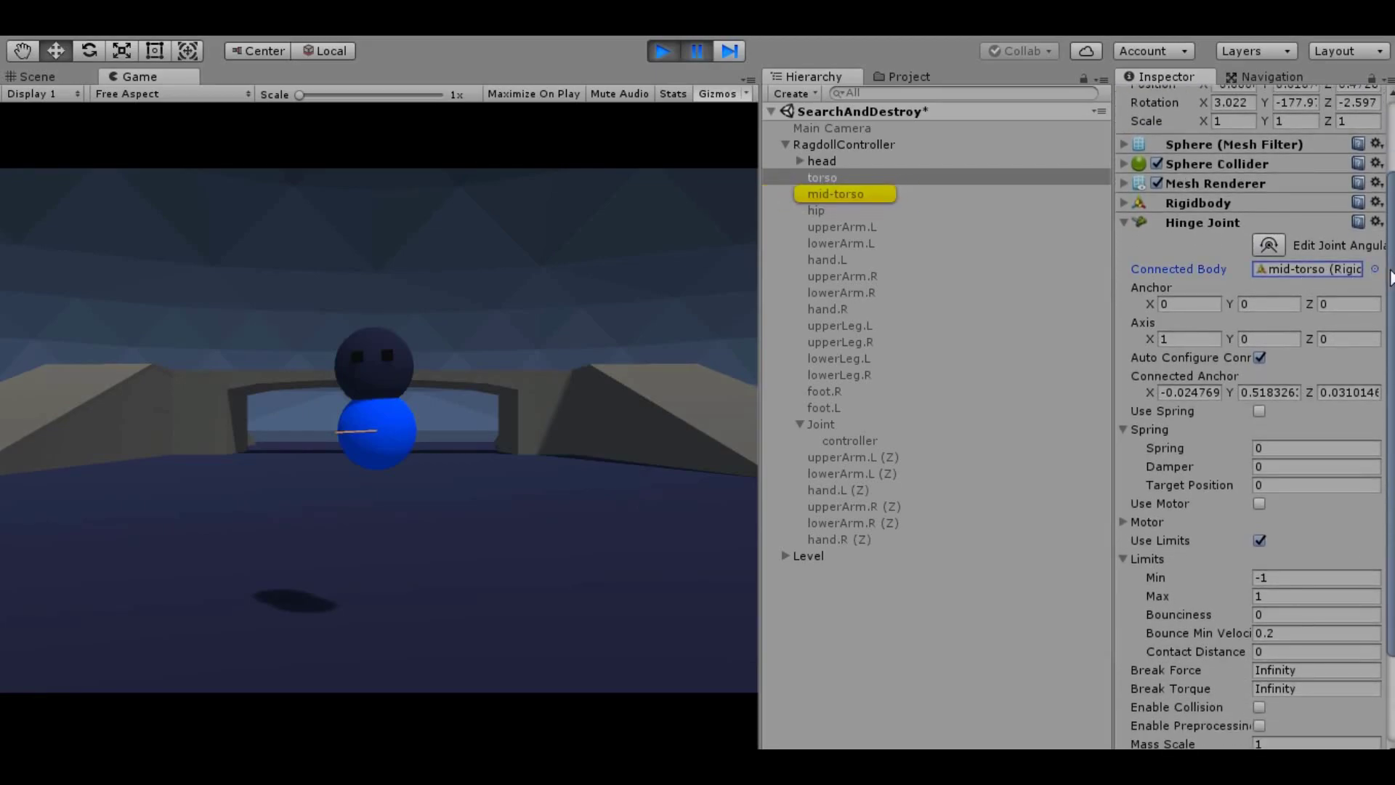
{"action": "left_click_drag", "start_coordinate": [1390, 278], "coordinate": [1390, 291]}
{"action": "scroll", "coordinate": [1249, 414], "scroll_direction": "down", "scroll_amount": 1}
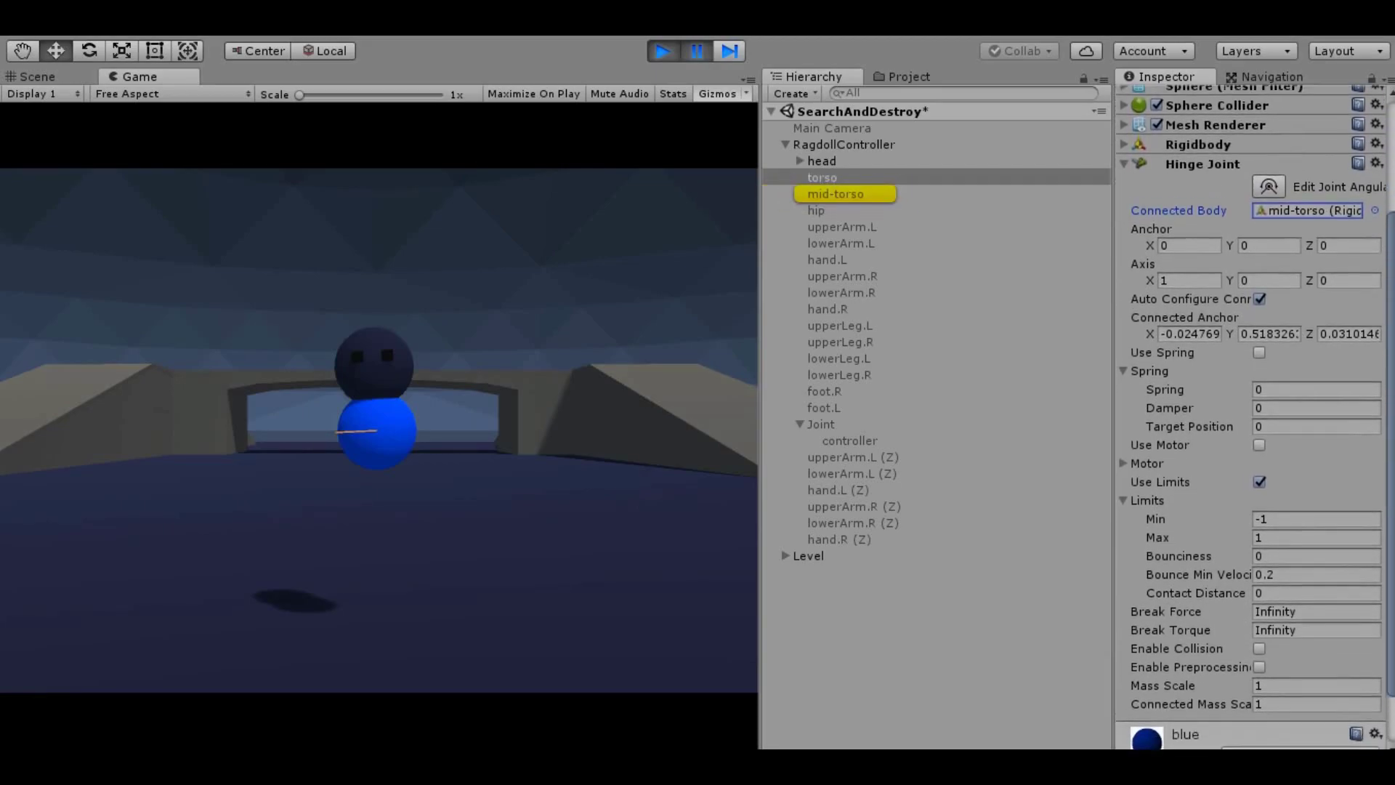
{"action": "scroll", "coordinate": [1249, 414], "scroll_direction": "up", "scroll_amount": 1}
{"action": "scroll", "coordinate": [1250, 414], "scroll_direction": "up", "scroll_amount": 1}
{"action": "left_click", "coordinate": [1119, 189]}
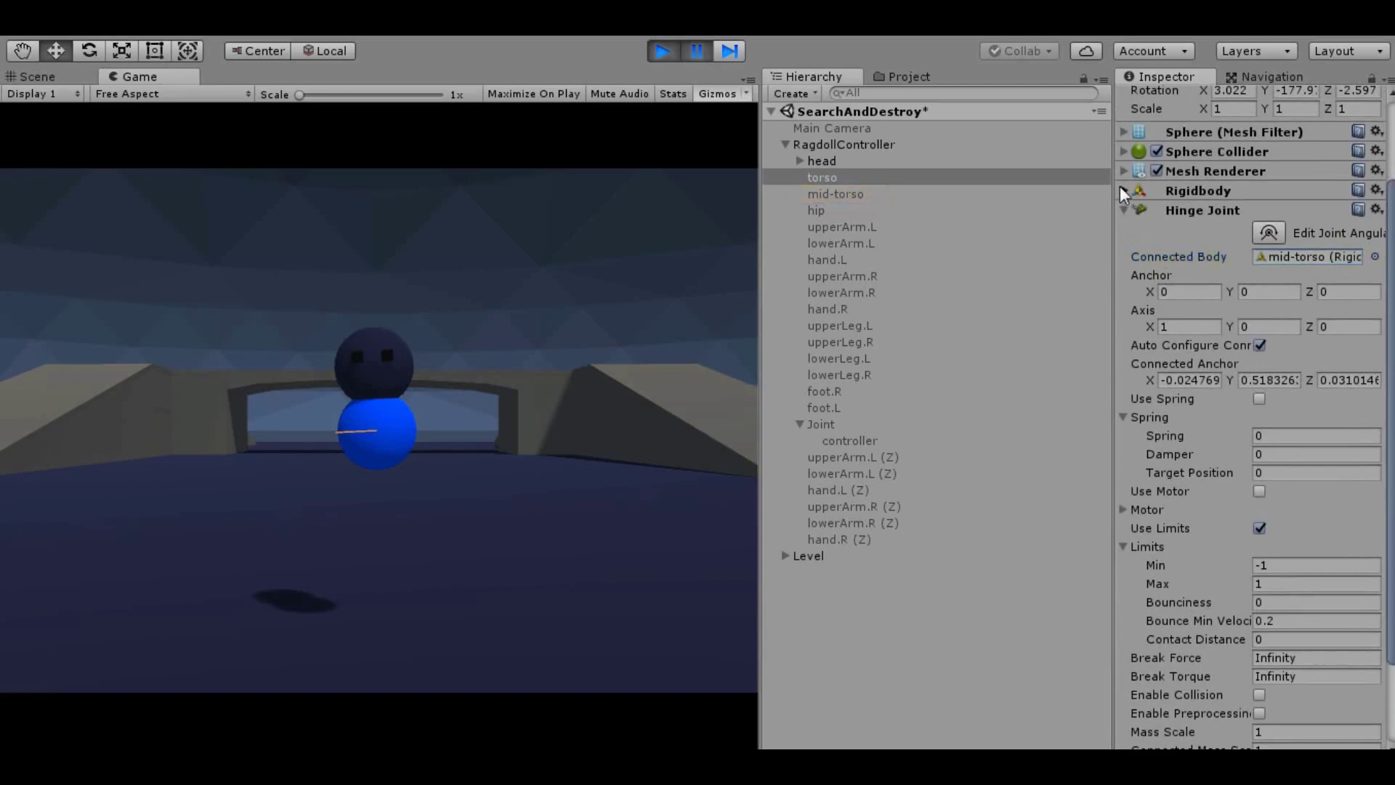
{"action": "left_click", "coordinate": [1120, 192]}
{"action": "scroll", "coordinate": [1249, 414], "scroll_direction": "up", "scroll_amount": 4}
Re-enable mid-torso, confirm its hinge joint connects to hip, and review its Rigidbody.
{"action": "left_click", "coordinate": [836, 193]}
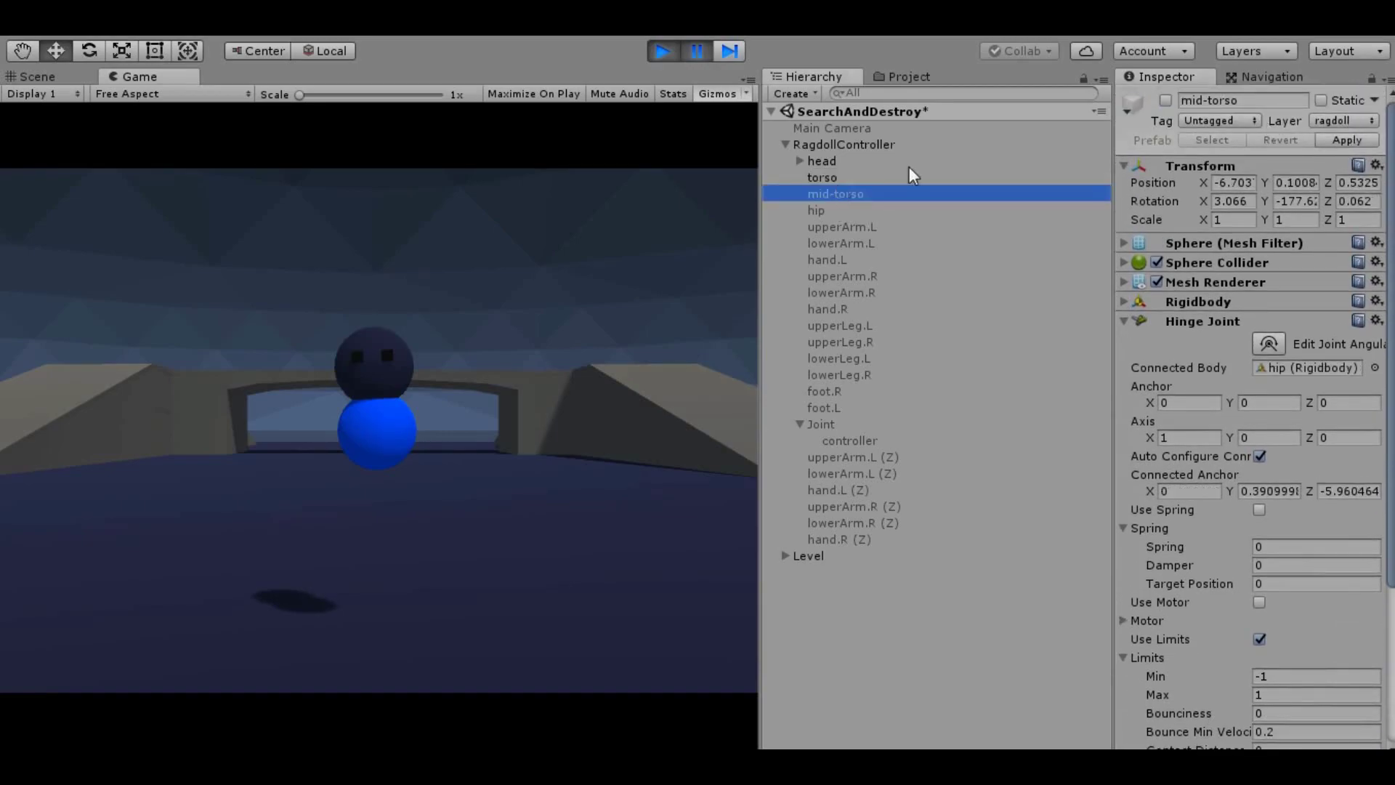
{"action": "left_click", "coordinate": [1167, 100]}
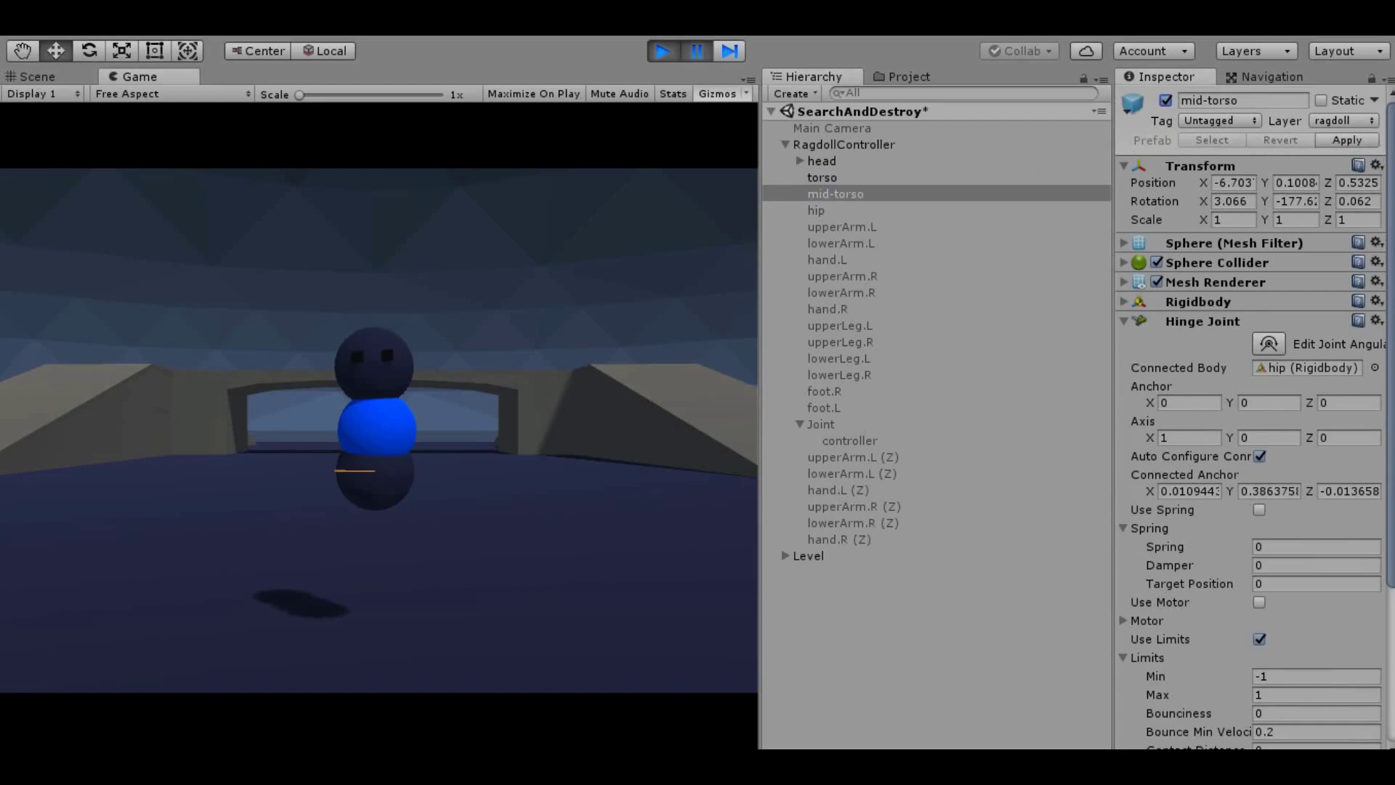
{"action": "scroll", "coordinate": [1380, 156], "scroll_direction": "down", "scroll_amount": 1}
{"action": "scroll", "coordinate": [1250, 414], "scroll_direction": "down", "scroll_amount": 1}
{"action": "scroll", "coordinate": [1249, 414], "scroll_direction": "down", "scroll_amount": 1}
{"action": "scroll", "coordinate": [1249, 414], "scroll_direction": "down", "scroll_amount": 1}
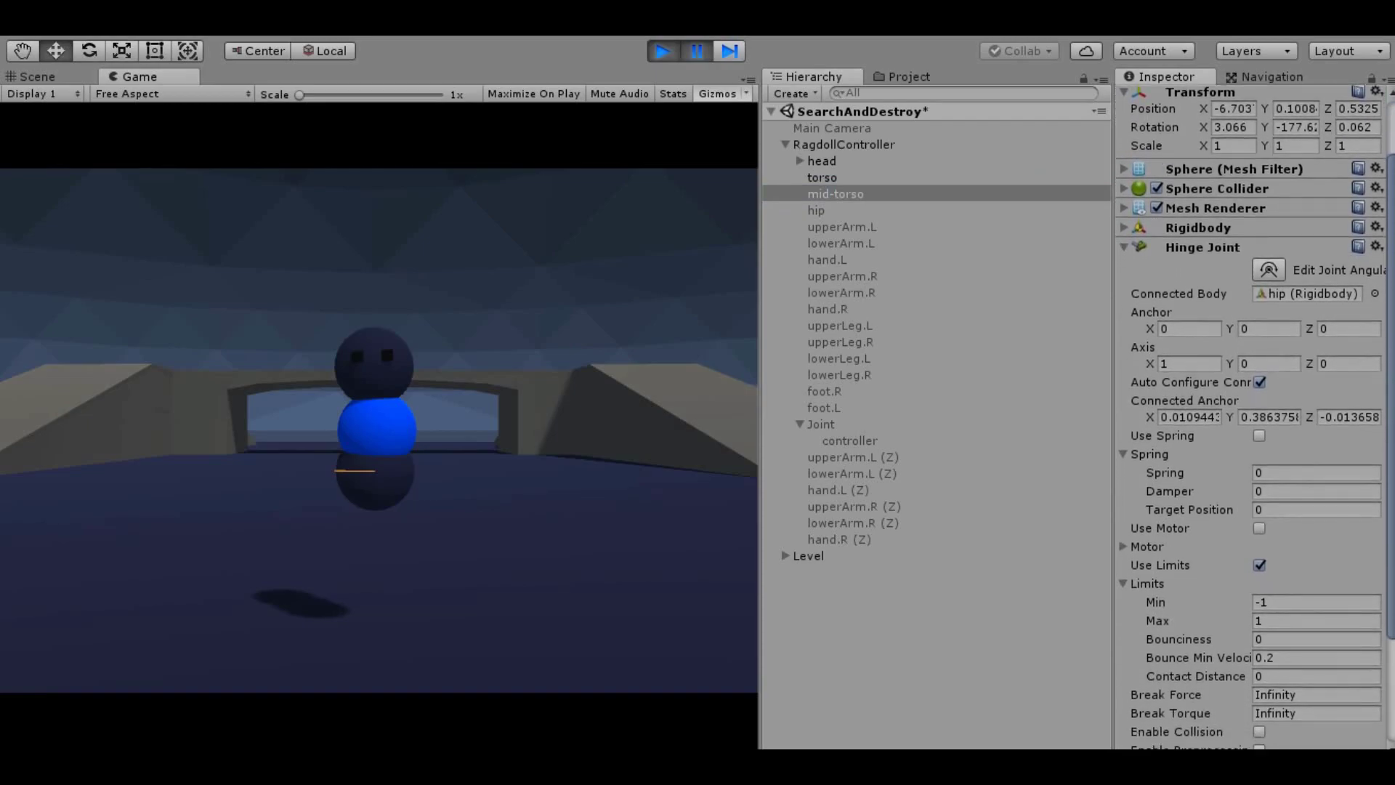
{"action": "scroll", "coordinate": [1249, 414], "scroll_direction": "down", "scroll_amount": 1}
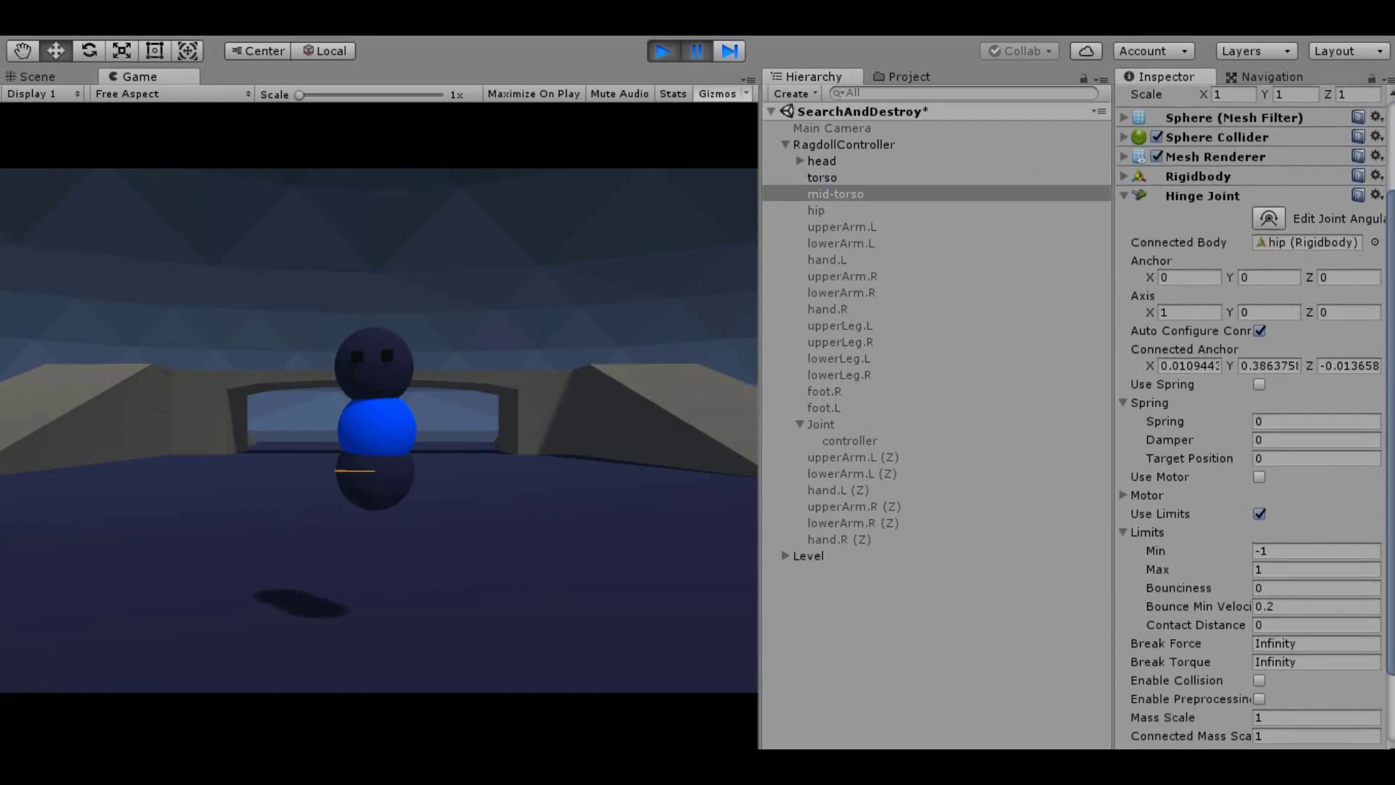
{"action": "scroll", "coordinate": [1250, 414], "scroll_direction": "down", "scroll_amount": 3}
{"action": "scroll", "coordinate": [1250, 414], "scroll_direction": "down", "scroll_amount": 1}
{"action": "scroll", "coordinate": [1322, 254], "scroll_direction": "up", "scroll_amount": 2}
{"action": "scroll", "coordinate": [1322, 254], "scroll_direction": "up", "scroll_amount": 2}
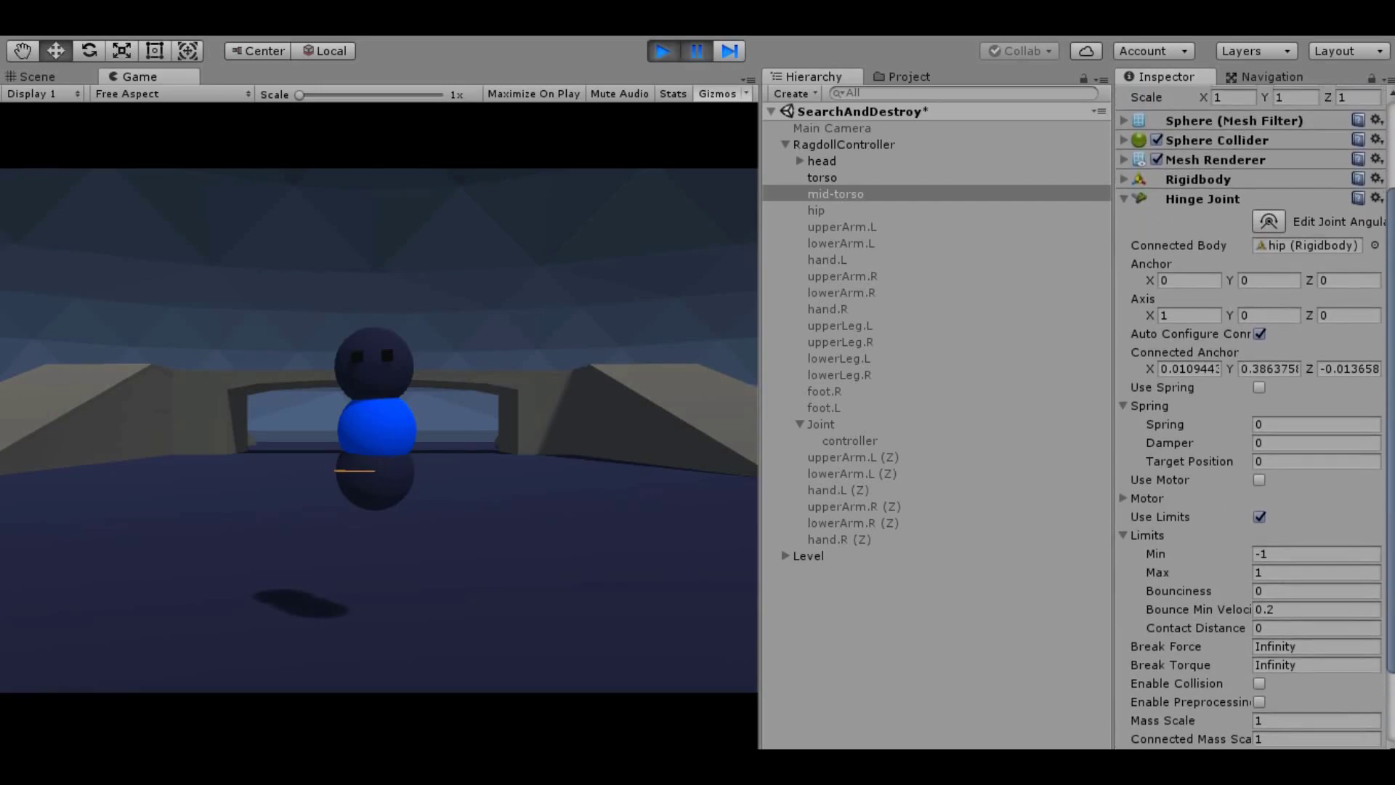
{"action": "left_click", "coordinate": [1322, 254]}
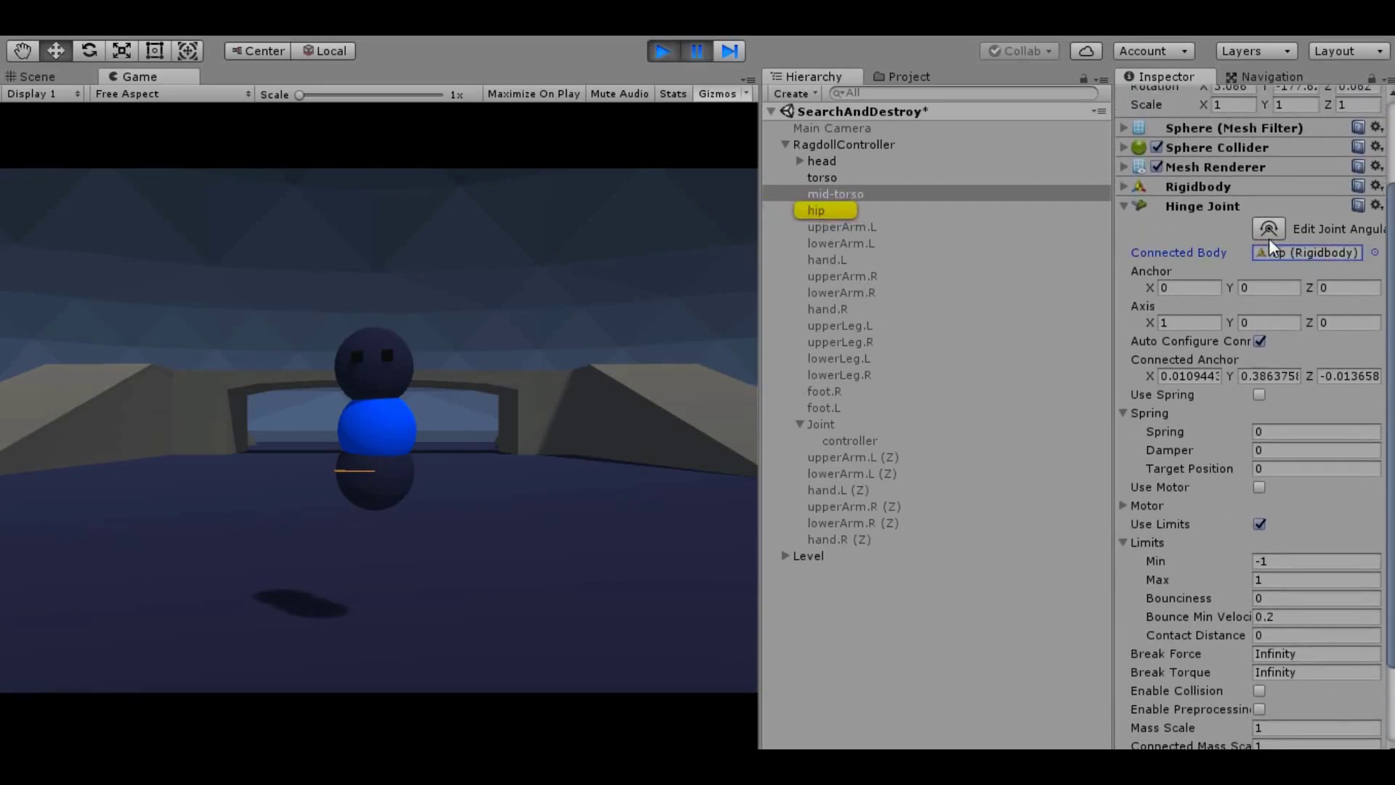
{"action": "scroll", "coordinate": [1249, 414], "scroll_direction": "up", "scroll_amount": 3}
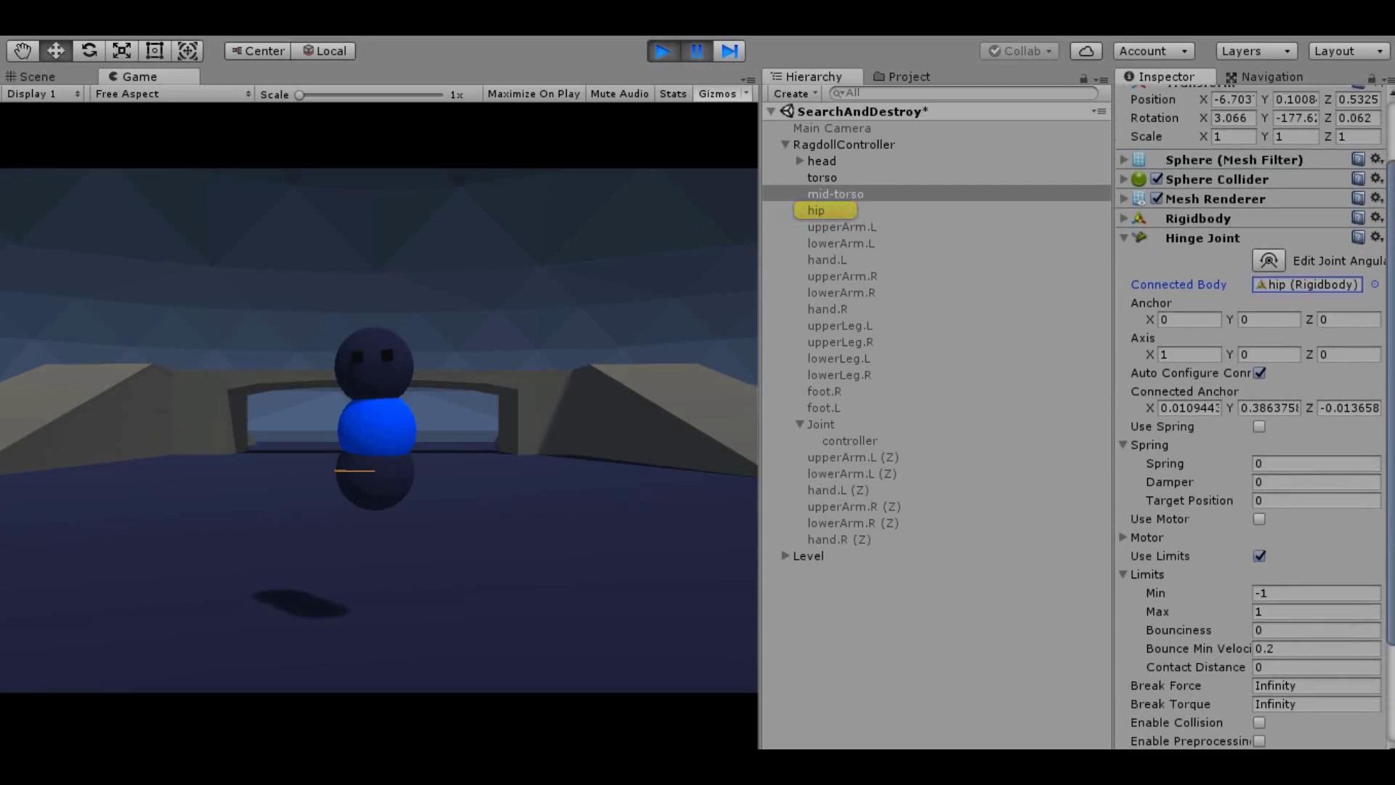
{"action": "scroll", "coordinate": [1249, 414], "scroll_direction": "up", "scroll_amount": 3}
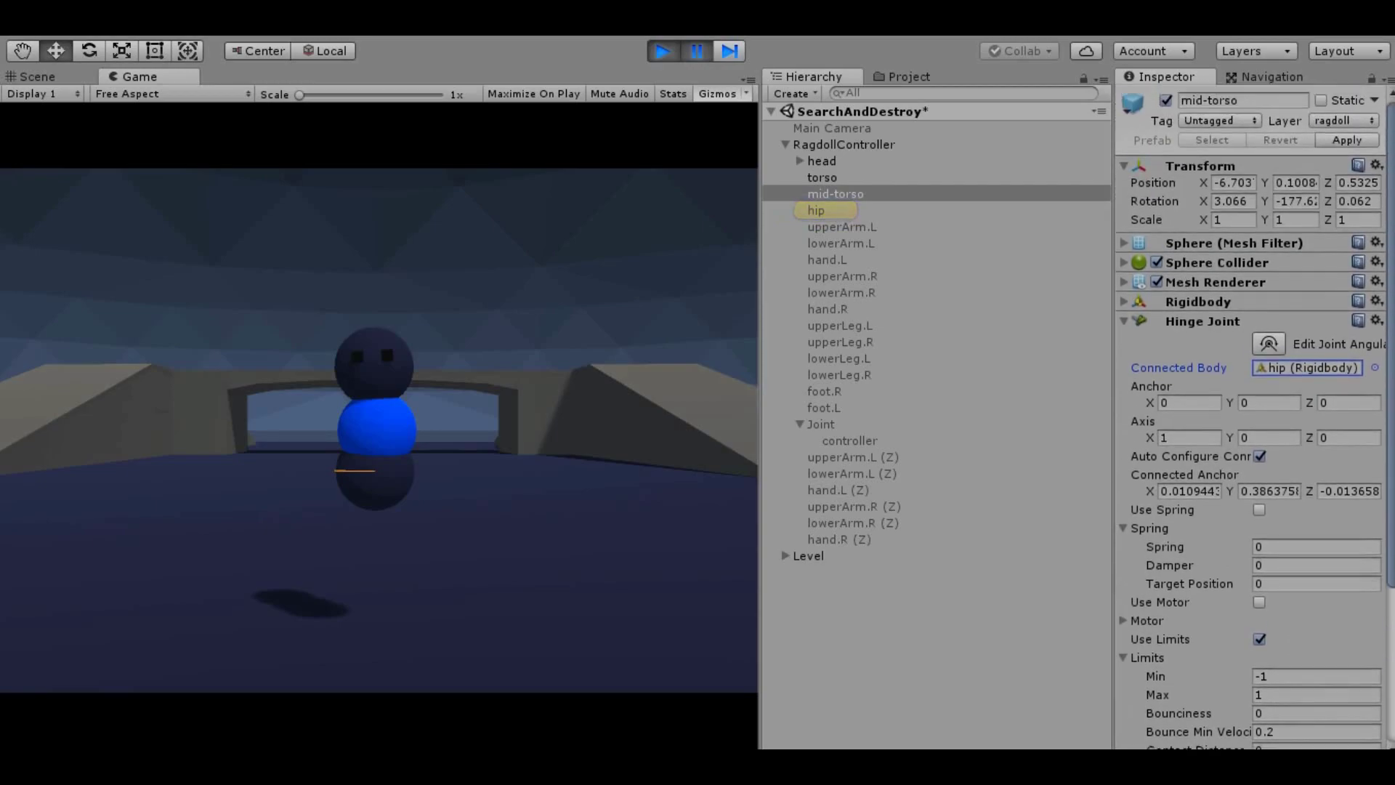
{"action": "left_click", "coordinate": [1122, 321]}
{"action": "left_click", "coordinate": [1124, 302]}
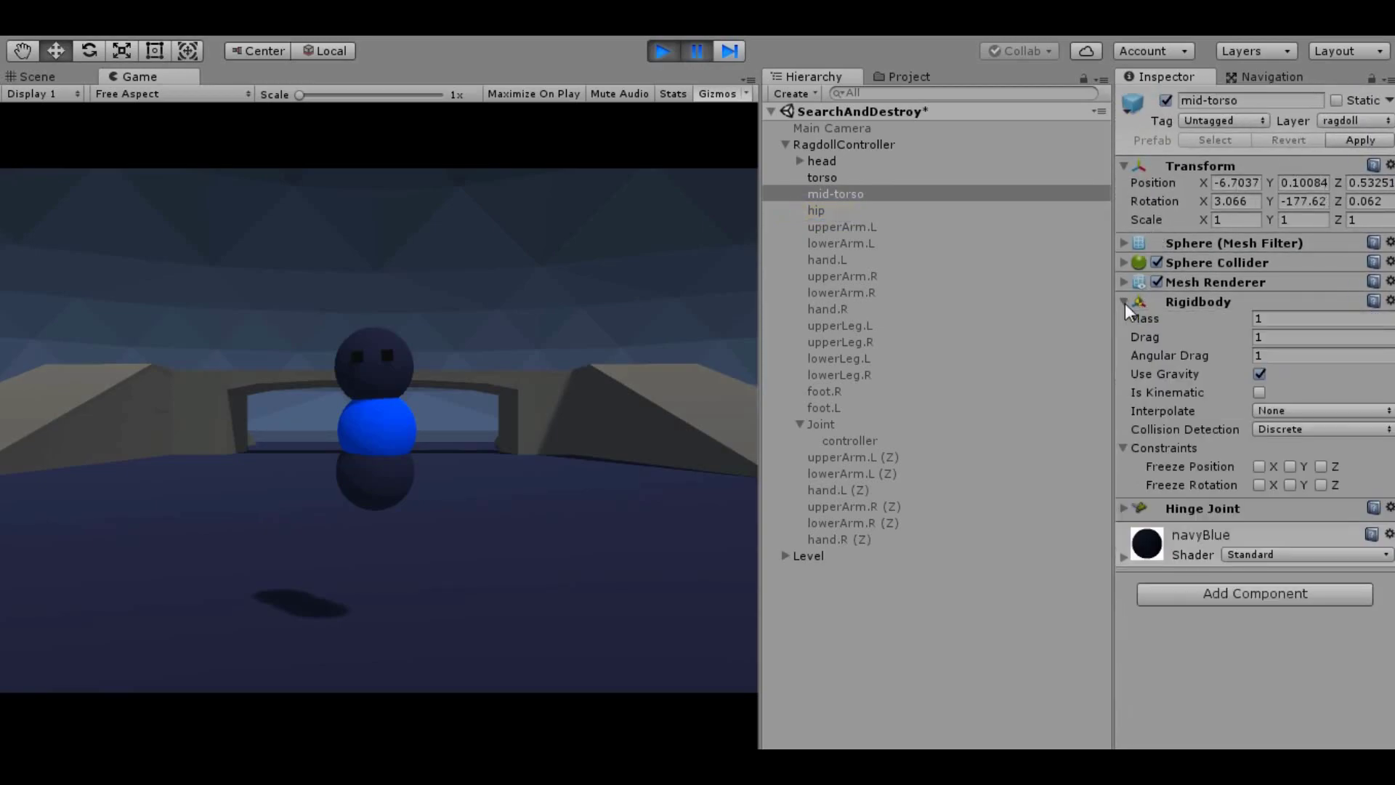
{"action": "left_click", "coordinate": [1124, 303]}
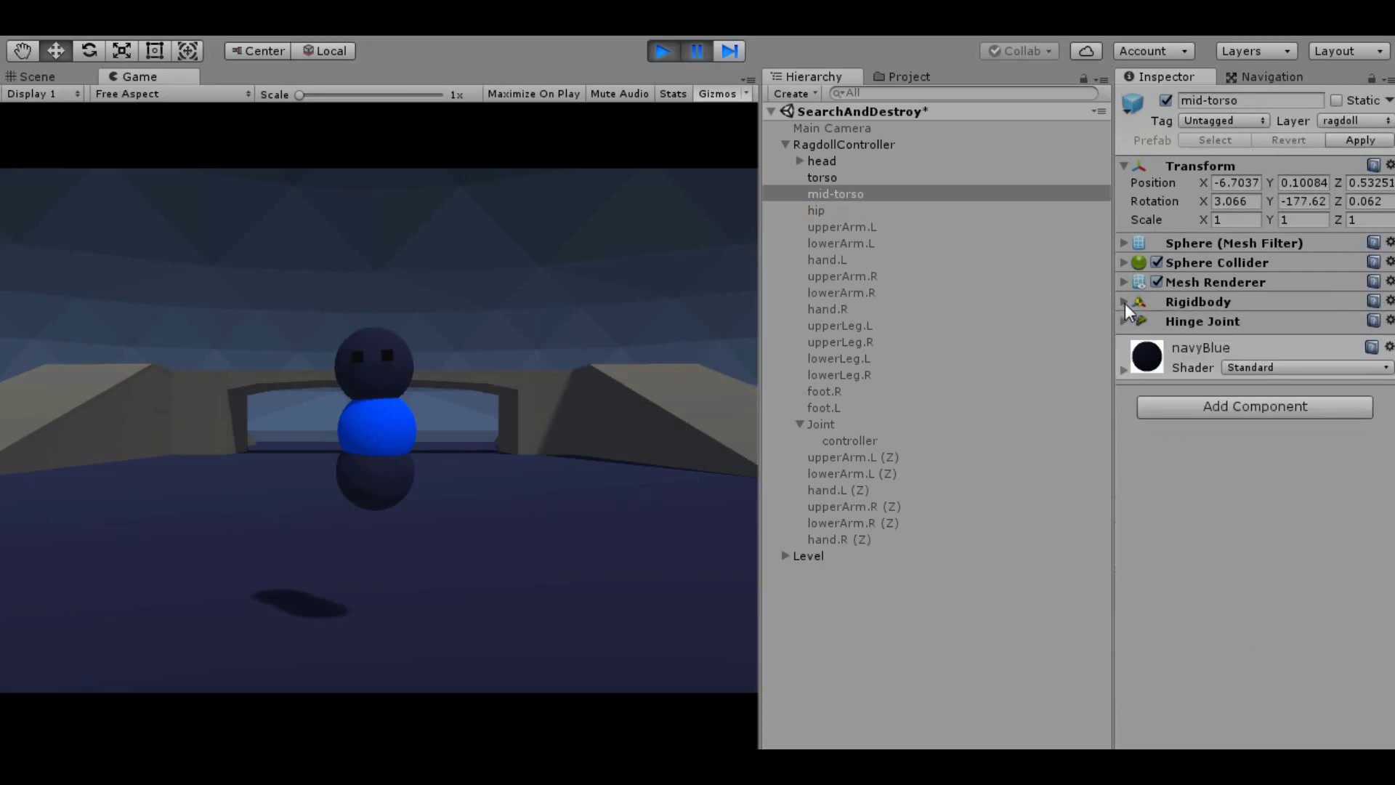
{"action": "left_click", "coordinate": [923, 210]}
Re-enable hip, check its Rigidbody, and activate upperArm.L.
{"action": "left_click", "coordinate": [1164, 101]}
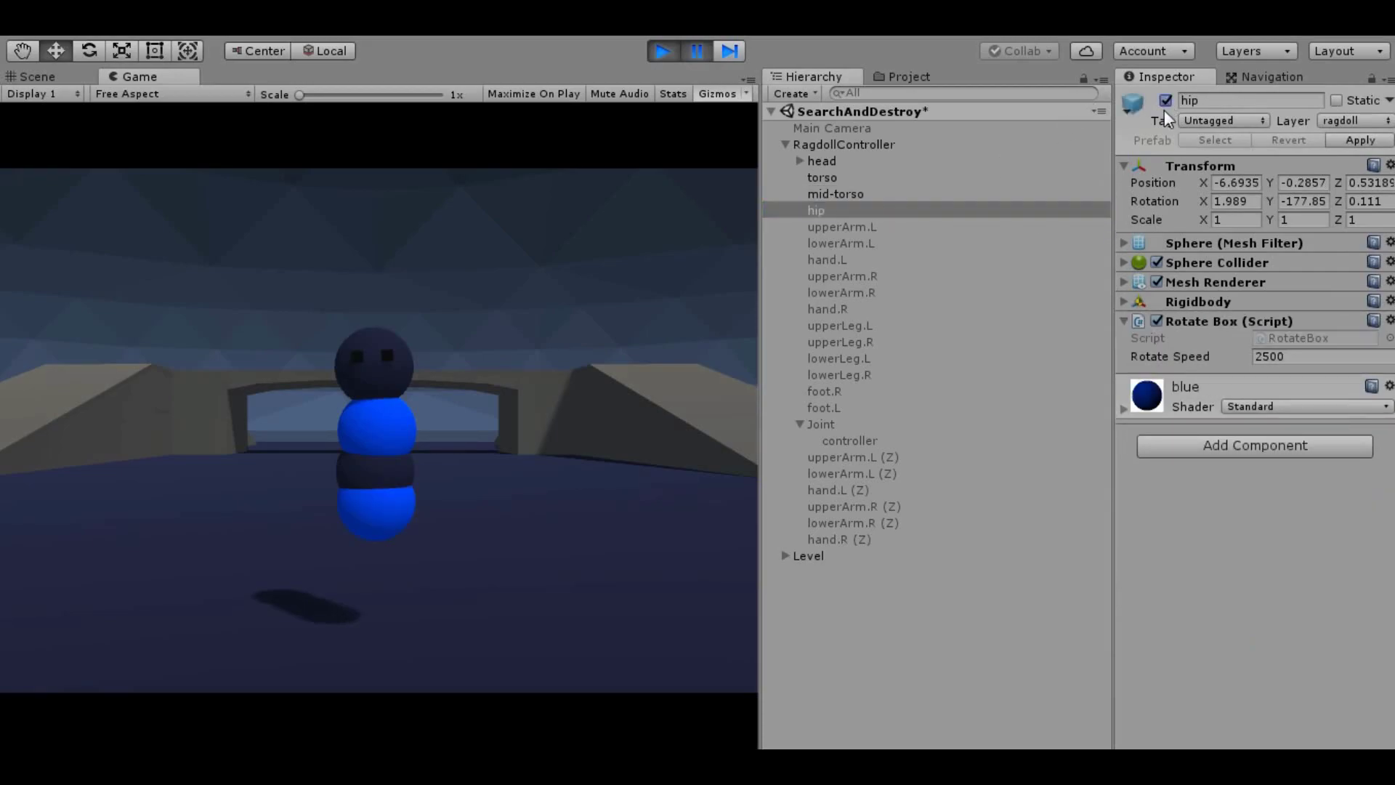
{"action": "left_click", "coordinate": [1123, 301]}
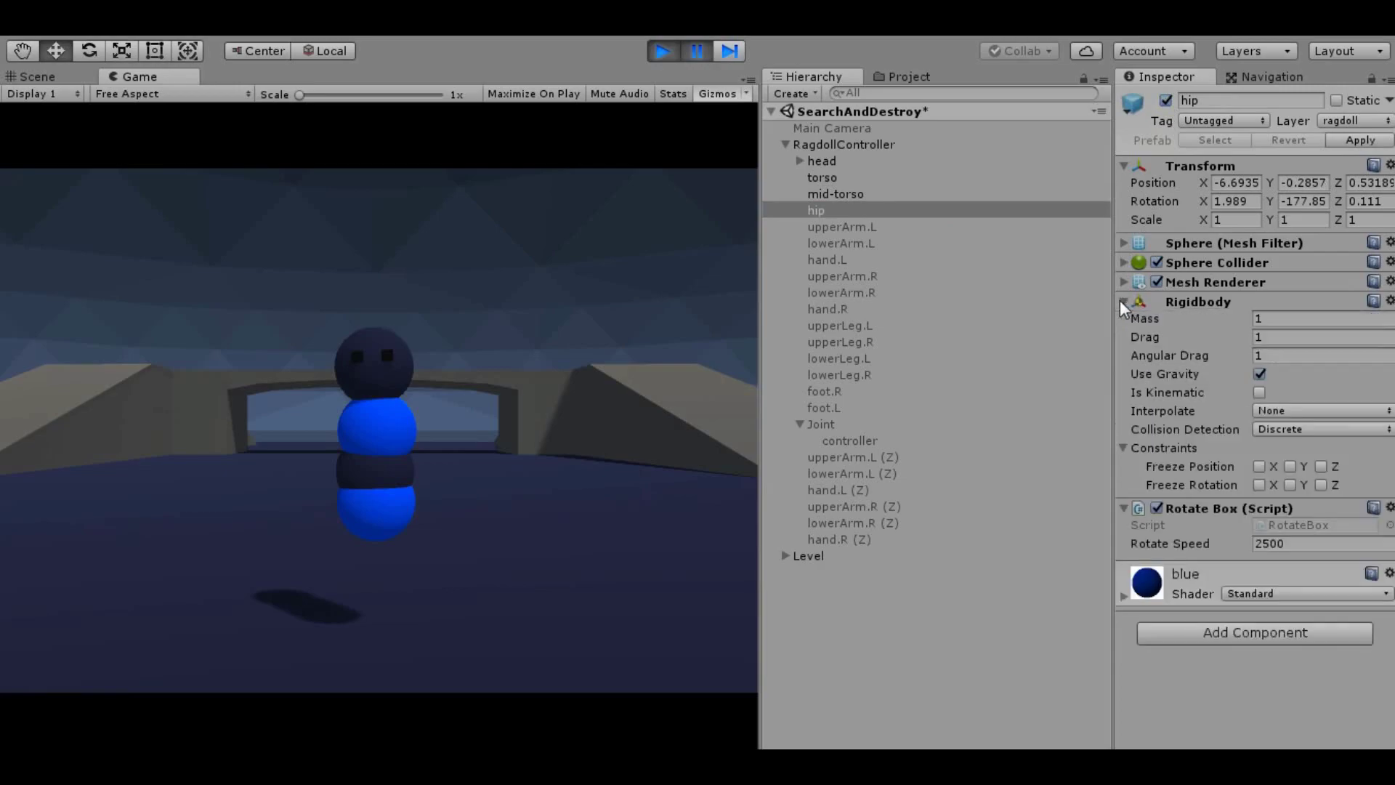
{"action": "left_click", "coordinate": [1122, 302]}
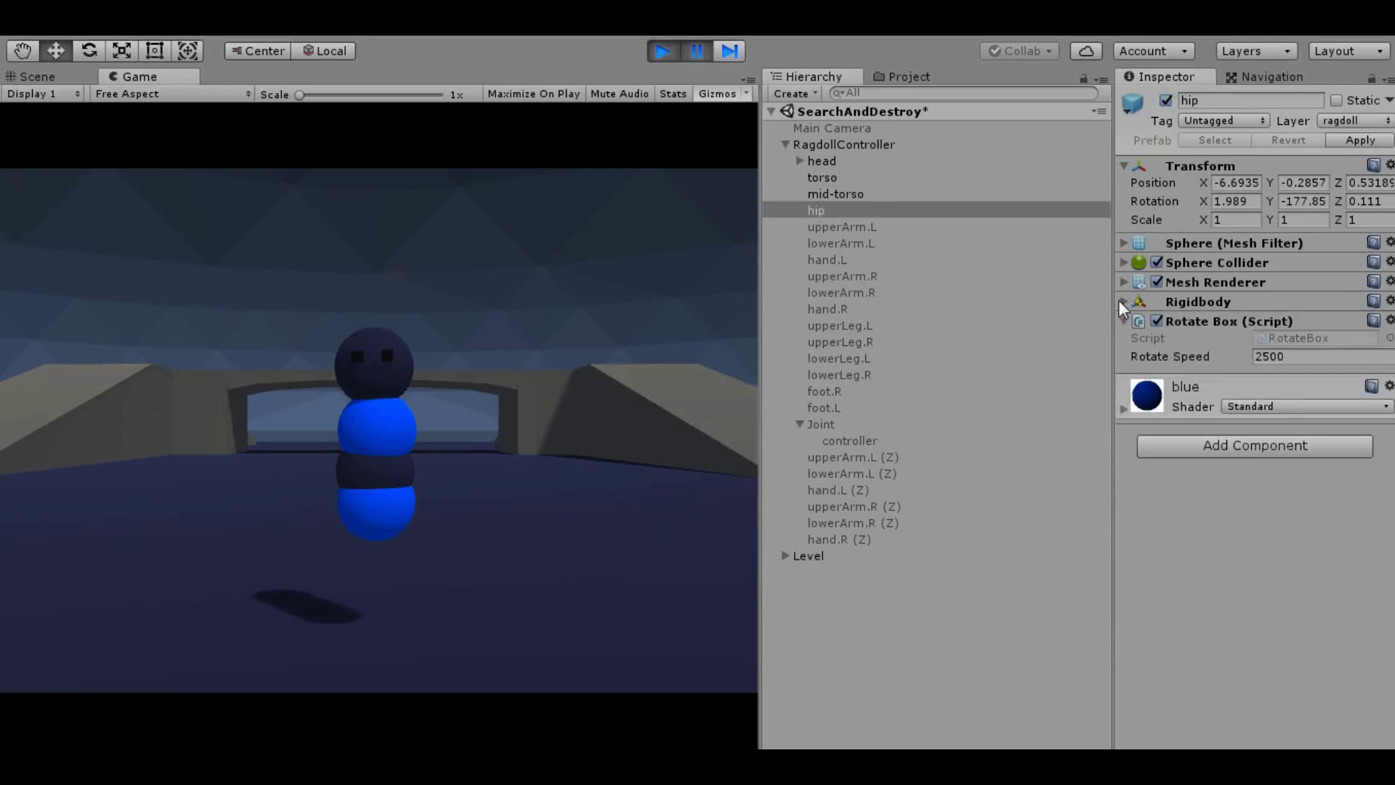
{"action": "left_click", "coordinate": [821, 228]}
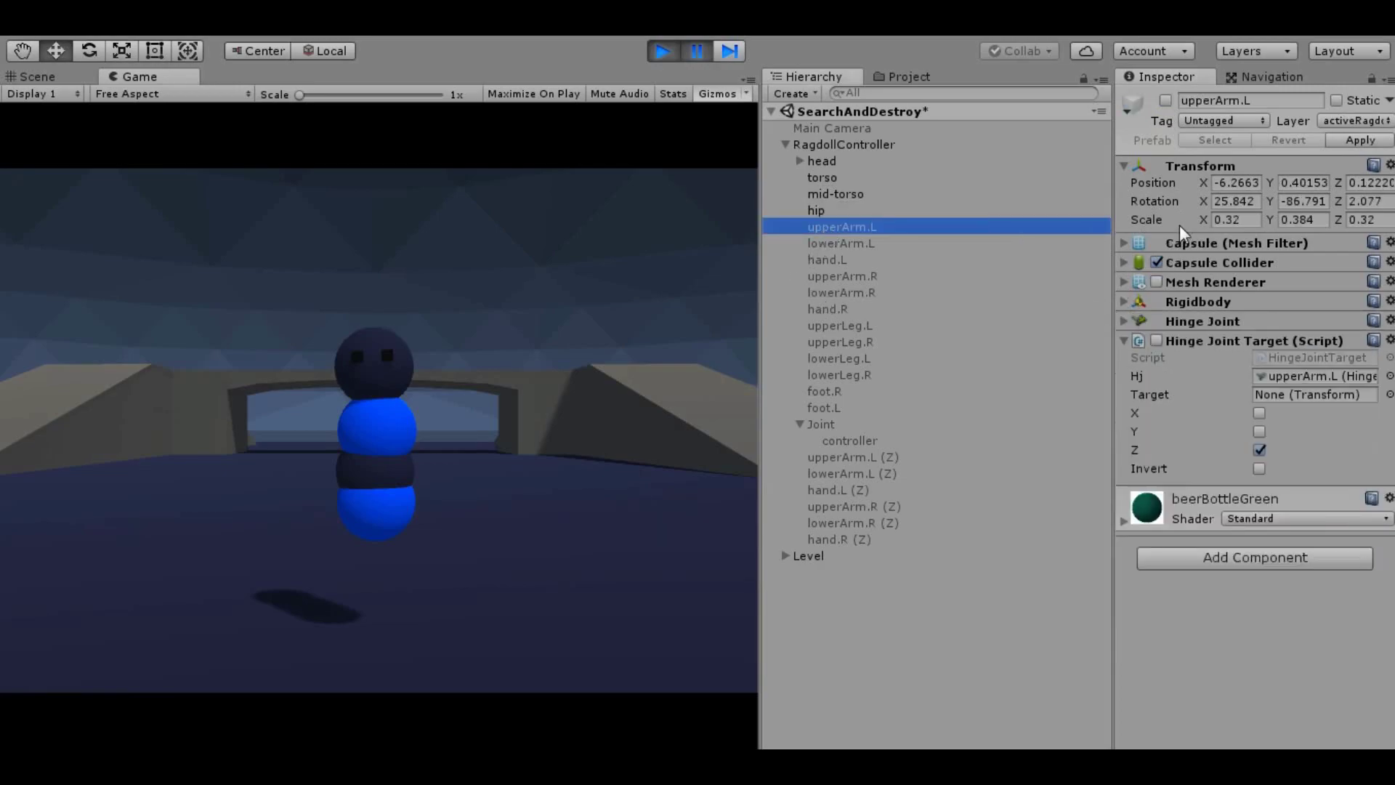
{"action": "left_click", "coordinate": [1166, 101]}
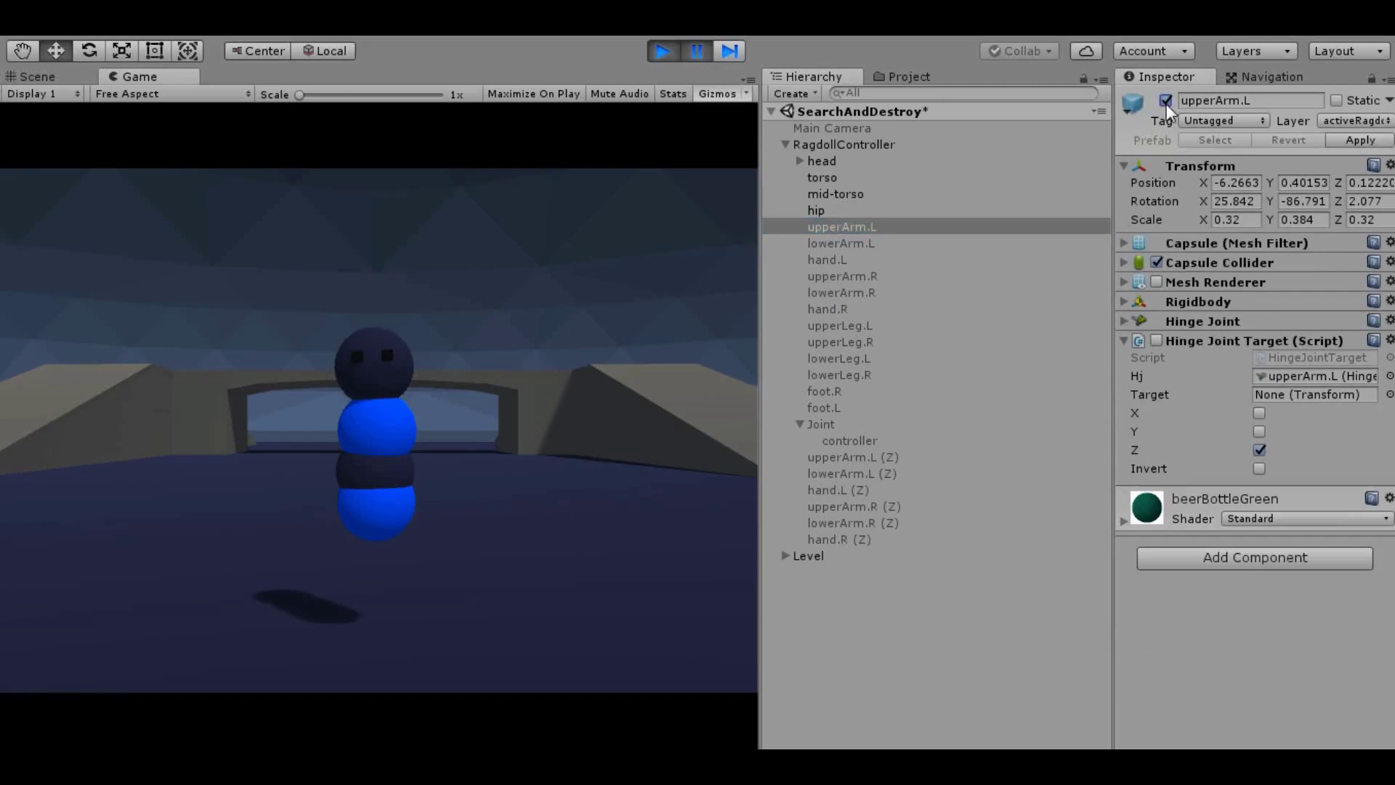
{"action": "left_click", "coordinate": [1123, 338]}
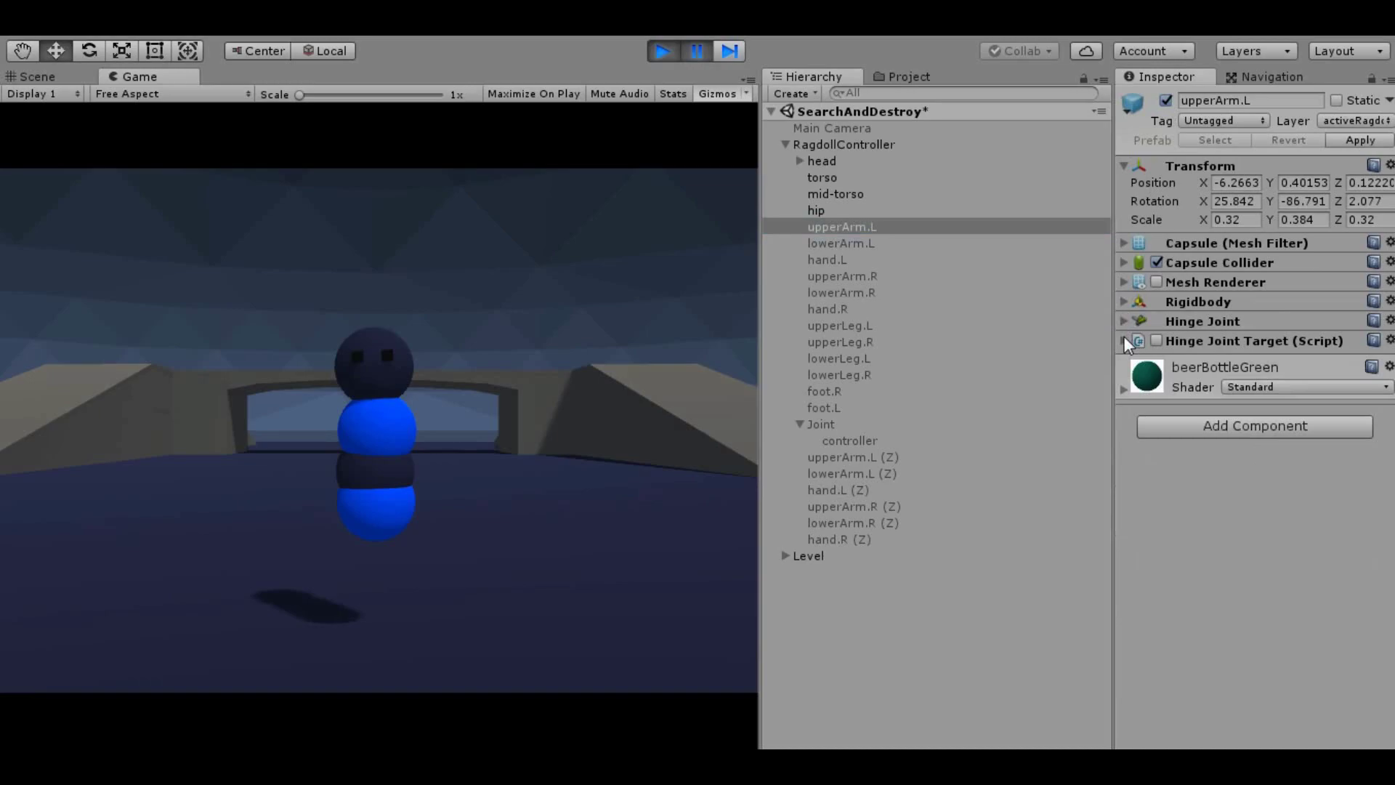
{"action": "left_click", "coordinate": [1124, 338]}
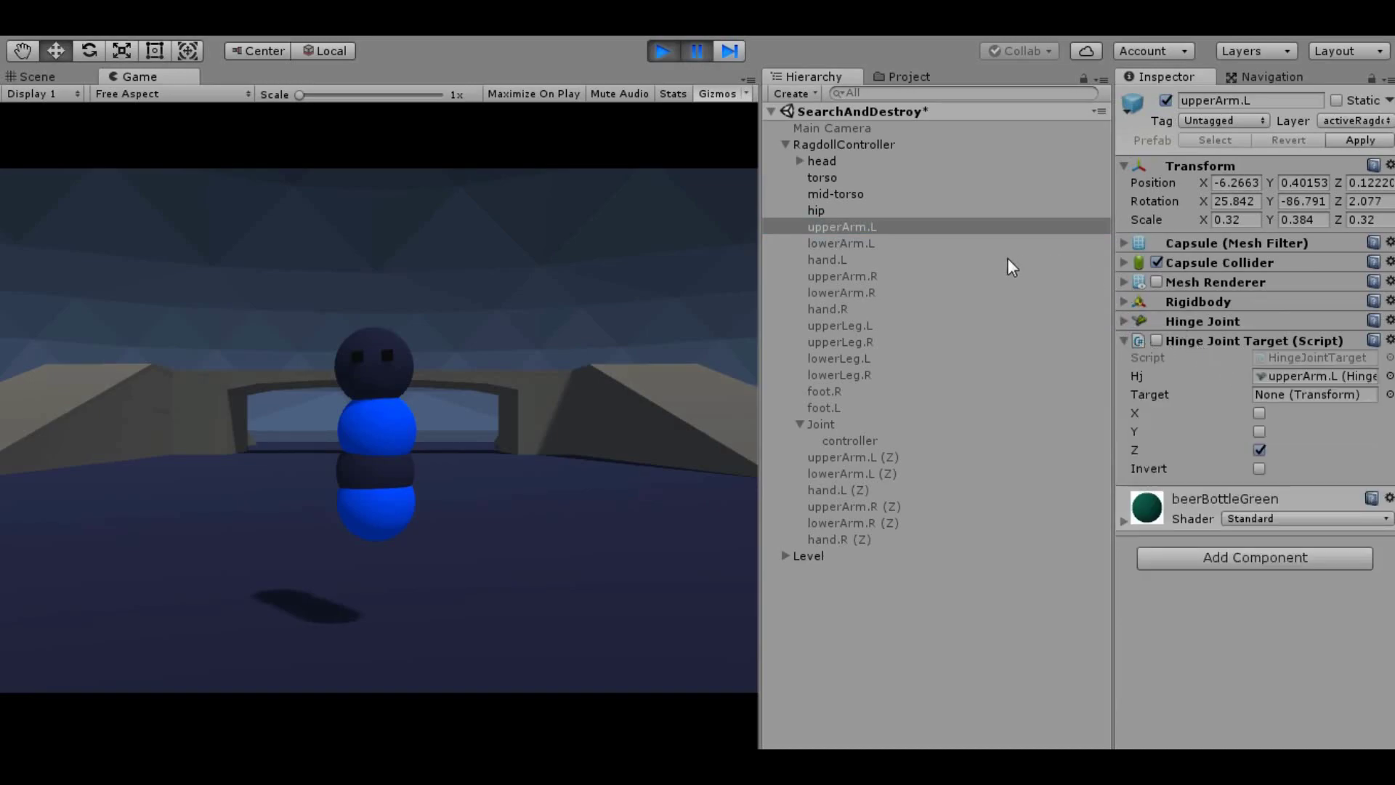
Look over lowerArm.L, hand.L, lowerArm.R and hip before returning to upperArm.L.
{"action": "left_click", "coordinate": [856, 243]}
{"action": "left_click", "coordinate": [850, 259]}
{"action": "left_click", "coordinate": [846, 294]}
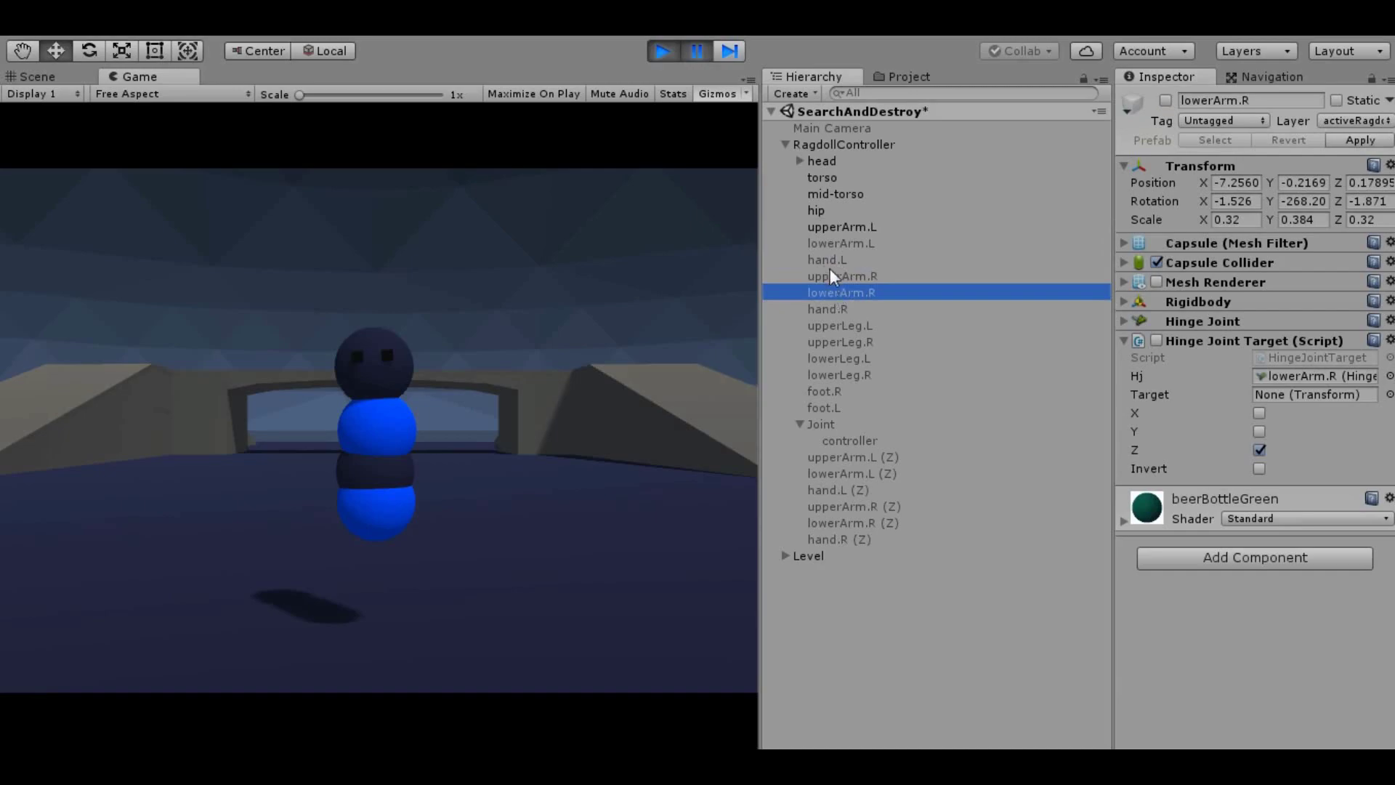
{"action": "left_click", "coordinate": [829, 265]}
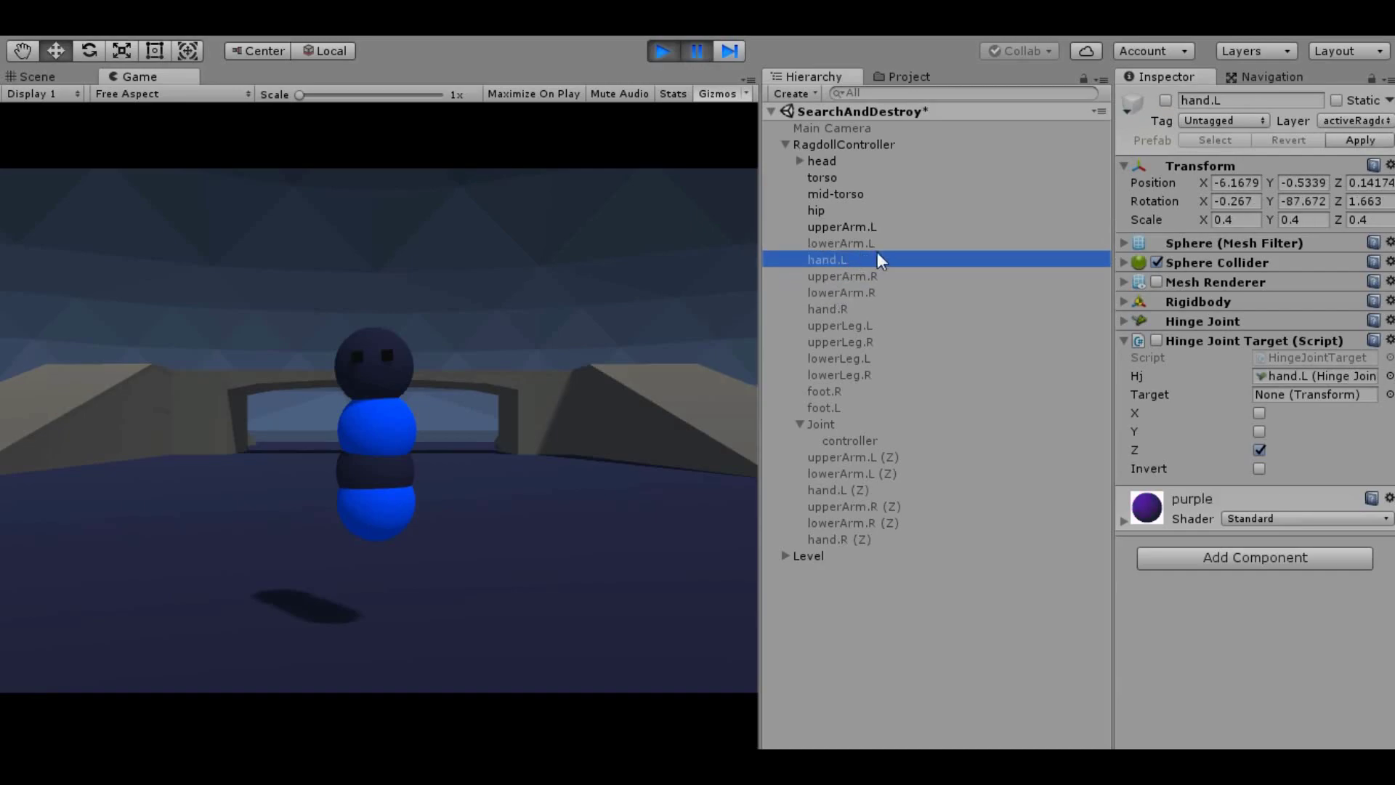
{"action": "left_click", "coordinate": [840, 230]}
{"action": "left_click", "coordinate": [1124, 340]}
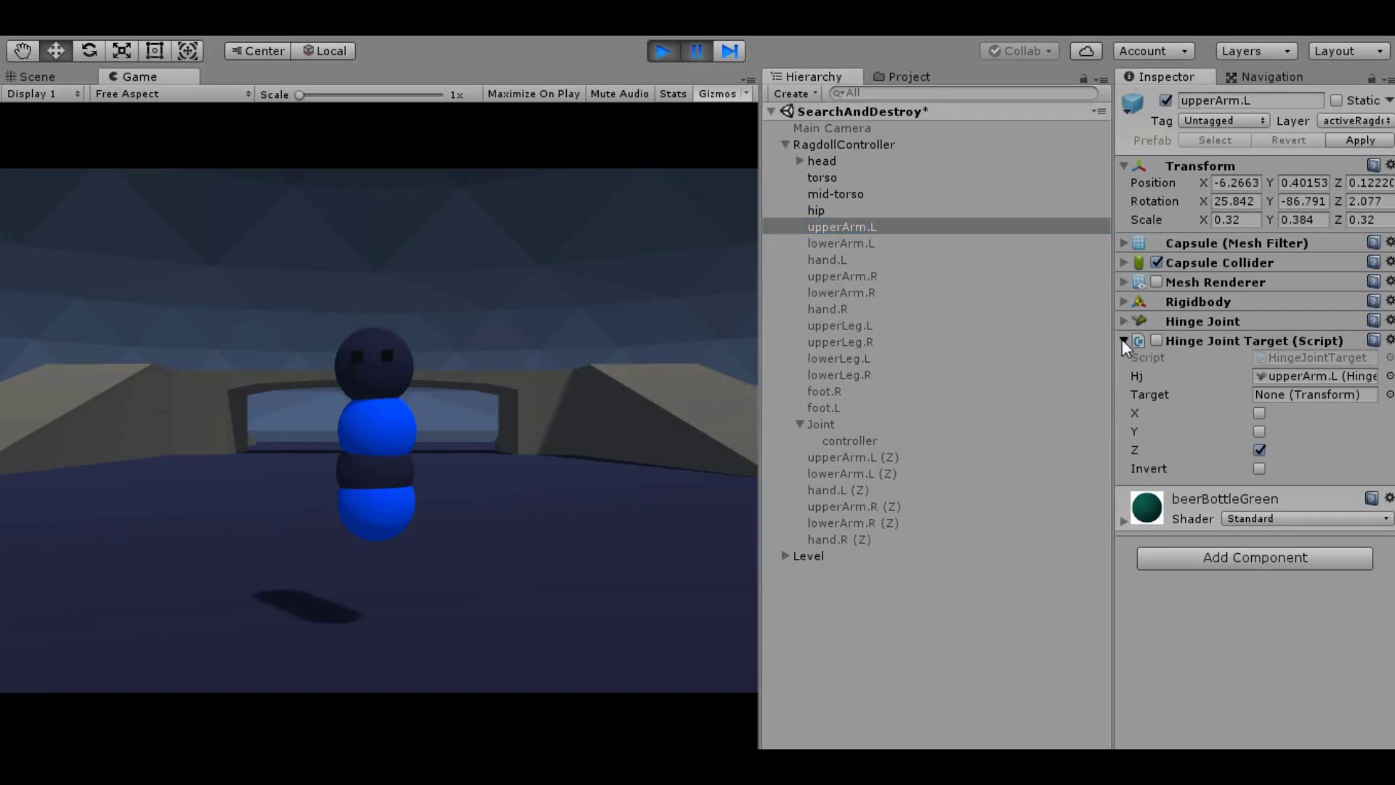
{"action": "left_click", "coordinate": [835, 214]}
{"action": "left_click", "coordinate": [843, 225]}
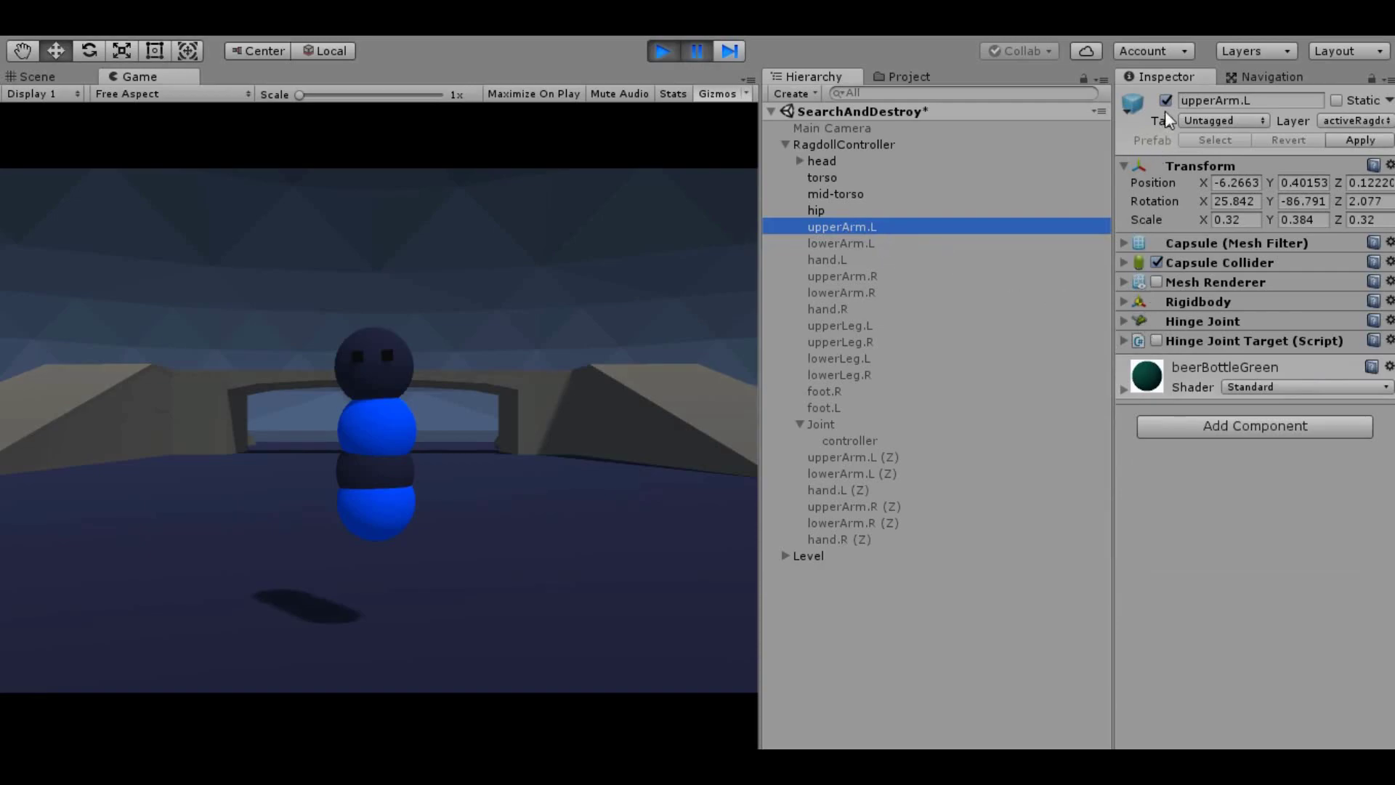
{"action": "left_click", "coordinate": [818, 210]}
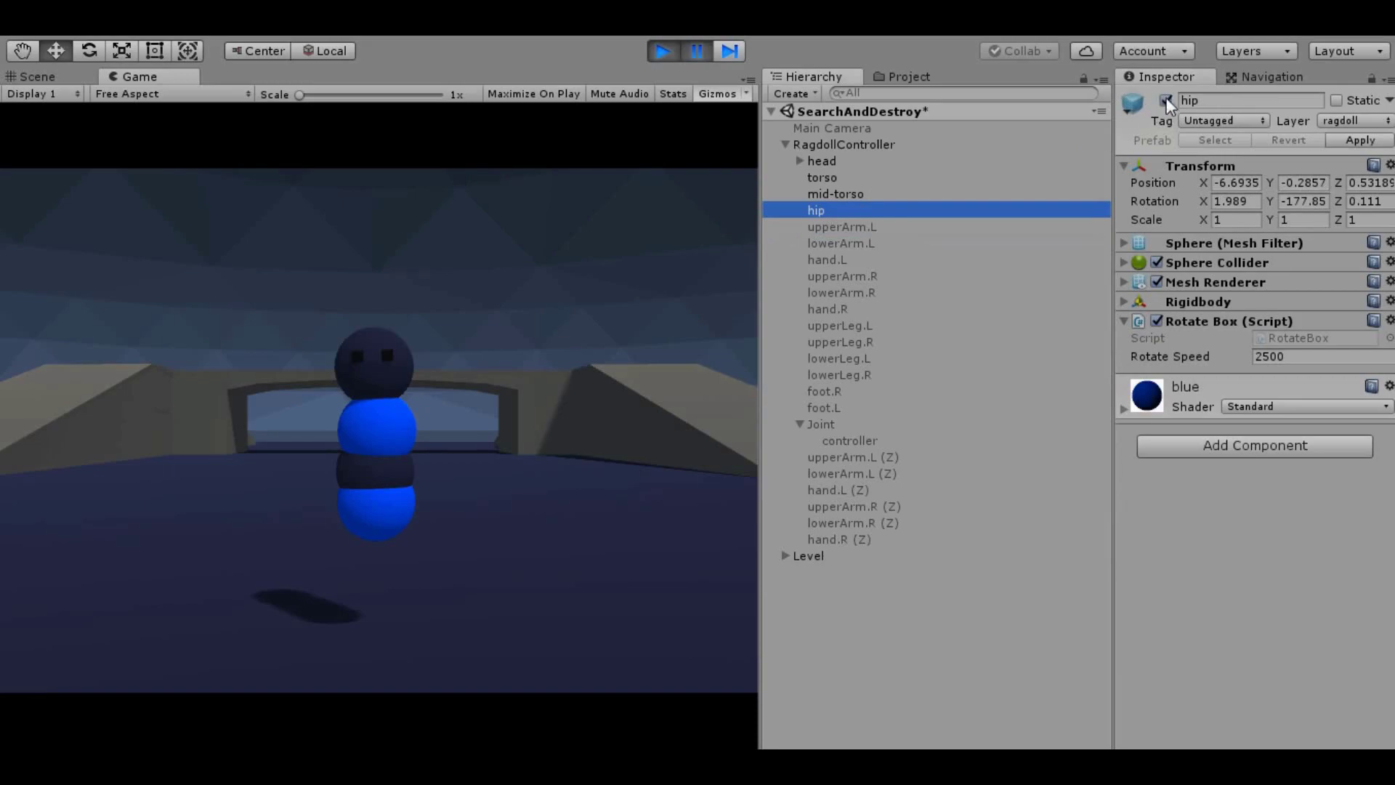
{"action": "left_click", "coordinate": [823, 224]}
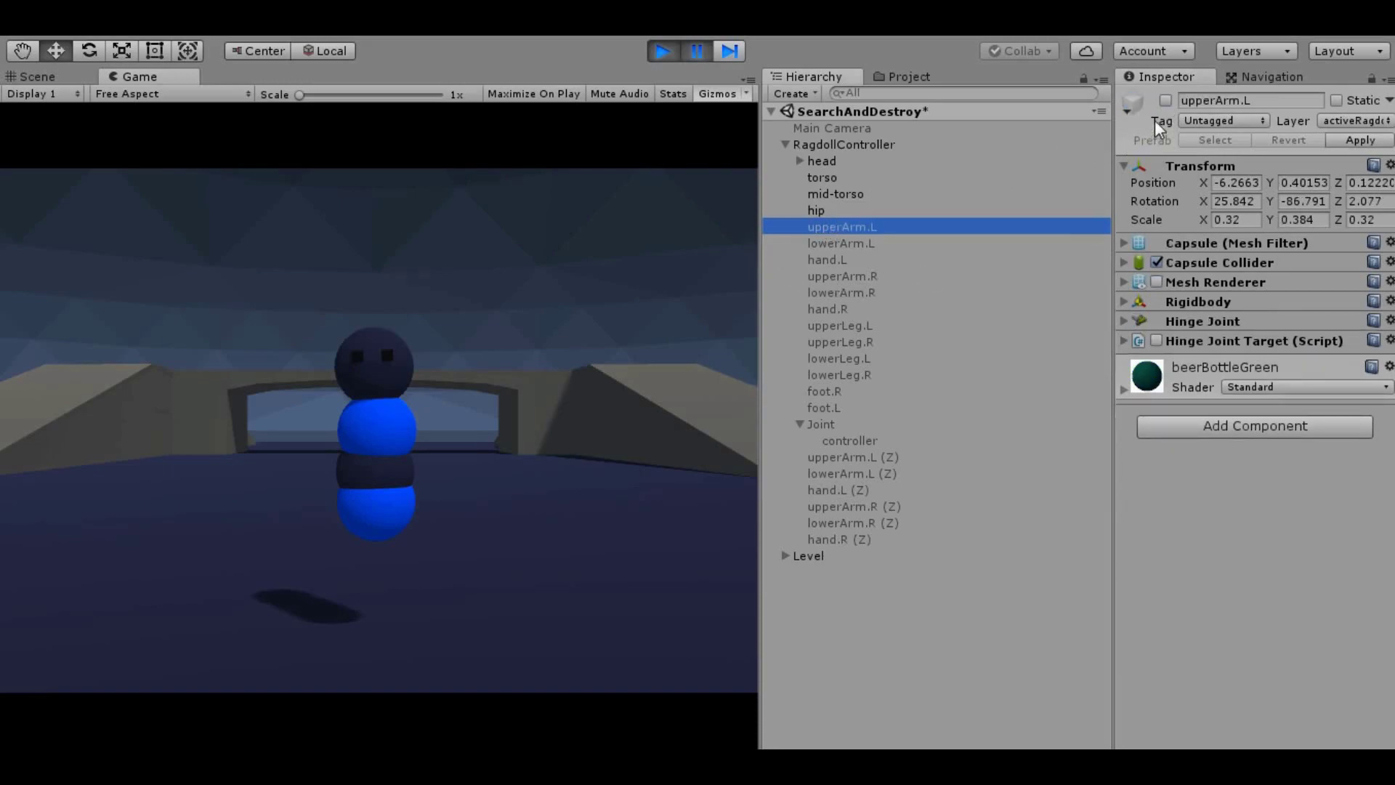
Enable upperArm.L and confirm its hinge joint connects to torso.
{"action": "left_click", "coordinate": [1165, 101]}
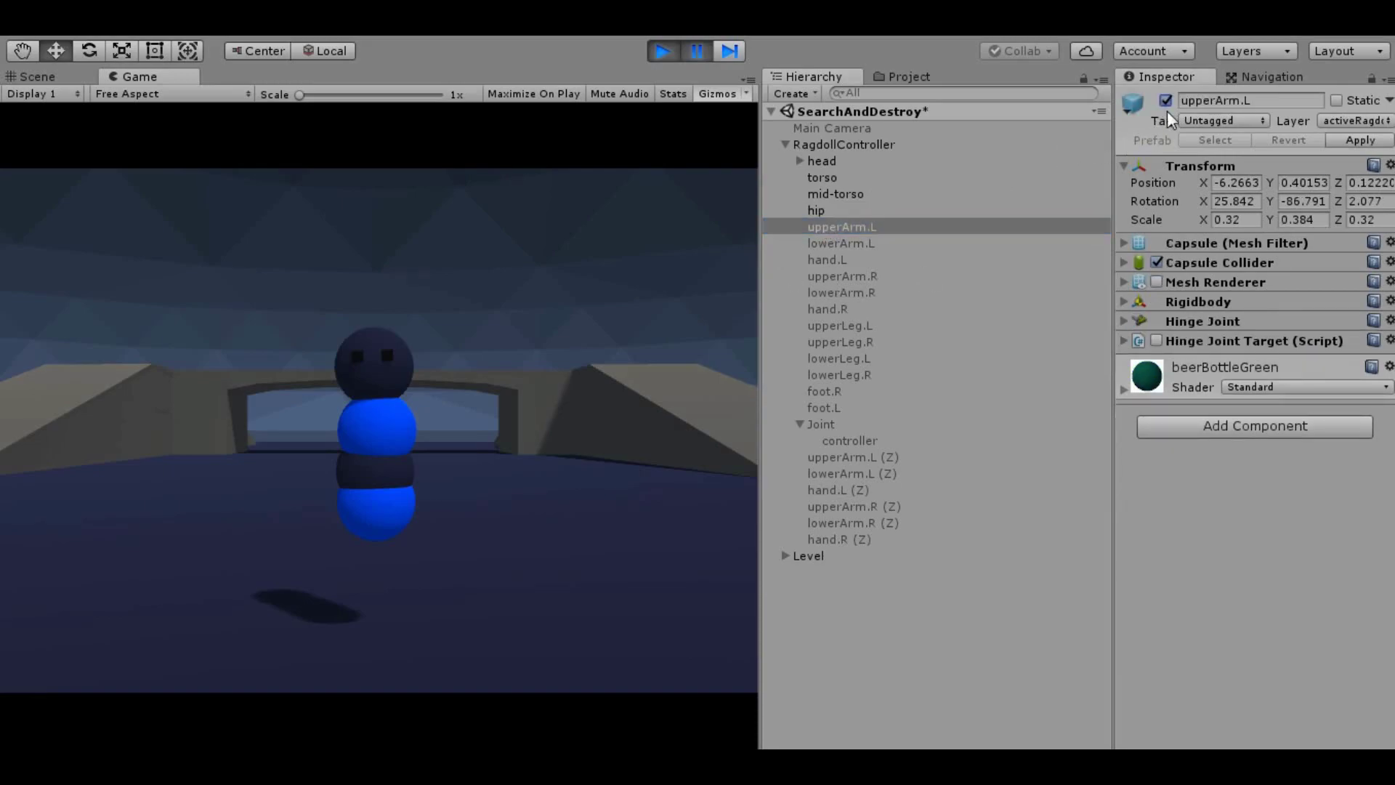
{"action": "left_click", "coordinate": [1122, 315]}
{"action": "left_click", "coordinate": [1305, 368]}
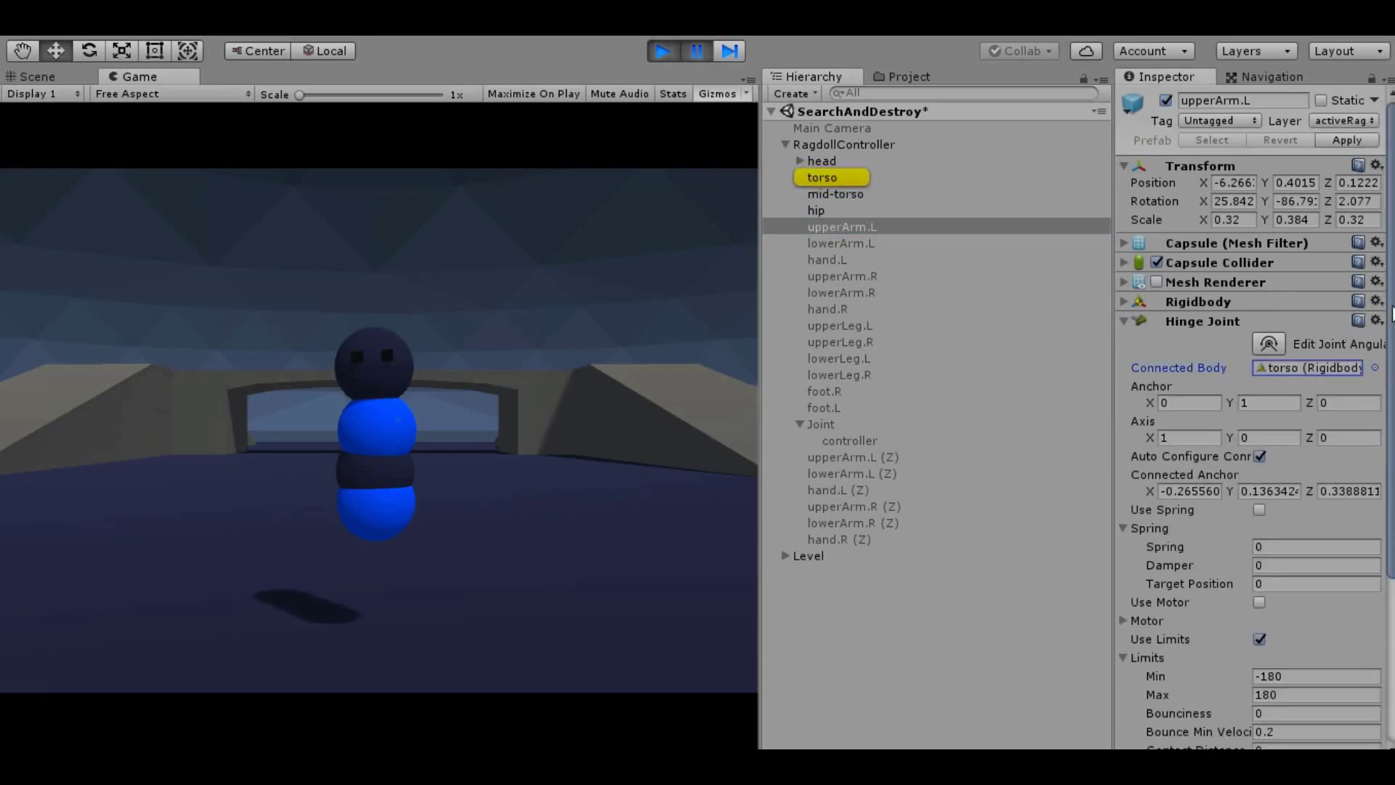
Review upperArm.L's hinge joint and Rigidbody settings.
{"action": "left_click_drag", "start_coordinate": [1389, 312], "coordinate": [1390, 436]}
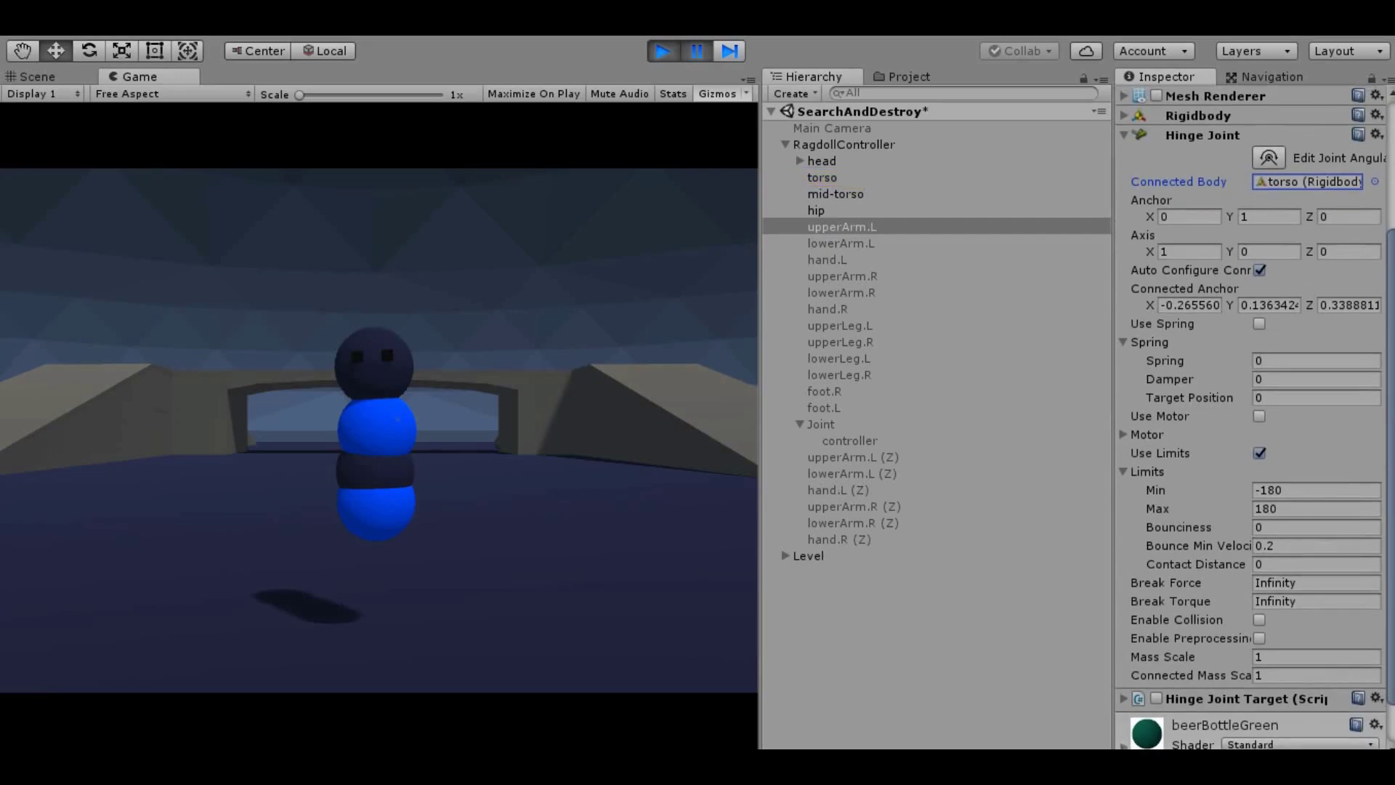
{"action": "scroll", "coordinate": [1250, 417], "scroll_direction": "up", "scroll_amount": 3}
{"action": "scroll", "coordinate": [1249, 418], "scroll_direction": "up", "scroll_amount": 2}
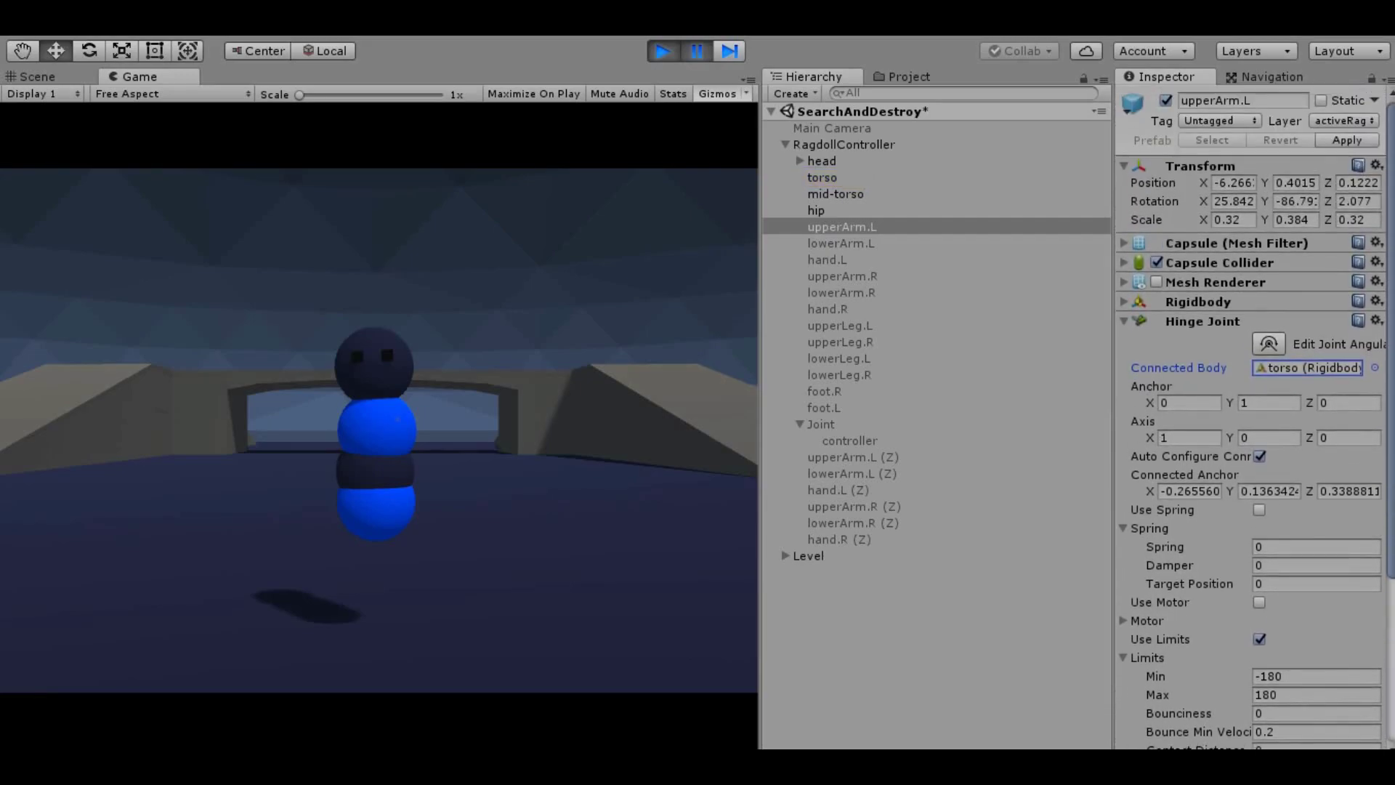
{"action": "left_click", "coordinate": [1126, 319]}
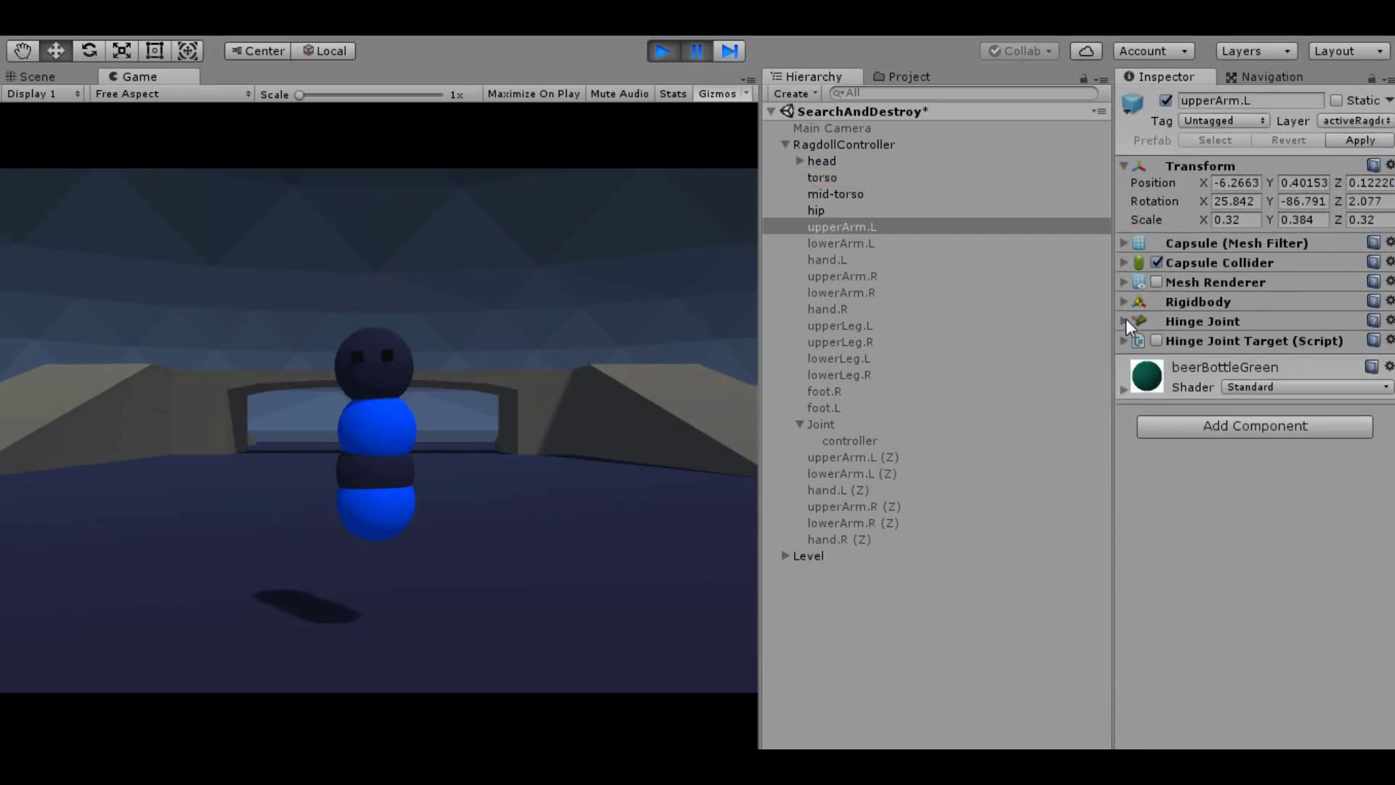
{"action": "left_click", "coordinate": [1123, 304]}
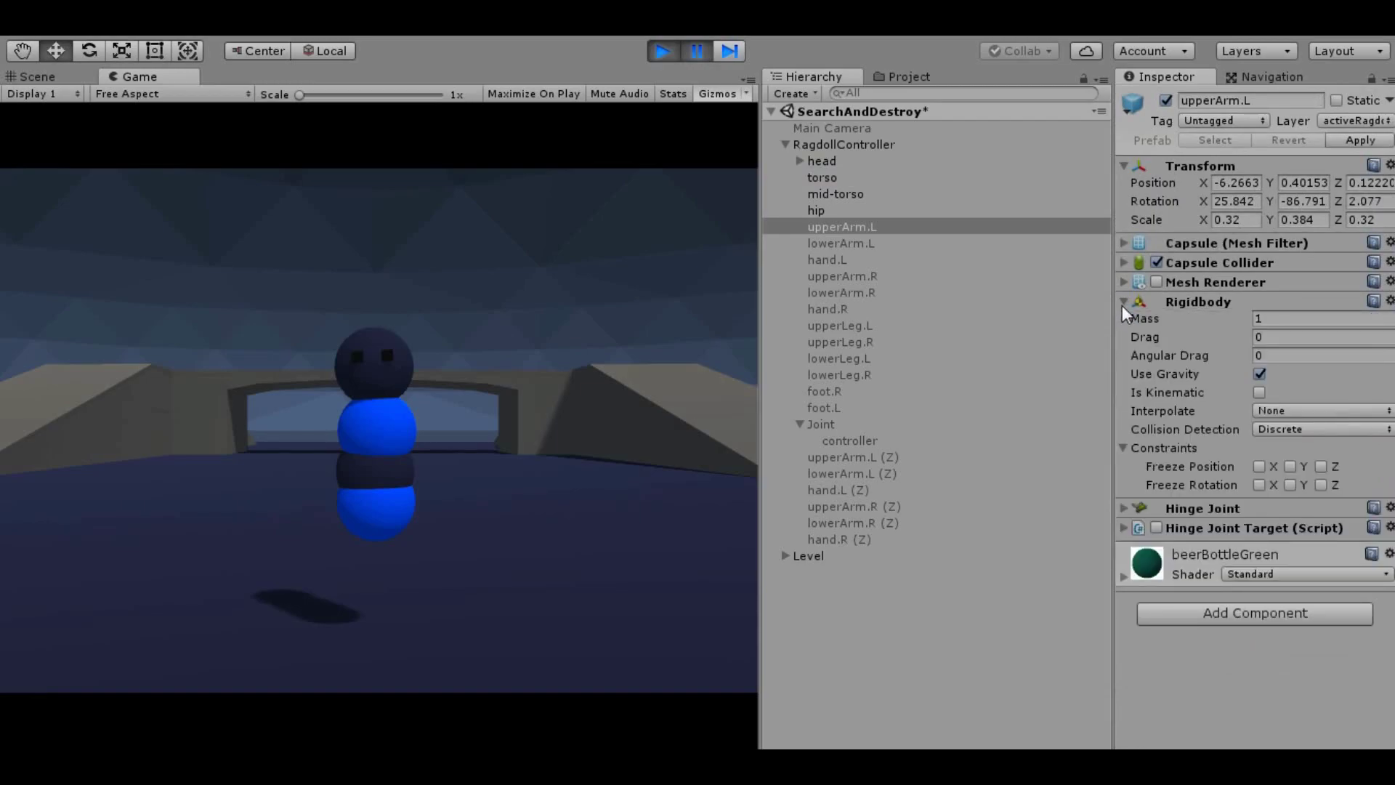
{"action": "left_click", "coordinate": [1123, 303]}
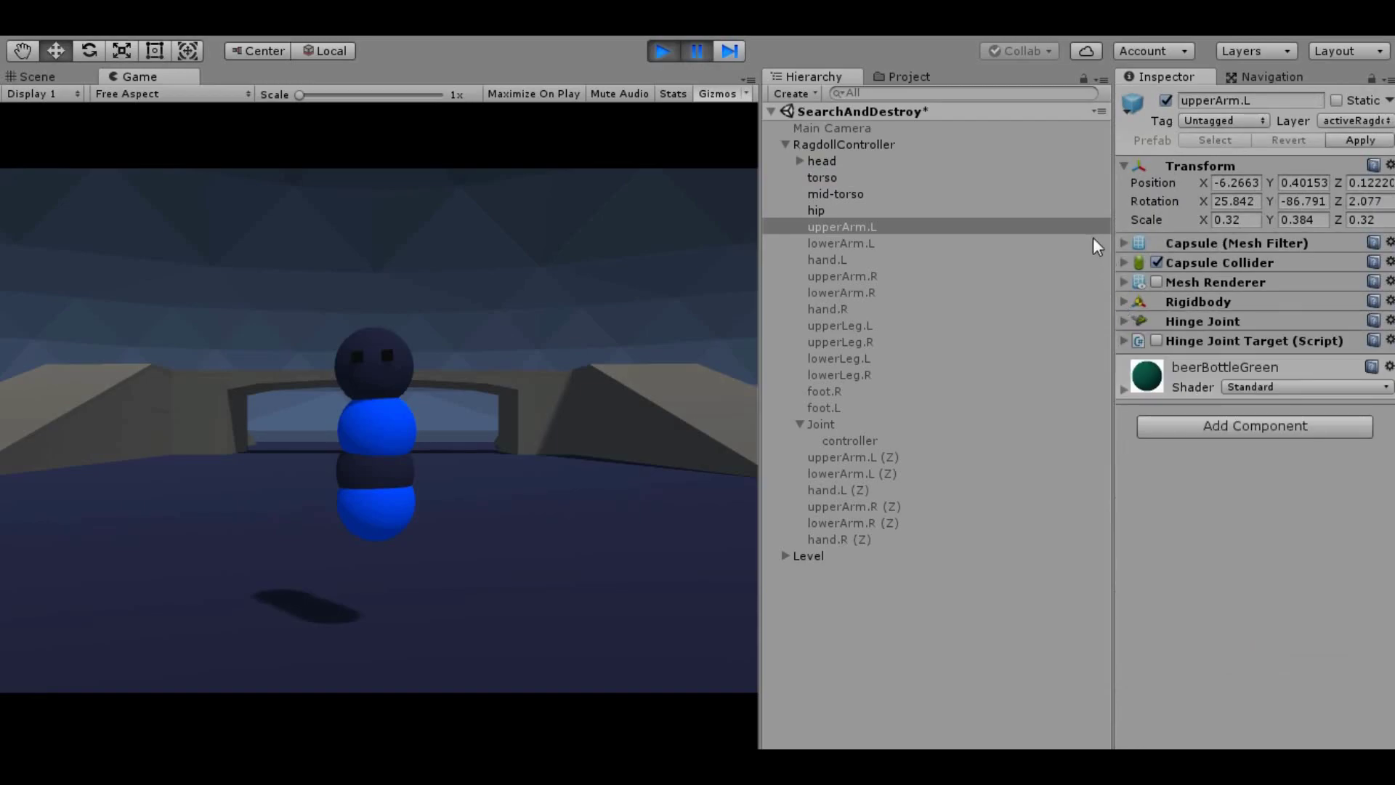
Enable lowerArm.L, confirm its hinge joint connects to upperArm.L, and check its Rigidbody.
{"action": "left_click", "coordinate": [834, 241]}
{"action": "left_click", "coordinate": [1166, 101]}
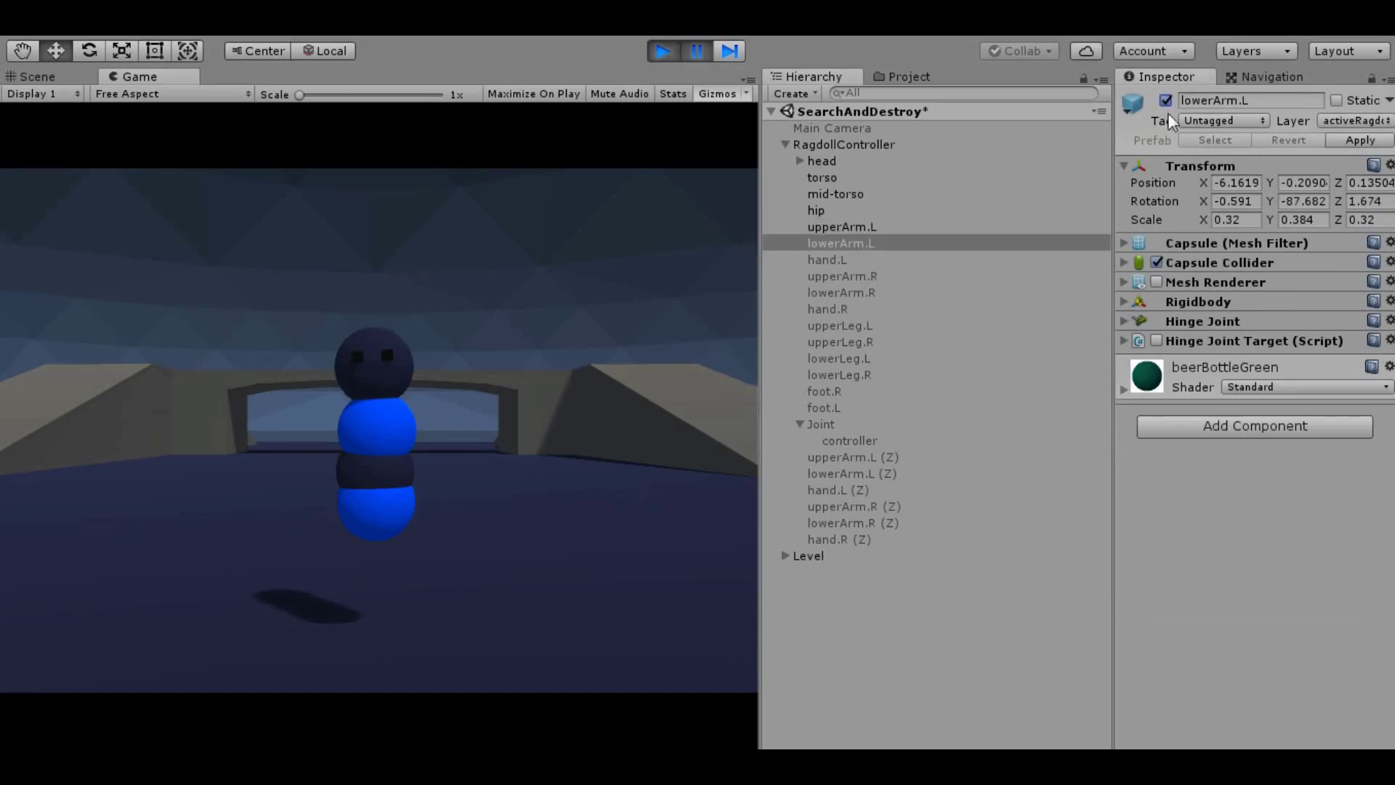
{"action": "left_click", "coordinate": [1123, 320]}
{"action": "left_click_drag", "start_coordinate": [1392, 383], "coordinate": [1392, 523]}
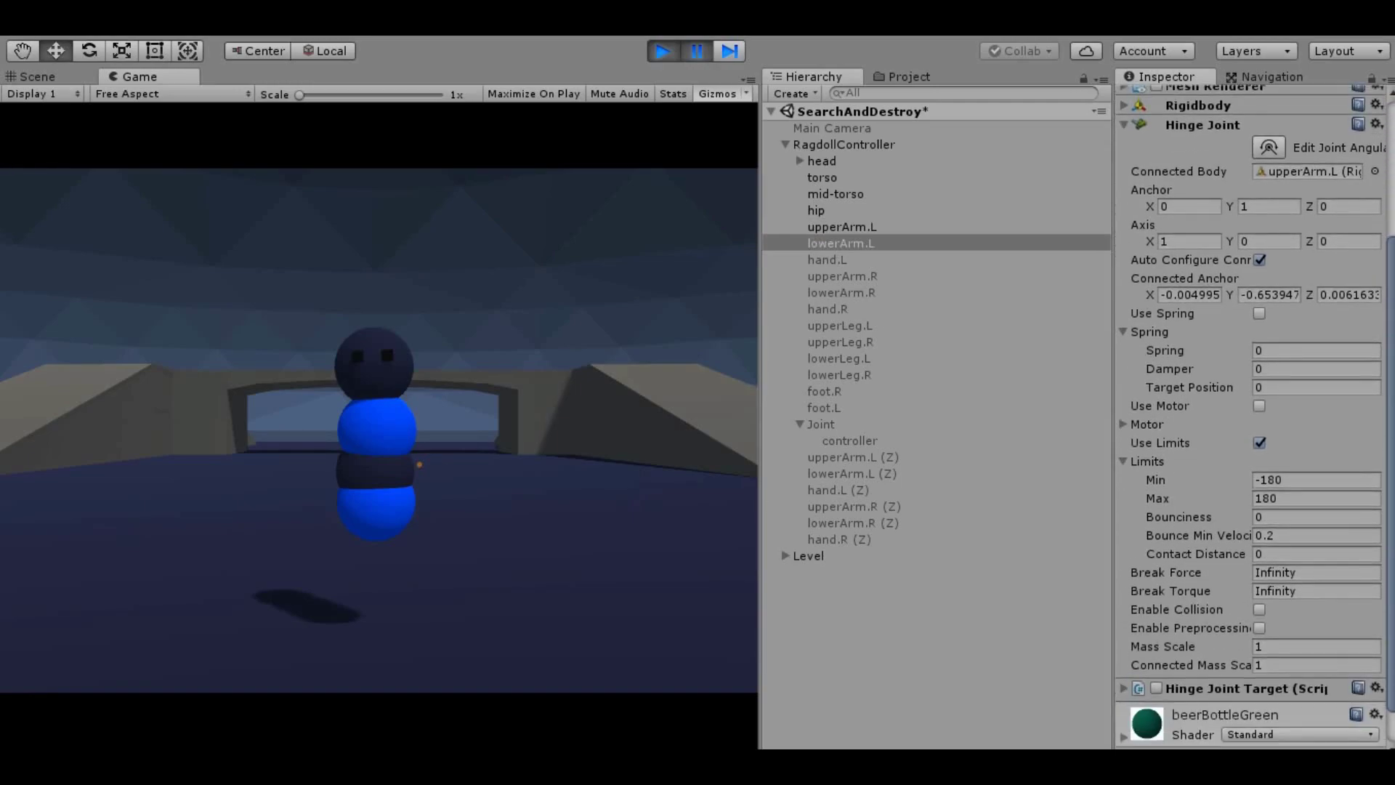
{"action": "left_click", "coordinate": [1305, 172]}
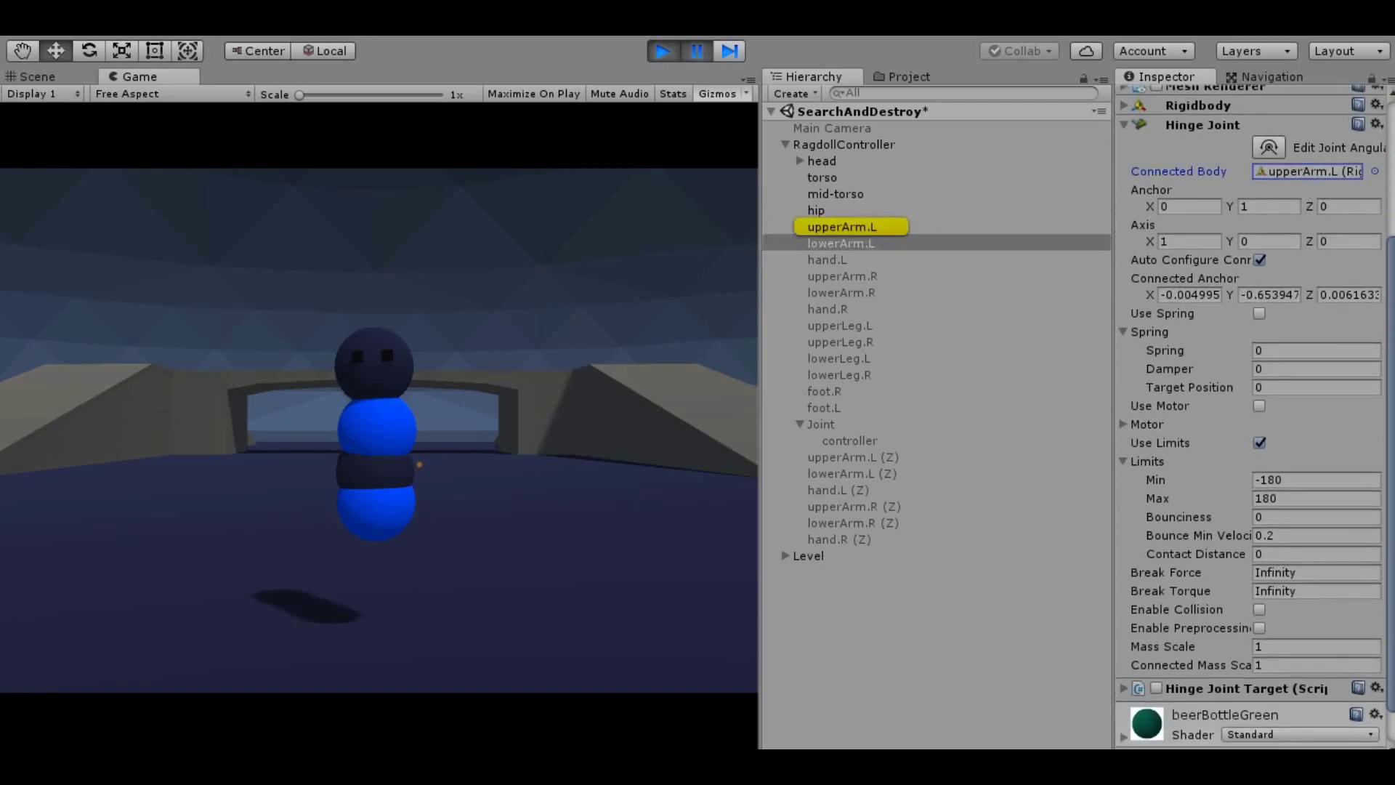
{"action": "scroll", "coordinate": [1124, 283], "scroll_direction": "up", "scroll_amount": 5}
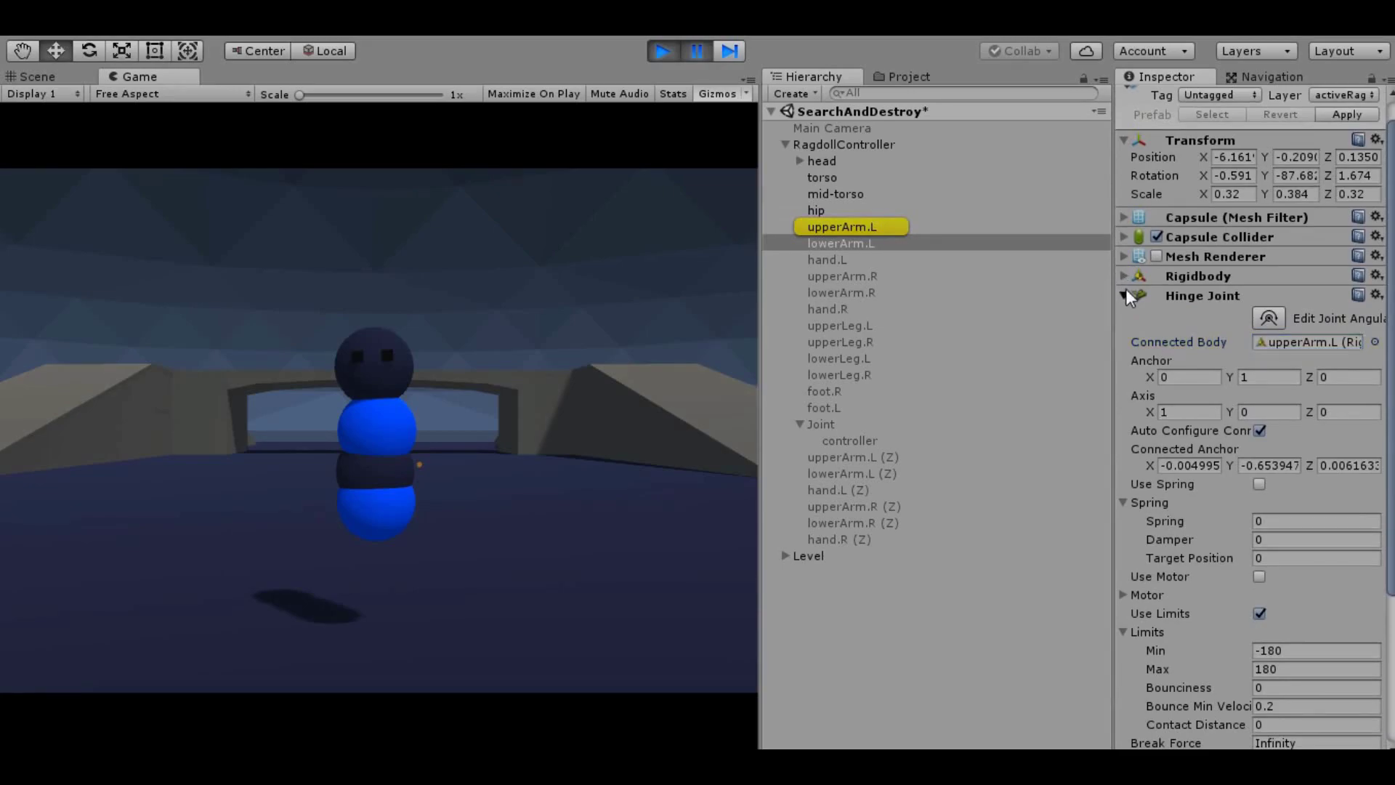
{"action": "left_click", "coordinate": [1126, 292]}
{"action": "left_click", "coordinate": [1124, 321]}
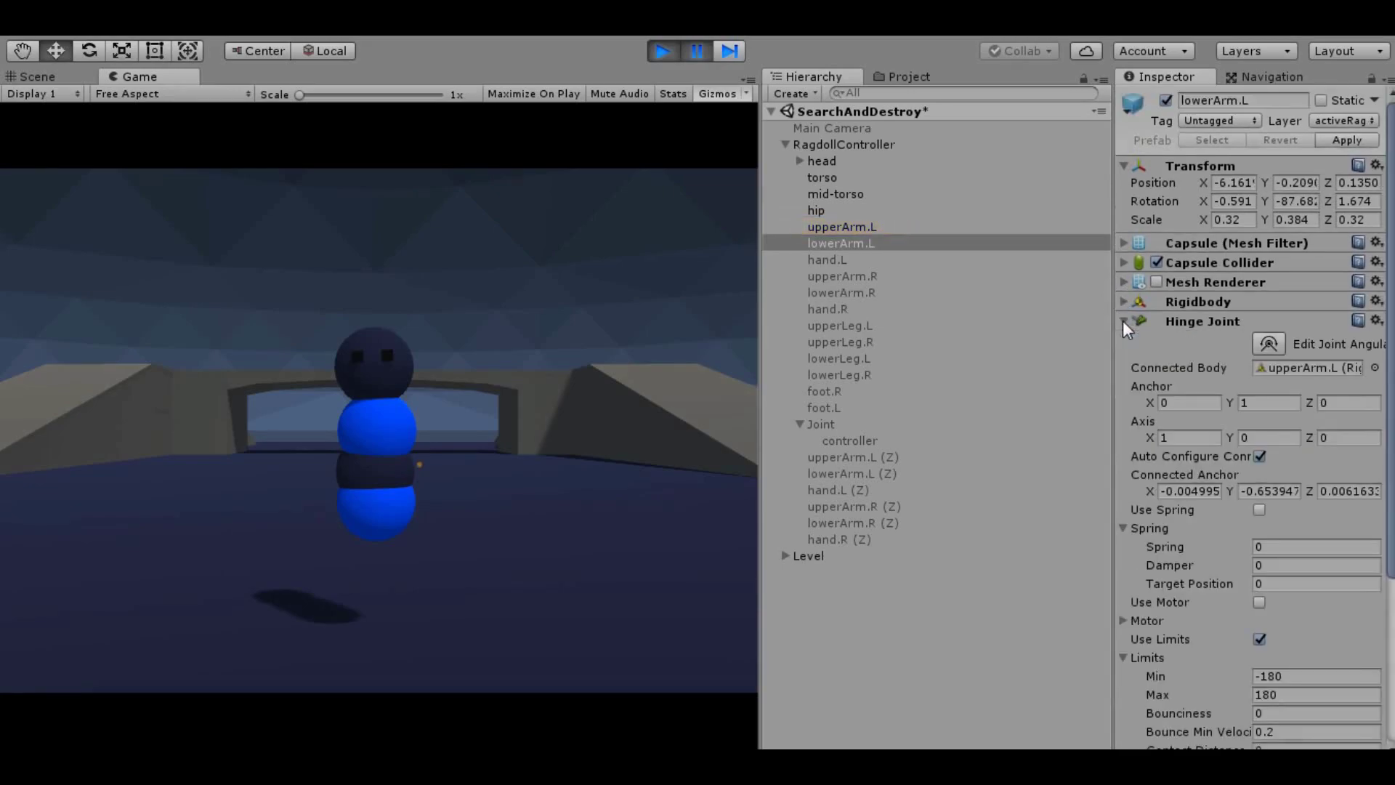
{"action": "left_click", "coordinate": [1122, 321]}
{"action": "left_click", "coordinate": [1122, 300]}
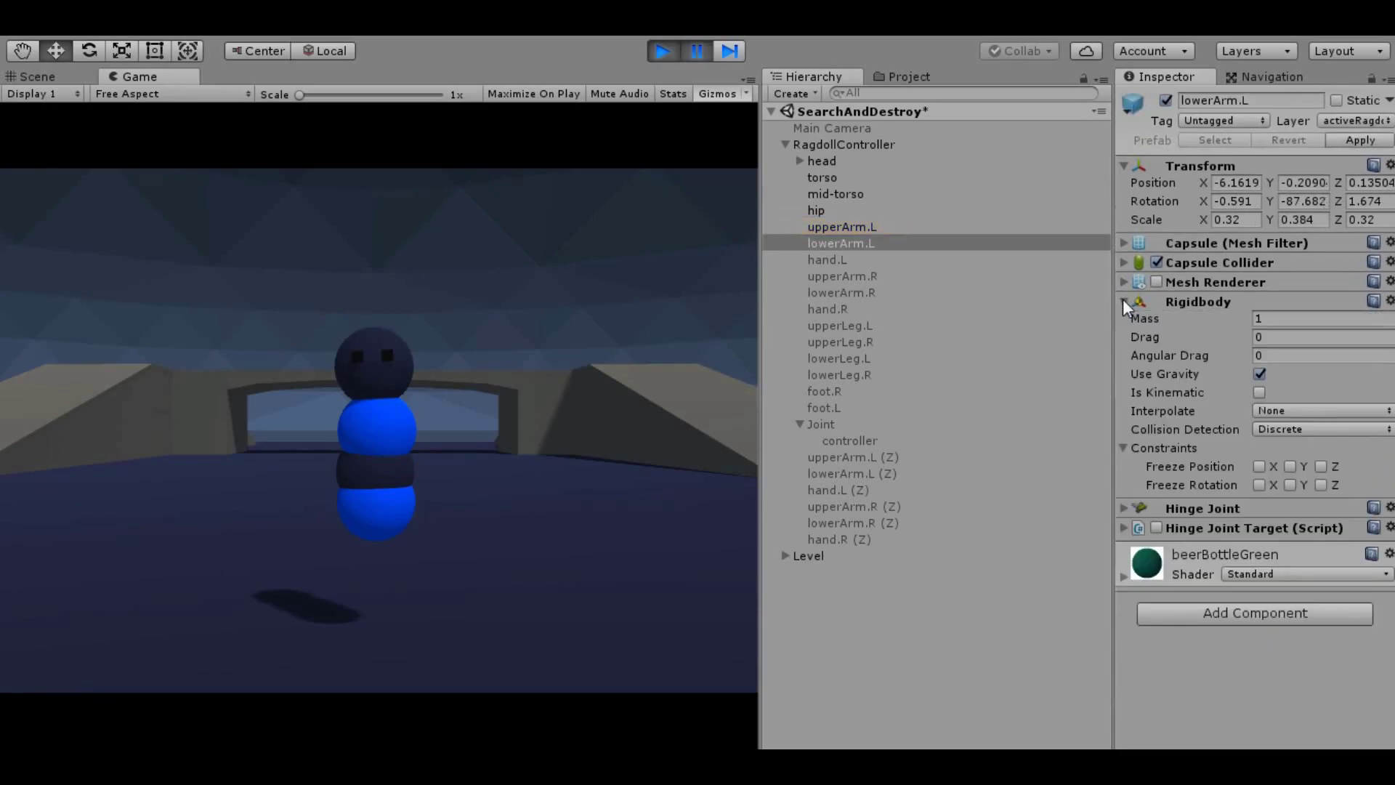
{"action": "left_click", "coordinate": [1122, 300]}
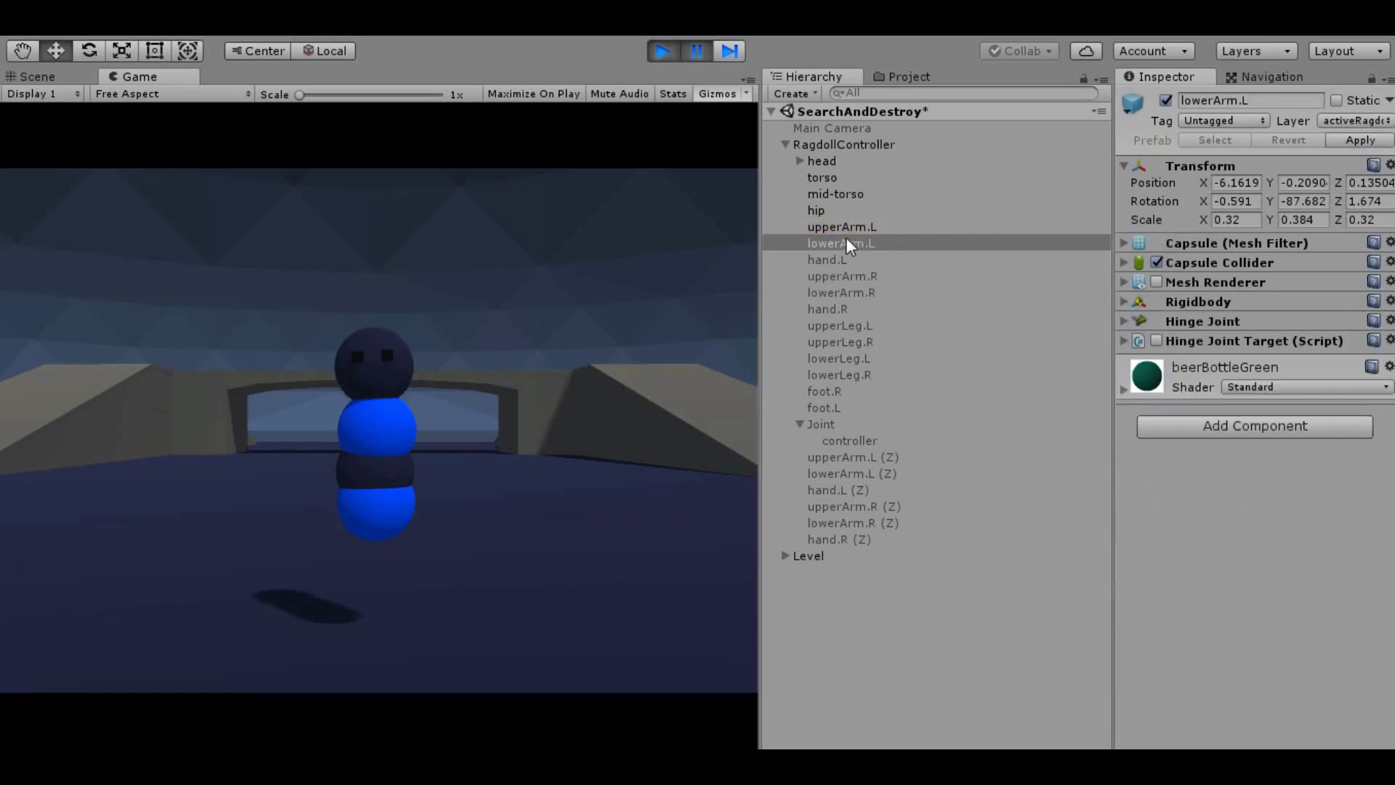
Enable hand.L, confirm its hinge joint connects to lowerArm.L (limits -180 to 180), and check its Rigidbody.
{"action": "left_click", "coordinate": [844, 247]}
{"action": "left_click", "coordinate": [848, 254]}
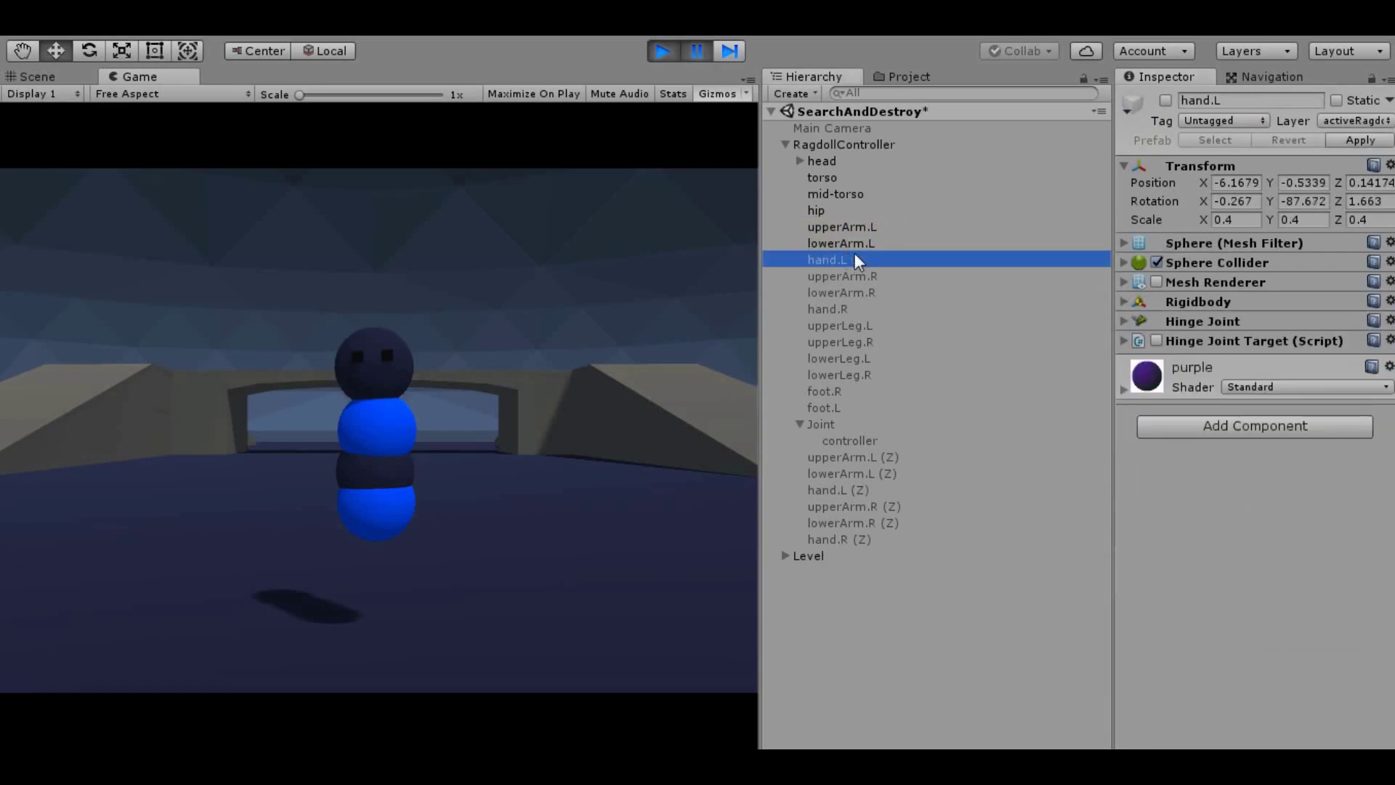
{"action": "left_click", "coordinate": [1164, 101]}
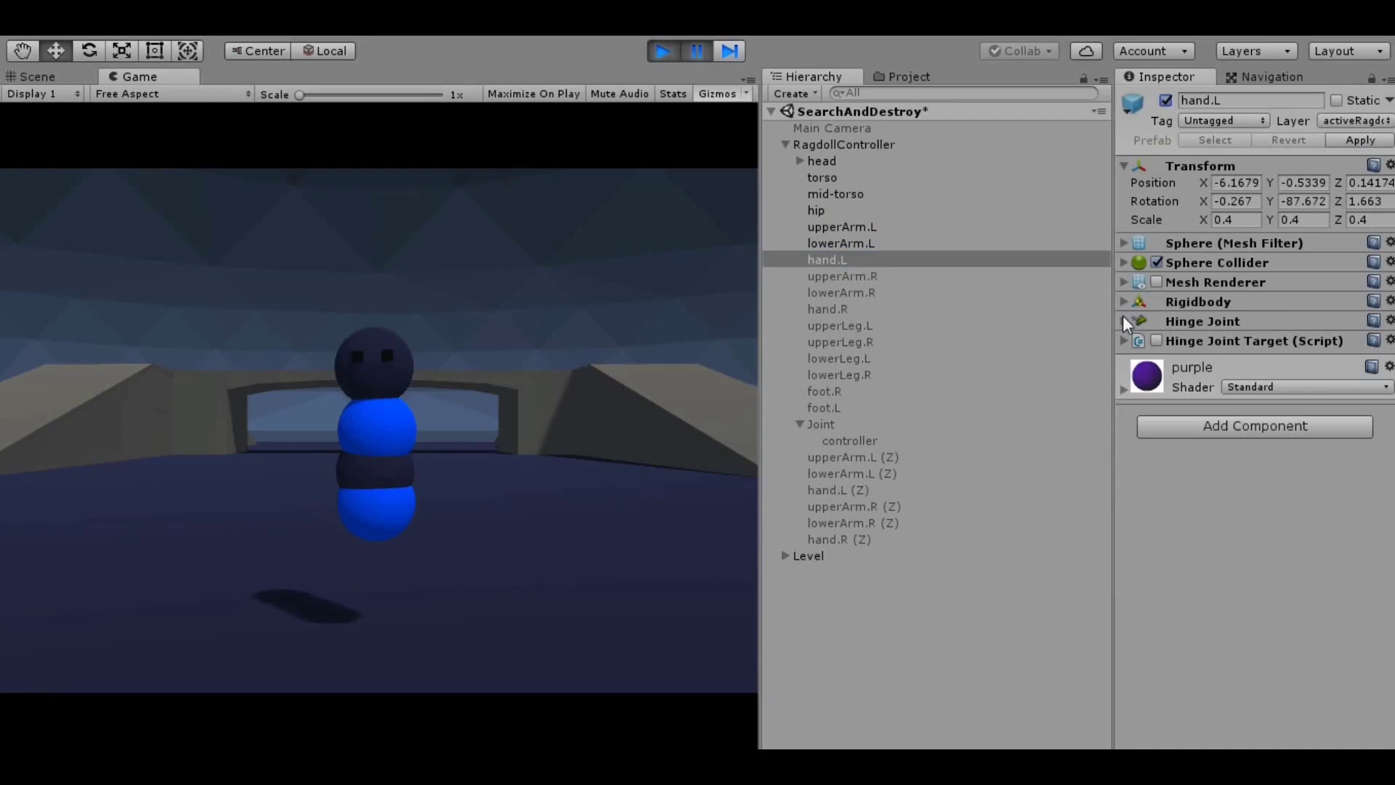
{"action": "left_click", "coordinate": [1124, 321]}
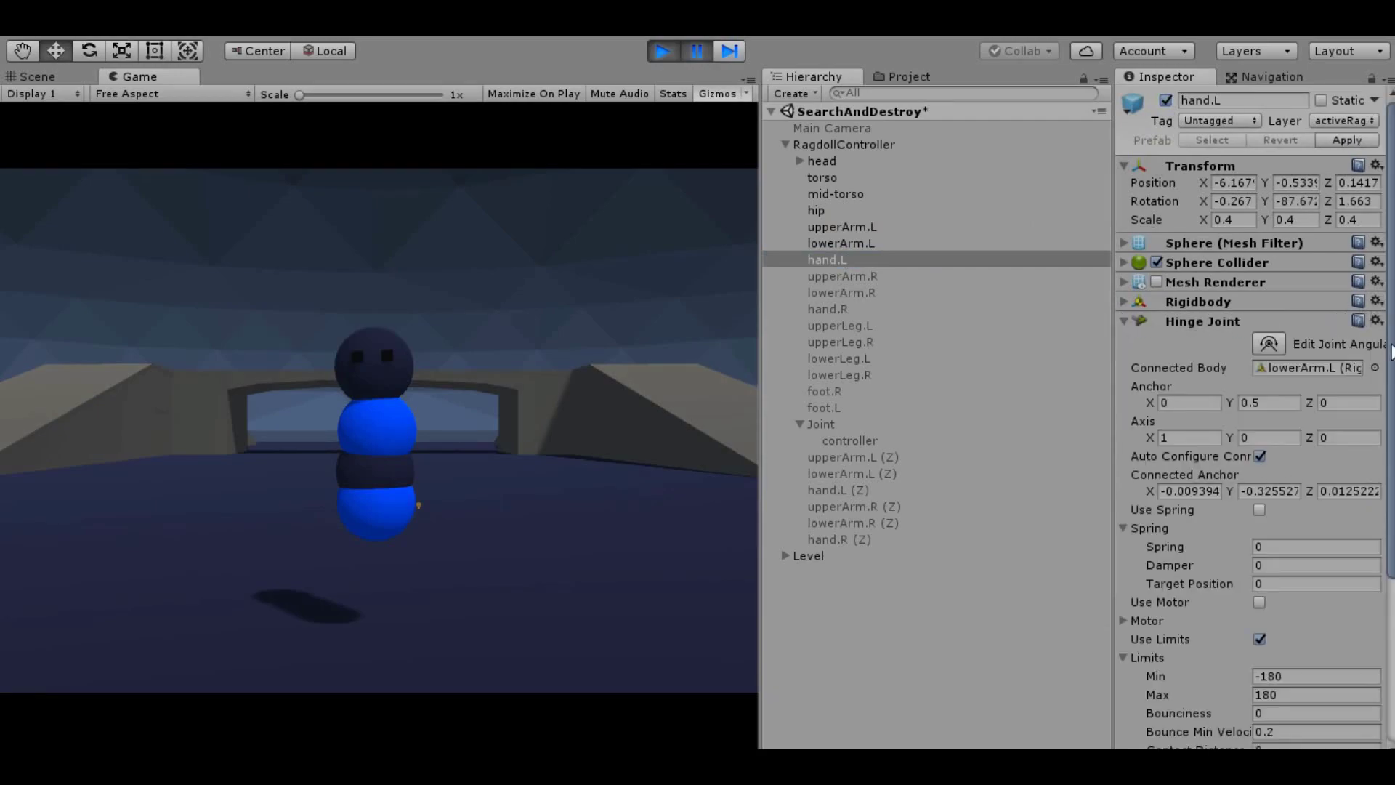
{"action": "scroll", "coordinate": [1386, 436], "scroll_direction": "down", "scroll_amount": 5}
{"action": "scroll", "coordinate": [1385, 472], "scroll_direction": "down", "scroll_amount": 1}
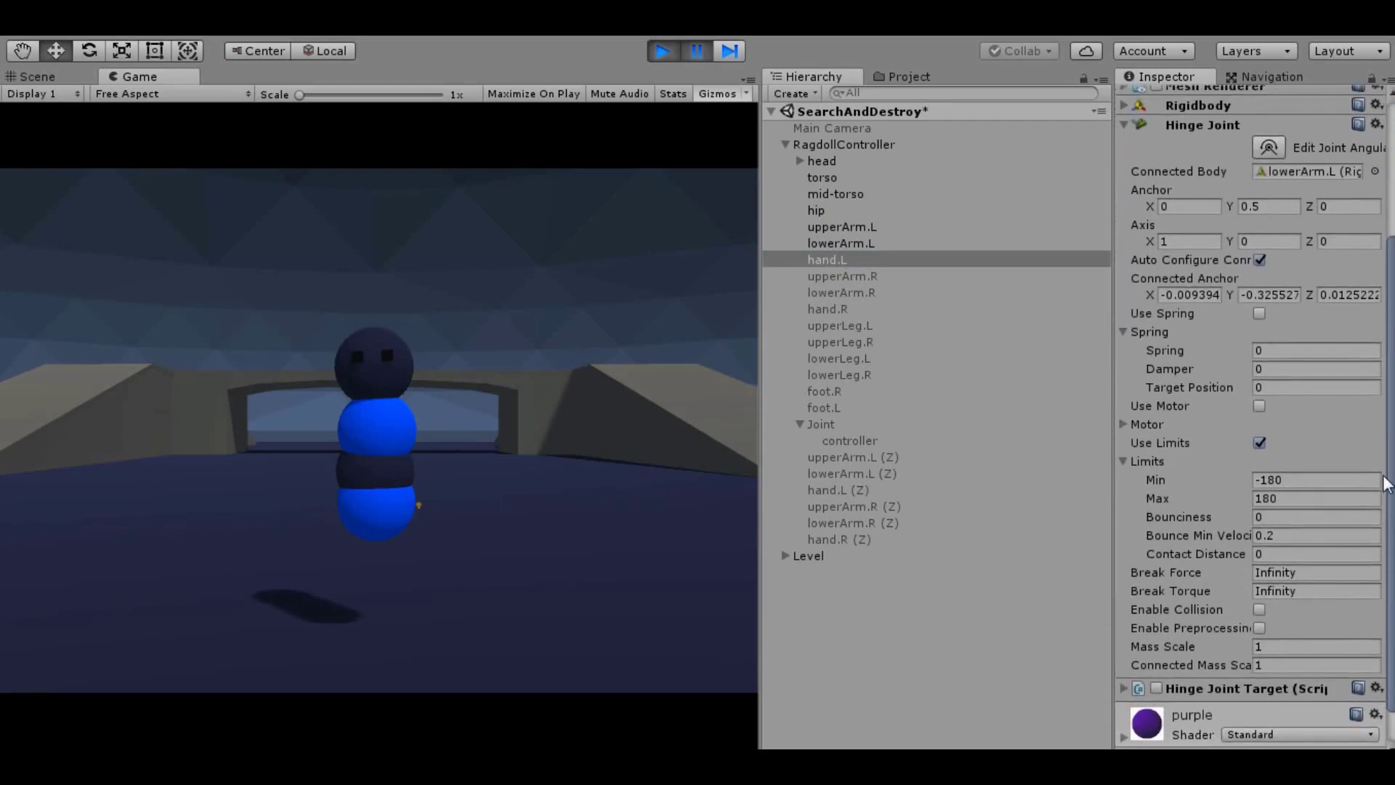
{"action": "left_click", "coordinate": [1294, 172]}
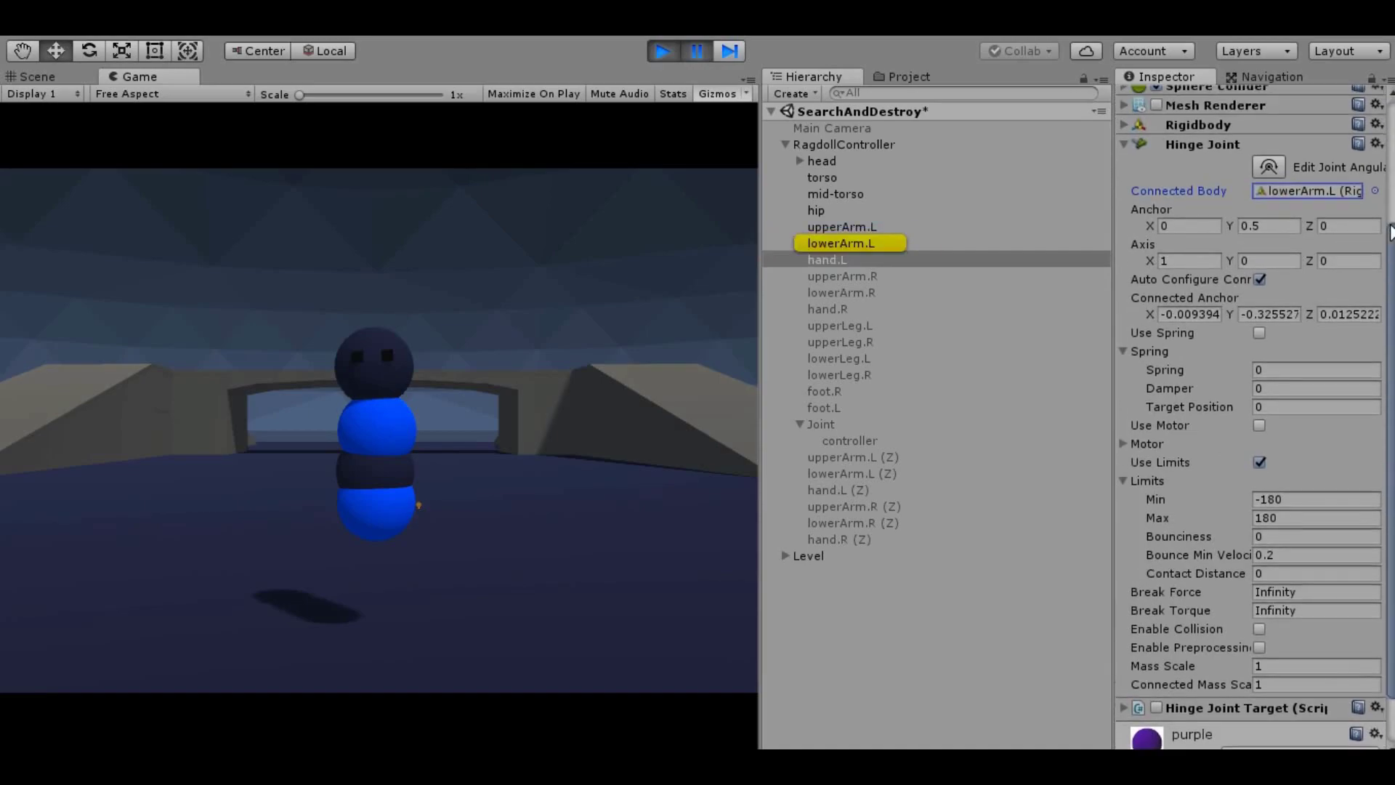
{"action": "scroll", "coordinate": [1294, 190], "scroll_direction": "up", "scroll_amount": 6}
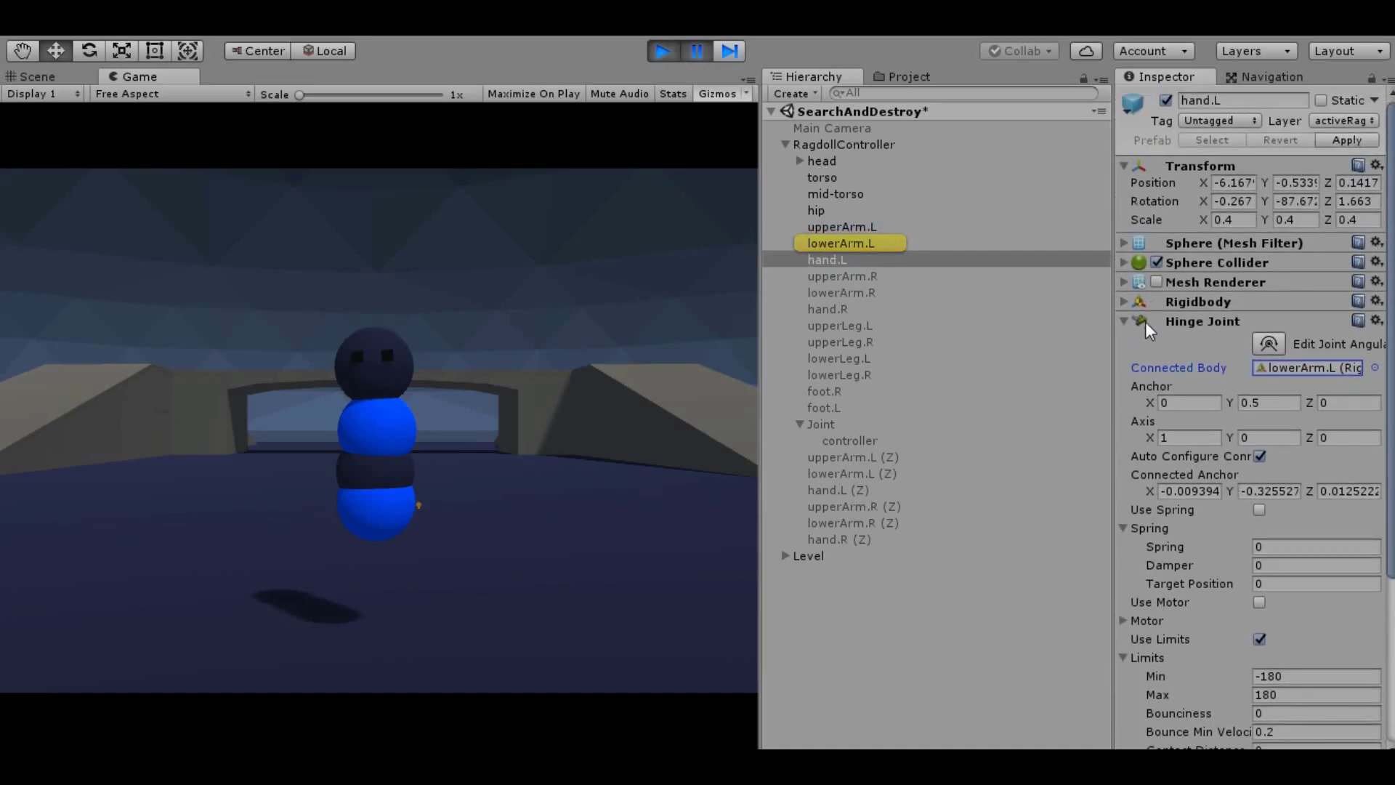
{"action": "left_click", "coordinate": [1124, 321]}
{"action": "left_click", "coordinate": [1124, 302]}
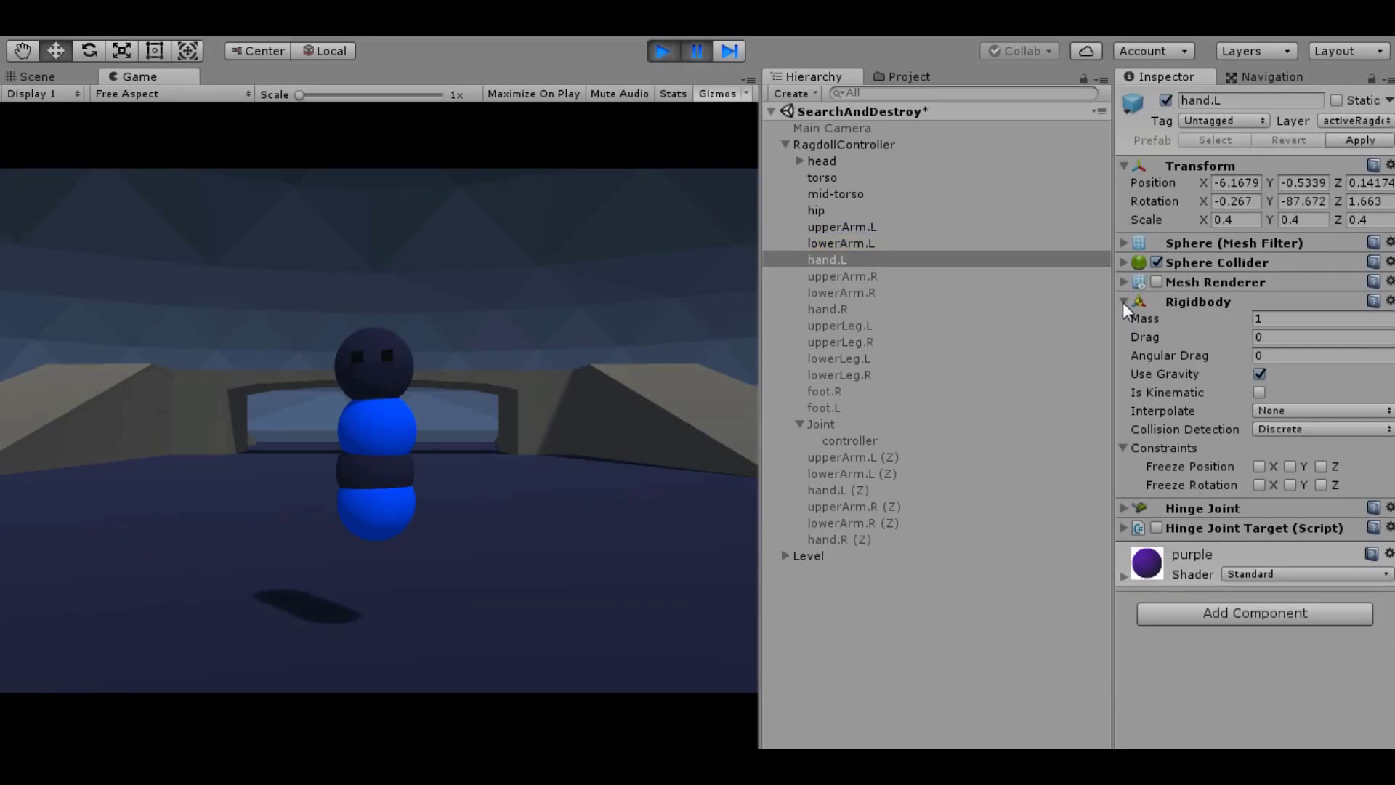
{"action": "left_click", "coordinate": [1123, 302]}
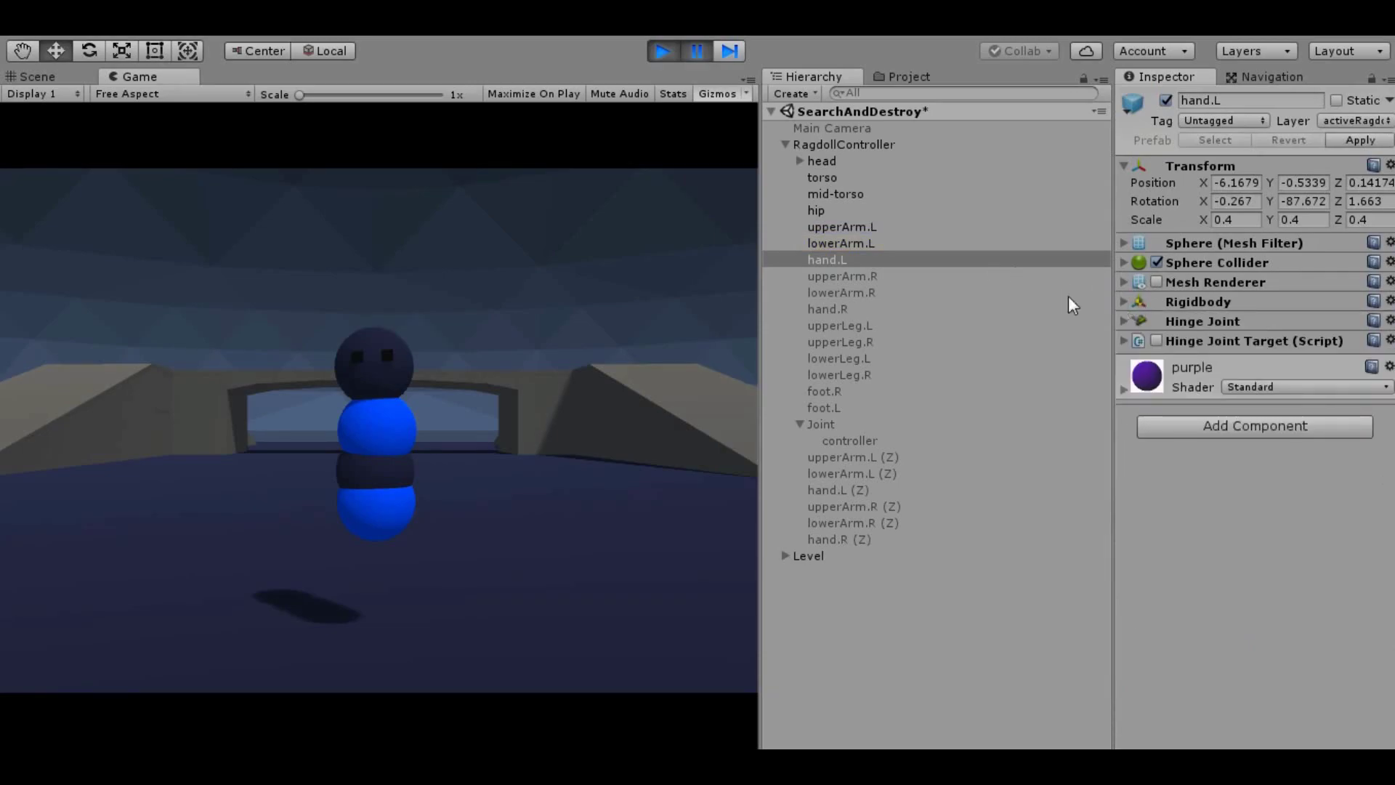
{"action": "left_click", "coordinate": [839, 280]}
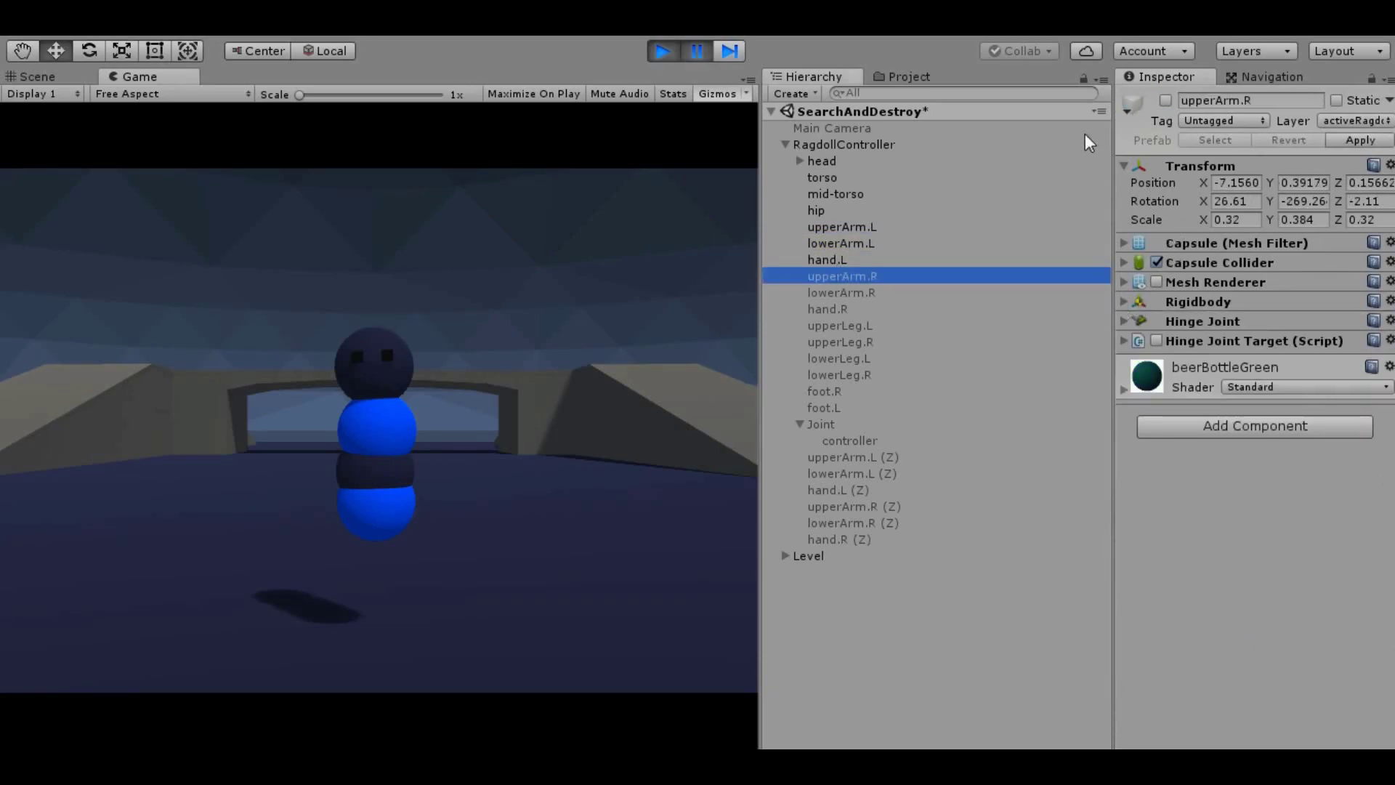
Re-enable upperArm.R, confirm its hinge joint connects to torso, and check its Rigidbody.
{"action": "left_click", "coordinate": [1165, 101]}
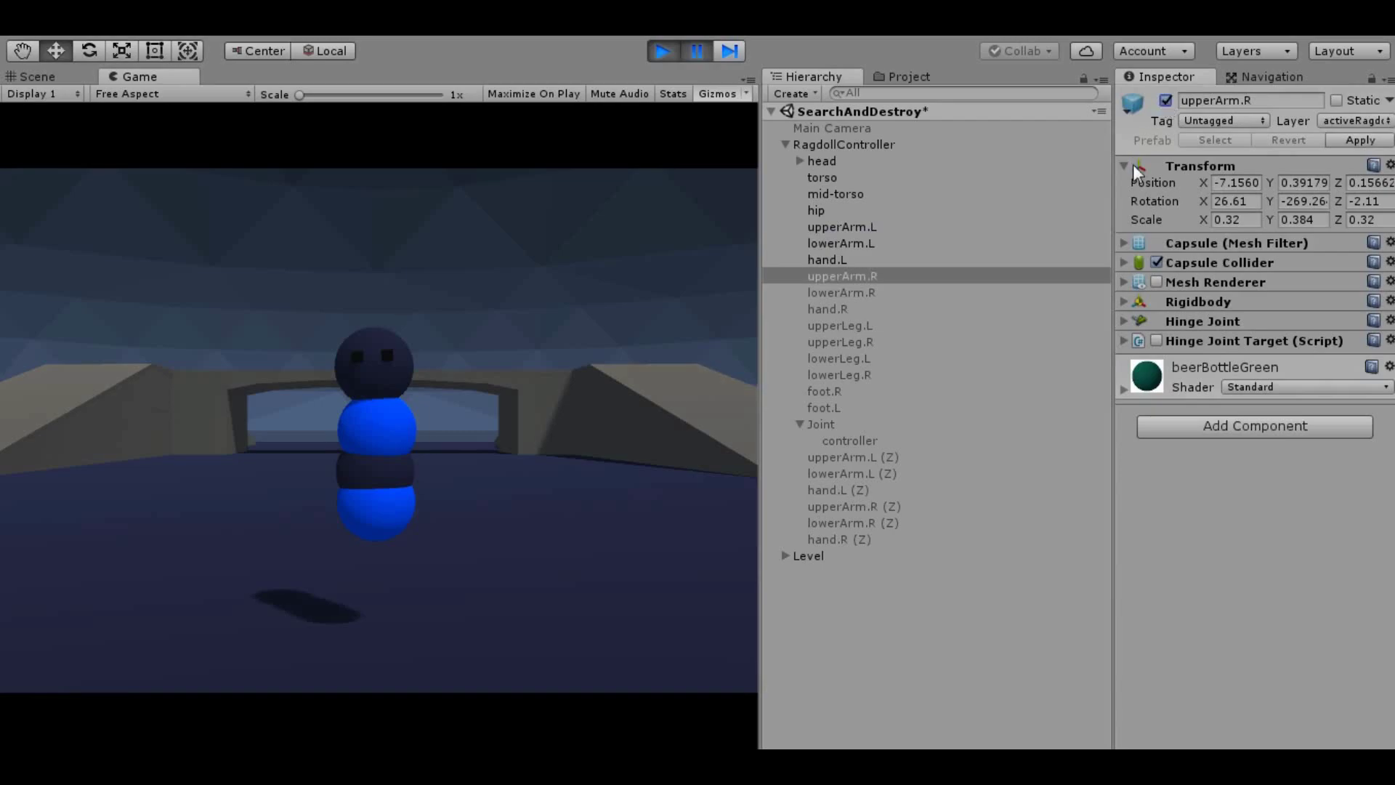
{"action": "left_click", "coordinate": [1129, 321]}
{"action": "left_click", "coordinate": [1331, 366]}
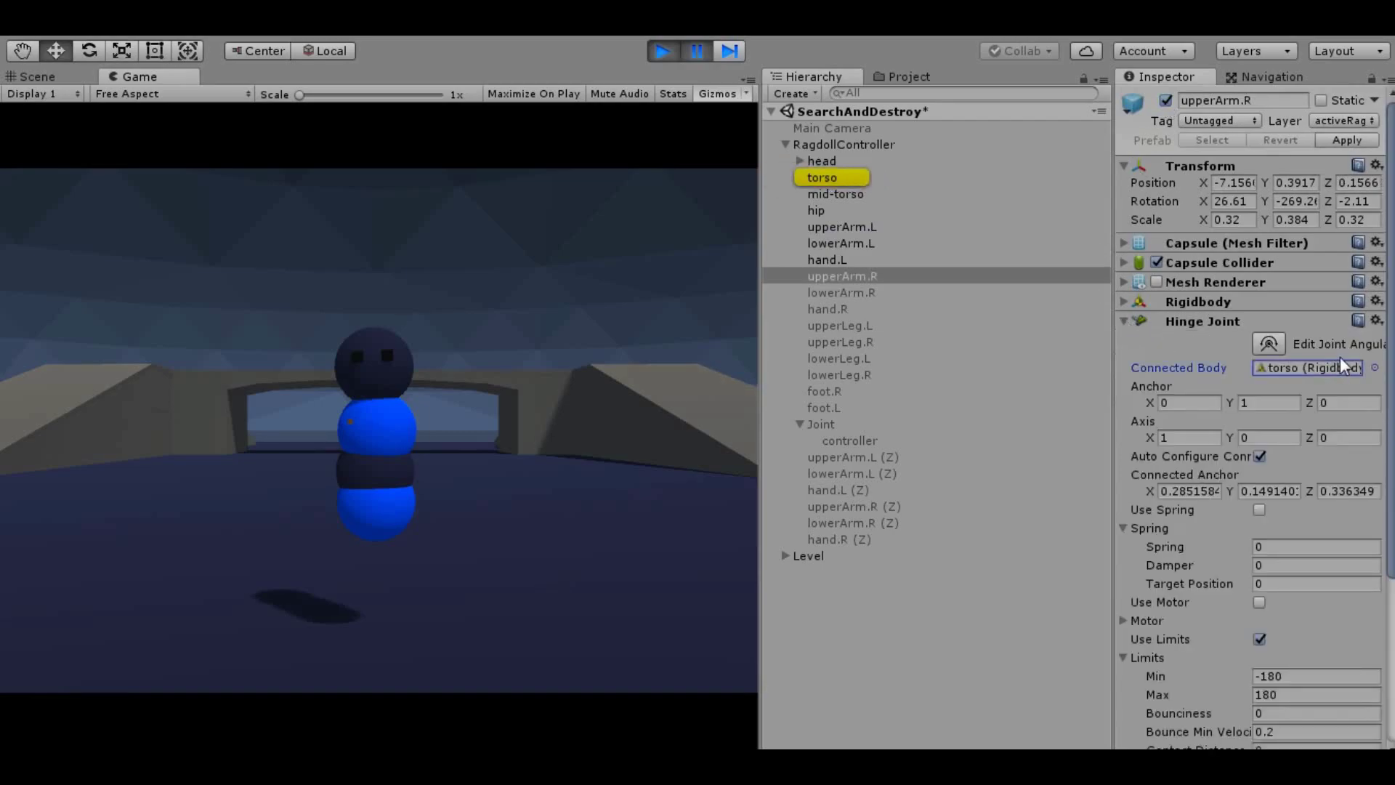
{"action": "scroll", "coordinate": [1388, 378], "scroll_direction": "down", "scroll_amount": 3}
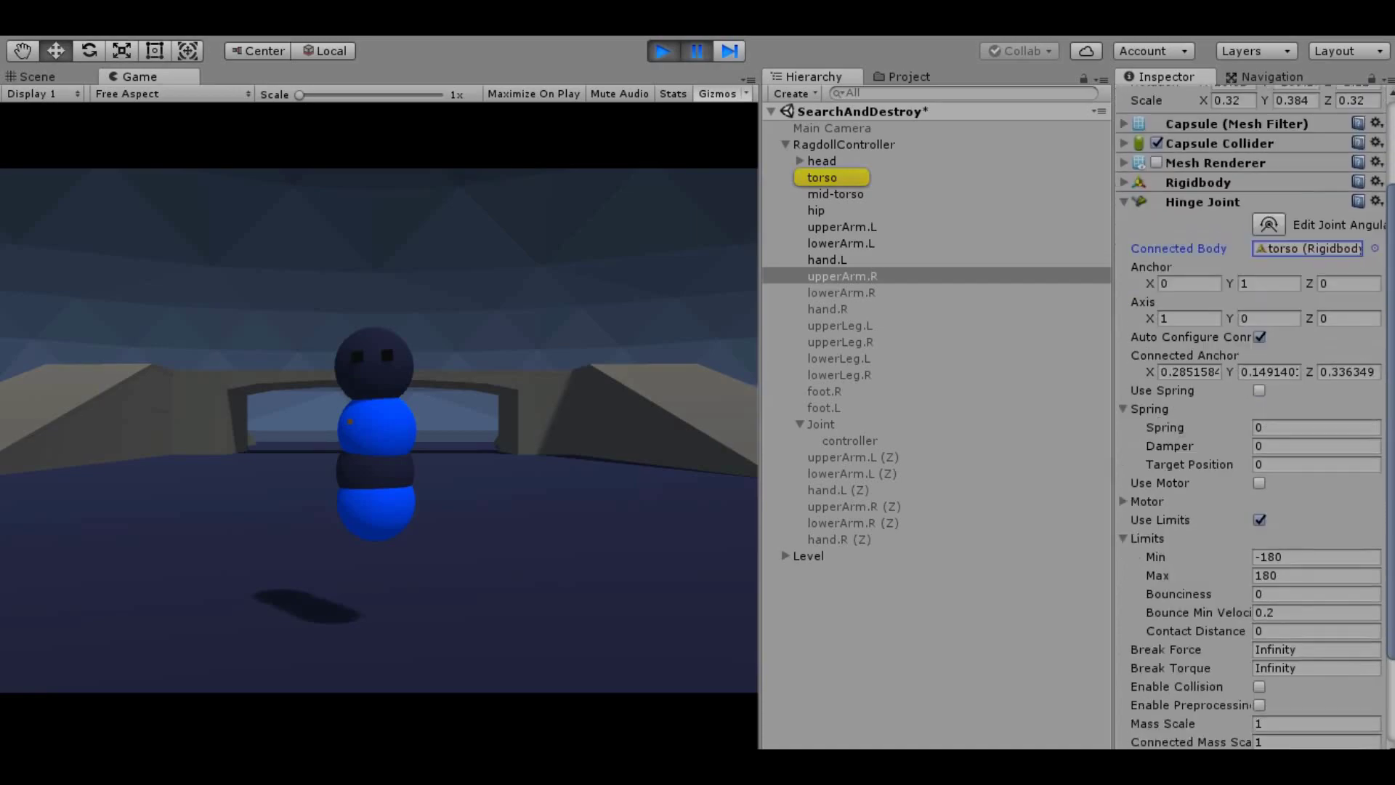
{"action": "scroll", "coordinate": [1249, 436], "scroll_direction": "down", "scroll_amount": 2}
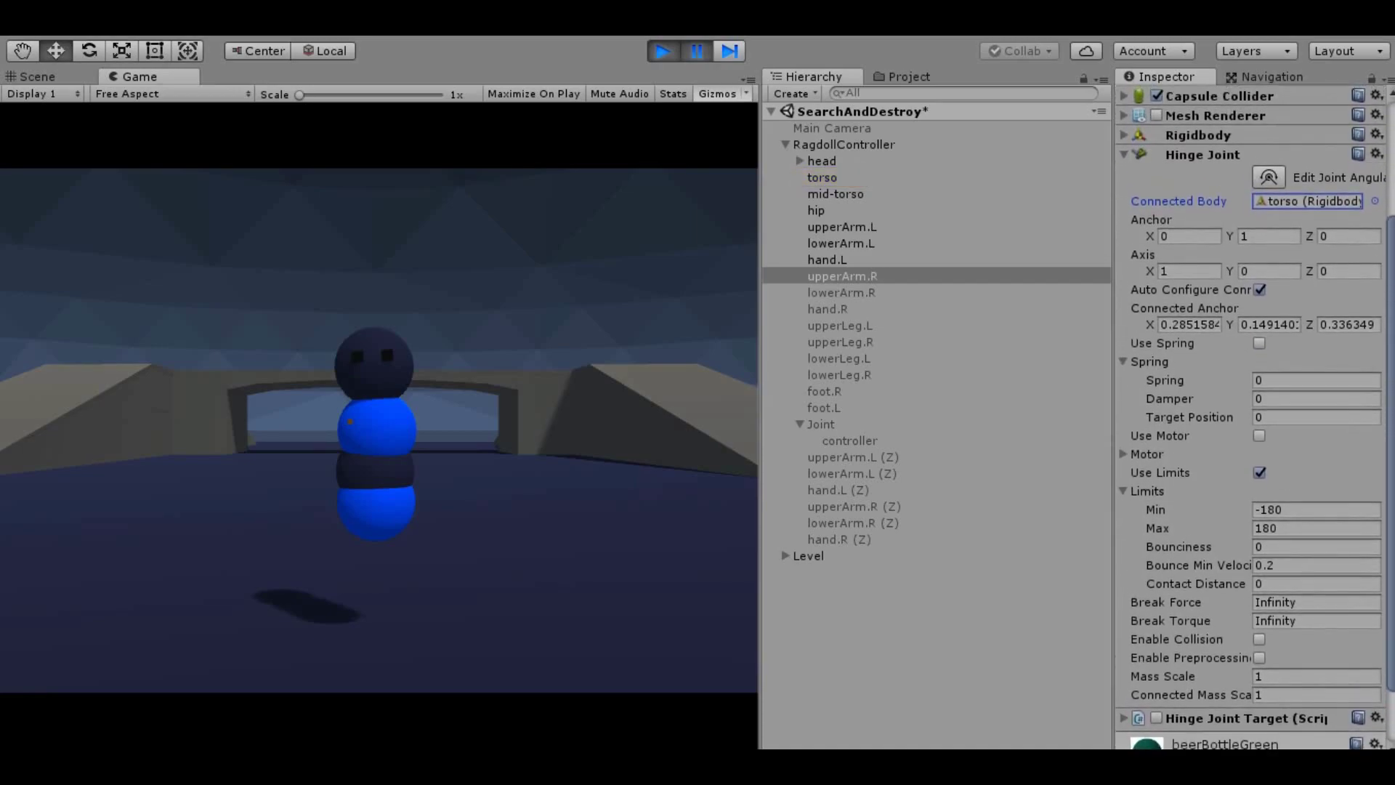
{"action": "scroll", "coordinate": [1214, 350], "scroll_direction": "up", "scroll_amount": 1}
{"action": "scroll", "coordinate": [1214, 350], "scroll_direction": "up", "scroll_amount": 2}
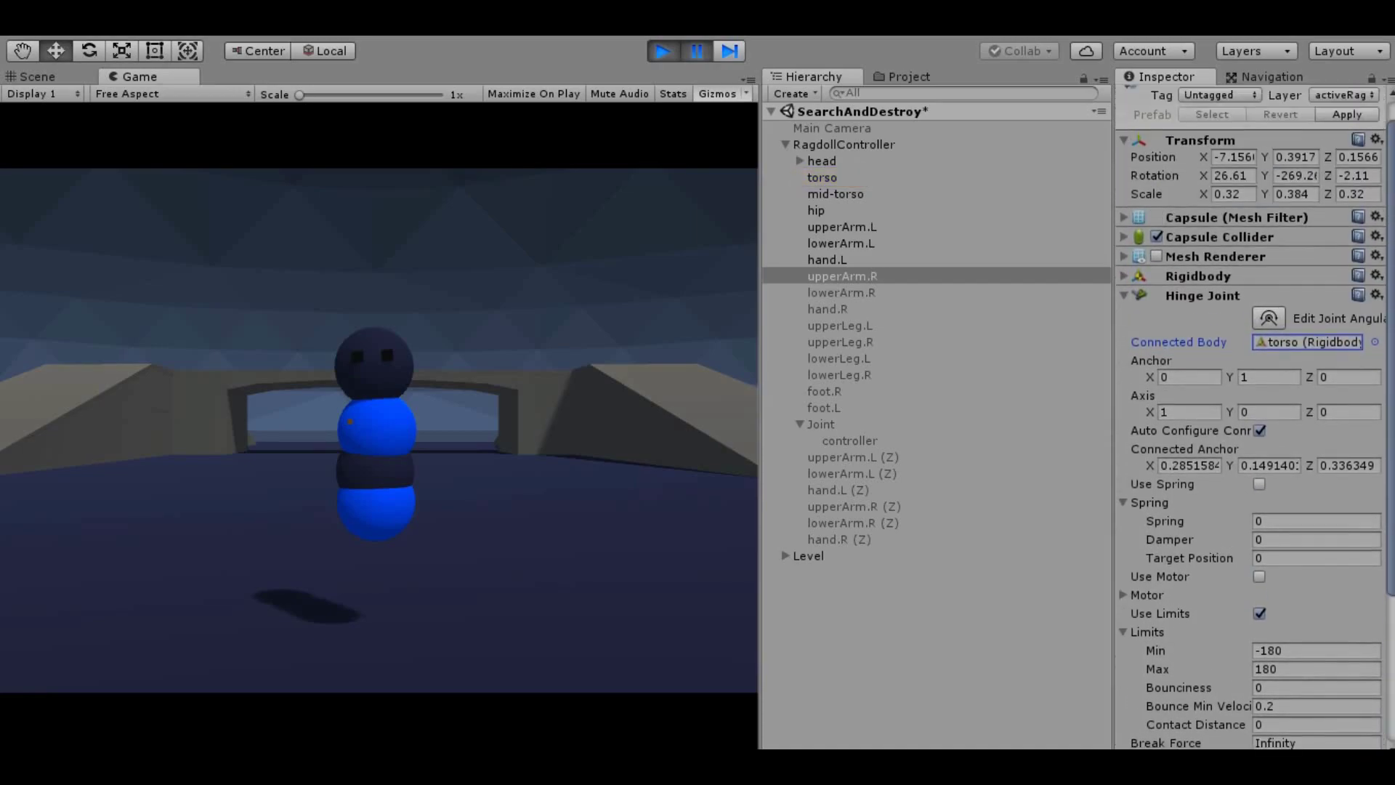
{"action": "scroll", "coordinate": [1214, 350], "scroll_direction": "up", "scroll_amount": 1}
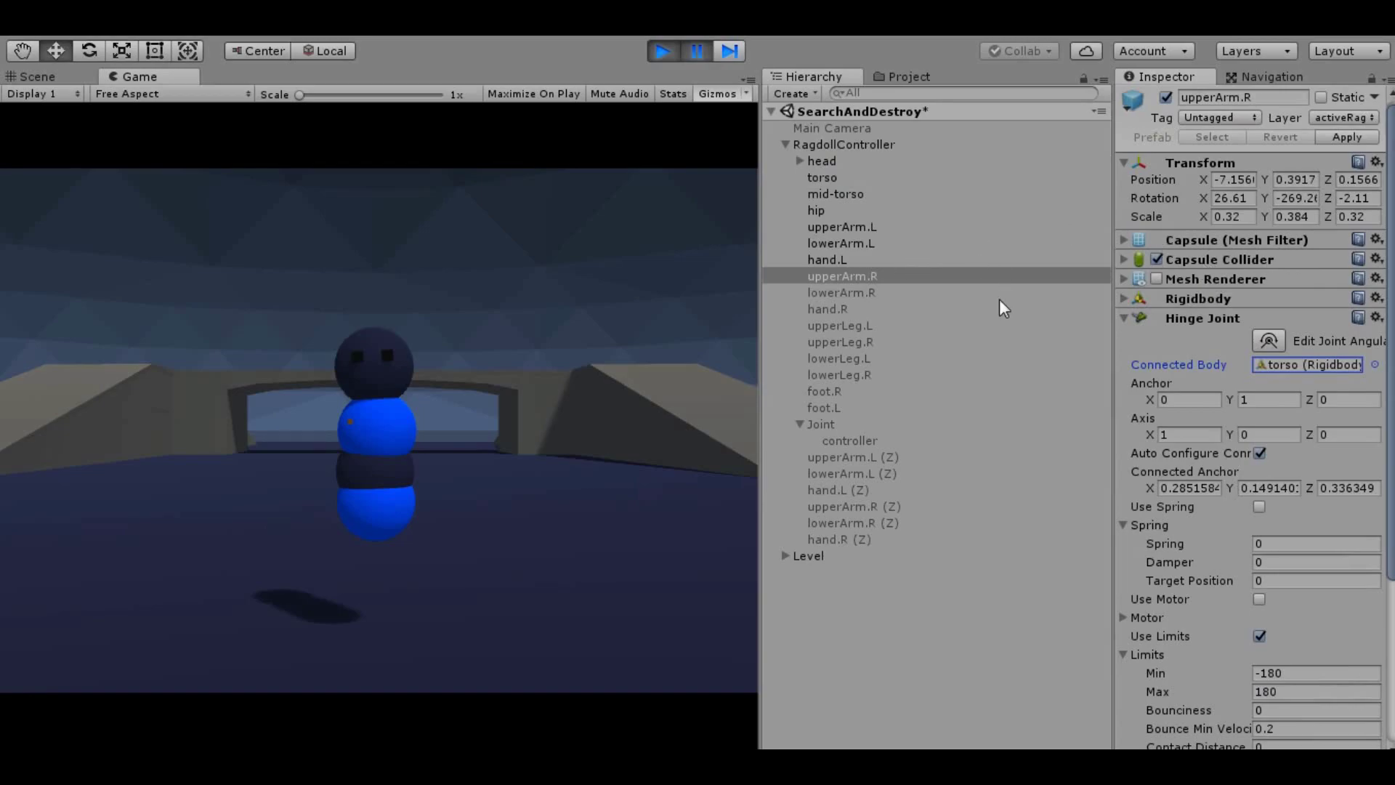
{"action": "left_click", "coordinate": [1130, 300]}
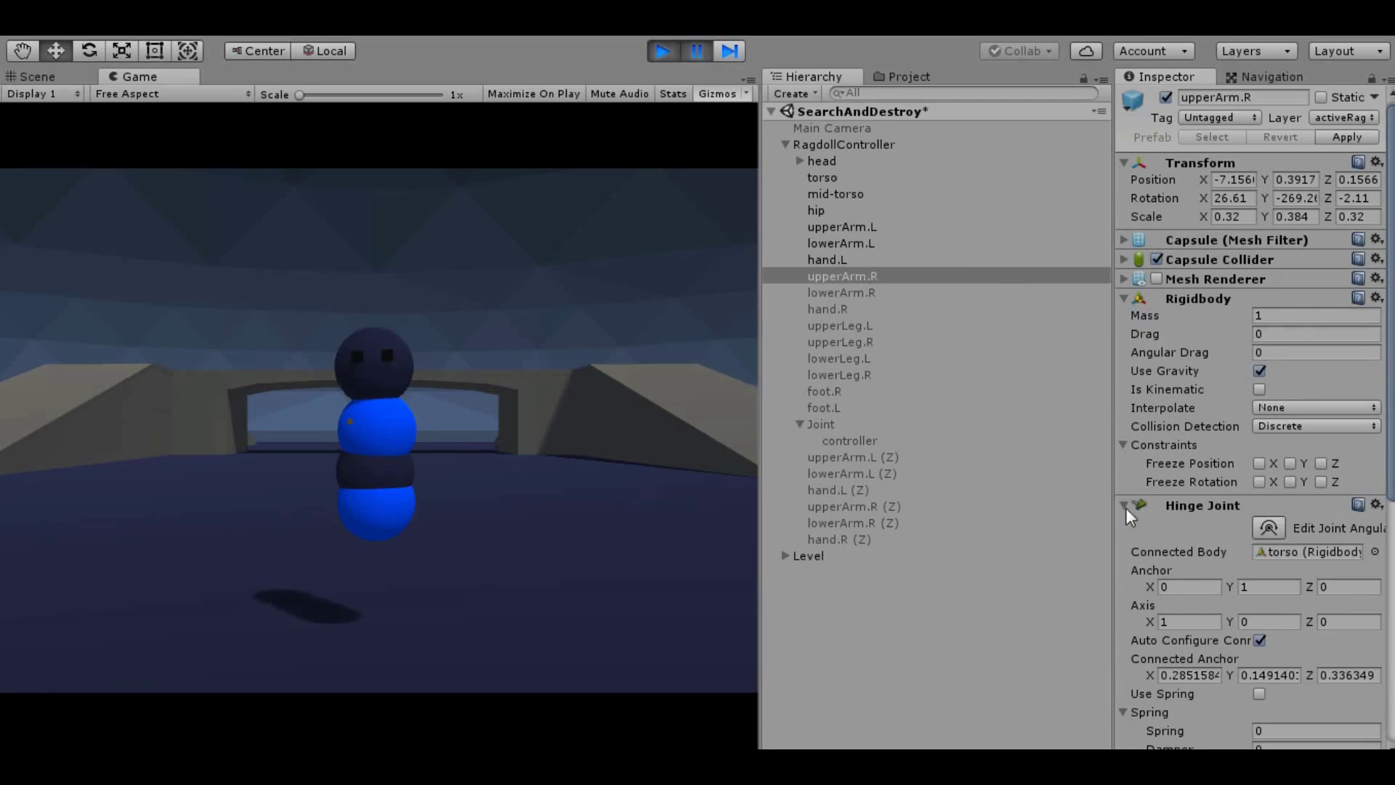
{"action": "left_click", "coordinate": [1125, 506]}
{"action": "left_click", "coordinate": [1124, 302]}
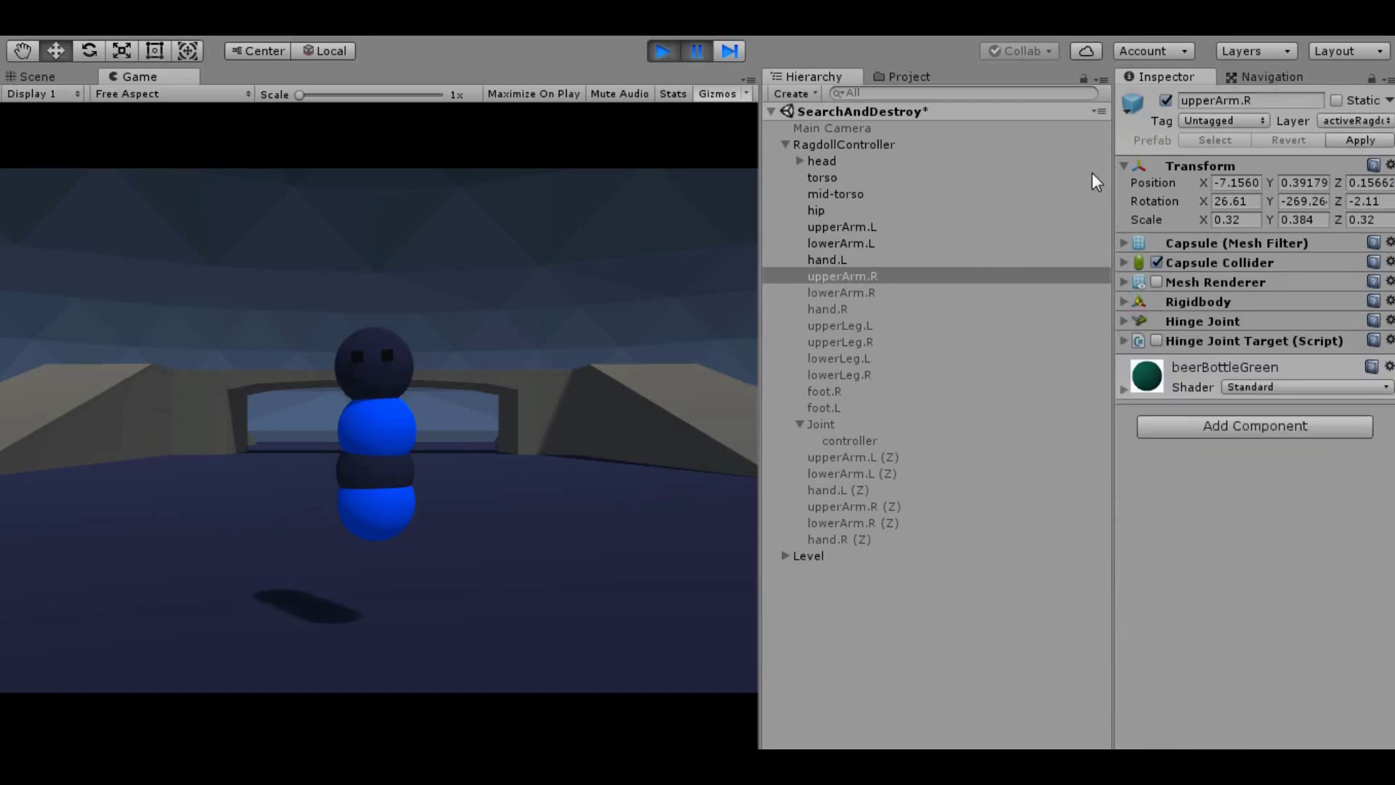
Re-enable lowerArm.R, confirm its hinge joint connects to upperArm.R, and check its Rigidbody.
{"action": "left_click", "coordinate": [926, 292]}
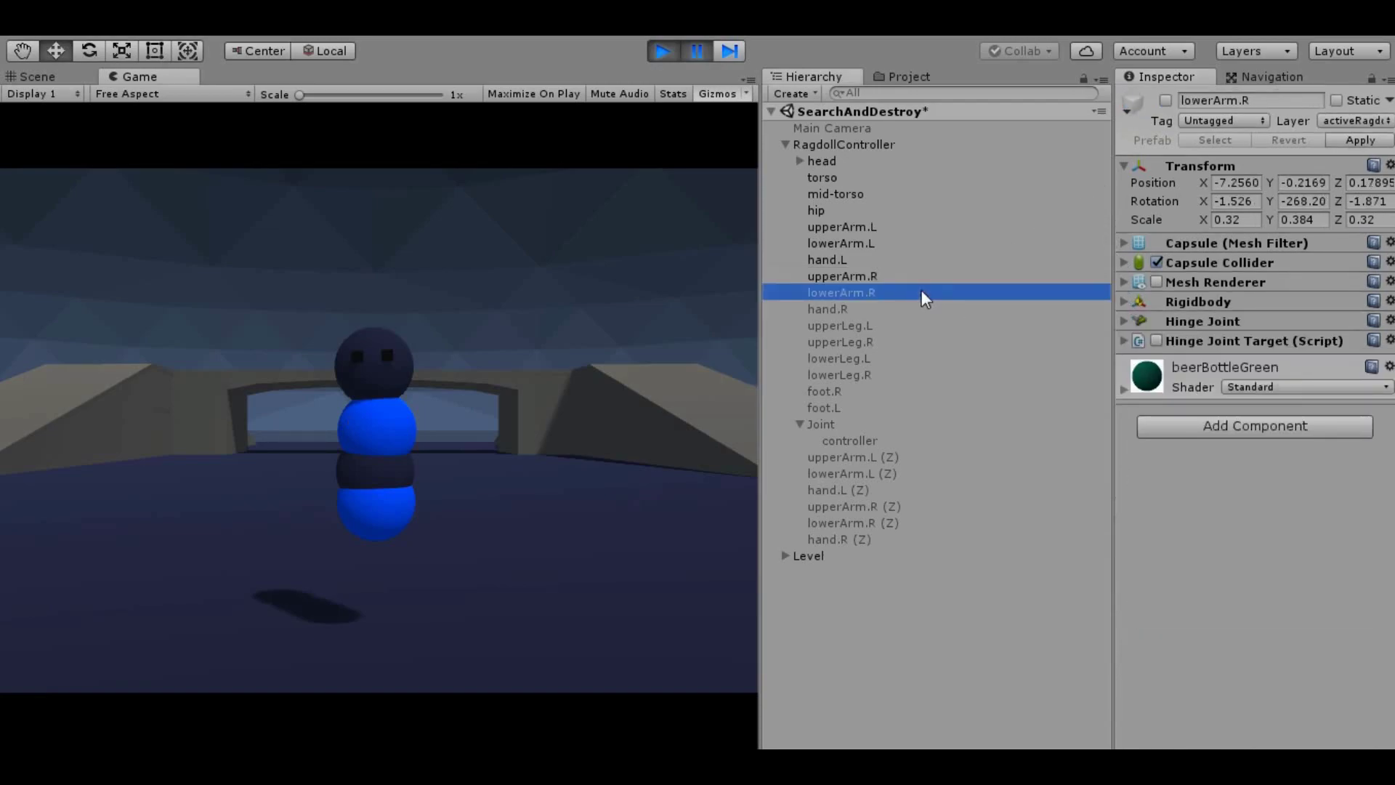
{"action": "left_click", "coordinate": [1166, 101]}
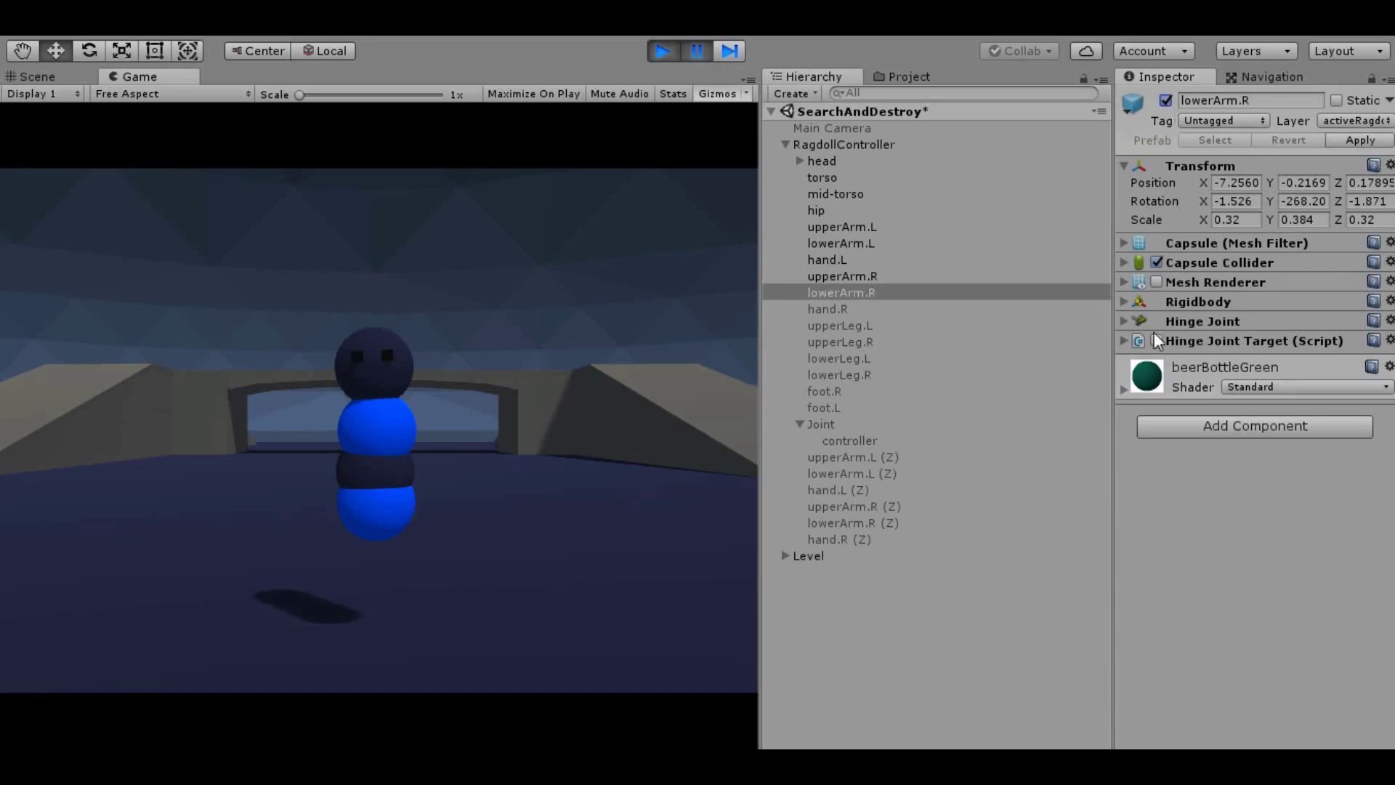
{"action": "left_click", "coordinate": [1124, 321]}
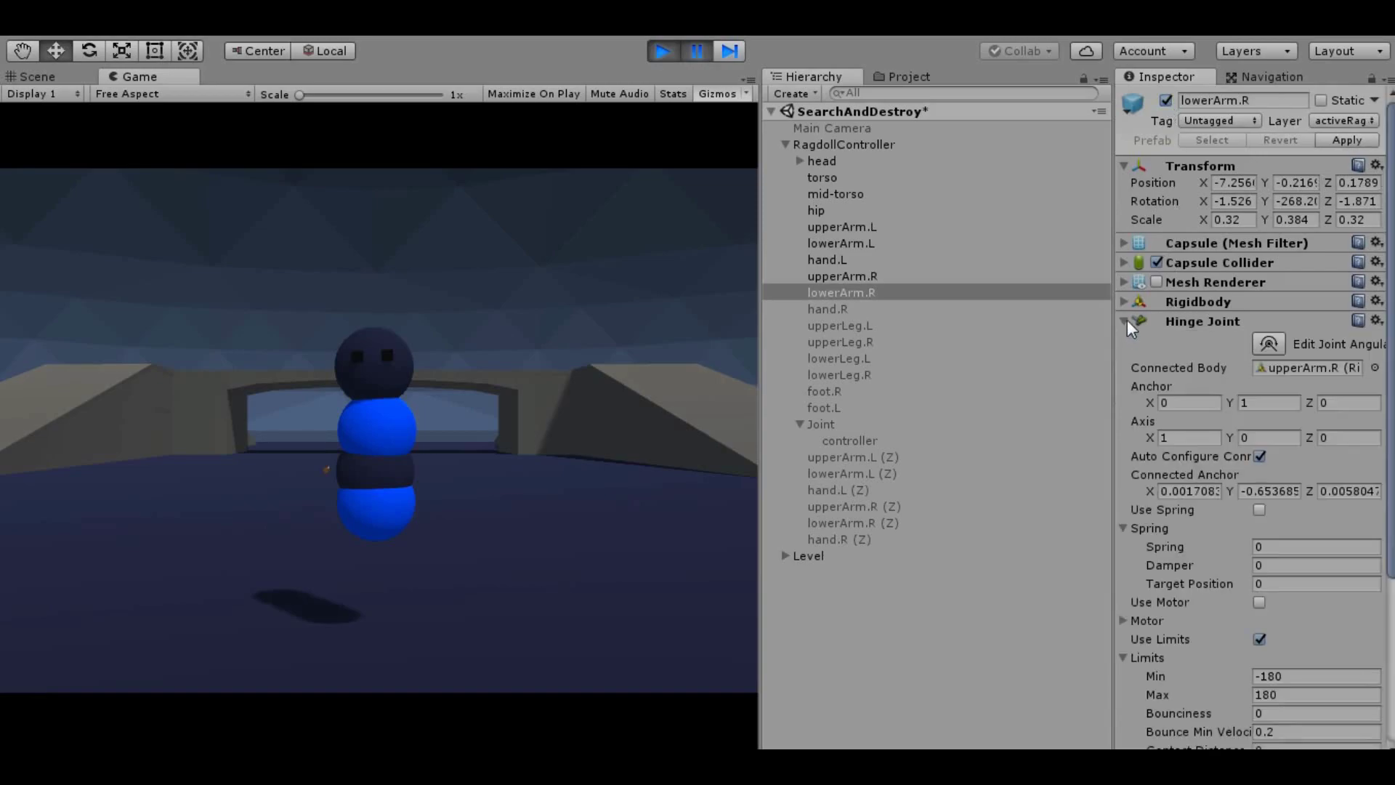
{"action": "left_click", "coordinate": [1286, 367]}
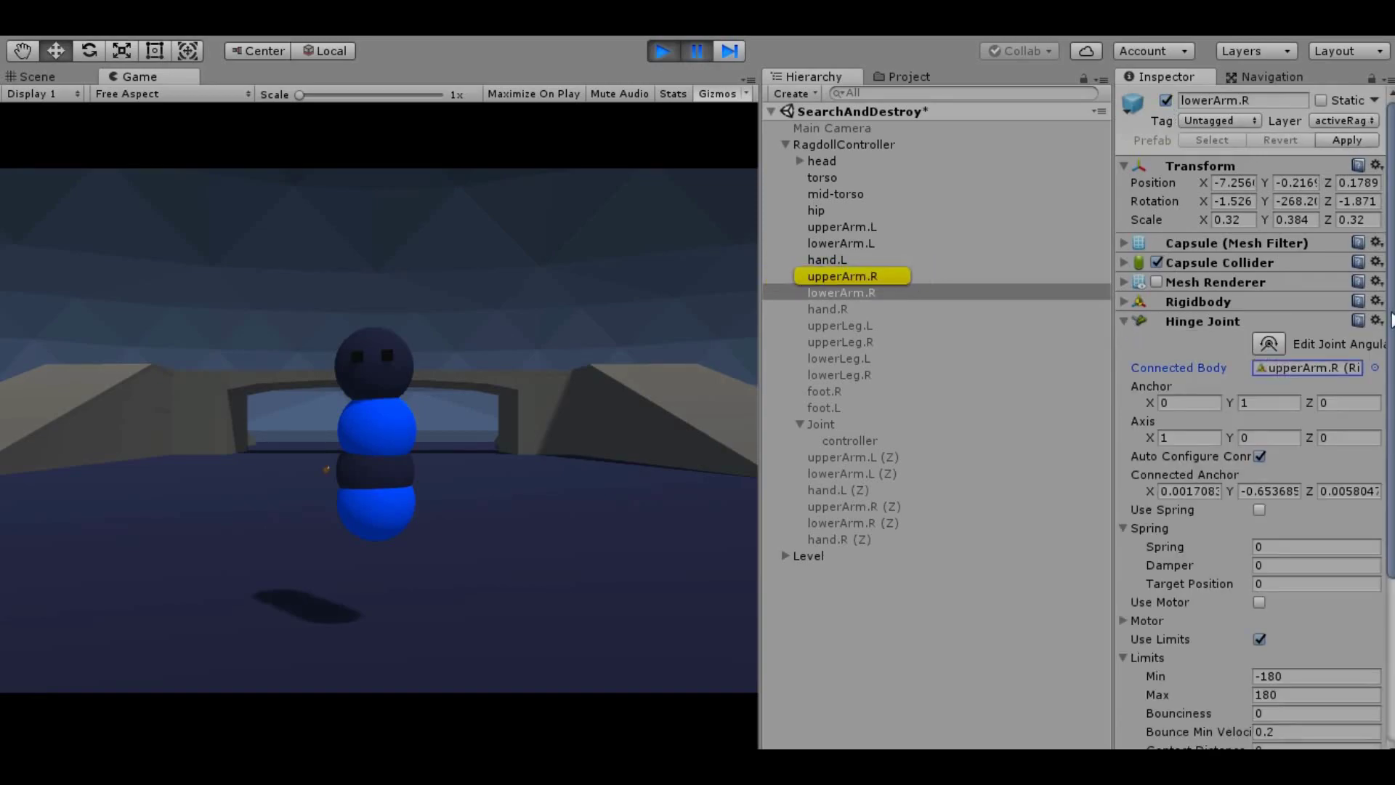
{"action": "scroll", "coordinate": [1392, 320], "scroll_direction": "down", "scroll_amount": 5}
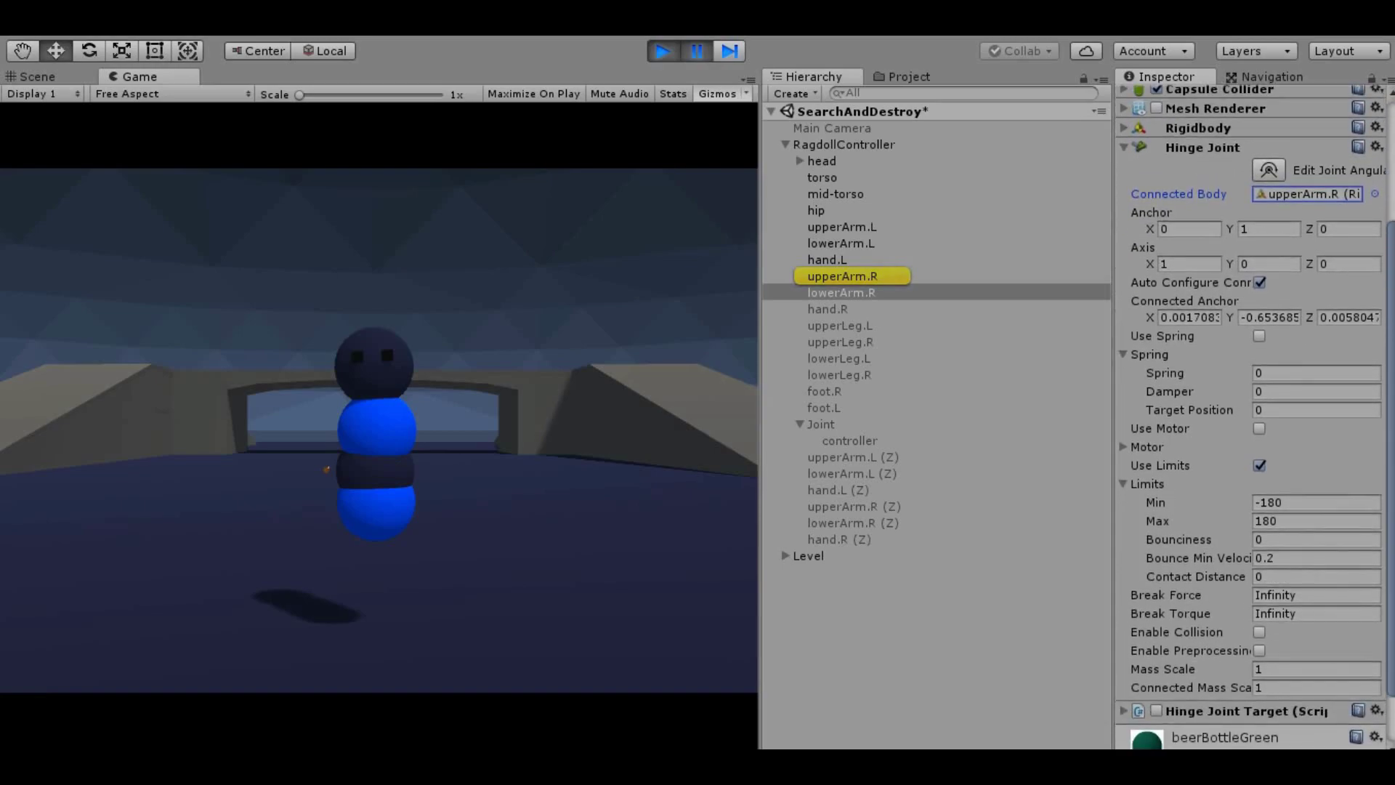
{"action": "scroll", "coordinate": [1142, 300], "scroll_direction": "up", "scroll_amount": 2}
{"action": "scroll", "coordinate": [1142, 301], "scroll_direction": "up", "scroll_amount": 3}
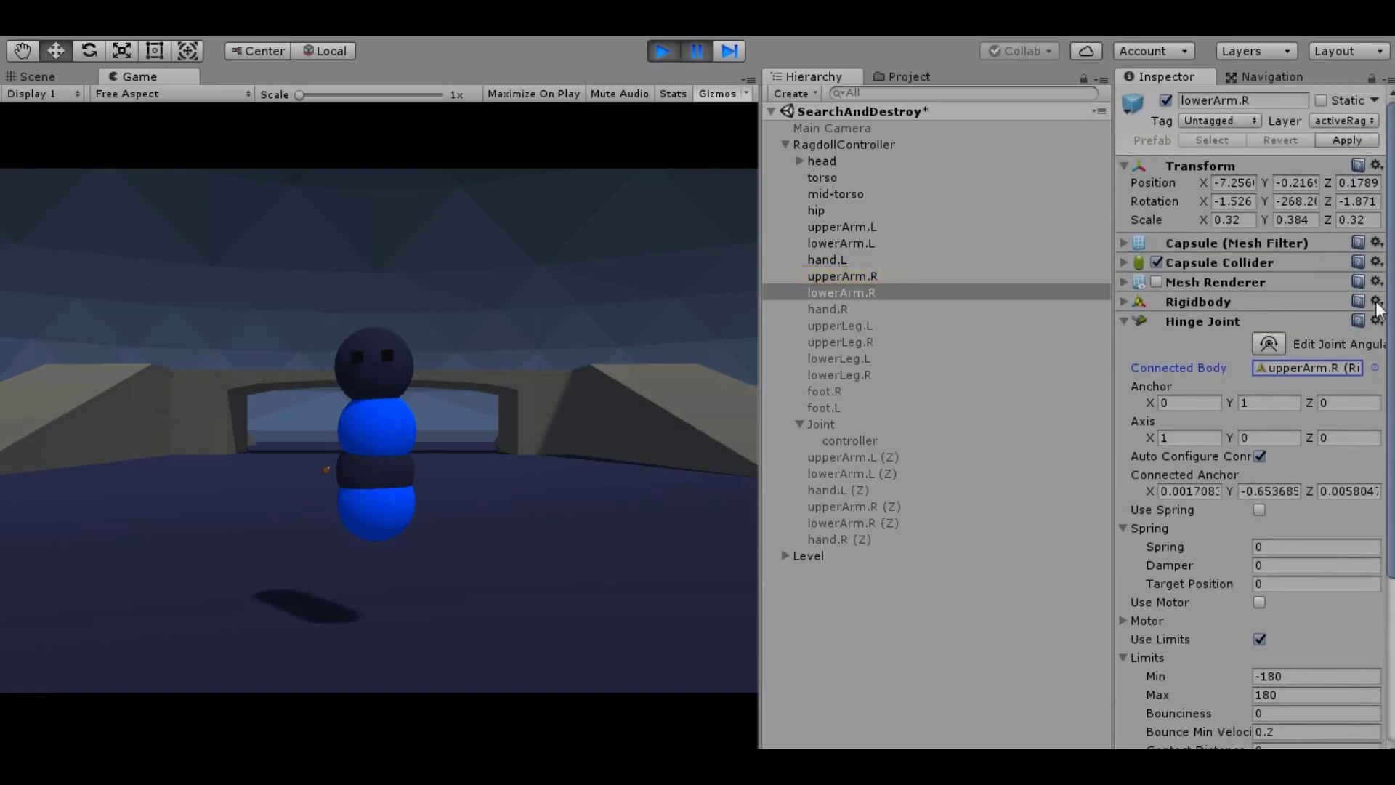
{"action": "left_click", "coordinate": [1125, 317]}
{"action": "left_click", "coordinate": [1124, 303]}
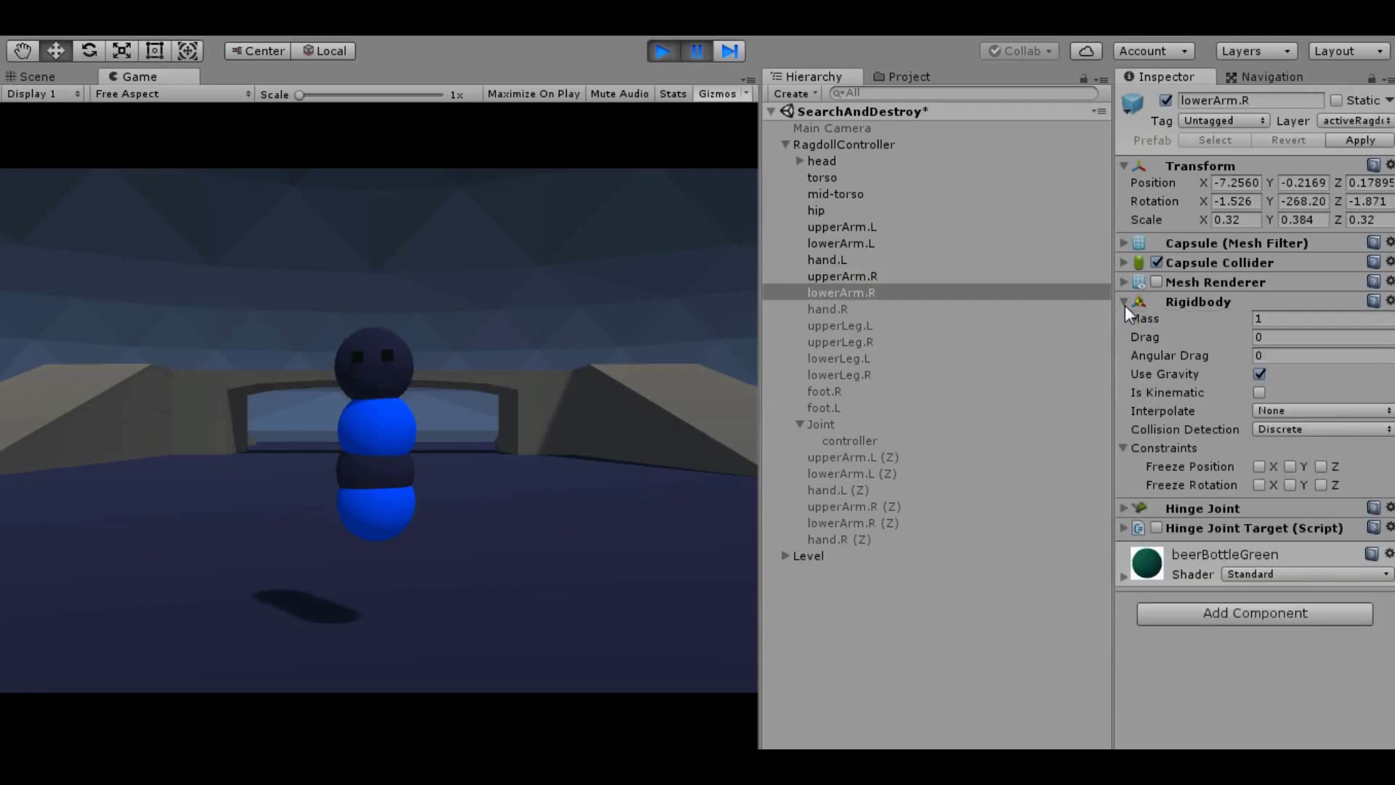
{"action": "left_click", "coordinate": [1125, 303]}
Confirm hand.R's hinge joint connects to lowerArm.R with limits -180 to 180, and check its Rigidbody.
{"action": "left_click", "coordinate": [872, 307]}
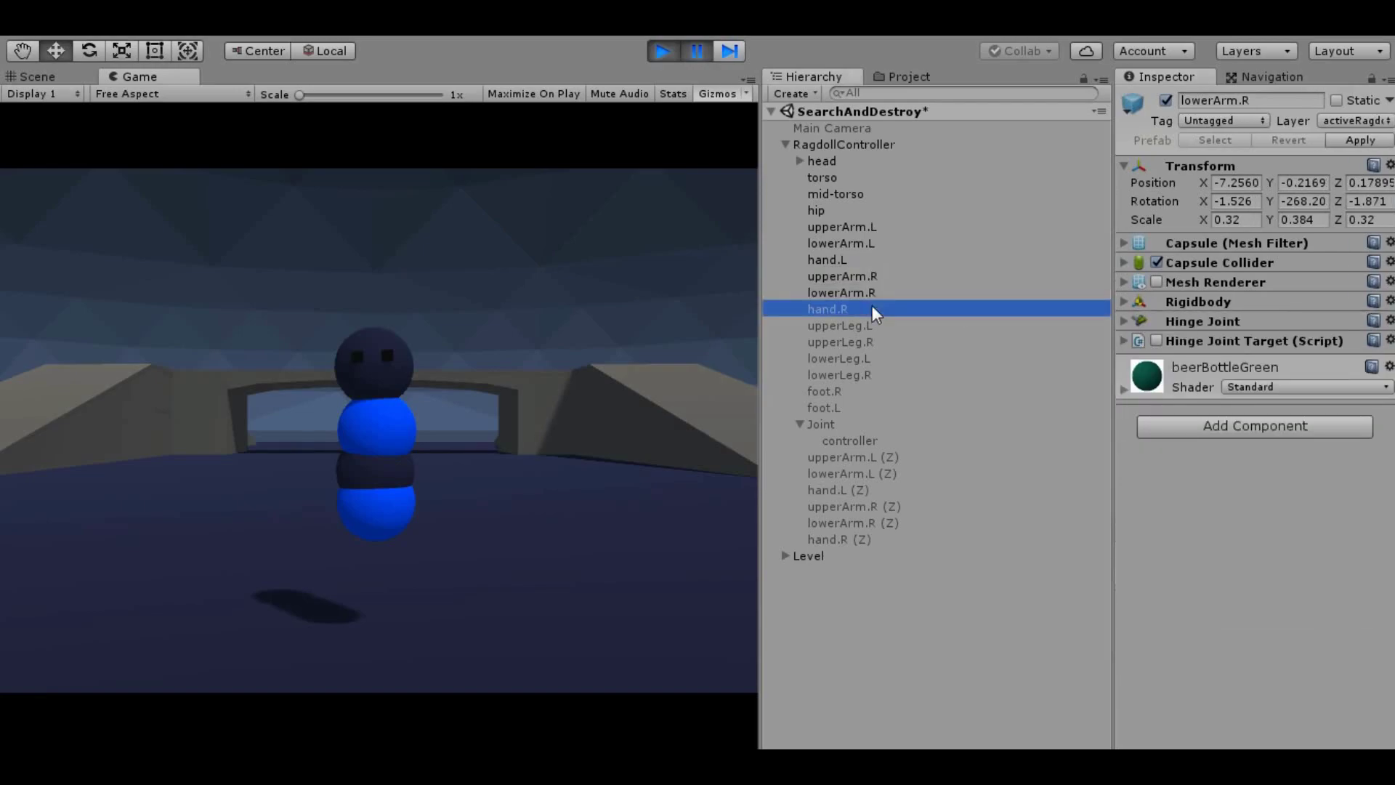
{"action": "left_click", "coordinate": [1125, 321]}
{"action": "scroll", "coordinate": [1250, 414], "scroll_direction": "down", "scroll_amount": 5}
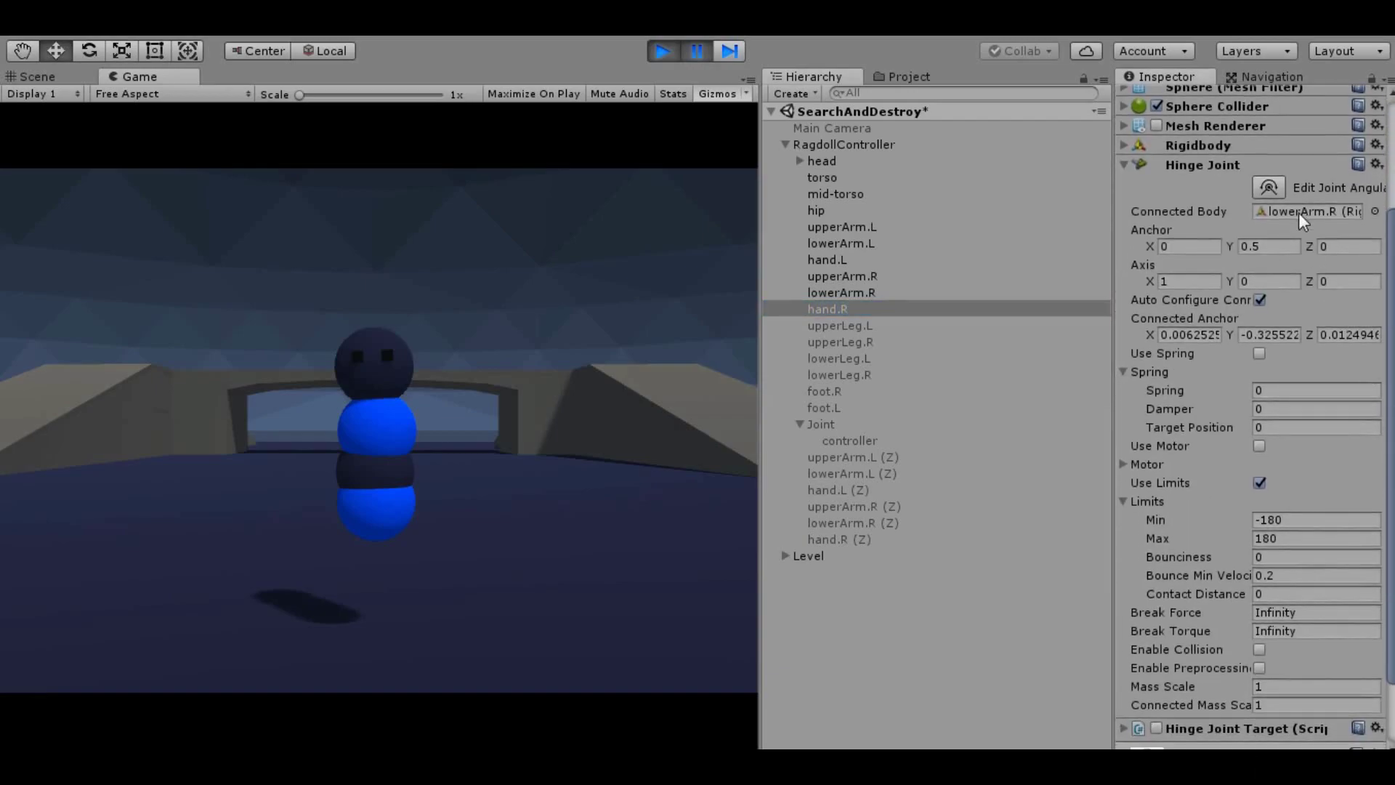
{"action": "left_click", "coordinate": [1297, 213]}
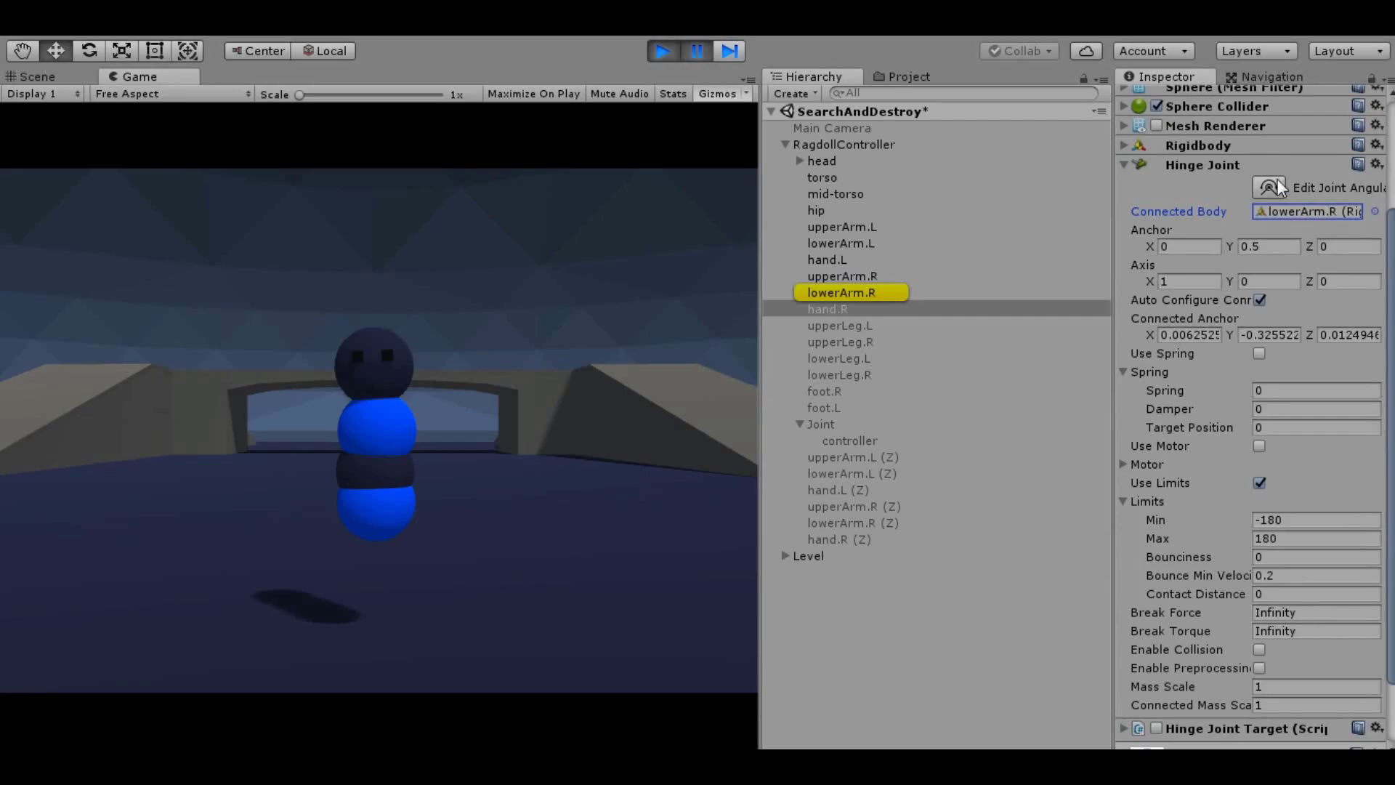
{"action": "left_click", "coordinate": [1126, 165]}
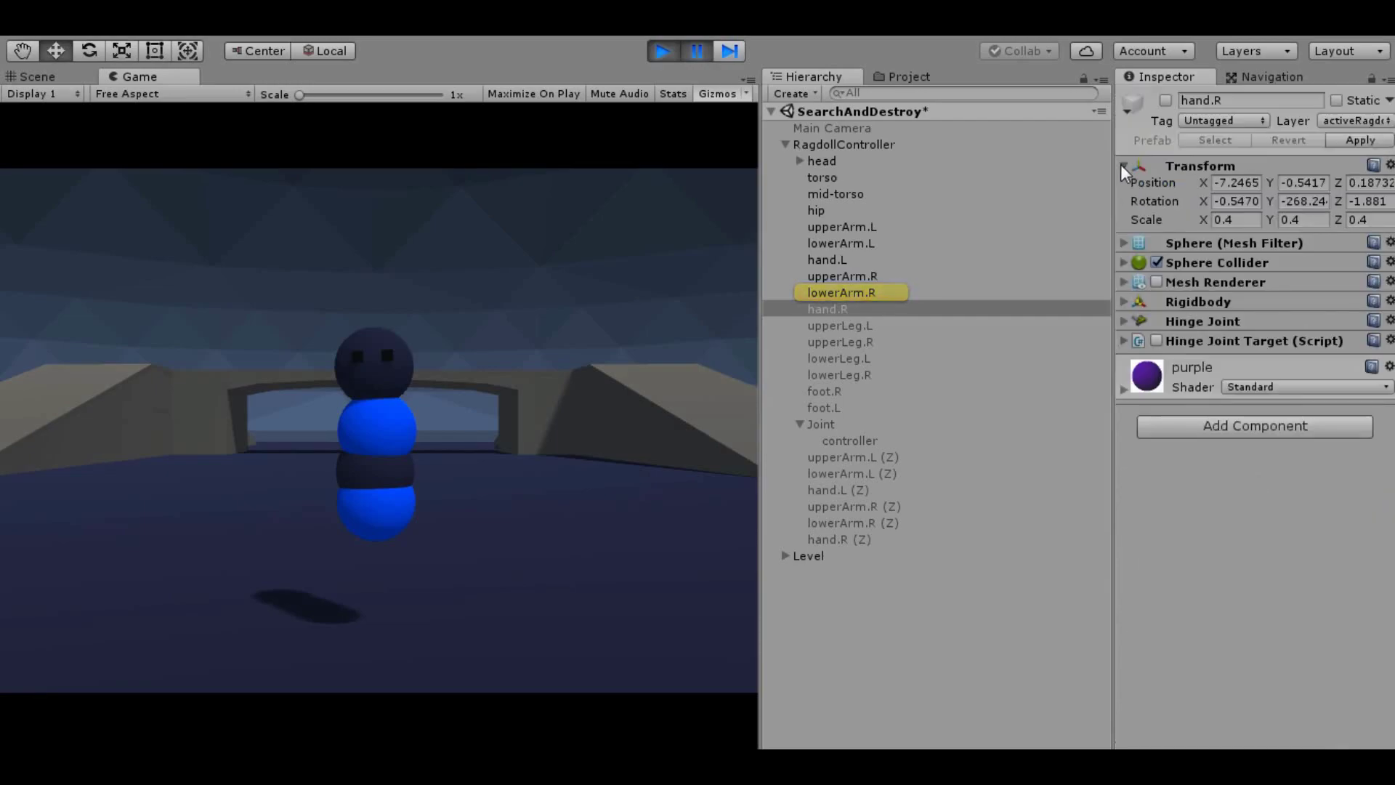
{"action": "left_click", "coordinate": [1123, 301]}
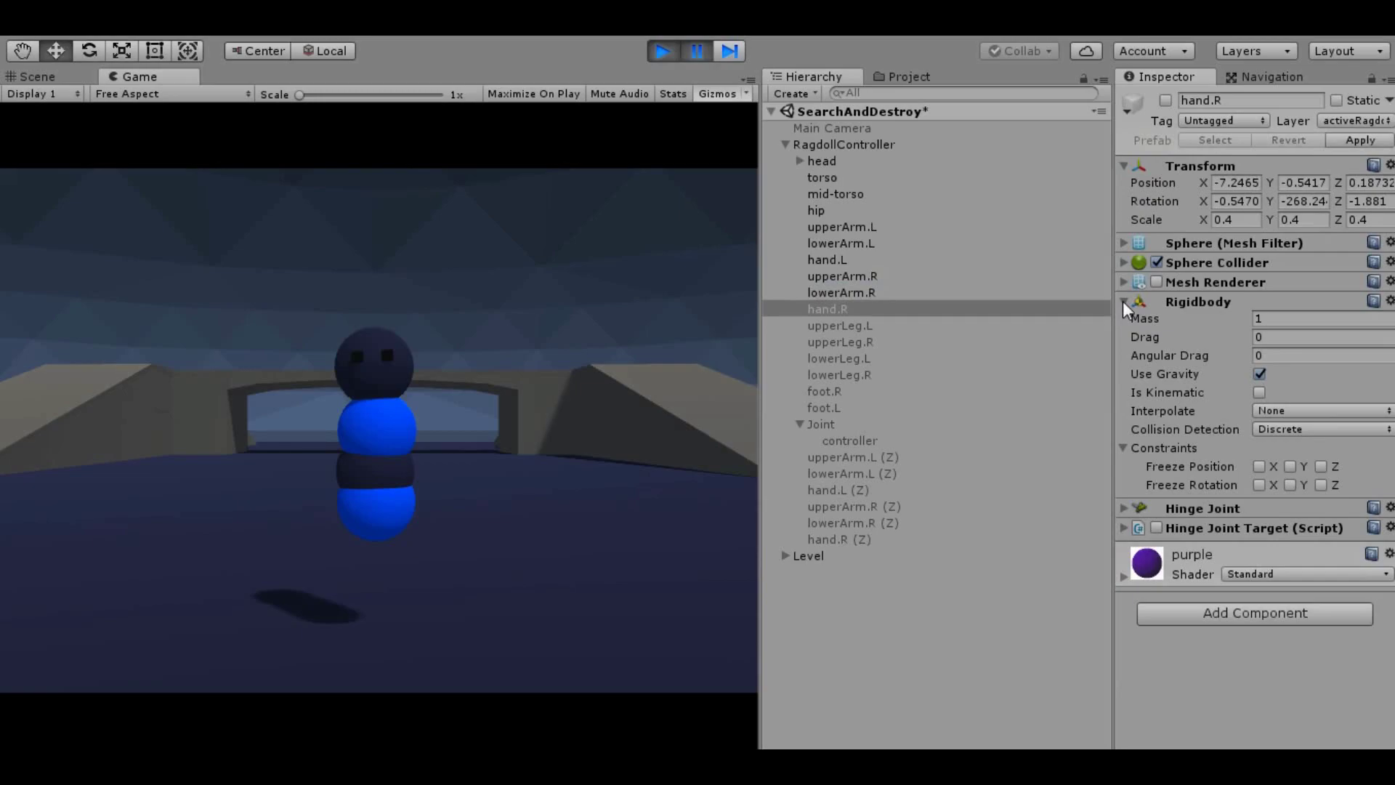
{"action": "left_click", "coordinate": [1122, 301]}
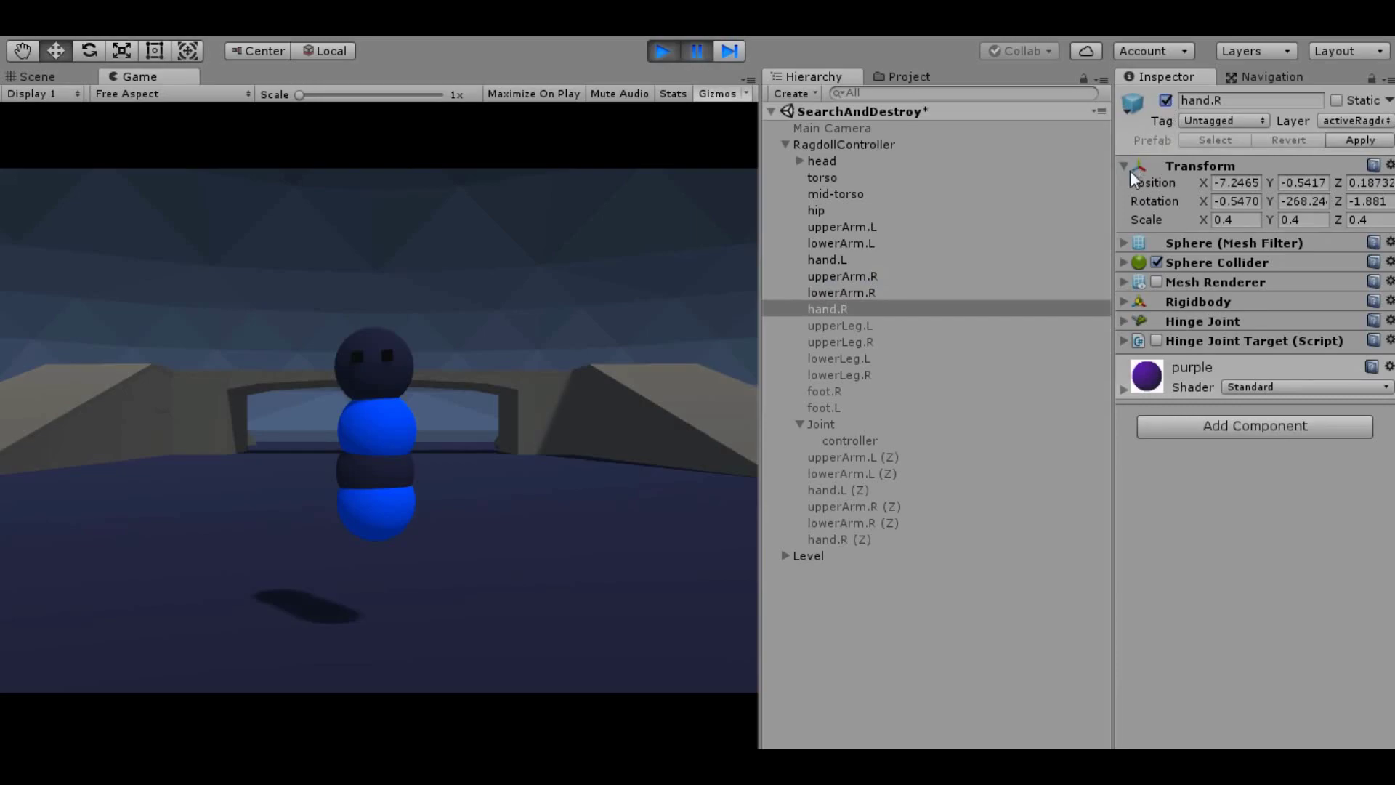
Review upperLeg.L's hinge joint and rigidbody settings, then re-enable upperLeg.L.
{"action": "left_click", "coordinate": [873, 325]}
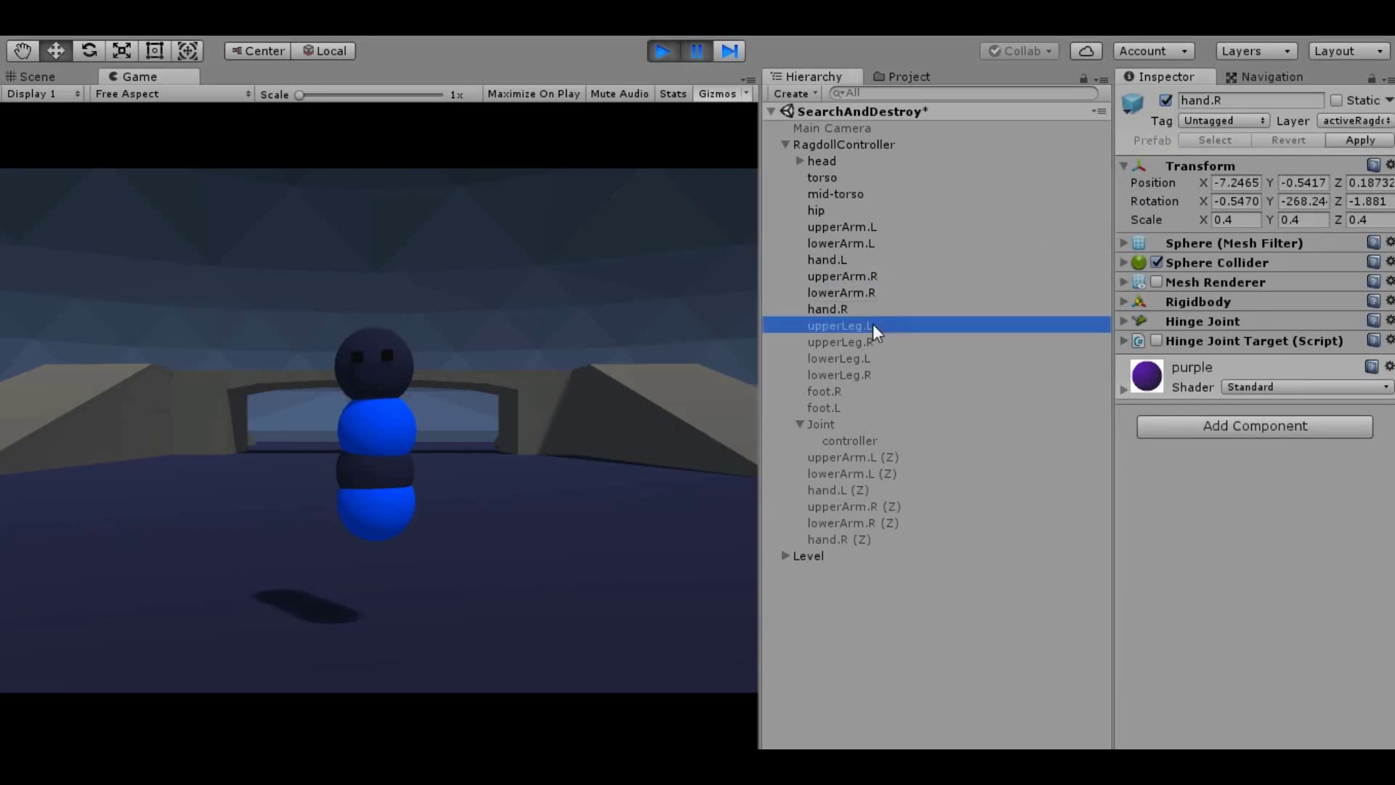
{"action": "left_click", "coordinate": [1125, 320]}
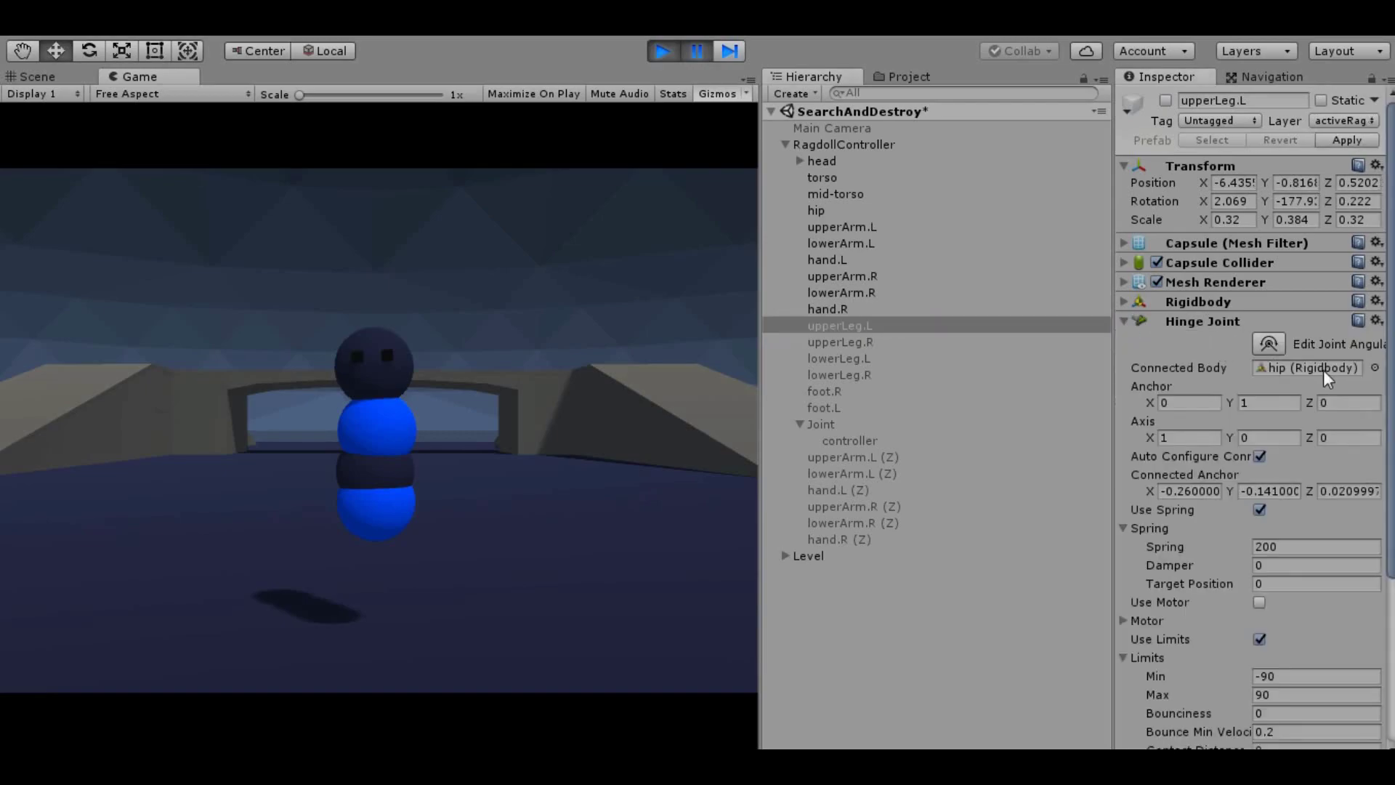
{"action": "scroll", "coordinate": [1323, 369], "scroll_direction": "down", "scroll_amount": 3}
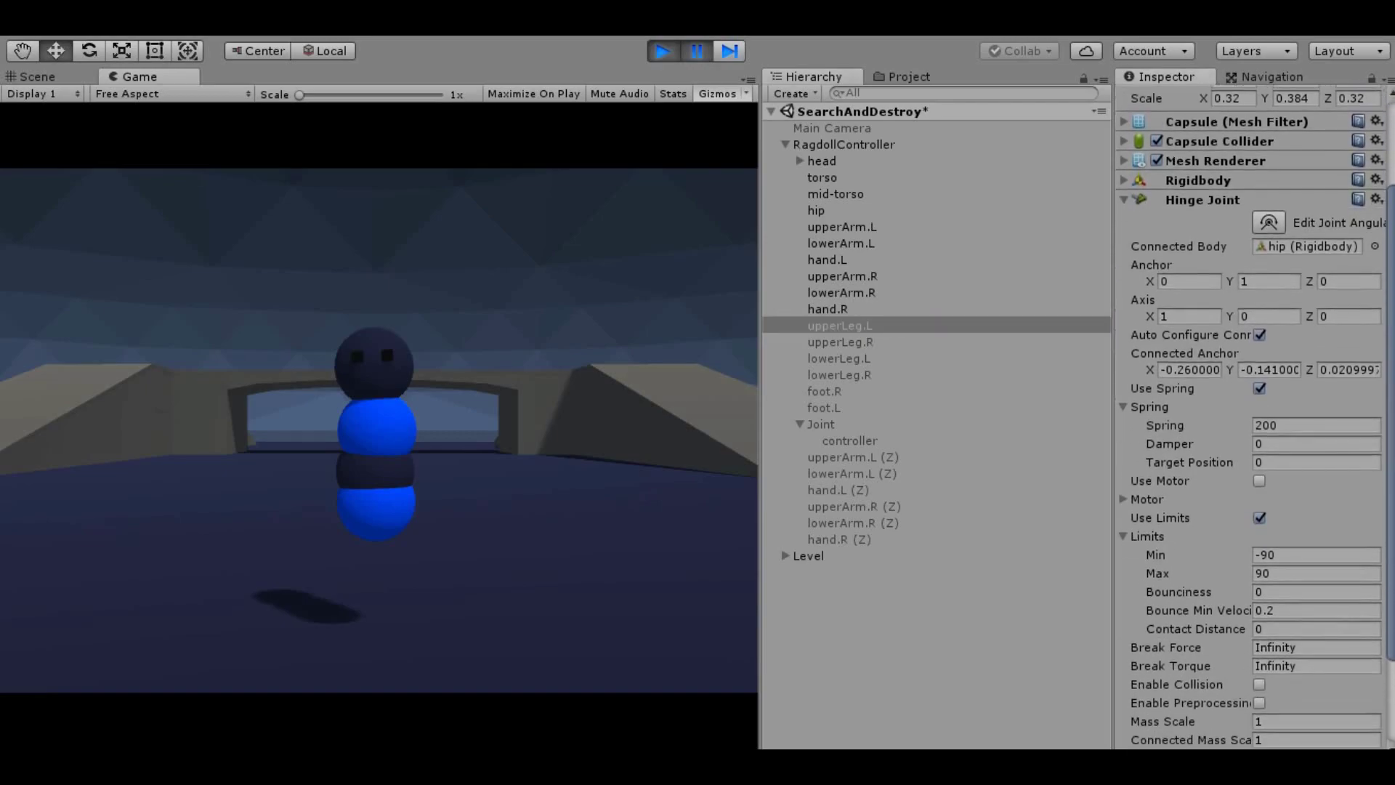
{"action": "scroll", "coordinate": [1250, 416], "scroll_direction": "down", "scroll_amount": 1}
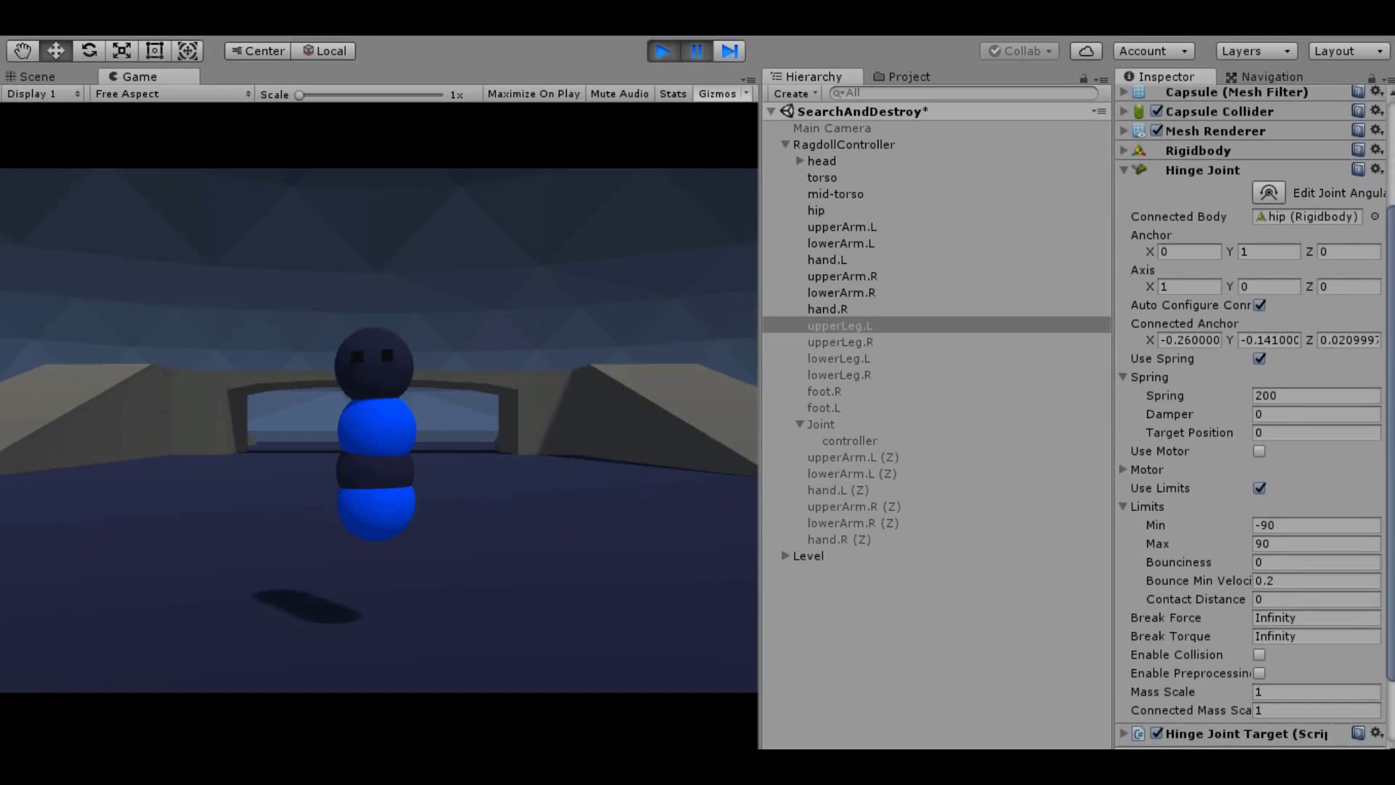
{"action": "scroll", "coordinate": [1250, 418], "scroll_direction": "up", "scroll_amount": 1}
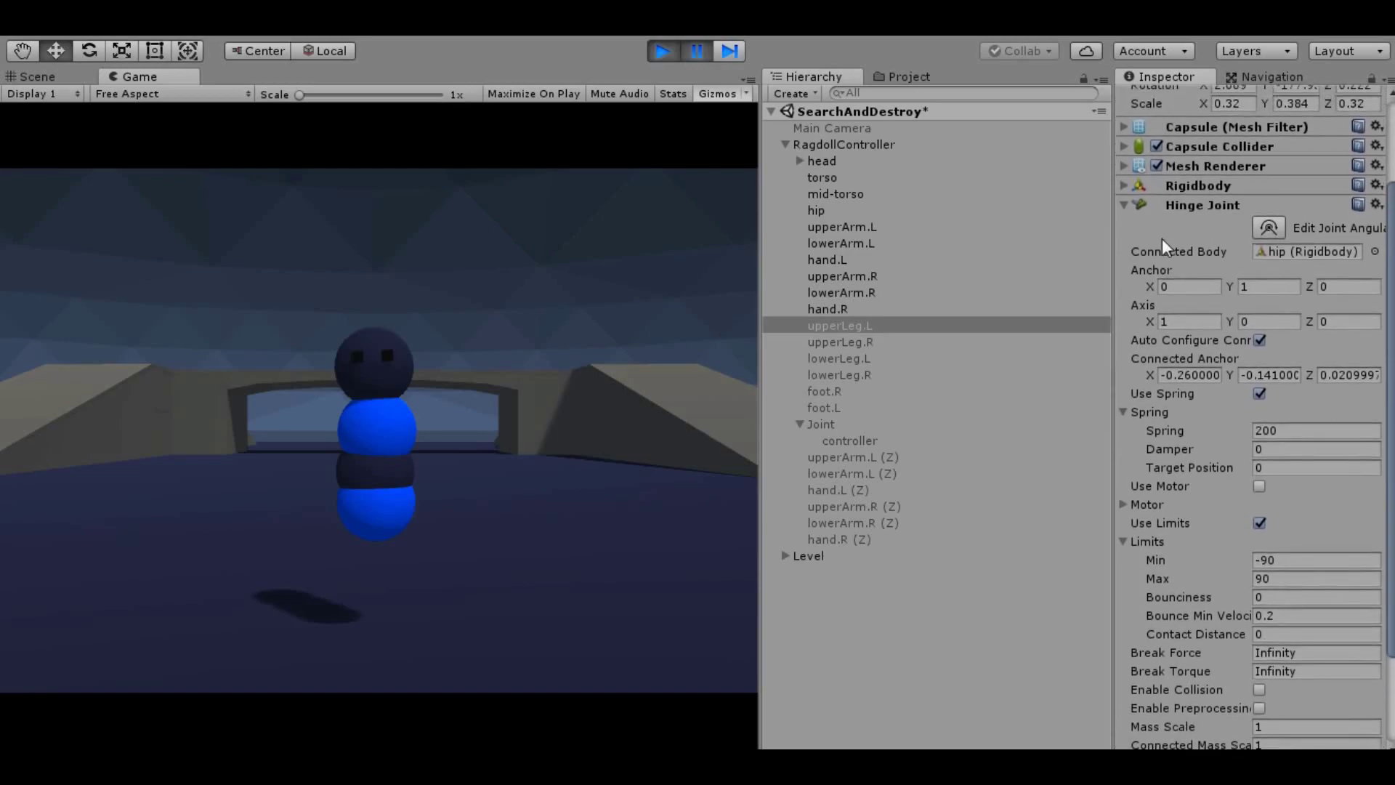
{"action": "left_click", "coordinate": [1121, 203]}
{"action": "left_click", "coordinate": [1125, 302]}
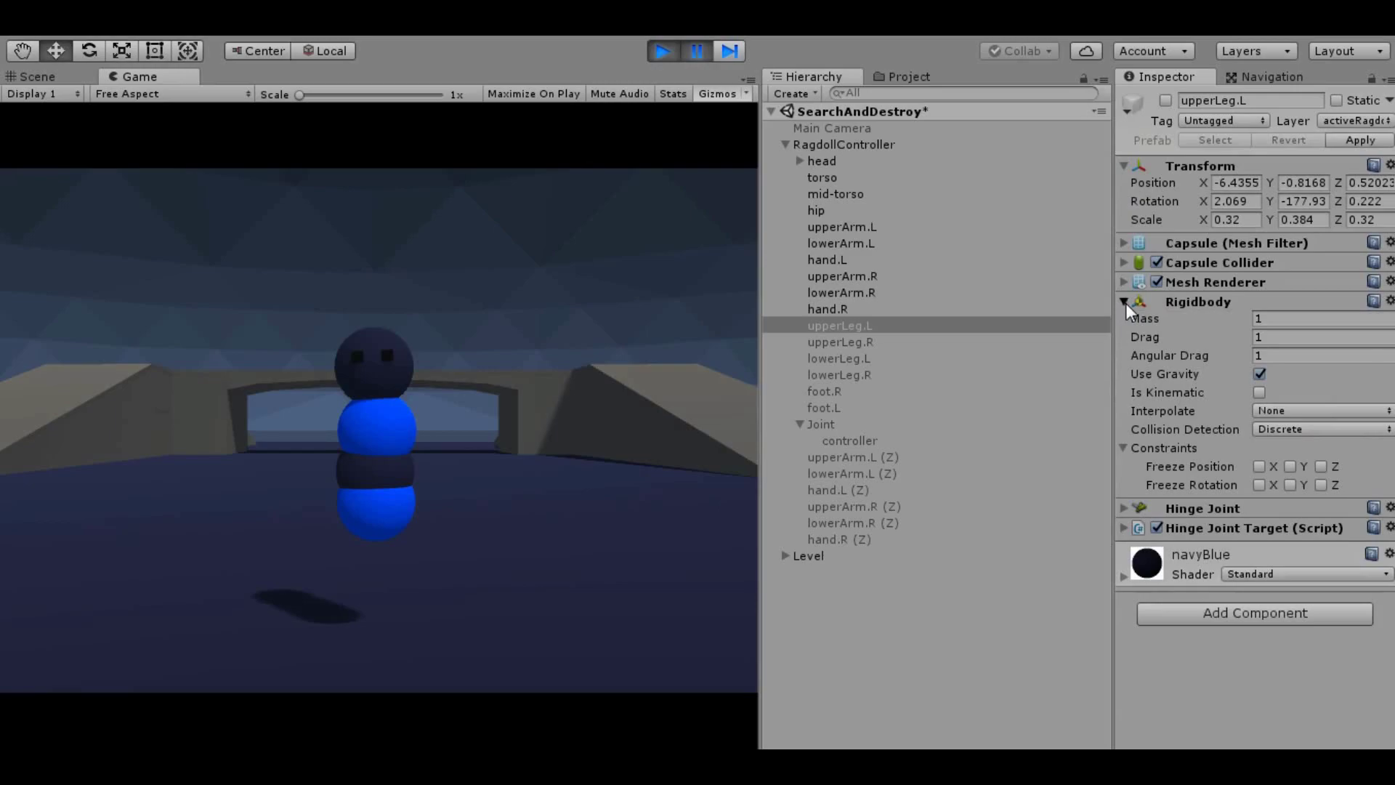
{"action": "left_click", "coordinate": [1124, 302]}
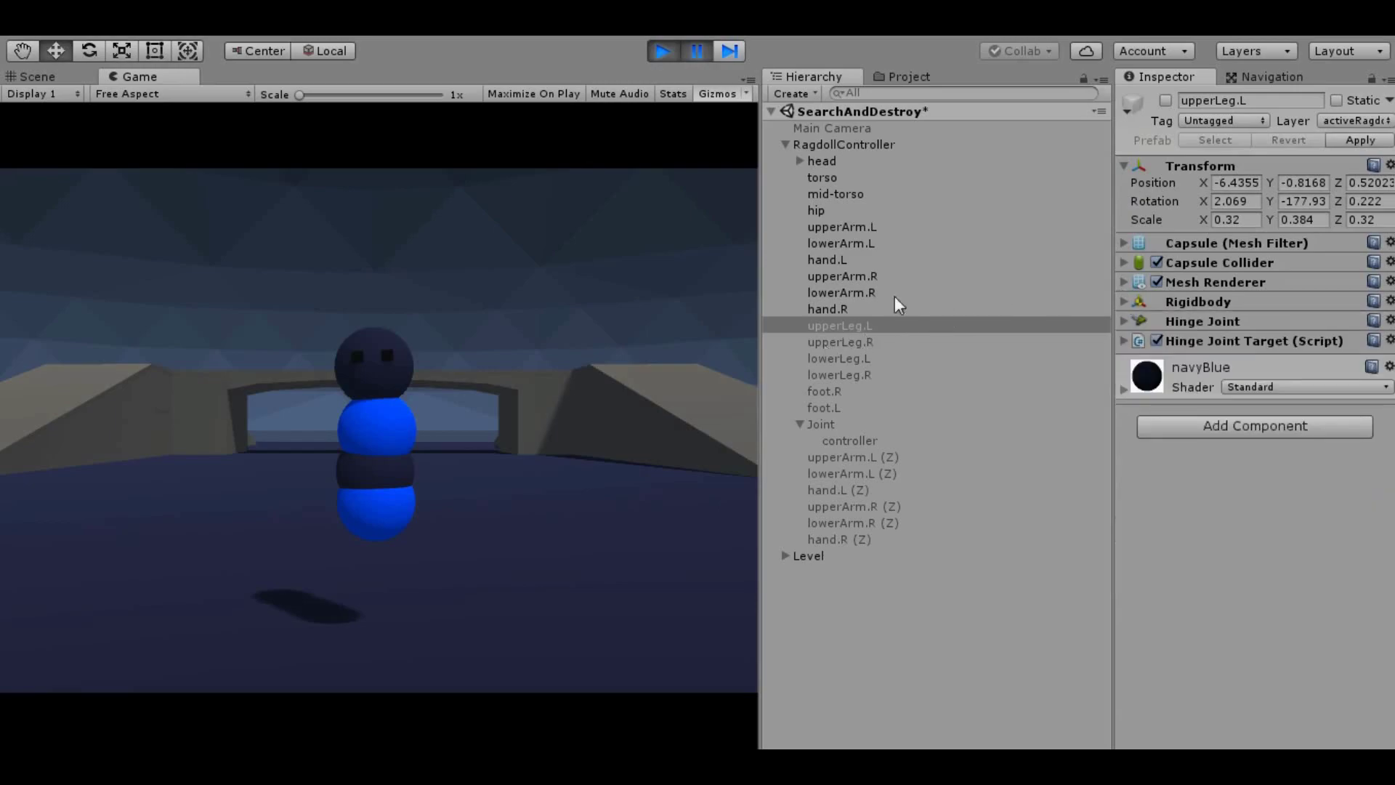
{"action": "left_click", "coordinate": [1165, 101]}
Activate upperLeg.R and verify its hinge joint connects to hip, then review its rigidbody.
{"action": "left_click", "coordinate": [868, 342]}
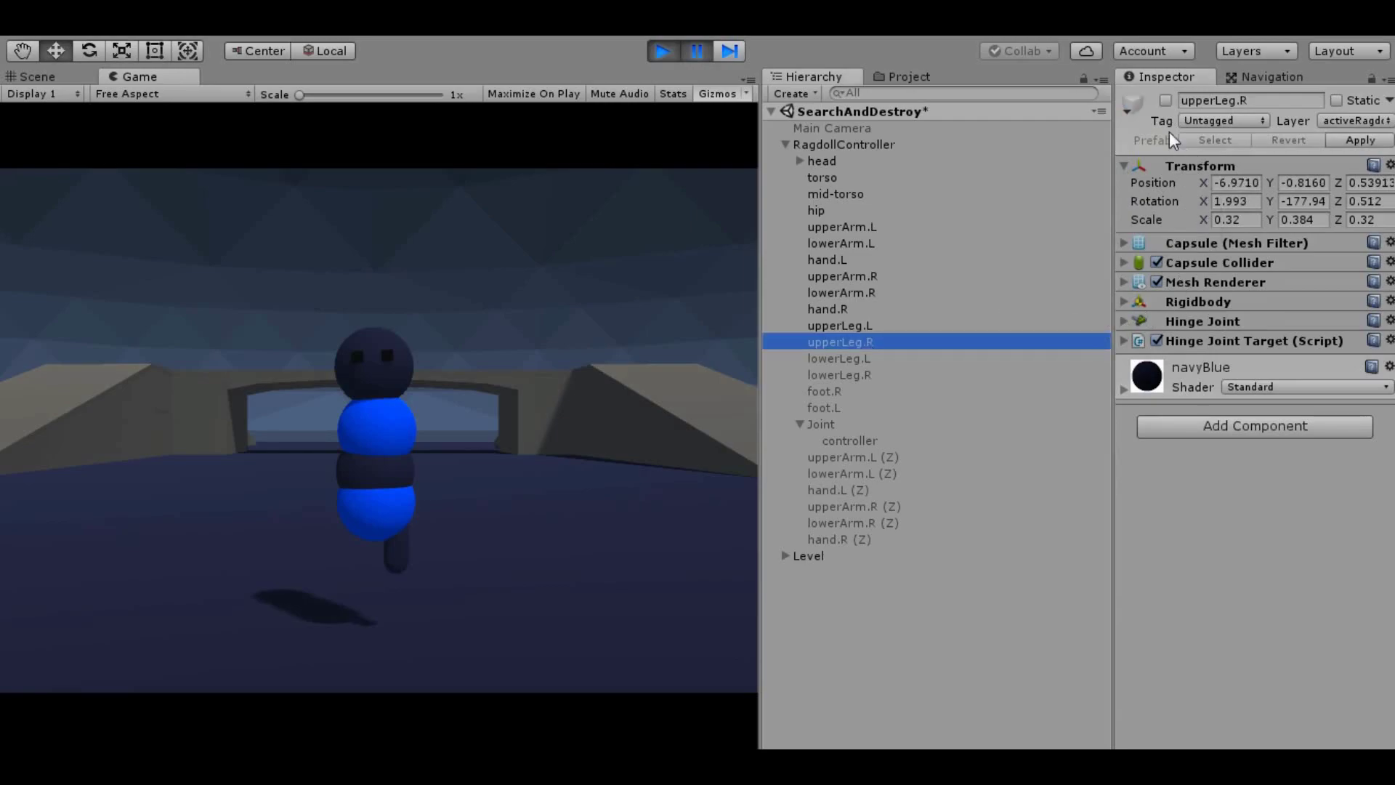
{"action": "left_click", "coordinate": [1166, 100]}
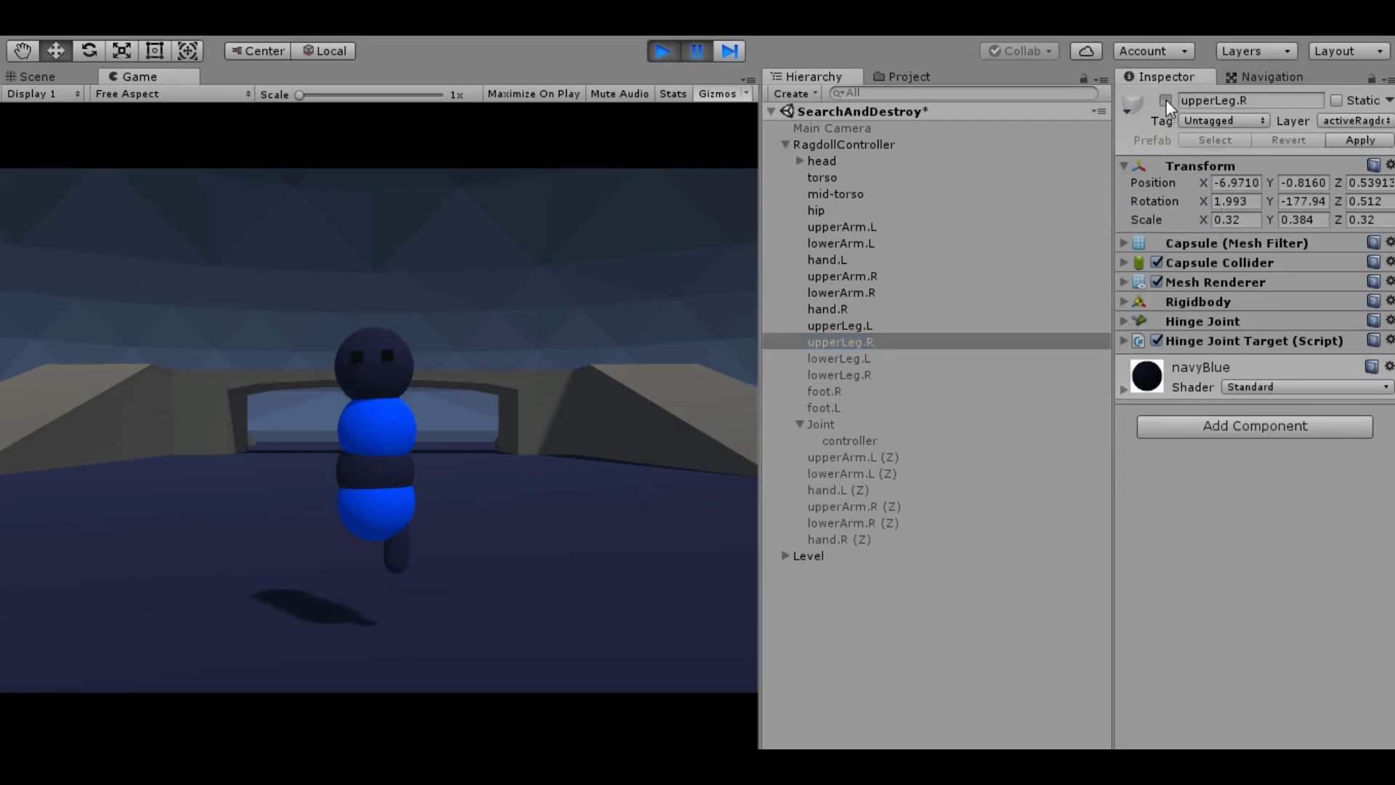
{"action": "left_click", "coordinate": [1125, 322]}
{"action": "left_click", "coordinate": [1284, 368]}
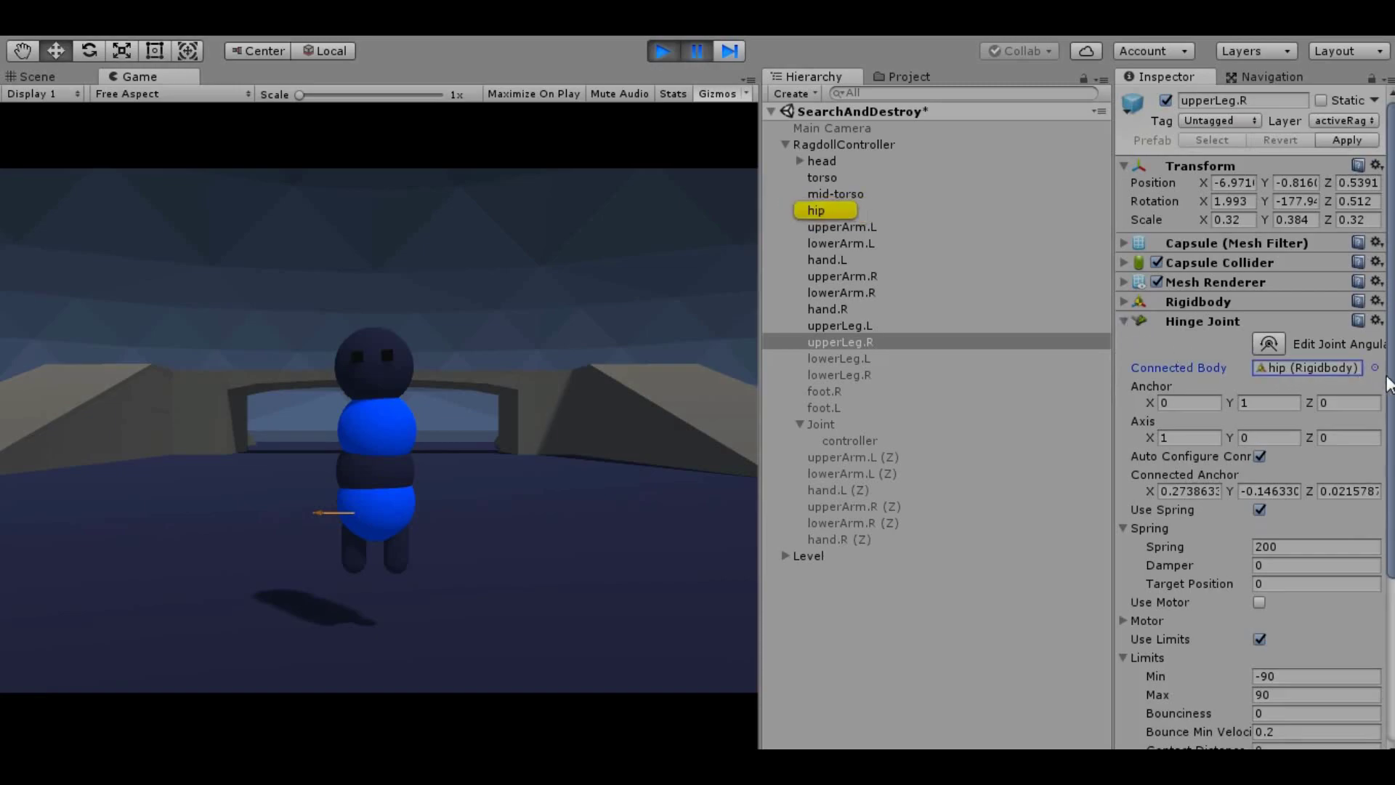
{"action": "scroll", "coordinate": [1388, 385], "scroll_direction": "down", "scroll_amount": 2}
{"action": "scroll", "coordinate": [1392, 465], "scroll_direction": "down", "scroll_amount": 5}
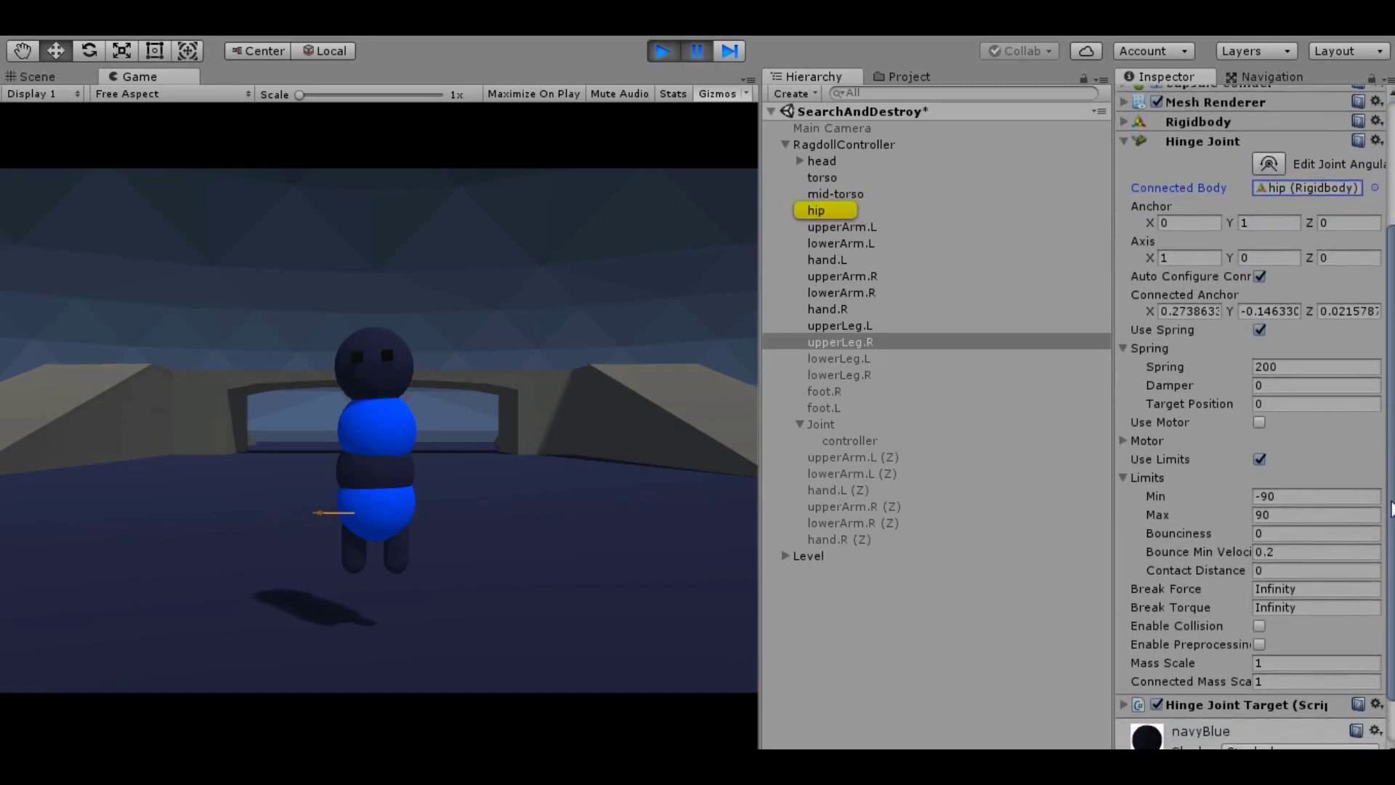
{"action": "left_click", "coordinate": [1124, 141]}
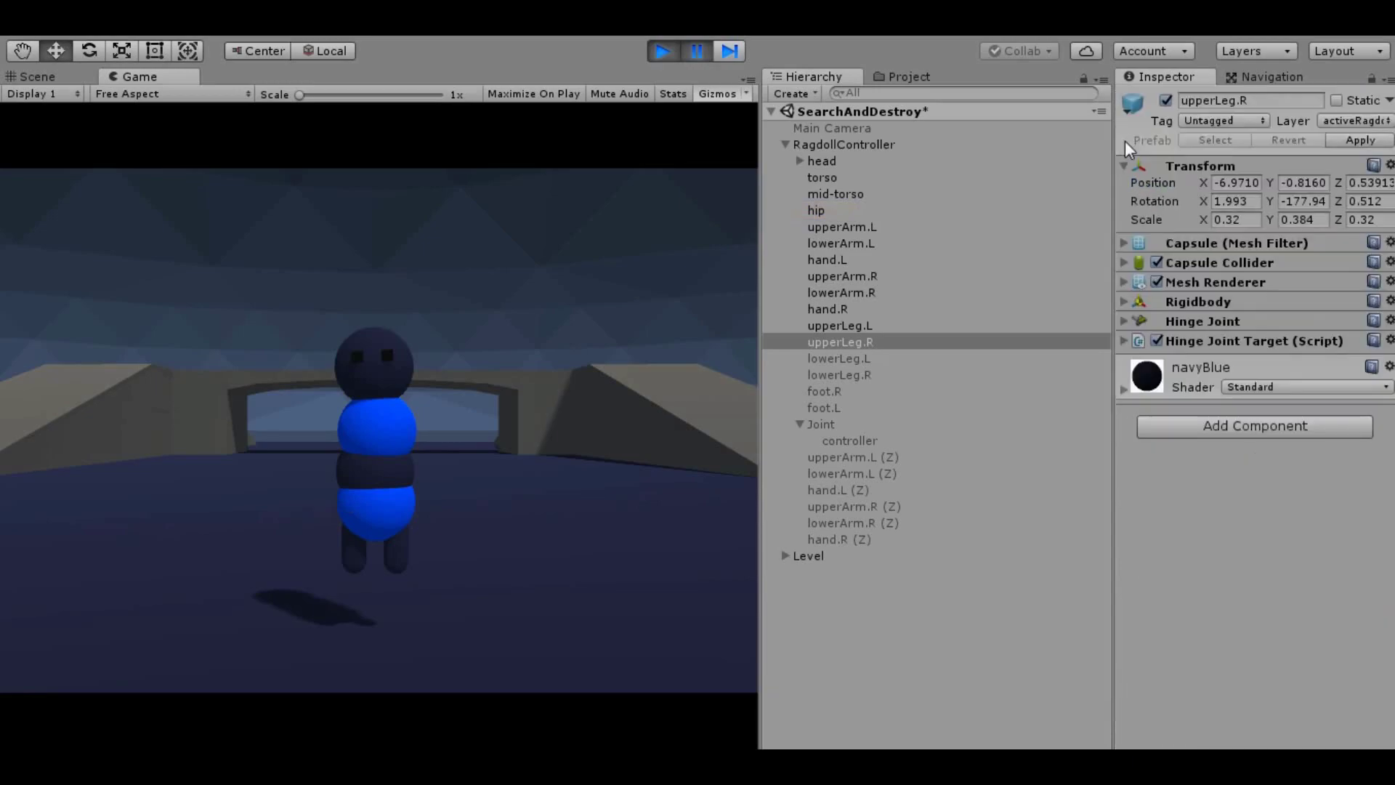
{"action": "left_click", "coordinate": [1123, 302]}
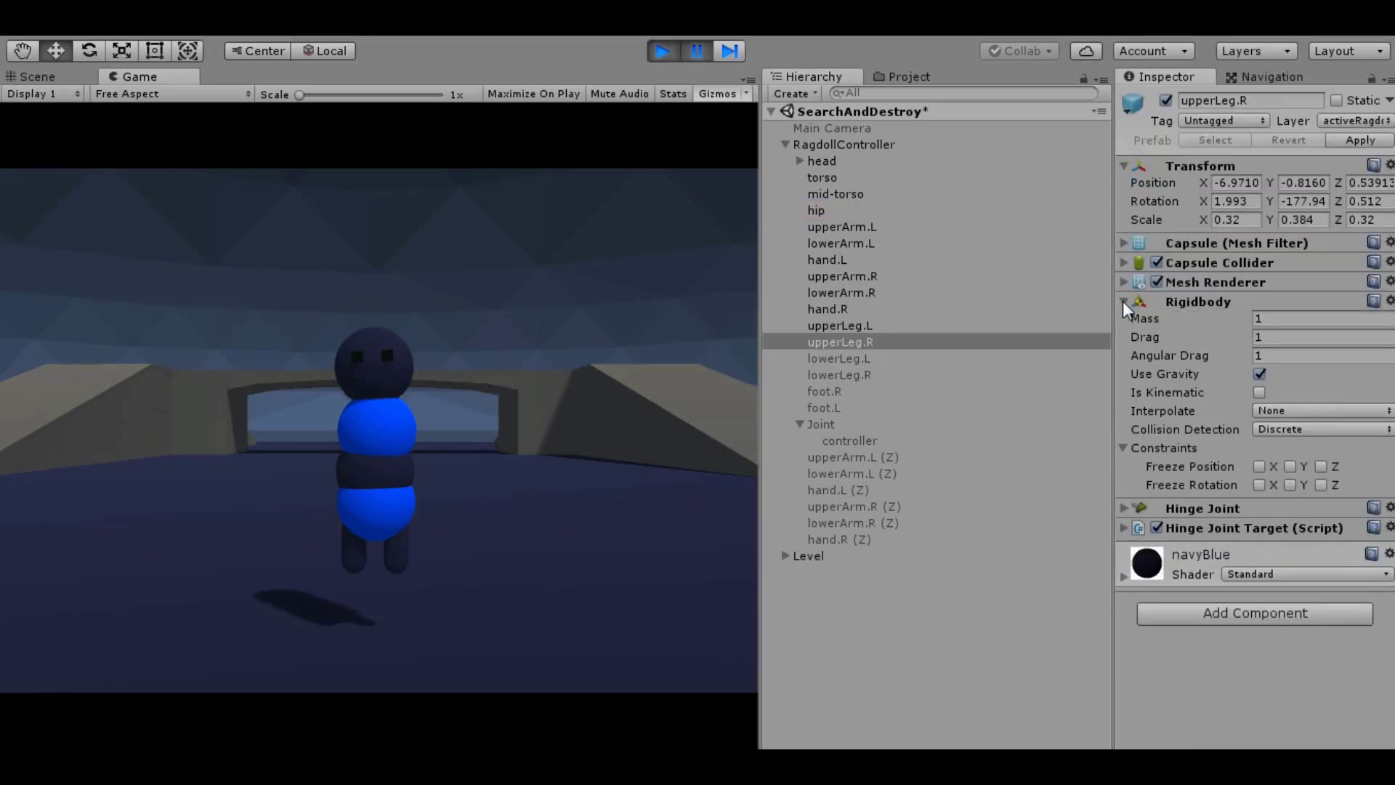
{"action": "left_click", "coordinate": [1123, 300]}
Confirm lowerLeg.L's hinge joint links to upperLeg.L, review its rigidbody, and activate lowerLeg.L.
{"action": "left_click", "coordinate": [850, 357]}
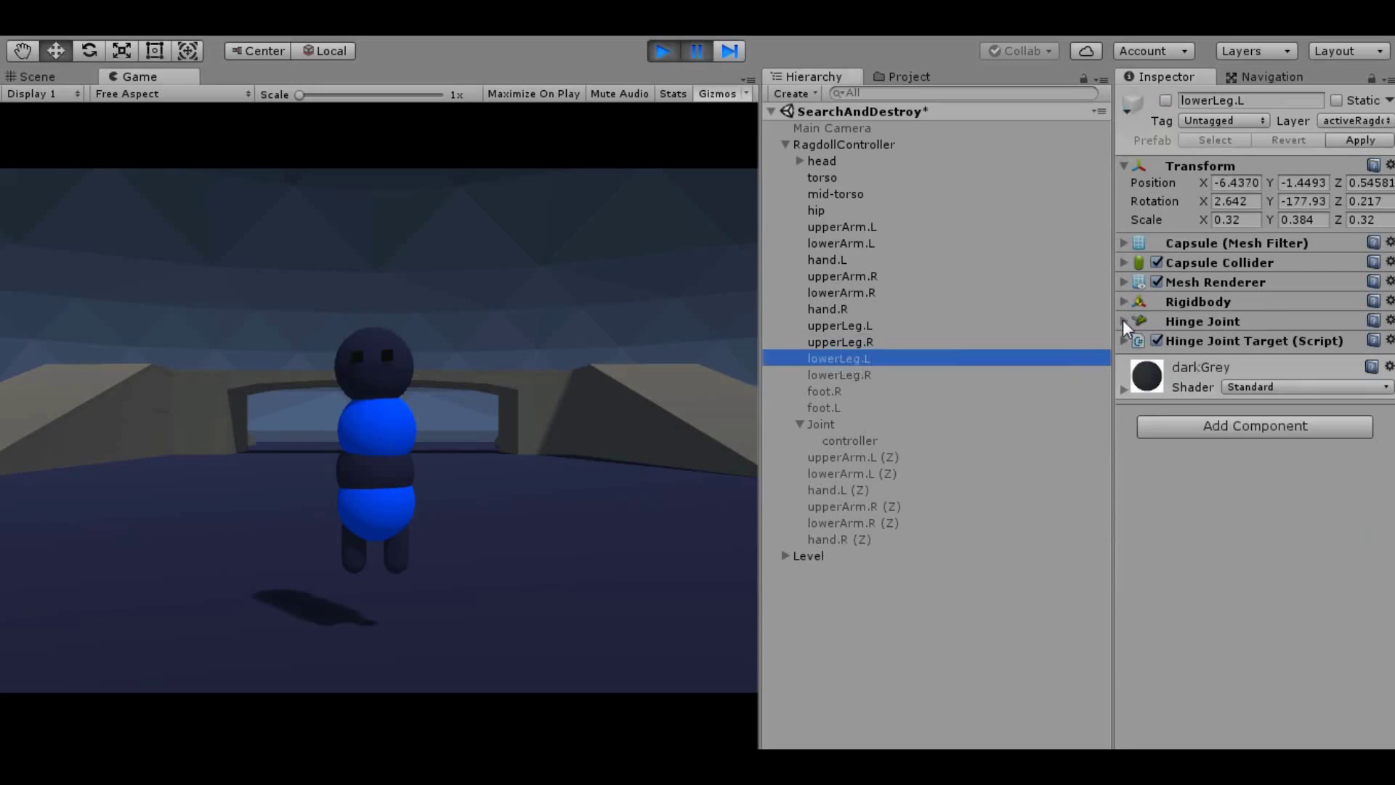
{"action": "left_click", "coordinate": [888, 370]}
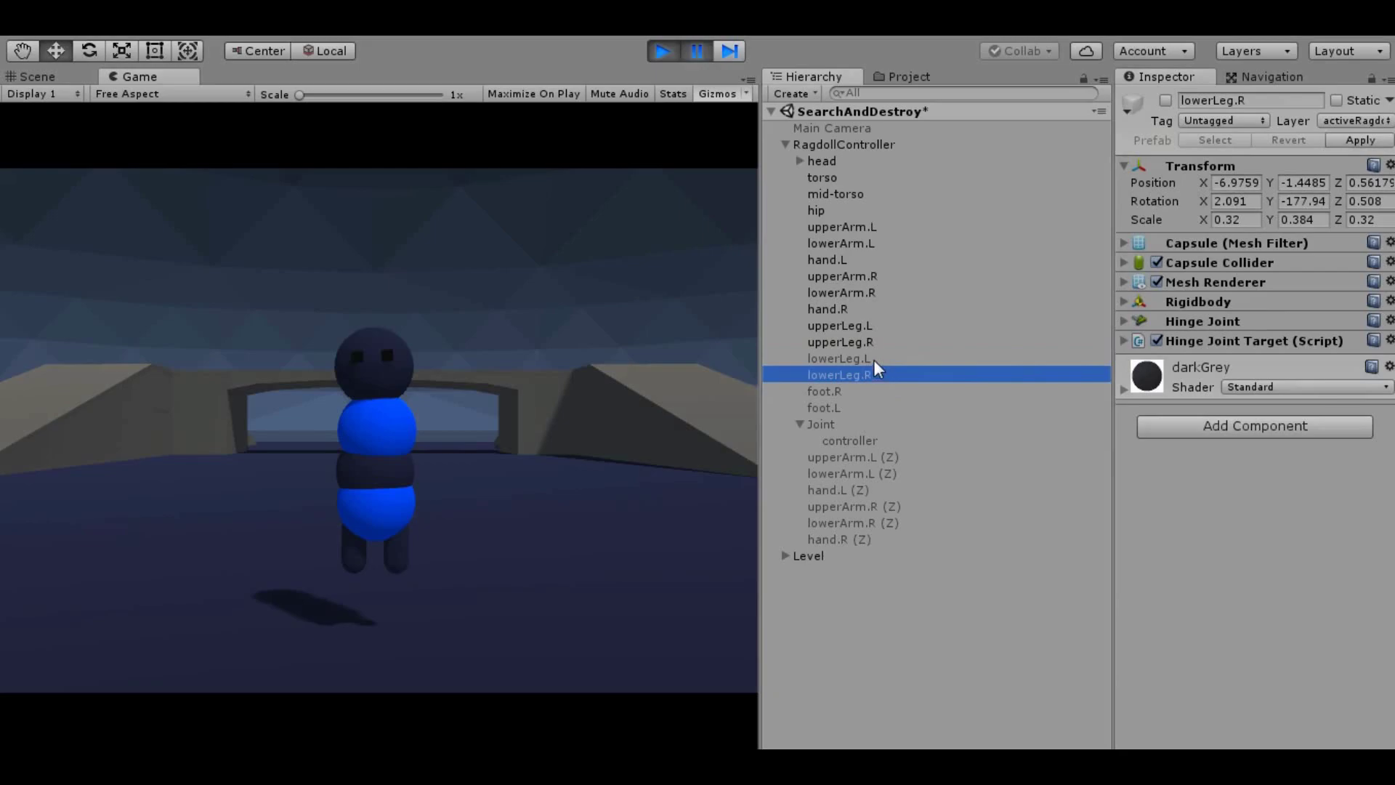
{"action": "left_click", "coordinate": [874, 359]}
{"action": "left_click", "coordinate": [1126, 322]}
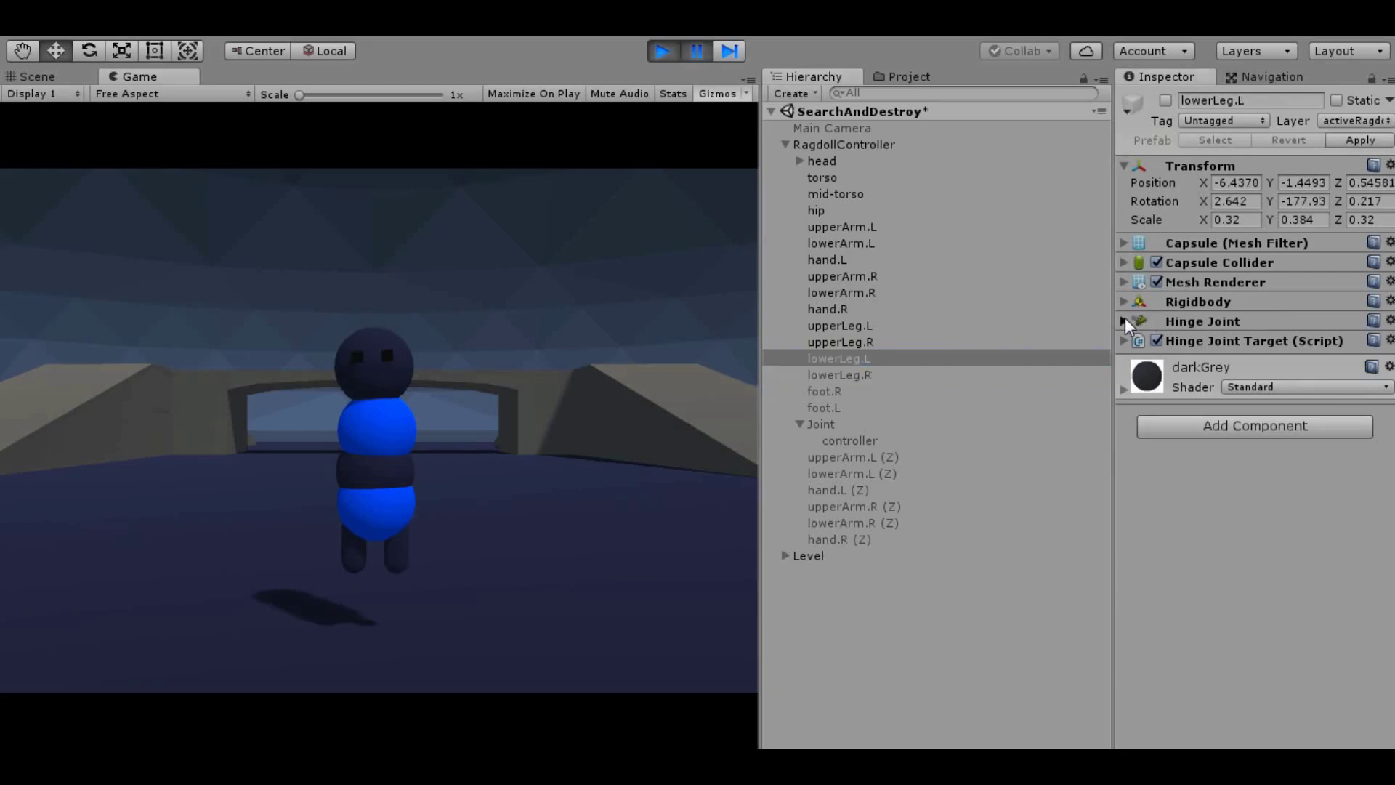
{"action": "left_click", "coordinate": [1288, 367]}
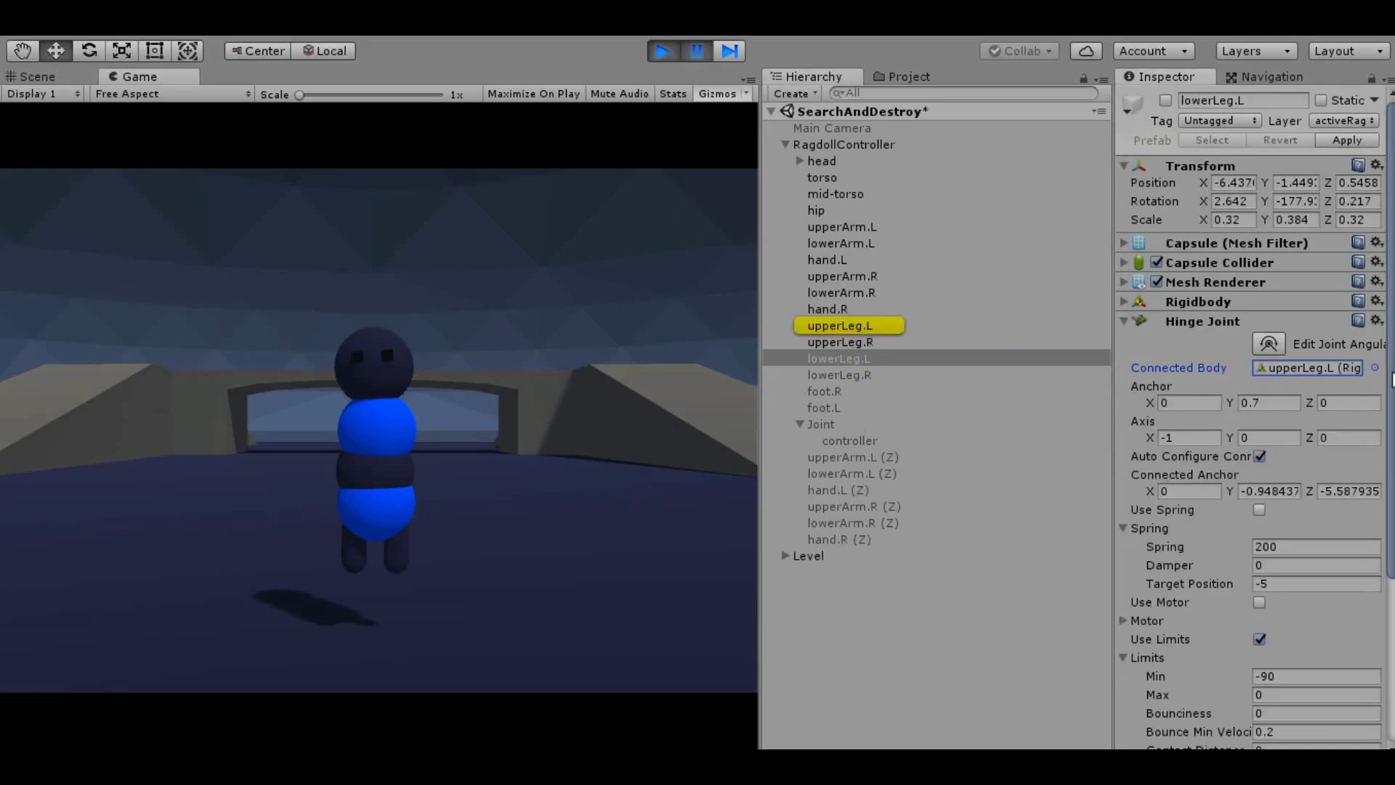
{"action": "scroll", "coordinate": [1249, 414], "scroll_direction": "down", "scroll_amount": 5}
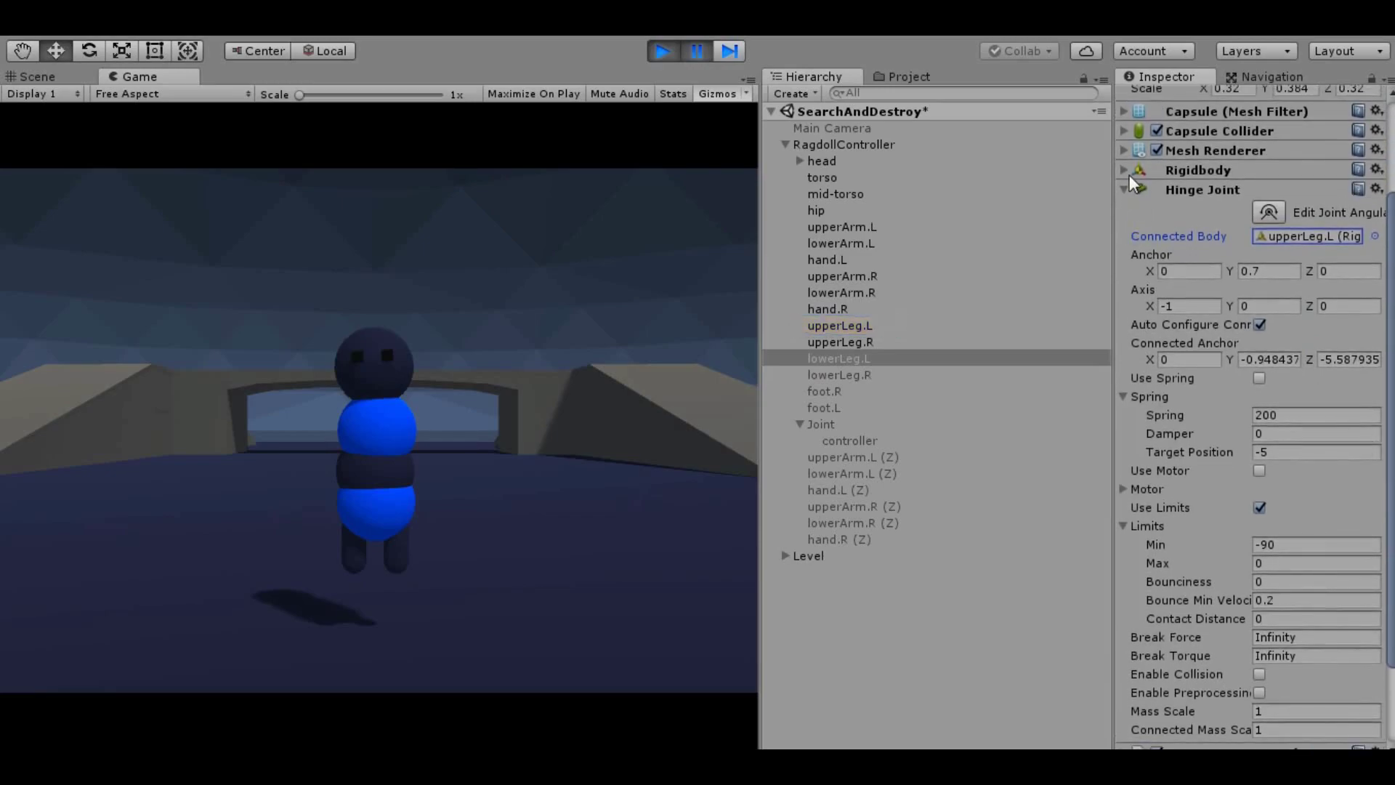
{"action": "left_click", "coordinate": [1125, 193]}
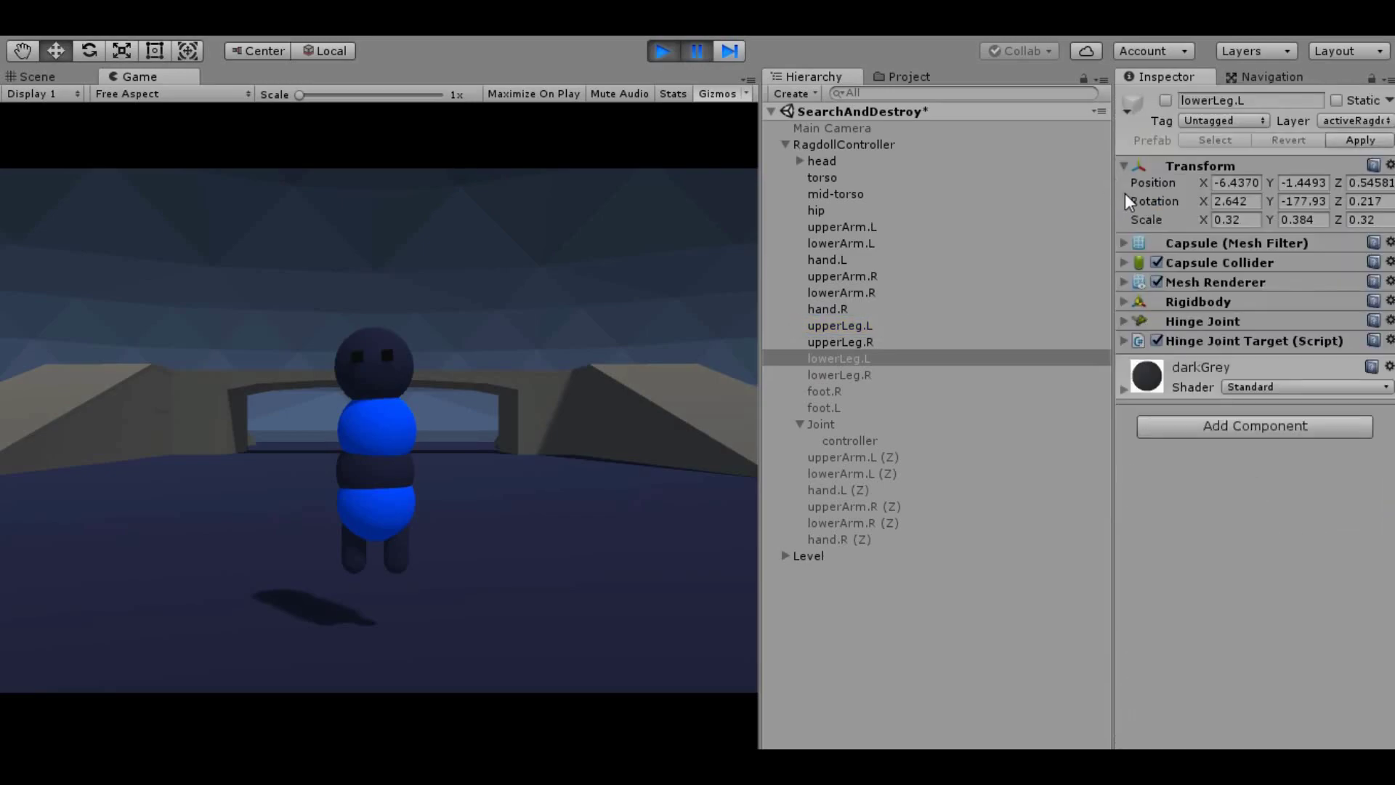
{"action": "left_click", "coordinate": [1122, 302]}
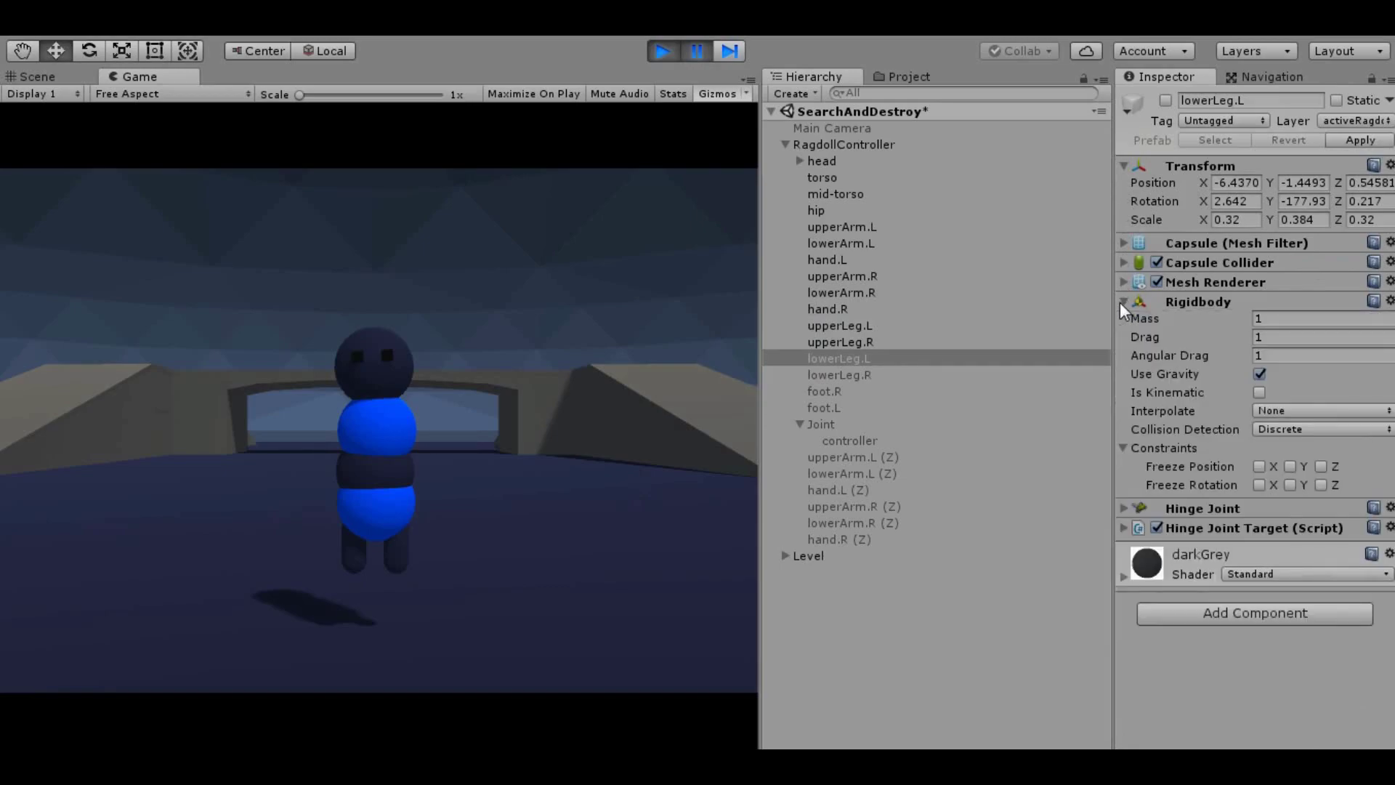
{"action": "left_click", "coordinate": [1120, 300]}
{"action": "left_click", "coordinate": [1164, 101]}
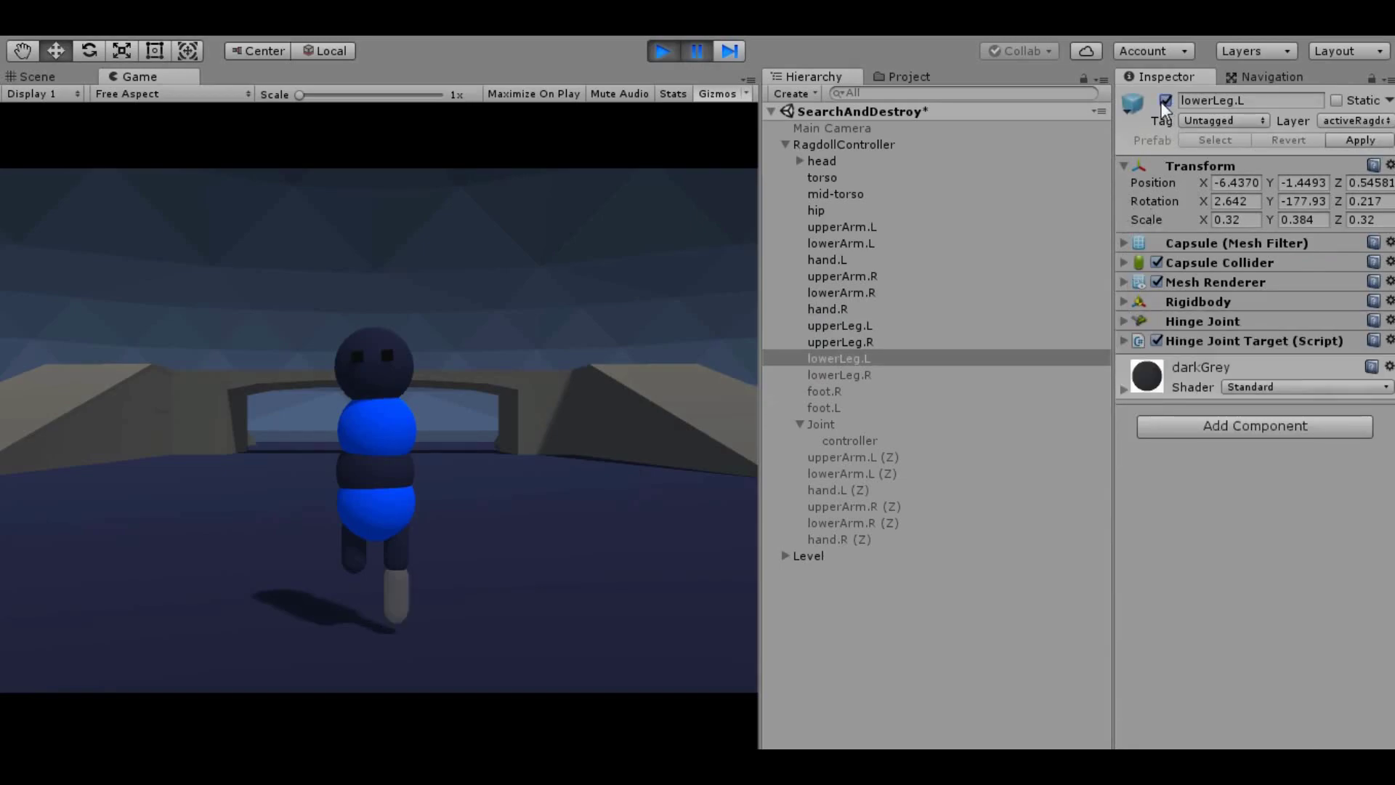
Inspect lowerLeg.R's hinge joint (connected to upperLeg.R, spring 200, limits -90 to 0) and rigidbody.
{"action": "left_click", "coordinate": [863, 372]}
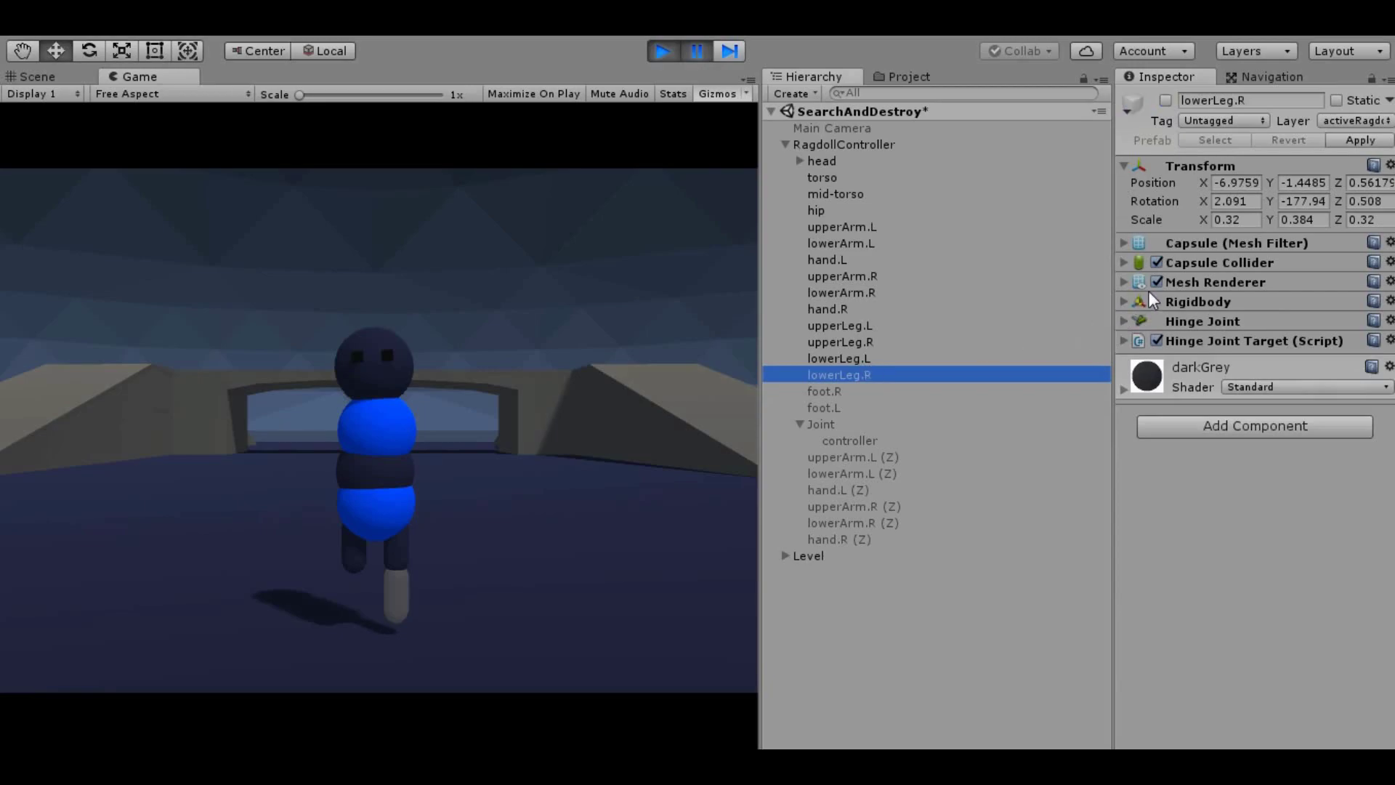
{"action": "left_click", "coordinate": [1125, 320]}
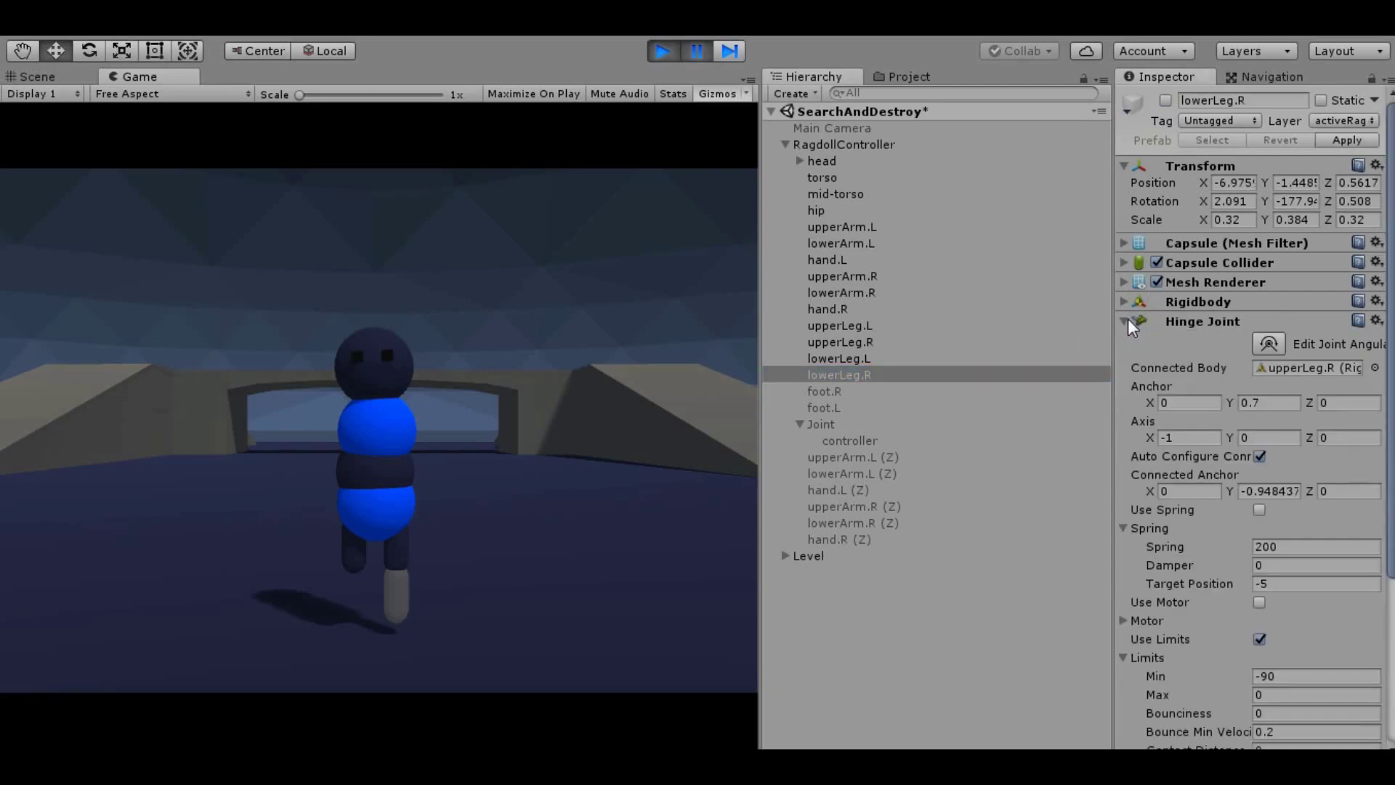
{"action": "left_click", "coordinate": [1283, 367]}
{"action": "scroll", "coordinate": [1249, 435], "scroll_direction": "down", "scroll_amount": 2}
{"action": "scroll", "coordinate": [1249, 436], "scroll_direction": "down", "scroll_amount": 1}
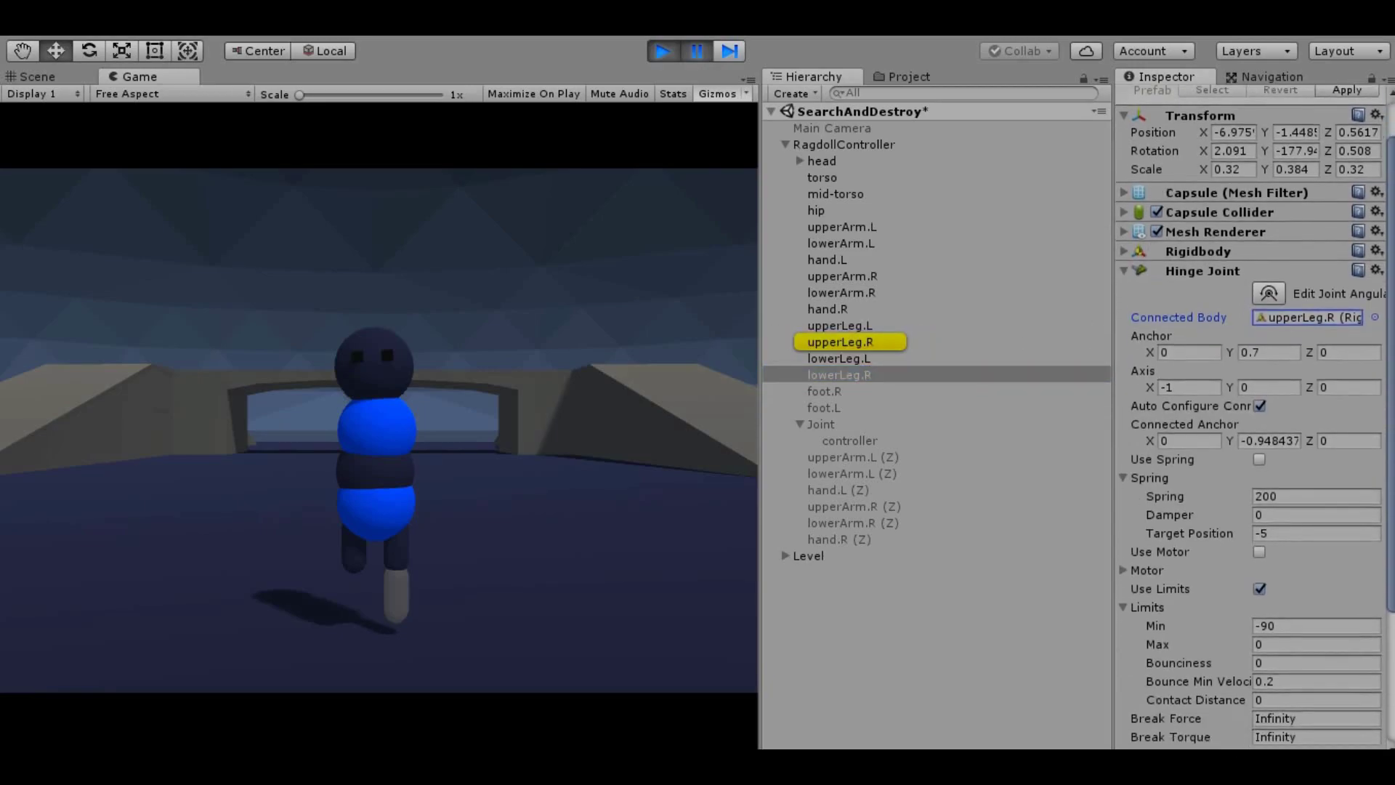
{"action": "scroll", "coordinate": [1250, 436], "scroll_direction": "down", "scroll_amount": 4}
{"action": "scroll", "coordinate": [1250, 414], "scroll_direction": "up", "scroll_amount": 1}
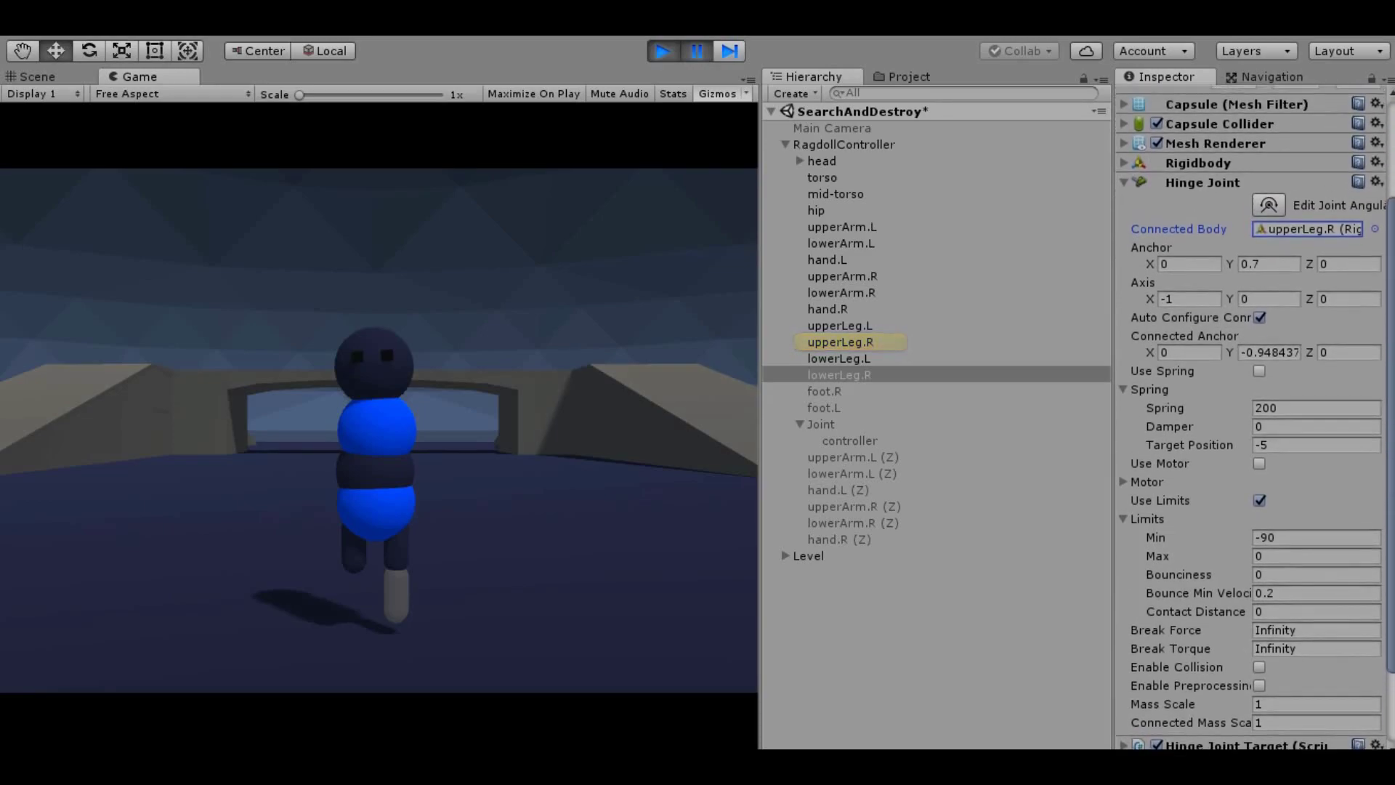
{"action": "scroll", "coordinate": [1249, 415], "scroll_direction": "up", "scroll_amount": 2}
{"action": "scroll", "coordinate": [1163, 291], "scroll_direction": "down", "scroll_amount": 1}
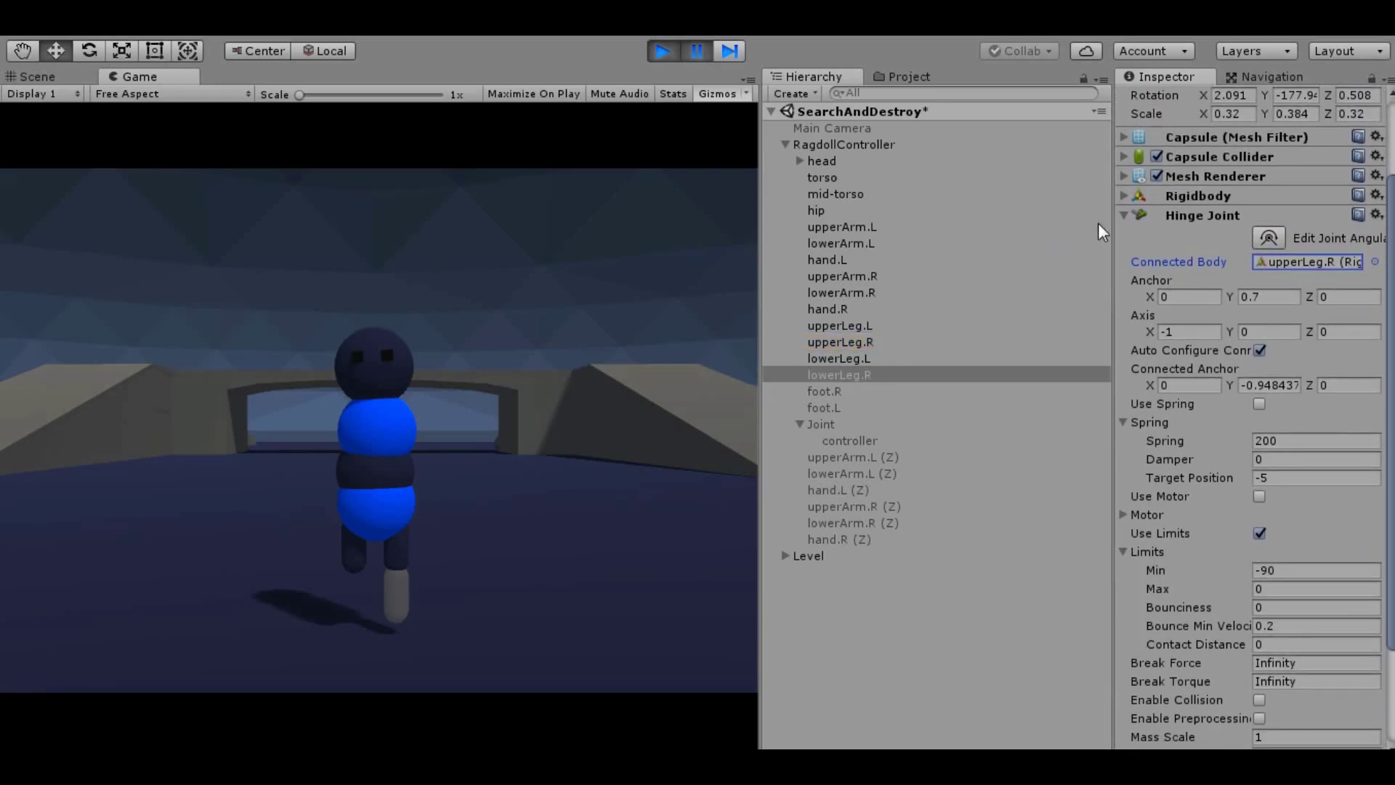
{"action": "left_click", "coordinate": [1125, 217]}
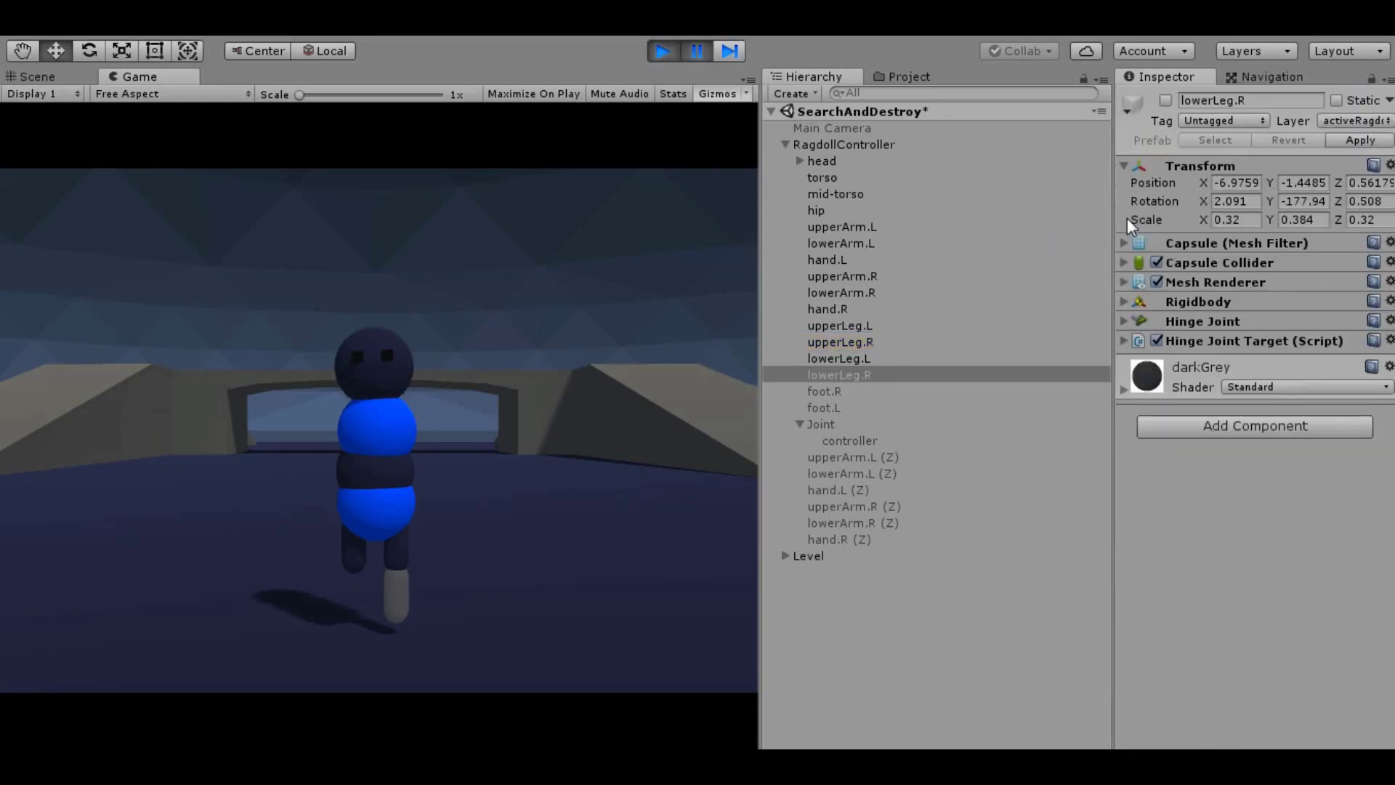
{"action": "left_click", "coordinate": [1123, 302]}
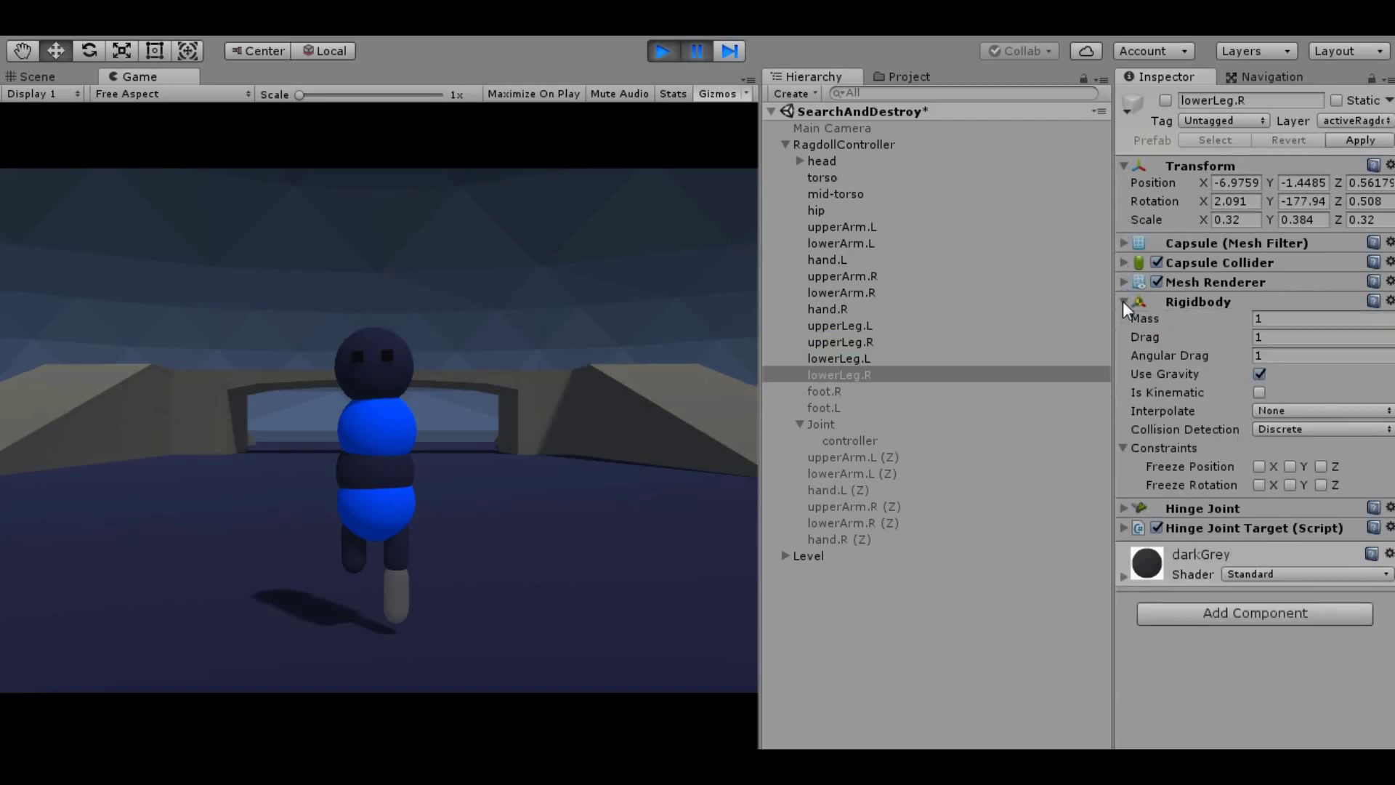
{"action": "left_click", "coordinate": [1122, 301]}
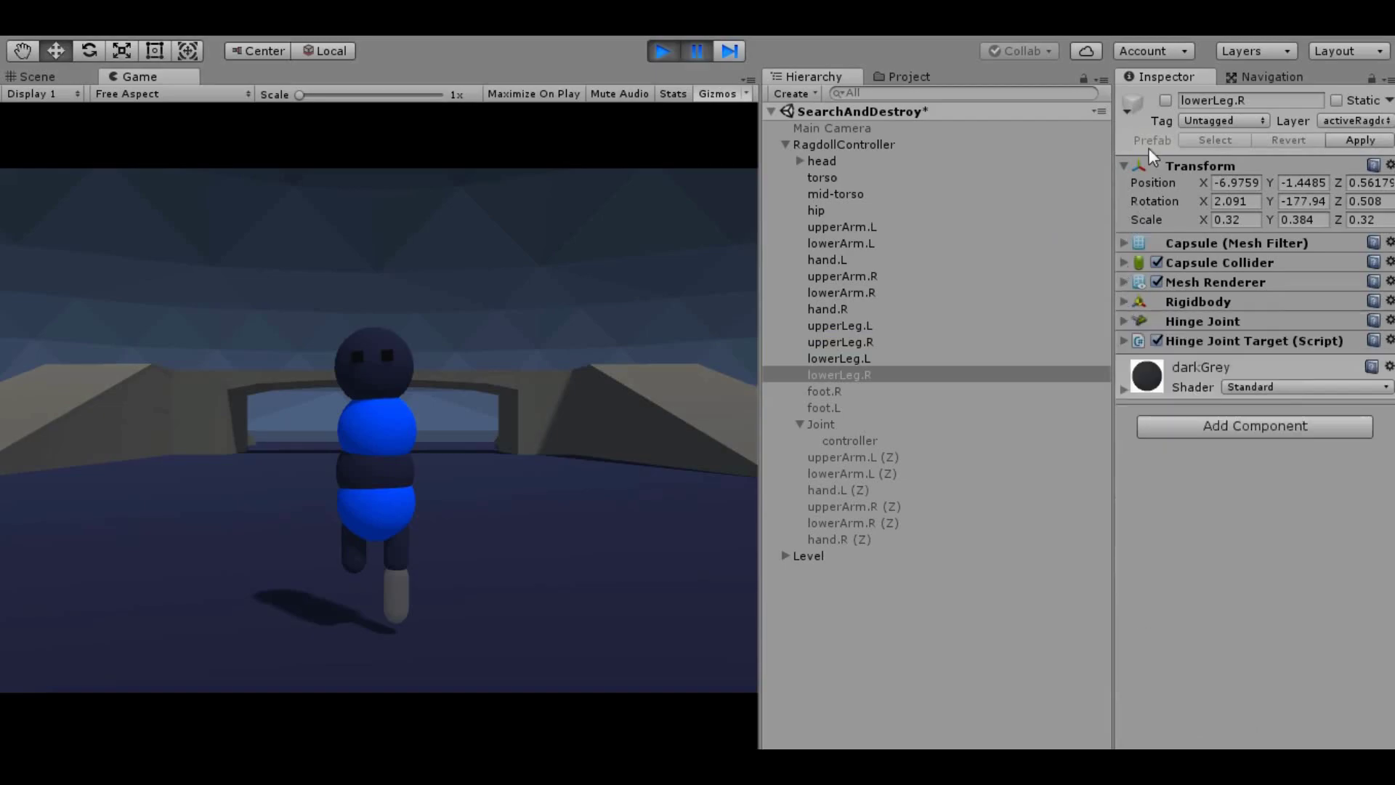
Activate lowerLeg.R, check foot.R's hinge joint connects to lowerLeg.R, and enable foot.R.
{"action": "left_click", "coordinate": [1165, 100]}
{"action": "left_click", "coordinate": [826, 390]}
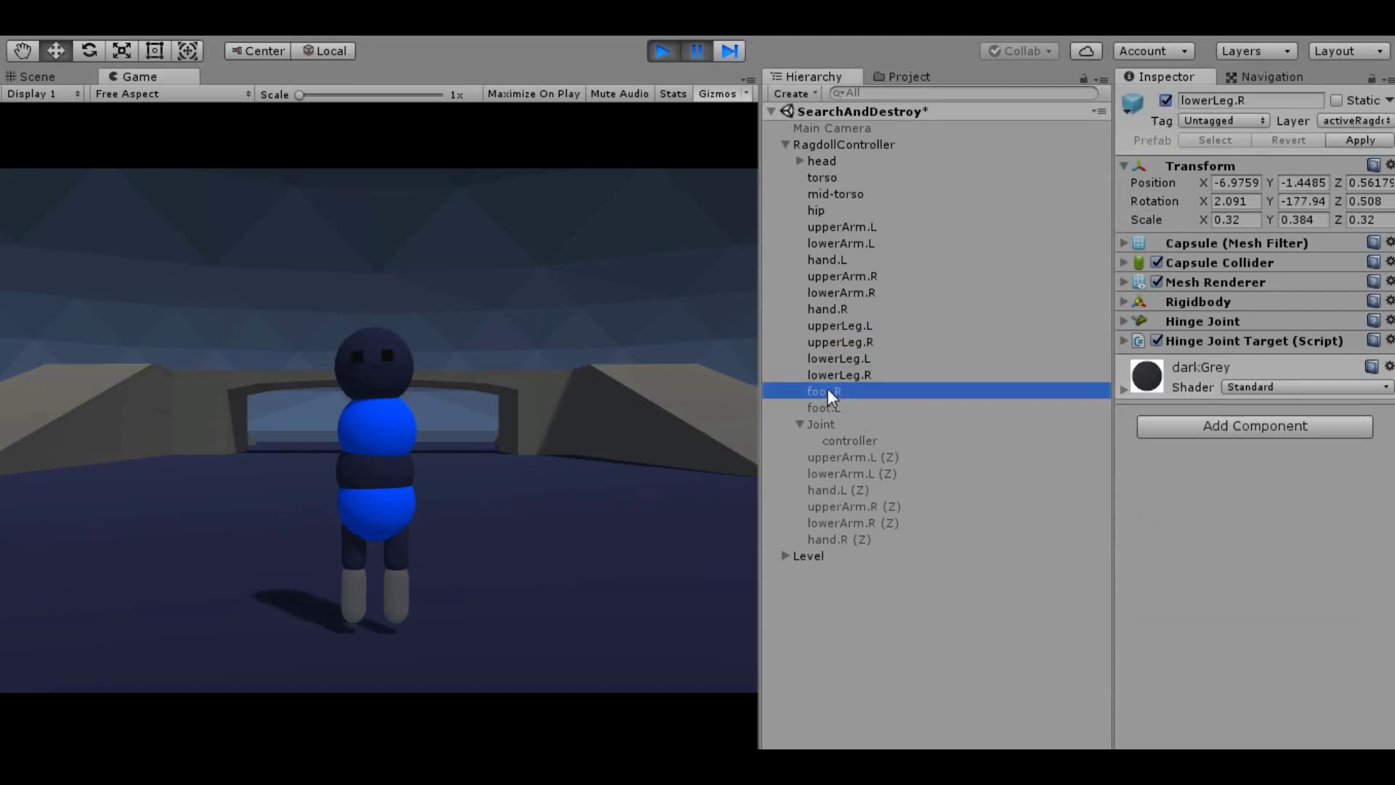
{"action": "left_click", "coordinate": [1123, 321]}
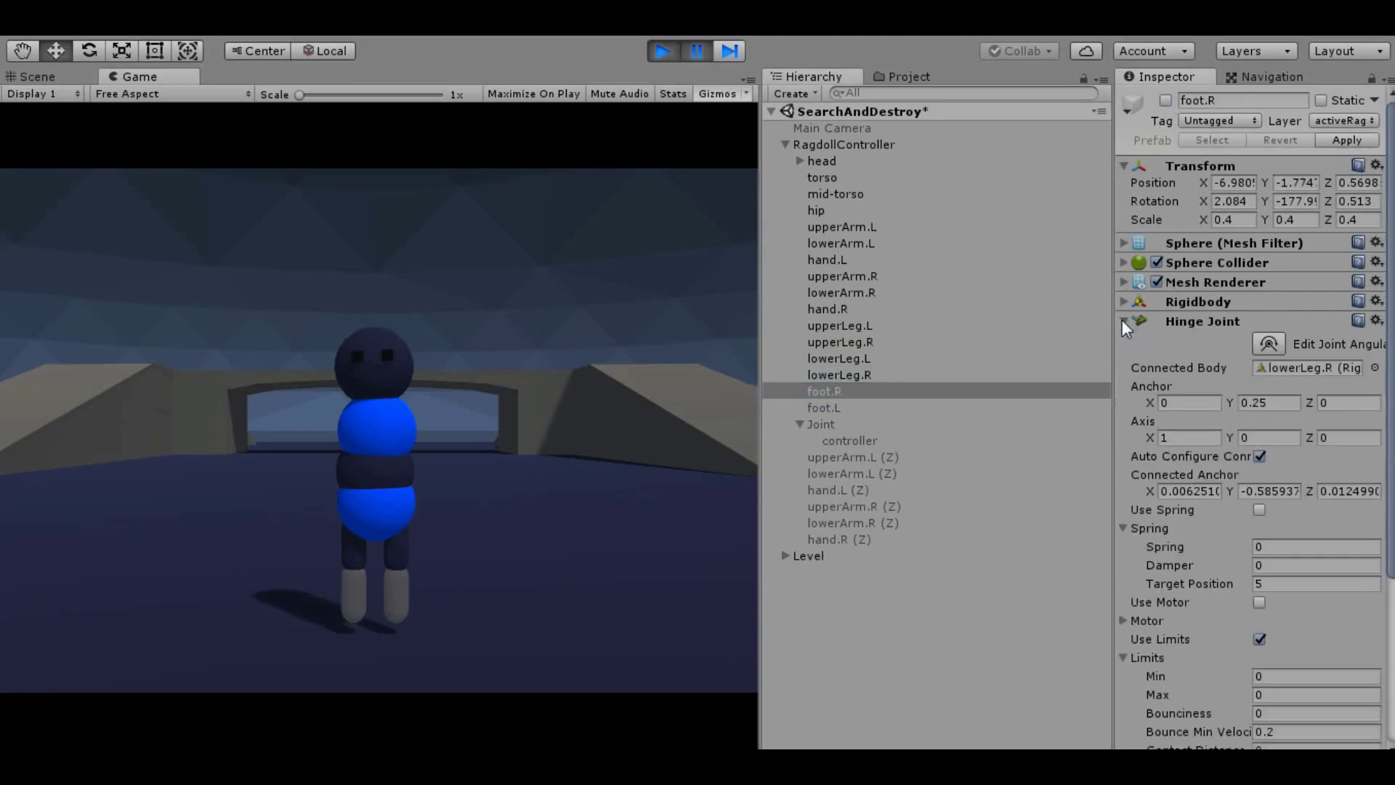
{"action": "left_click", "coordinate": [1295, 368]}
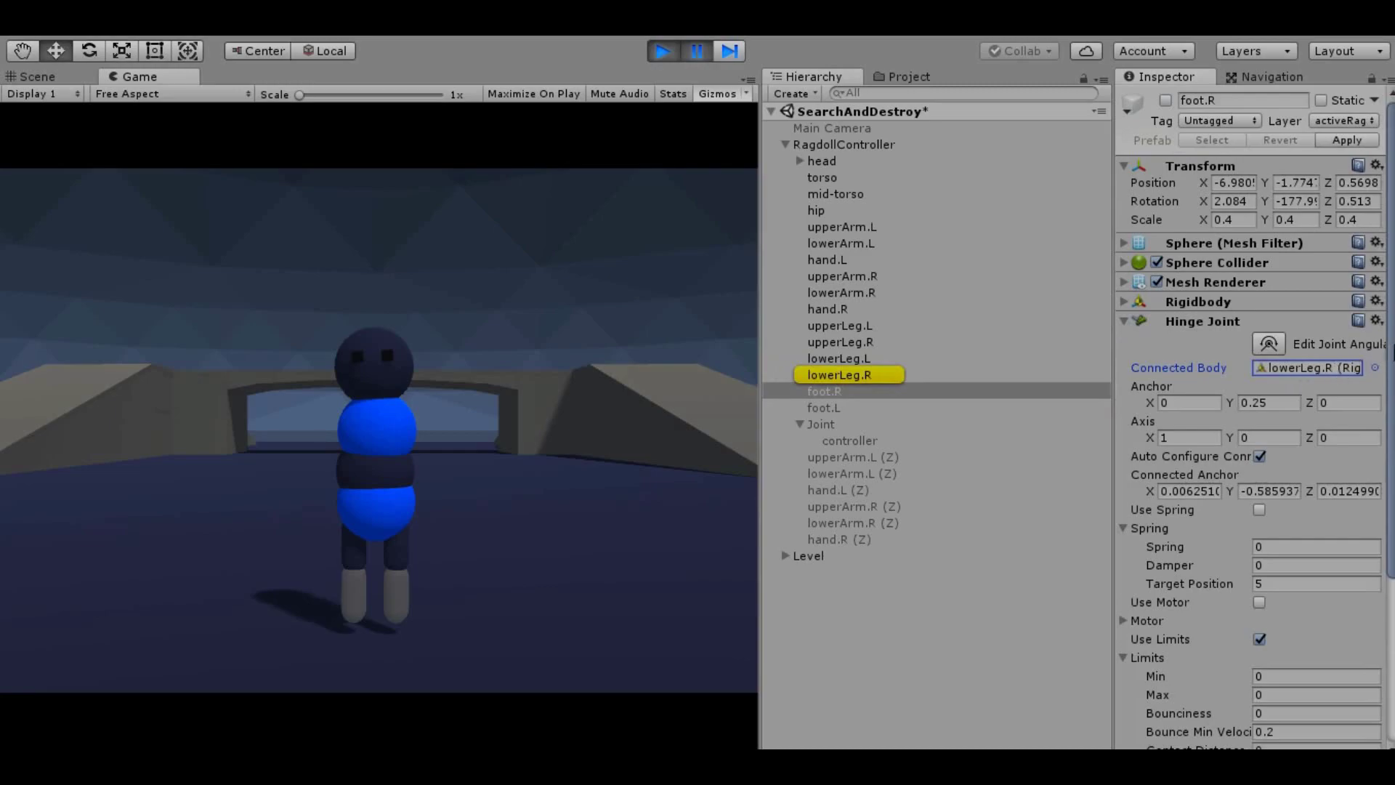
{"action": "scroll", "coordinate": [1390, 415], "scroll_direction": "down", "scroll_amount": 5}
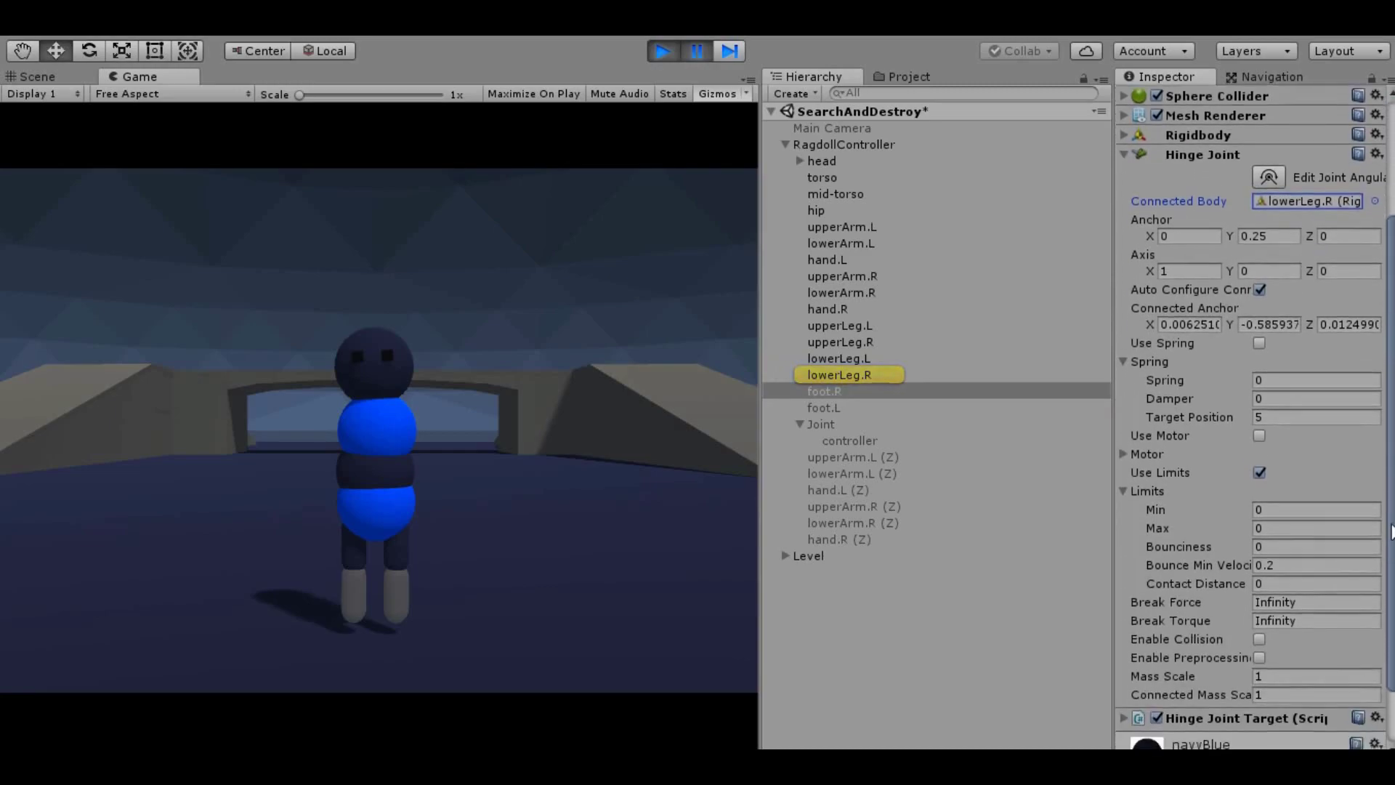
{"action": "scroll", "coordinate": [1279, 335], "scroll_direction": "up", "scroll_amount": 1}
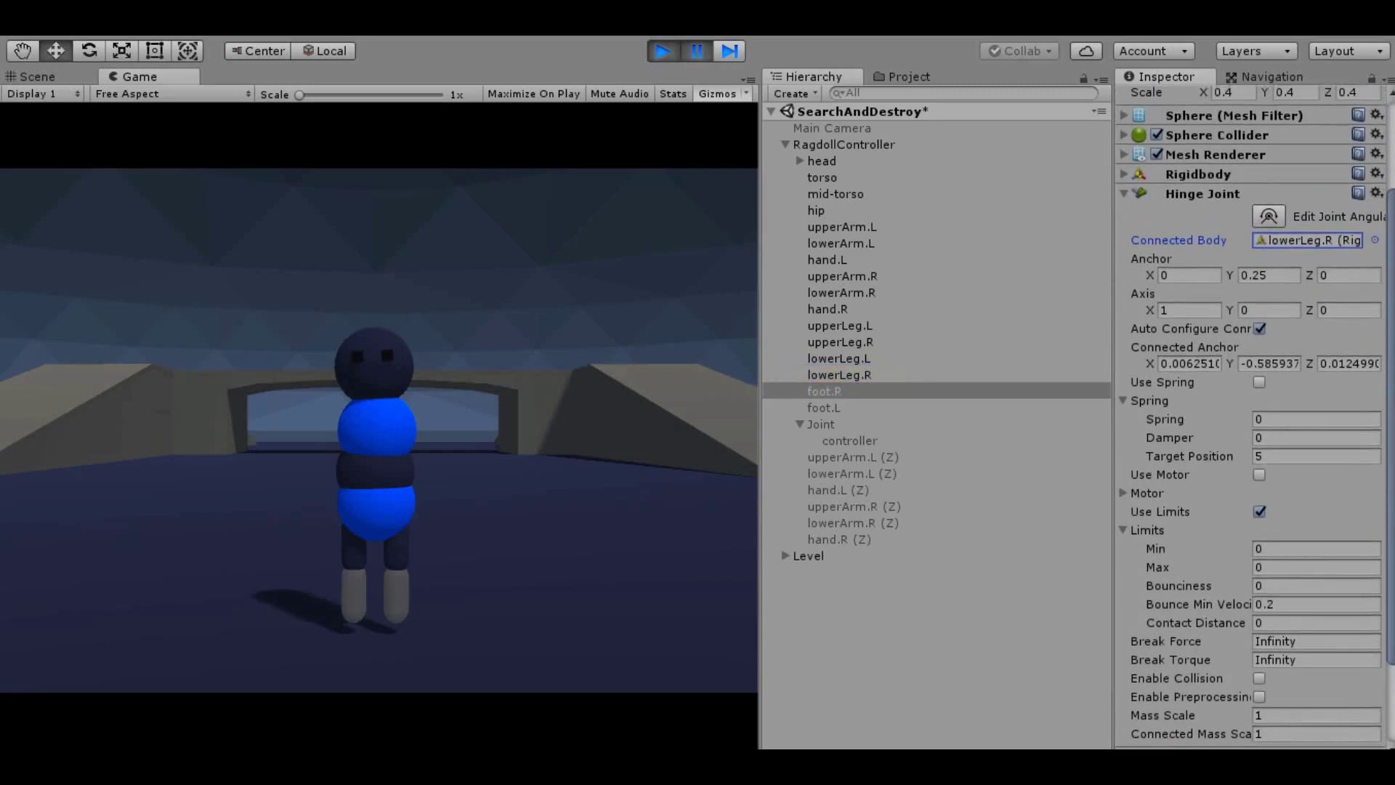
{"action": "left_click", "coordinate": [1128, 194]}
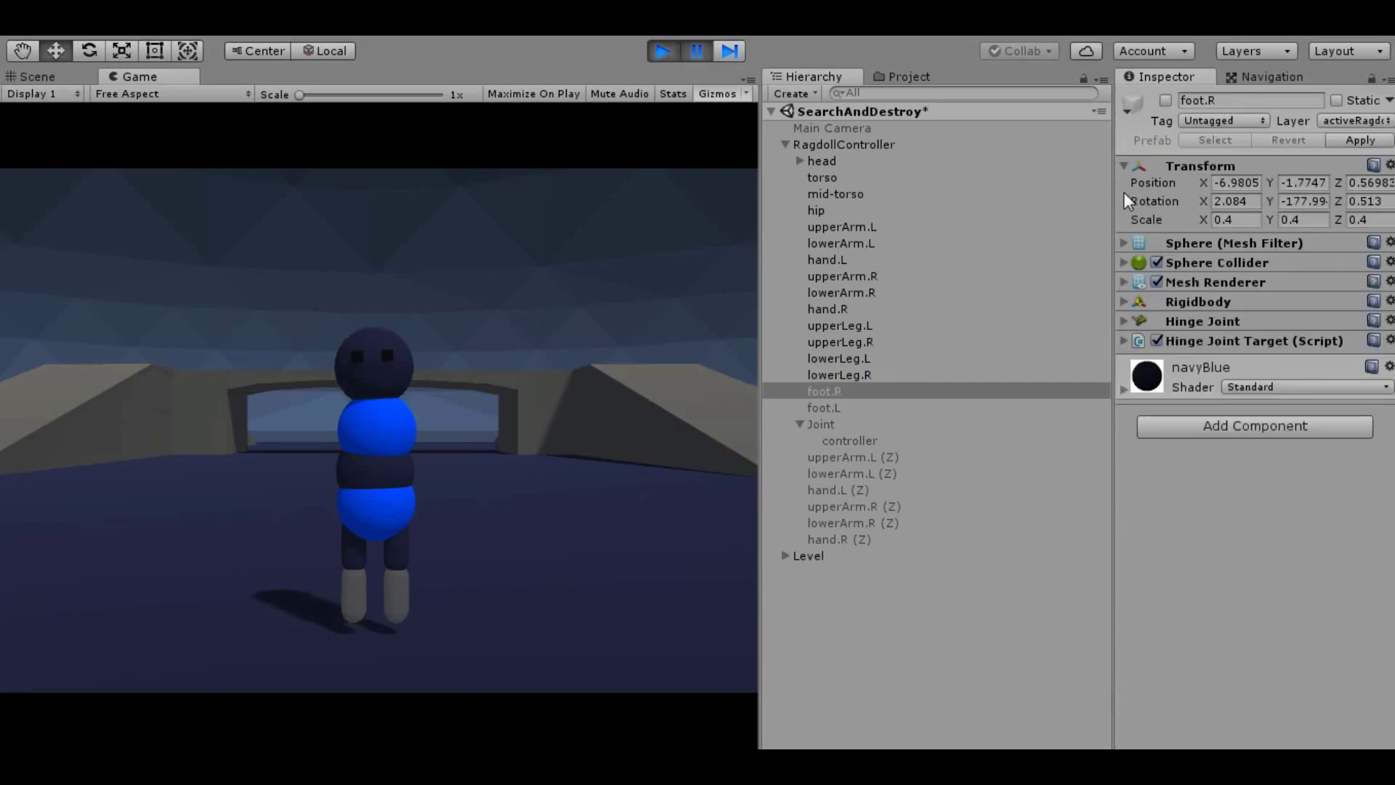
{"action": "left_click", "coordinate": [1125, 301]}
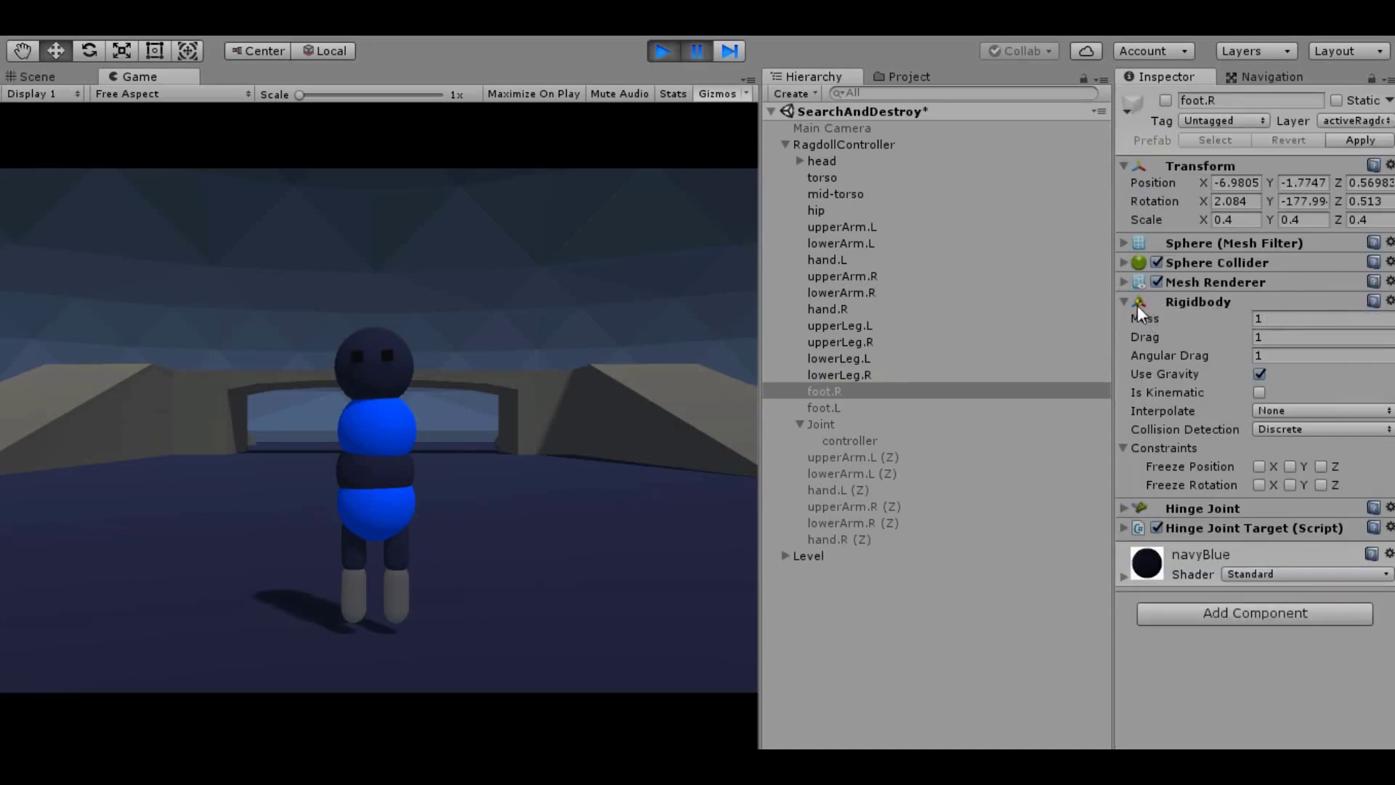
{"action": "left_click", "coordinate": [1126, 303]}
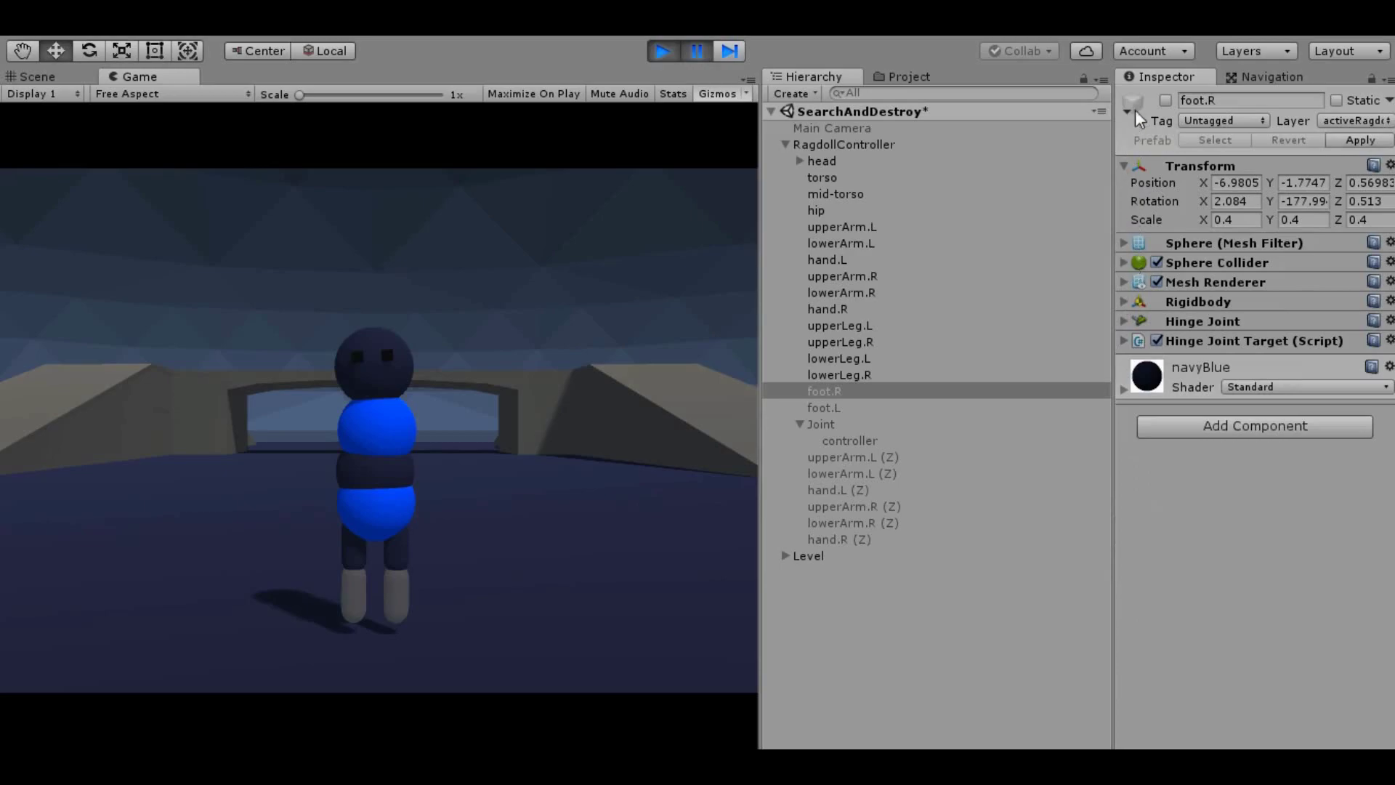
{"action": "left_click", "coordinate": [1163, 100]}
Enable foot.L and confirm its hinge joint connects to lowerLeg.L with limits 0 to 0.
{"action": "left_click", "coordinate": [809, 408]}
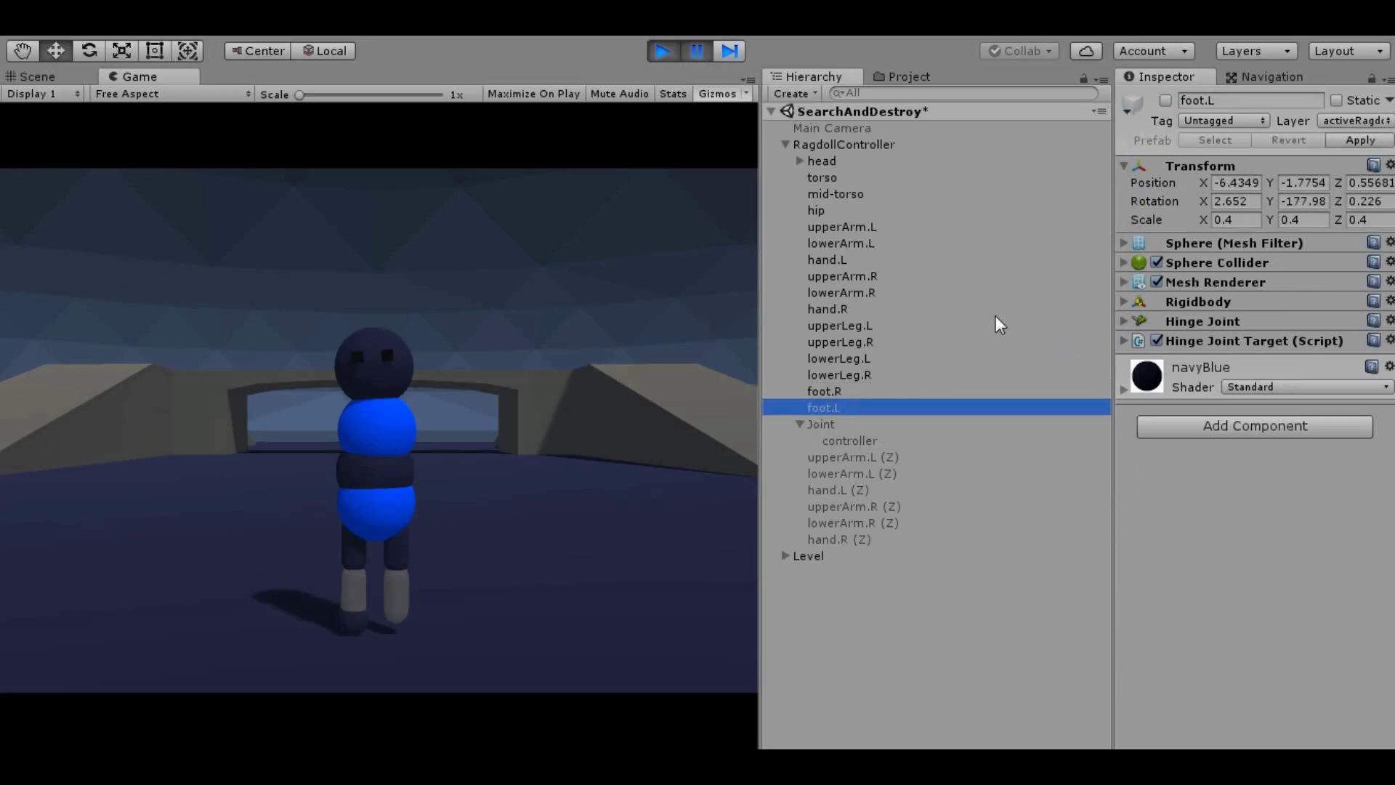
{"action": "left_click", "coordinate": [1167, 100]}
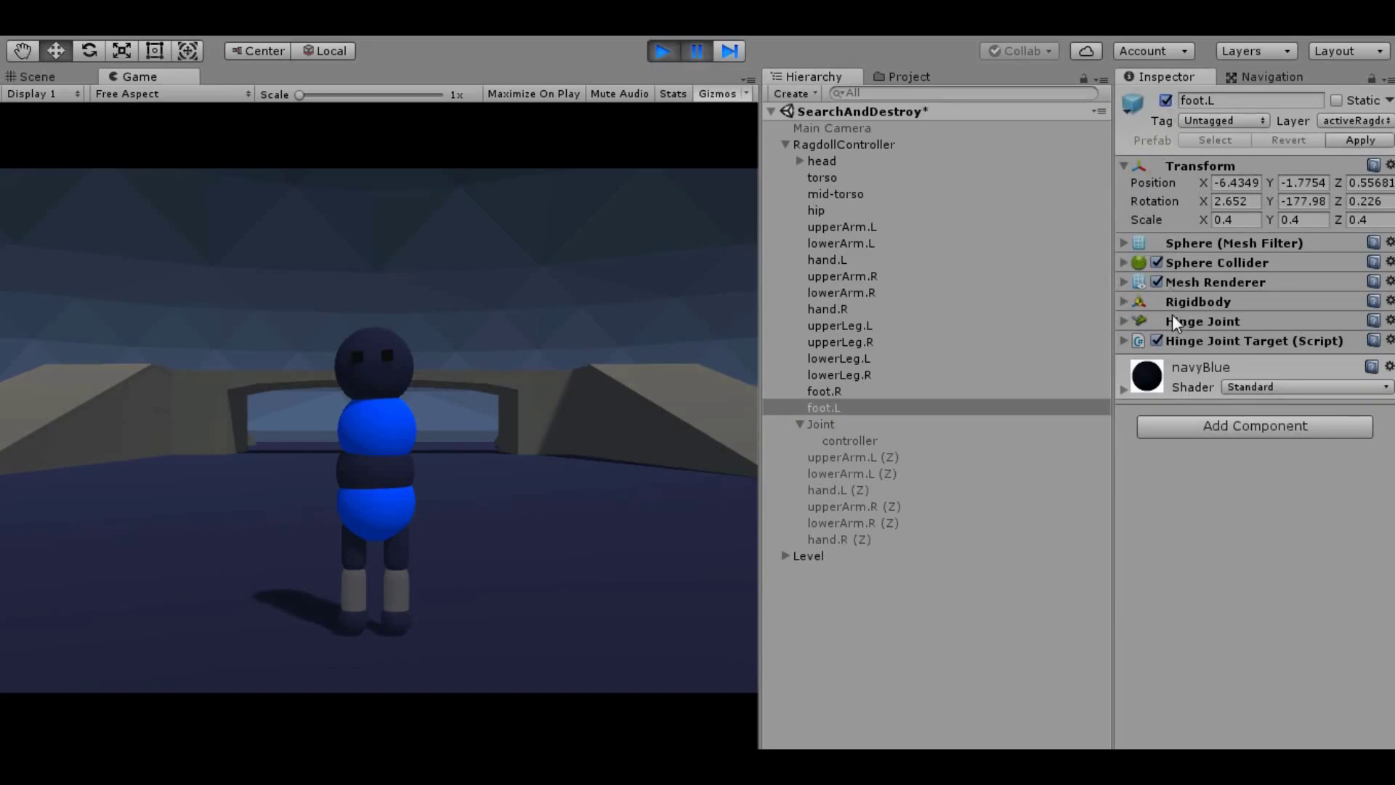
{"action": "left_click", "coordinate": [1126, 323]}
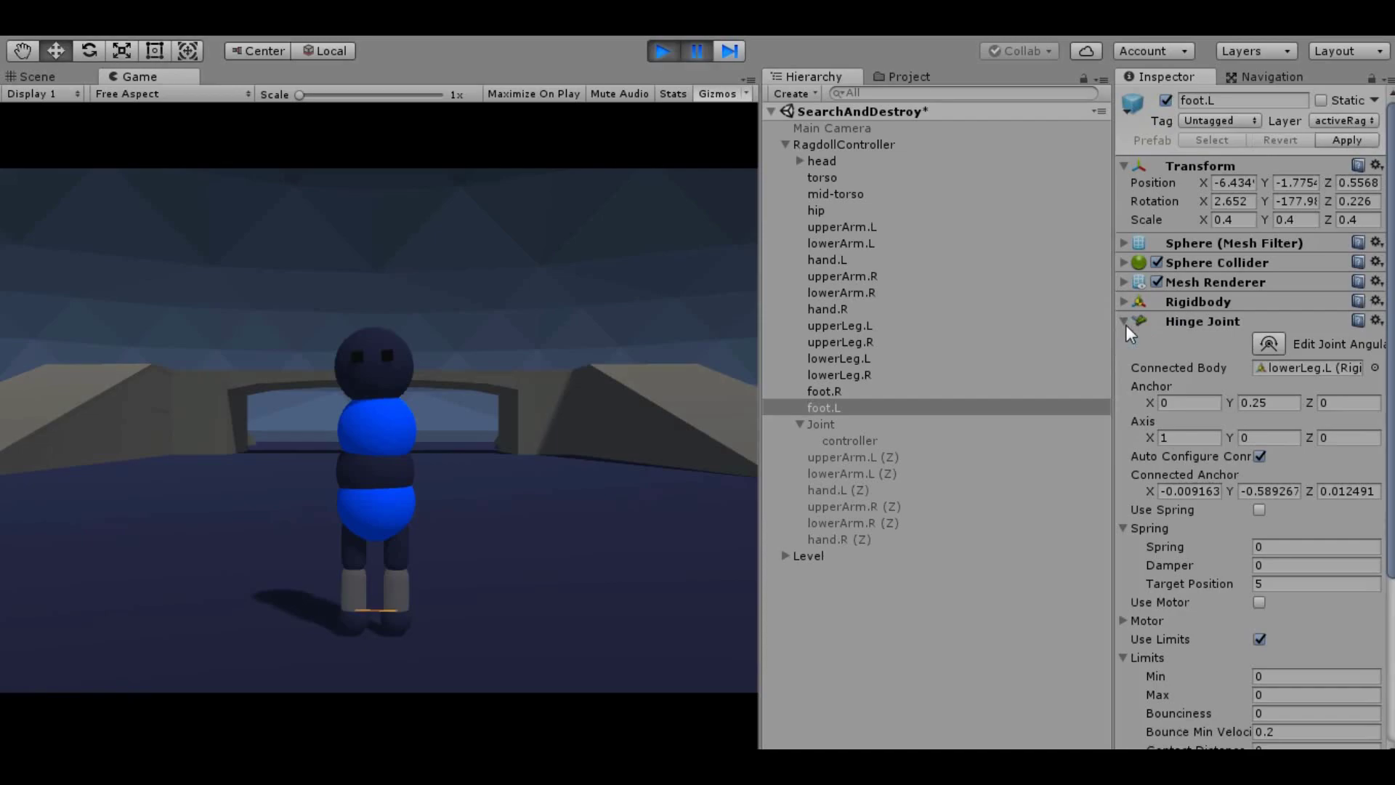
{"action": "left_click_drag", "start_coordinate": [1387, 383], "coordinate": [1387, 458]}
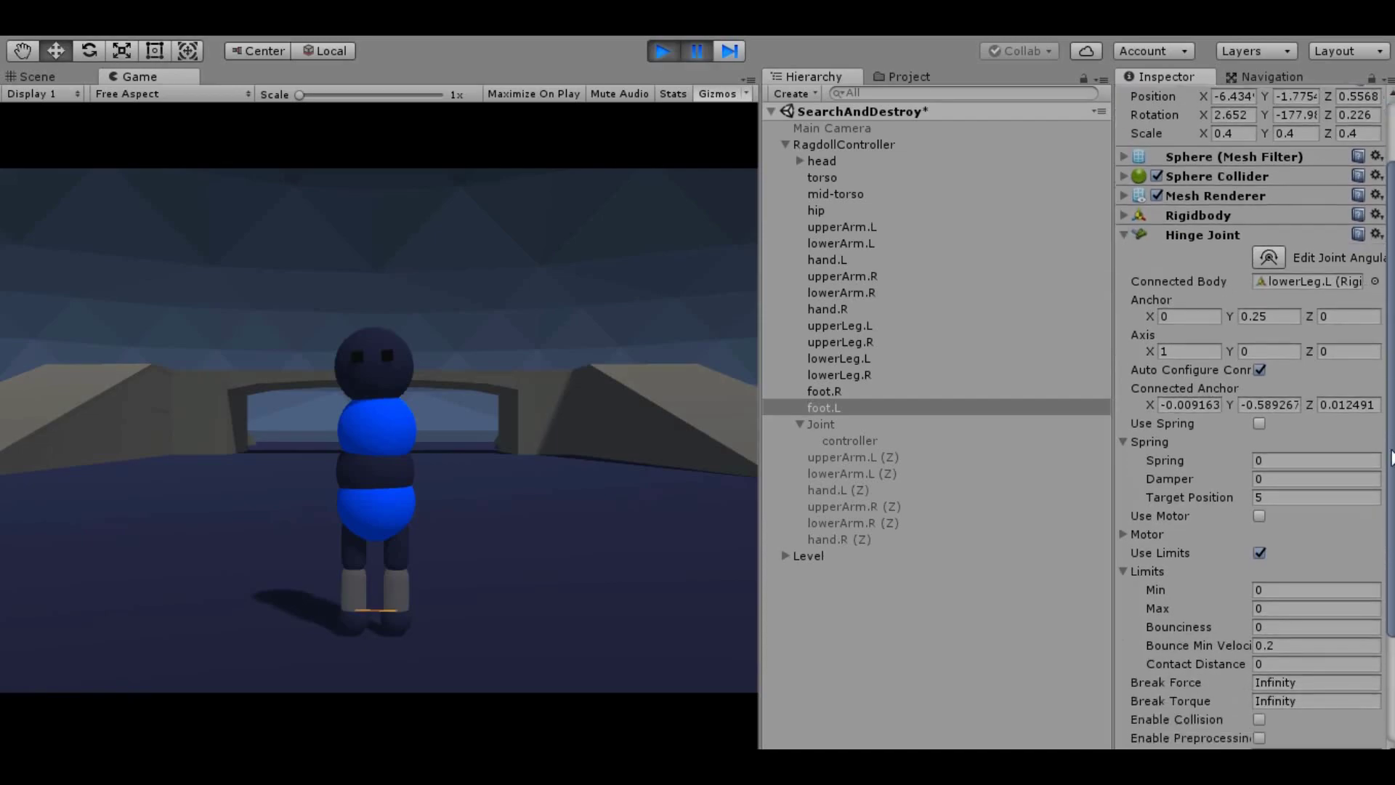
{"action": "double_click", "coordinate": [1276, 242]}
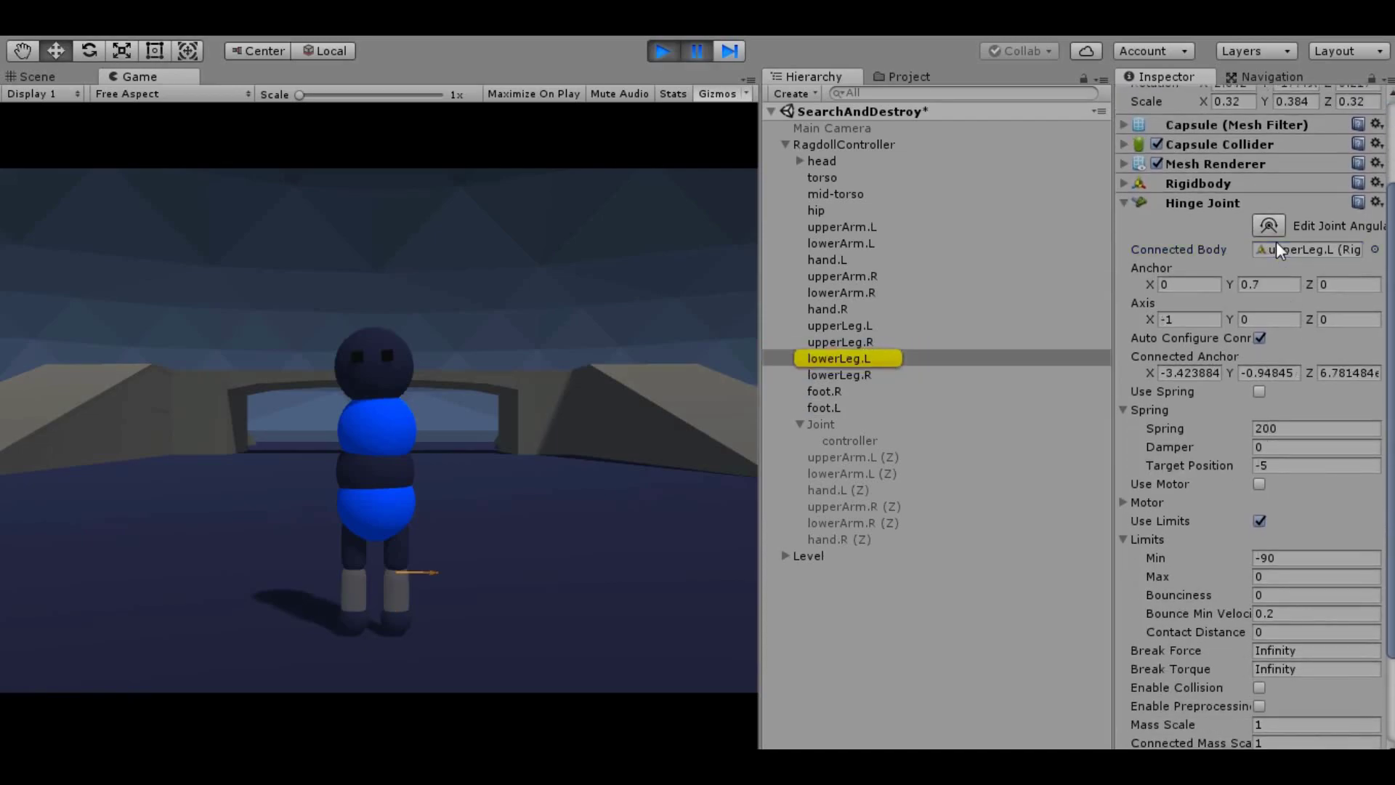
{"action": "left_click", "coordinate": [1277, 242]}
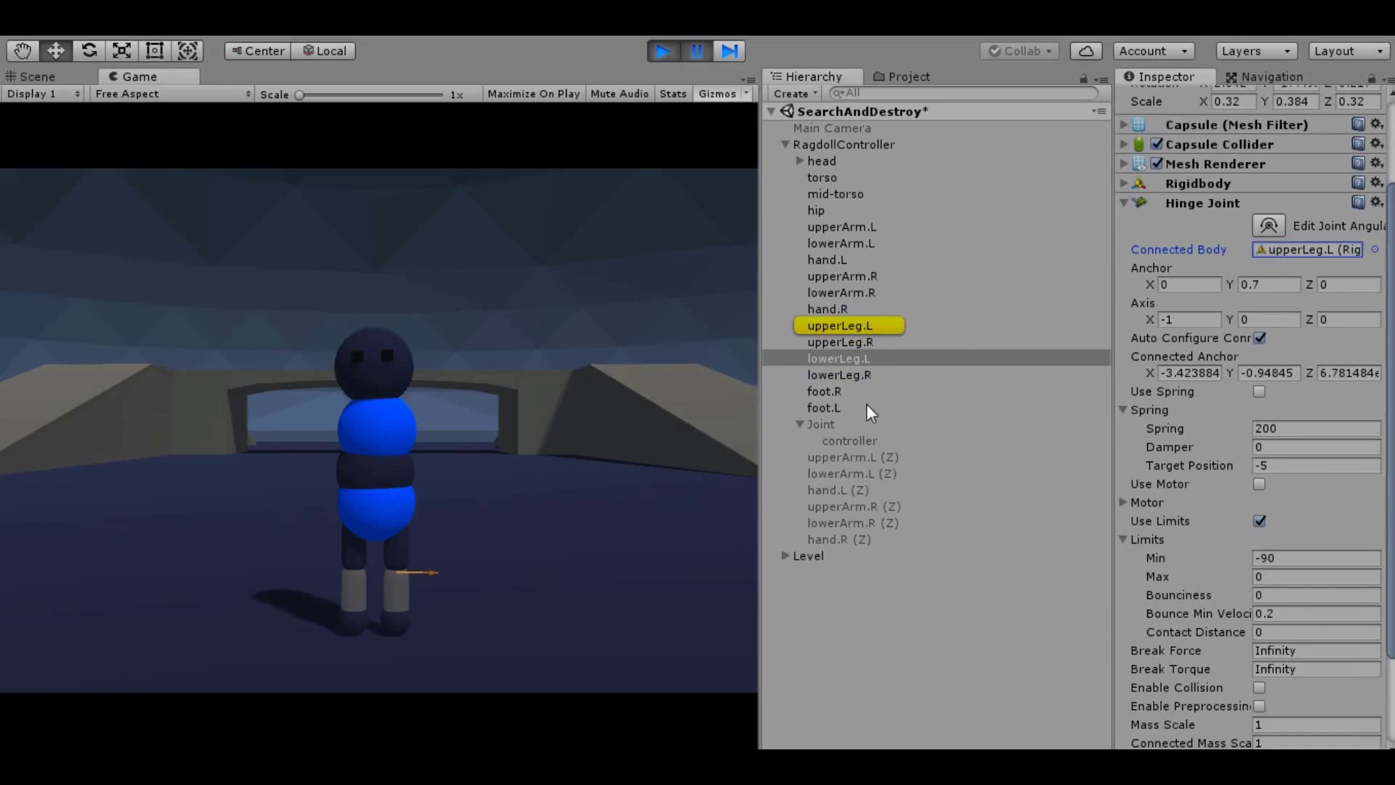
{"action": "left_click", "coordinate": [855, 407]}
{"action": "left_click", "coordinate": [1287, 253]}
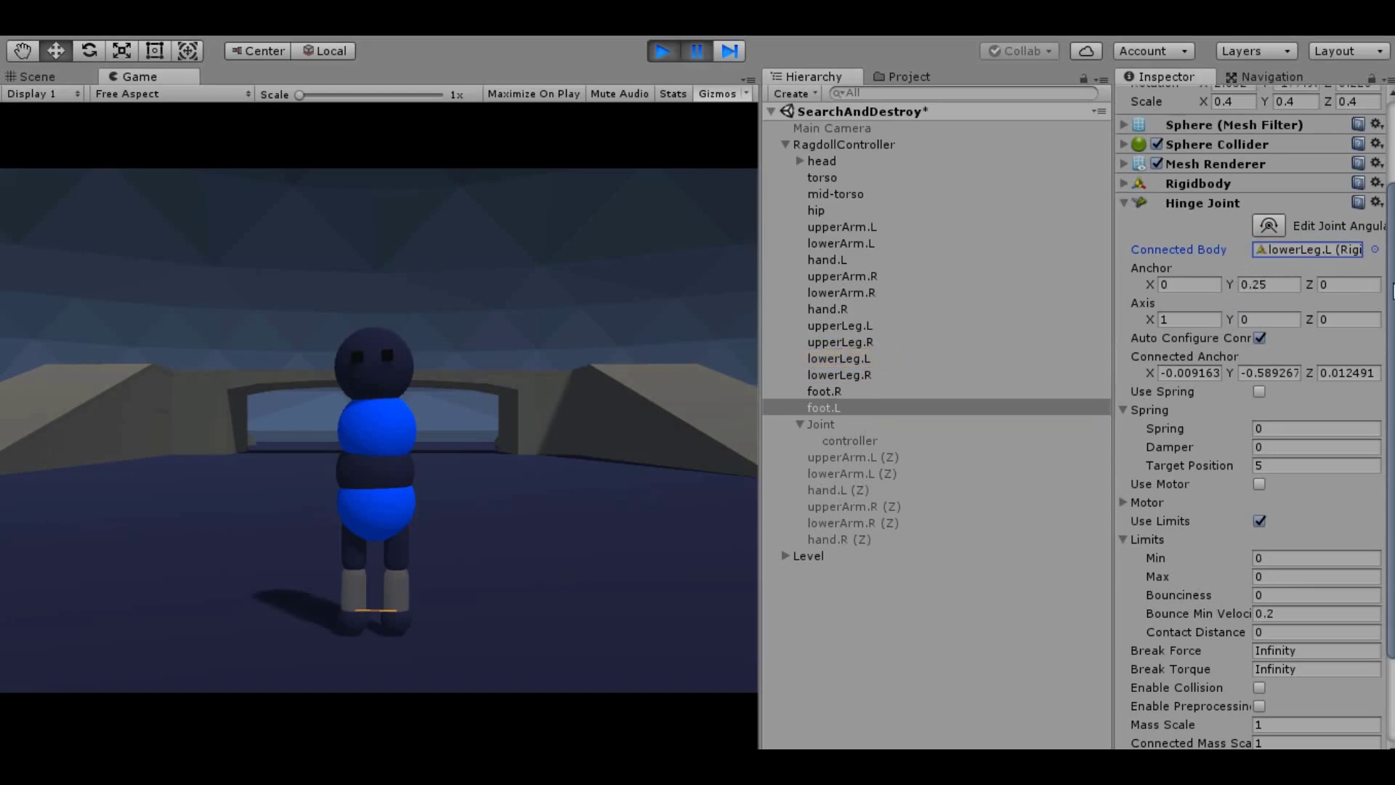
{"action": "scroll", "coordinate": [1201, 256], "scroll_direction": "down", "scroll_amount": 3}
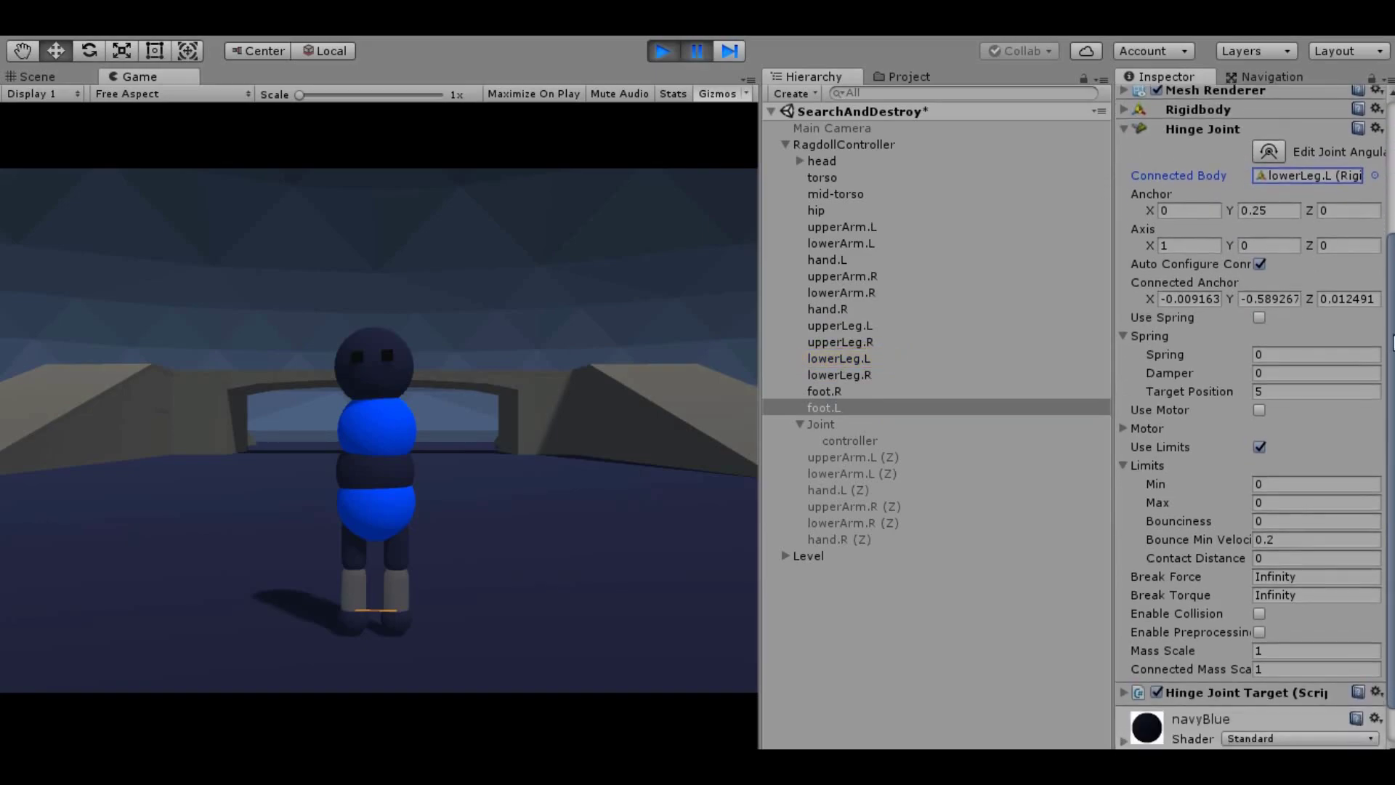
{"action": "left_click", "coordinate": [1123, 129]}
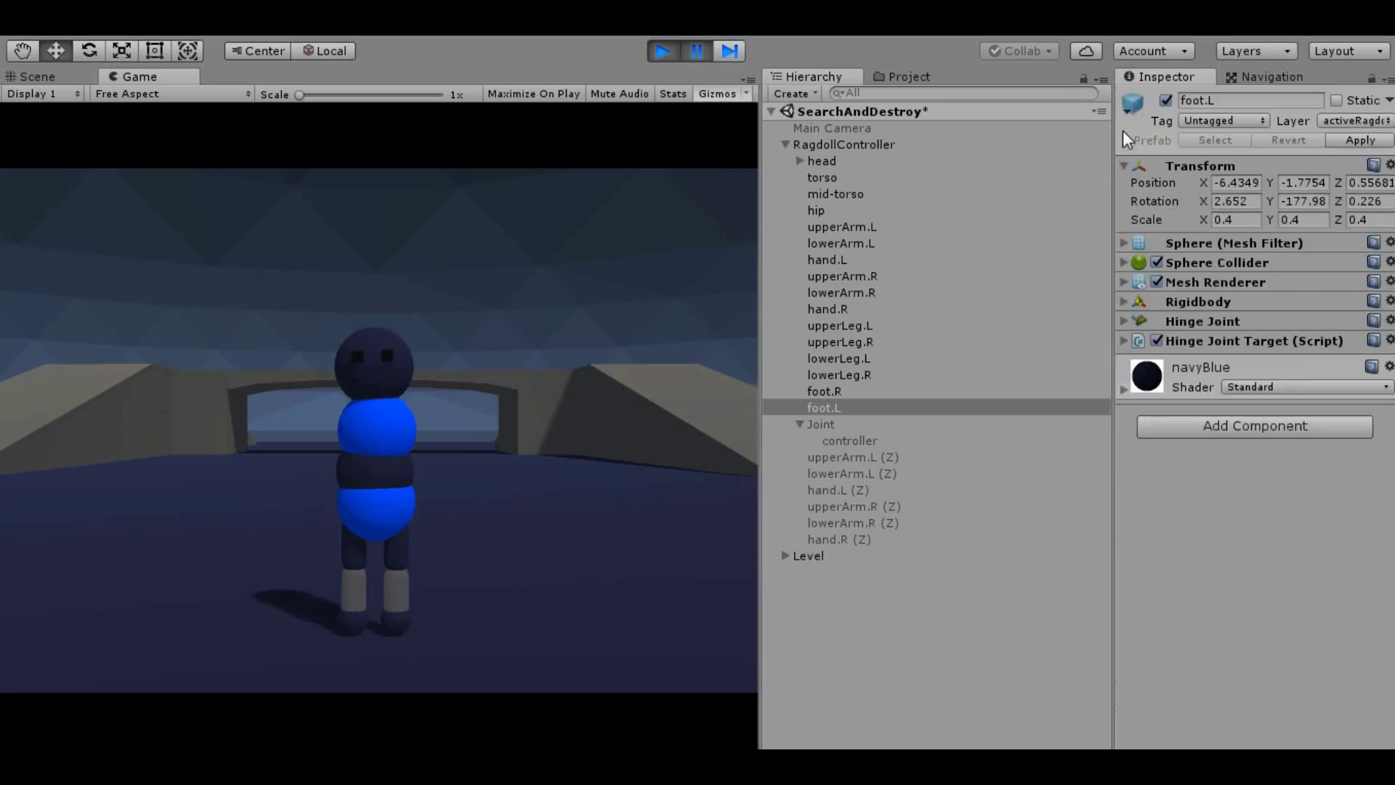
{"action": "left_click", "coordinate": [1128, 300]}
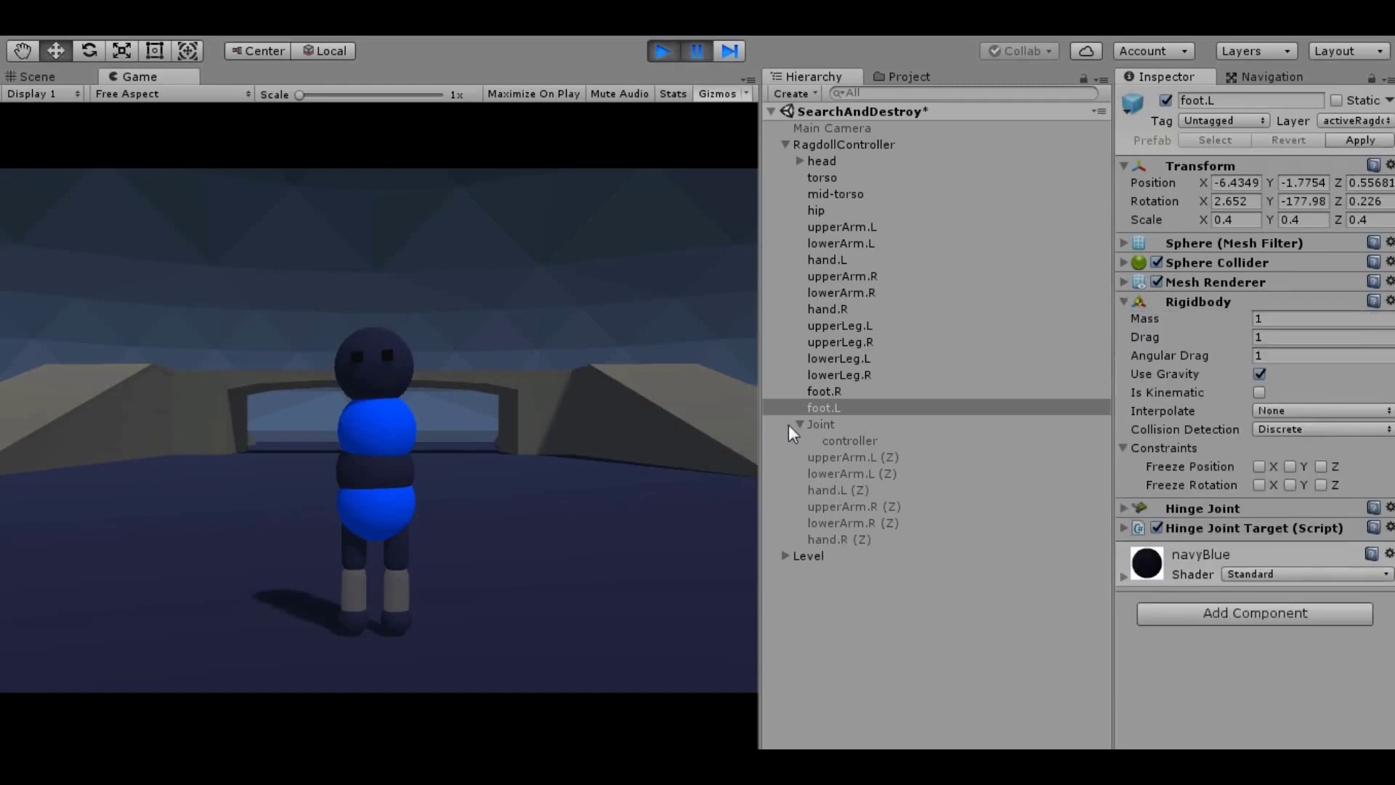
{"action": "left_click", "coordinate": [1123, 300]}
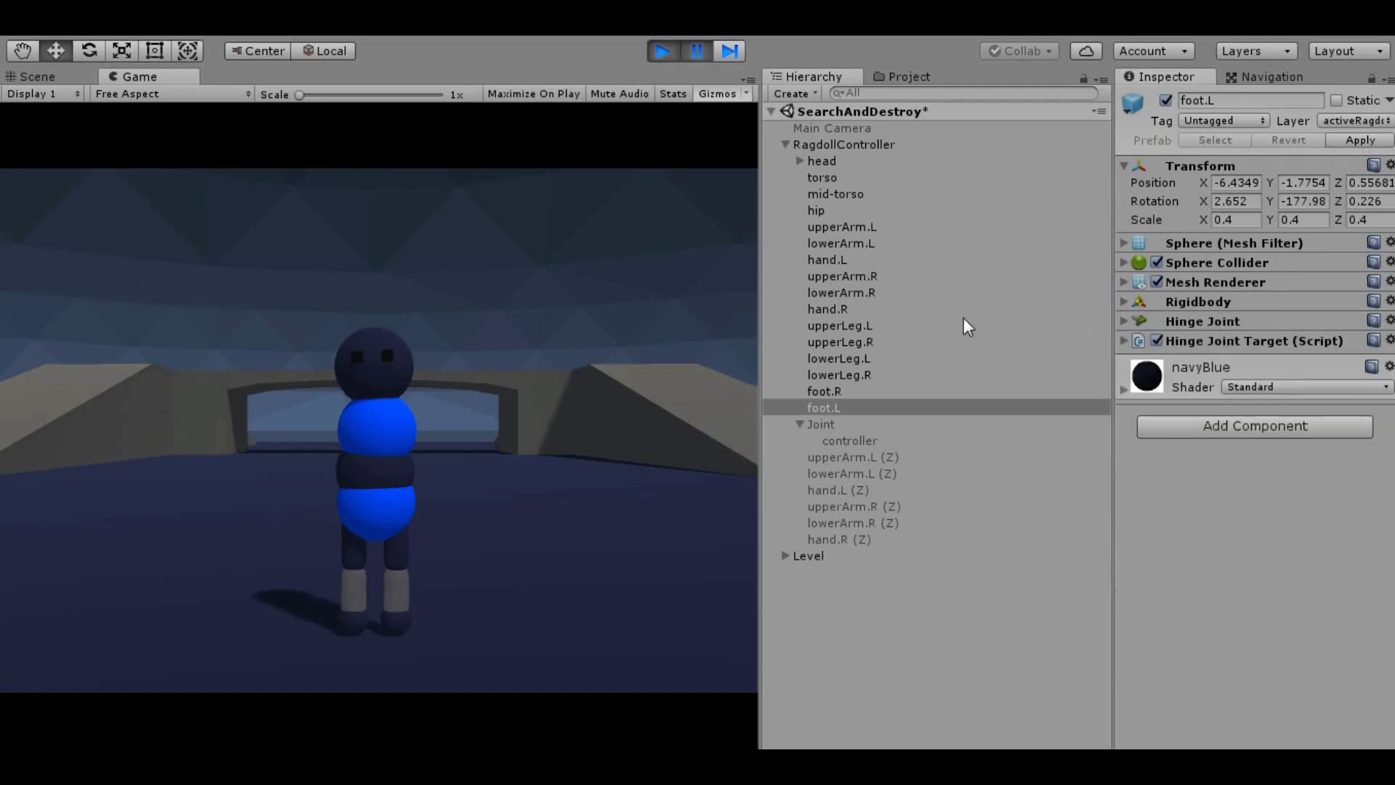
Re-enable the Joint object and review its Configurable Joint and Rigidbody settings.
{"action": "left_click", "coordinate": [838, 424]}
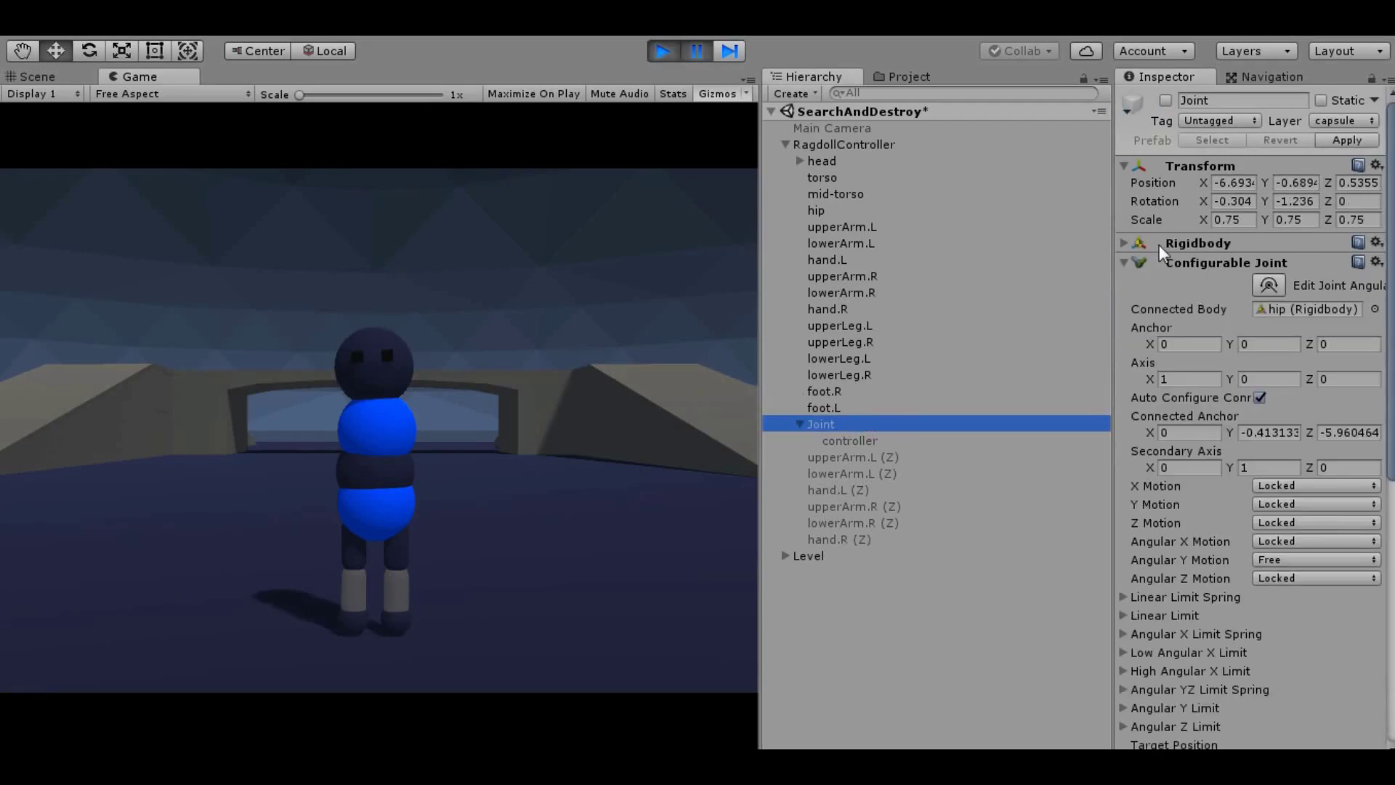
{"action": "left_click", "coordinate": [1168, 101]}
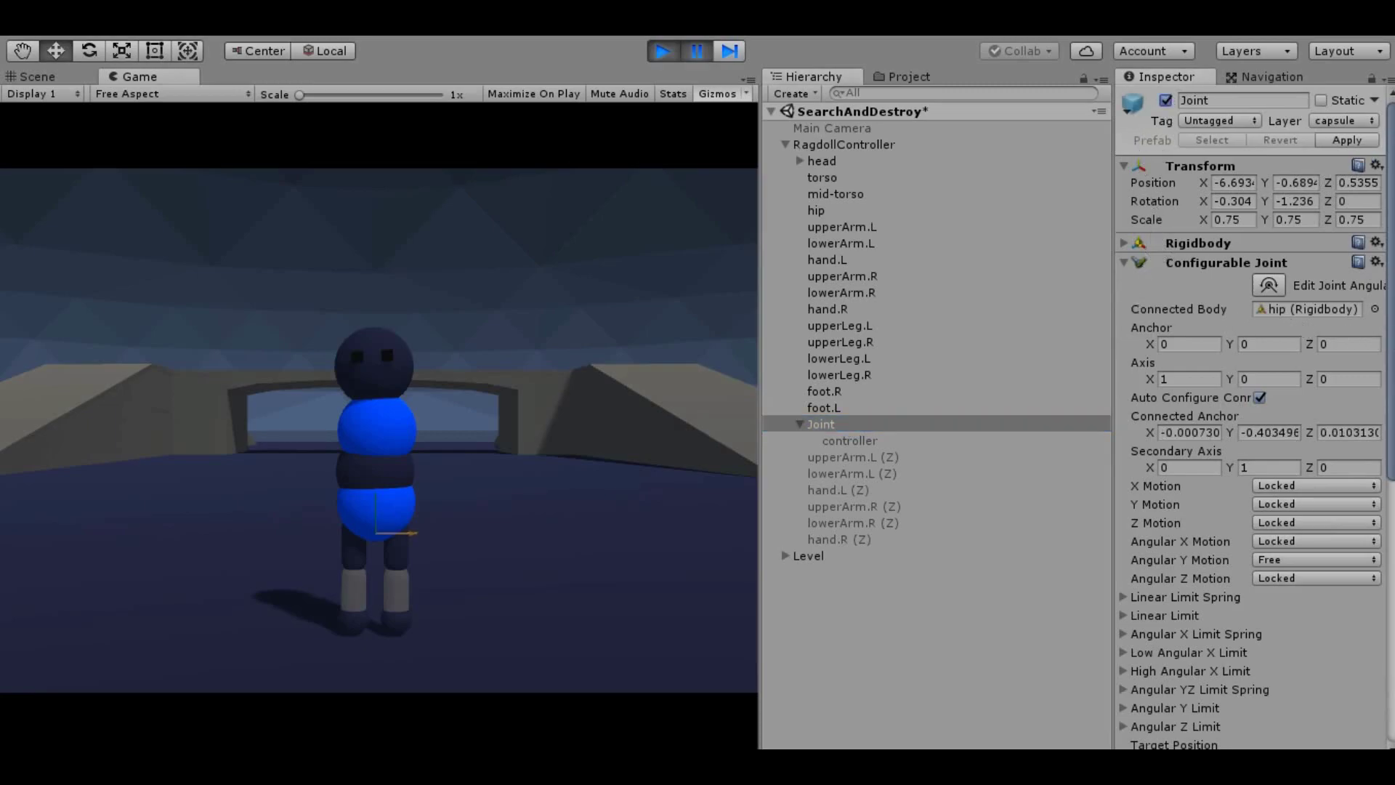
{"action": "scroll", "coordinate": [1249, 414], "scroll_direction": "down", "scroll_amount": 3}
{"action": "scroll", "coordinate": [1250, 414], "scroll_direction": "down", "scroll_amount": 2}
{"action": "scroll", "coordinate": [1250, 414], "scroll_direction": "down", "scroll_amount": 2}
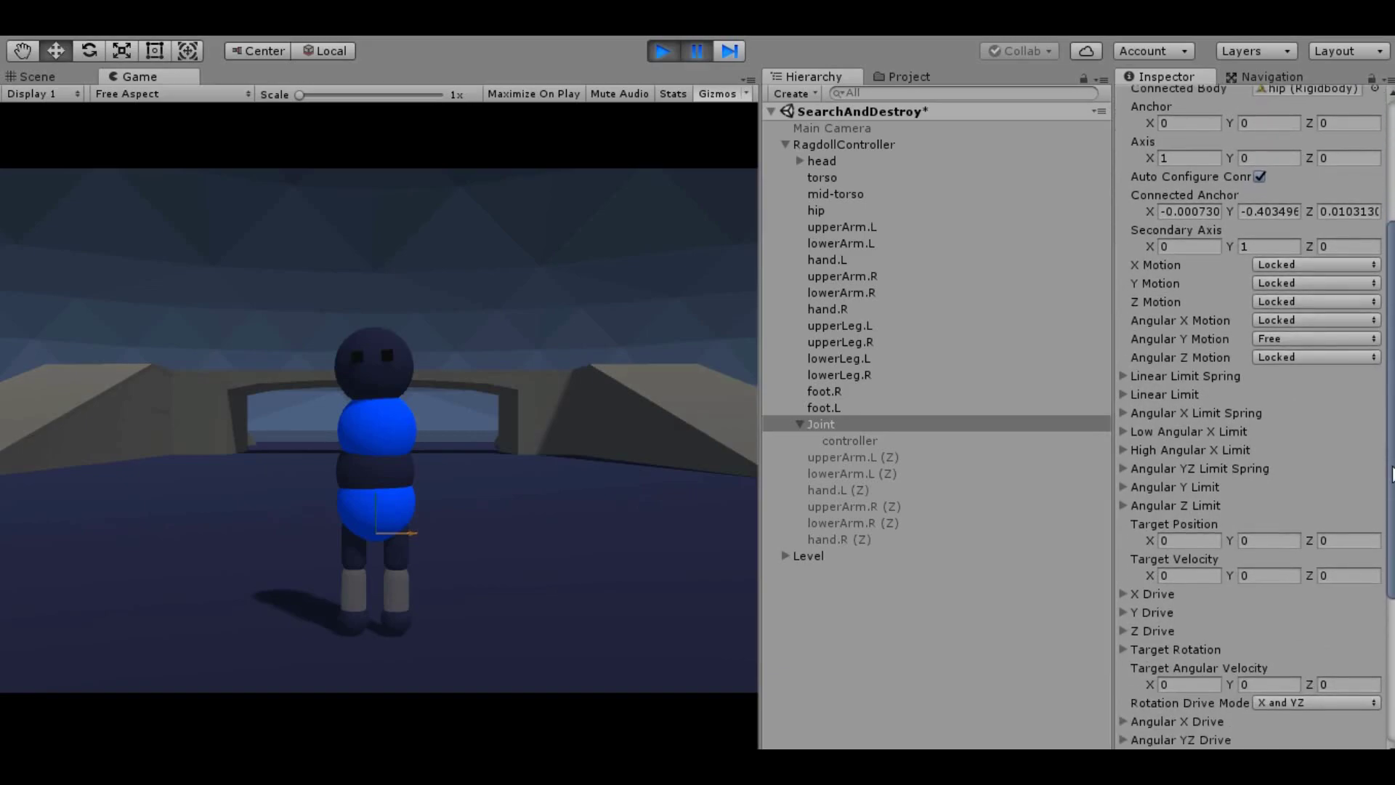
{"action": "scroll", "coordinate": [1249, 414], "scroll_direction": "down", "scroll_amount": 1}
{"action": "scroll", "coordinate": [1249, 414], "scroll_direction": "down", "scroll_amount": 1}
{"action": "scroll", "coordinate": [1249, 414], "scroll_direction": "up", "scroll_amount": 5}
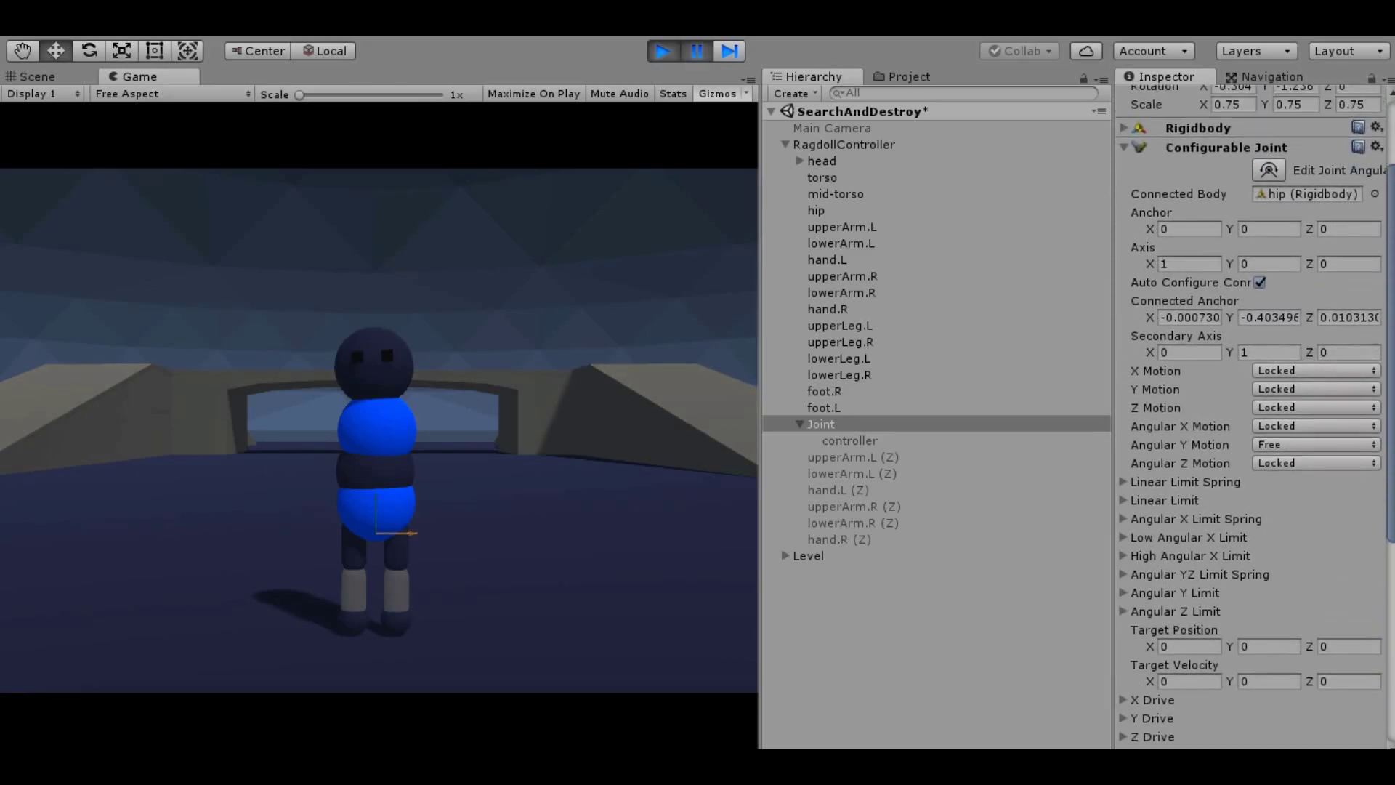
{"action": "scroll", "coordinate": [1249, 414], "scroll_direction": "up", "scroll_amount": 2}
{"action": "left_click", "coordinate": [1123, 204]}
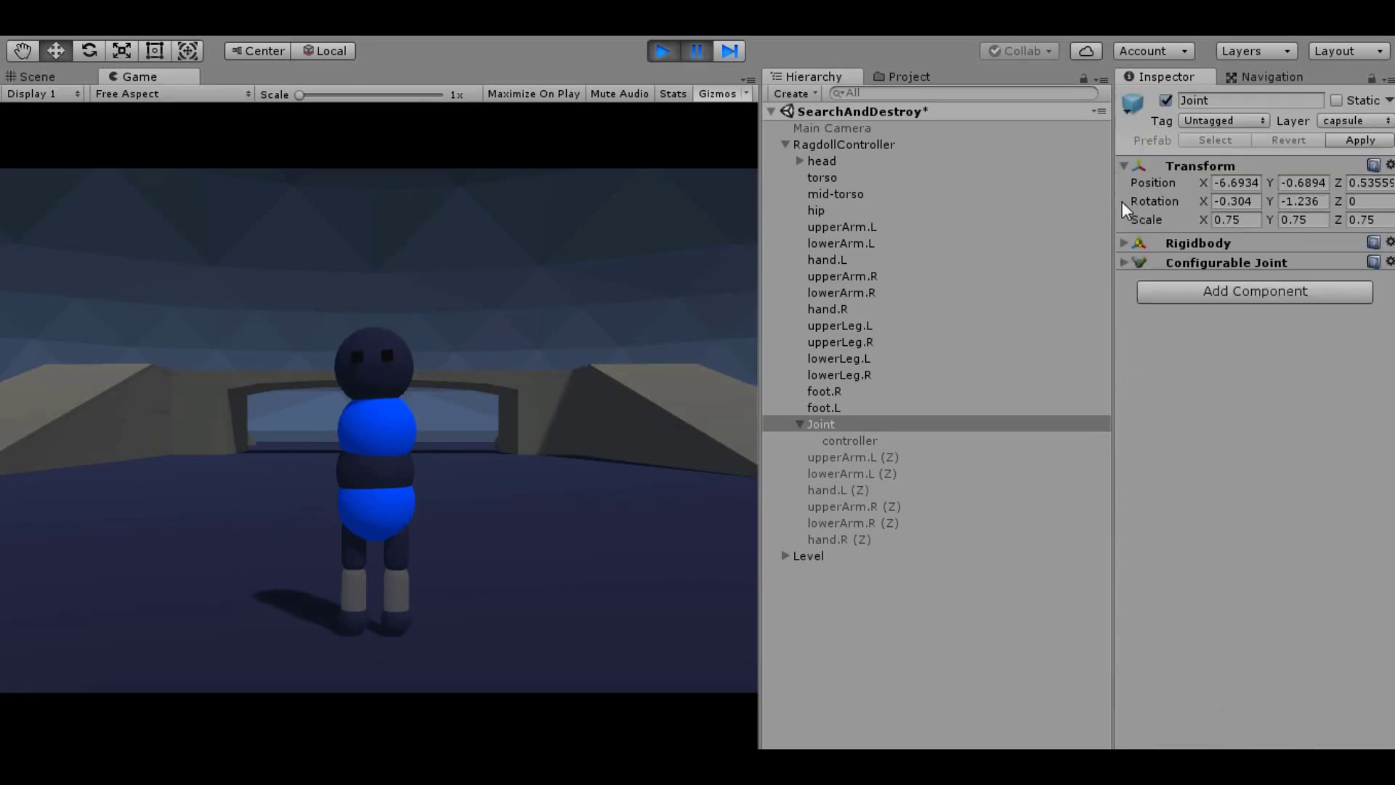
{"action": "left_click", "coordinate": [1124, 242]}
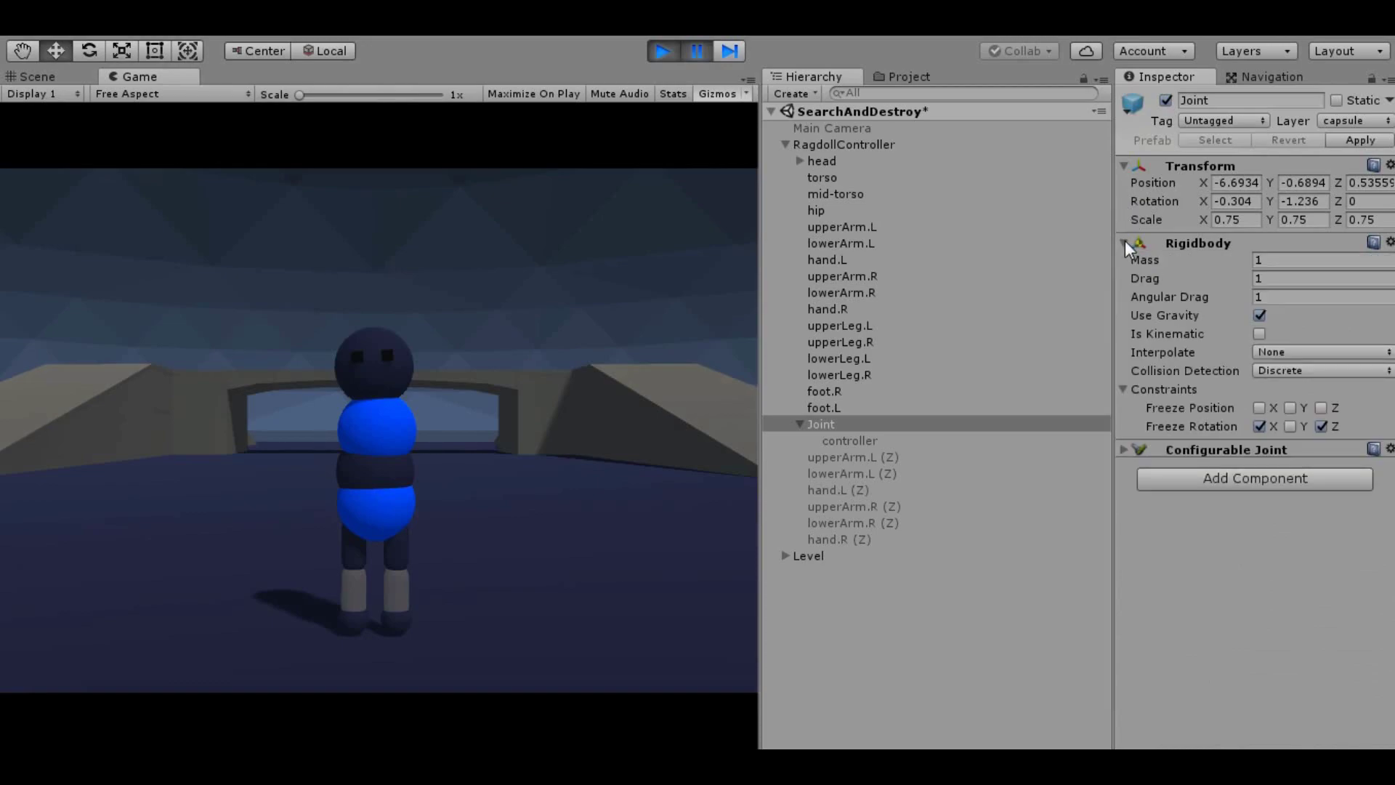
{"action": "left_click", "coordinate": [1124, 241]}
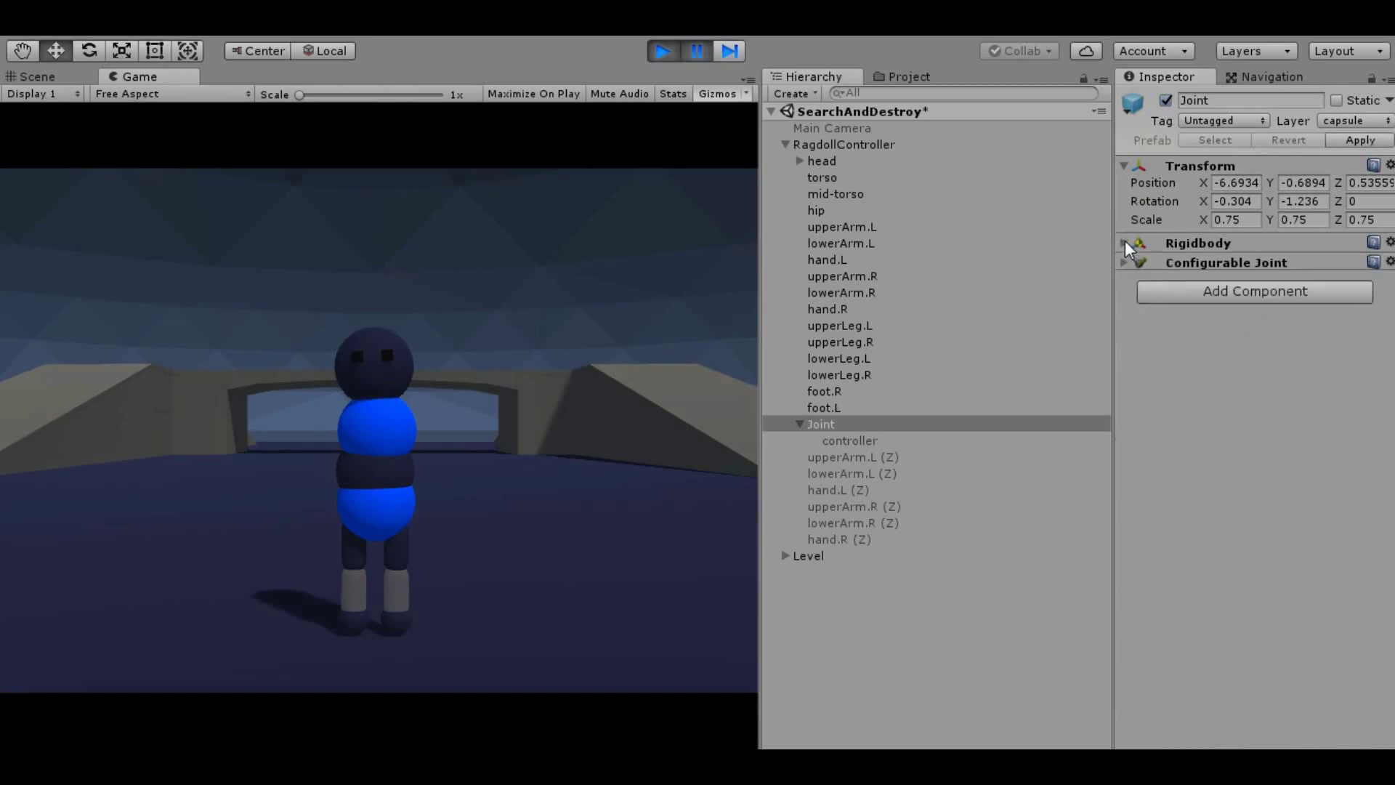
Activate the controller under Joint, leaving its capsule Mesh Renderer switched off.
{"action": "left_click", "coordinate": [831, 452]}
{"action": "left_click", "coordinate": [836, 441]}
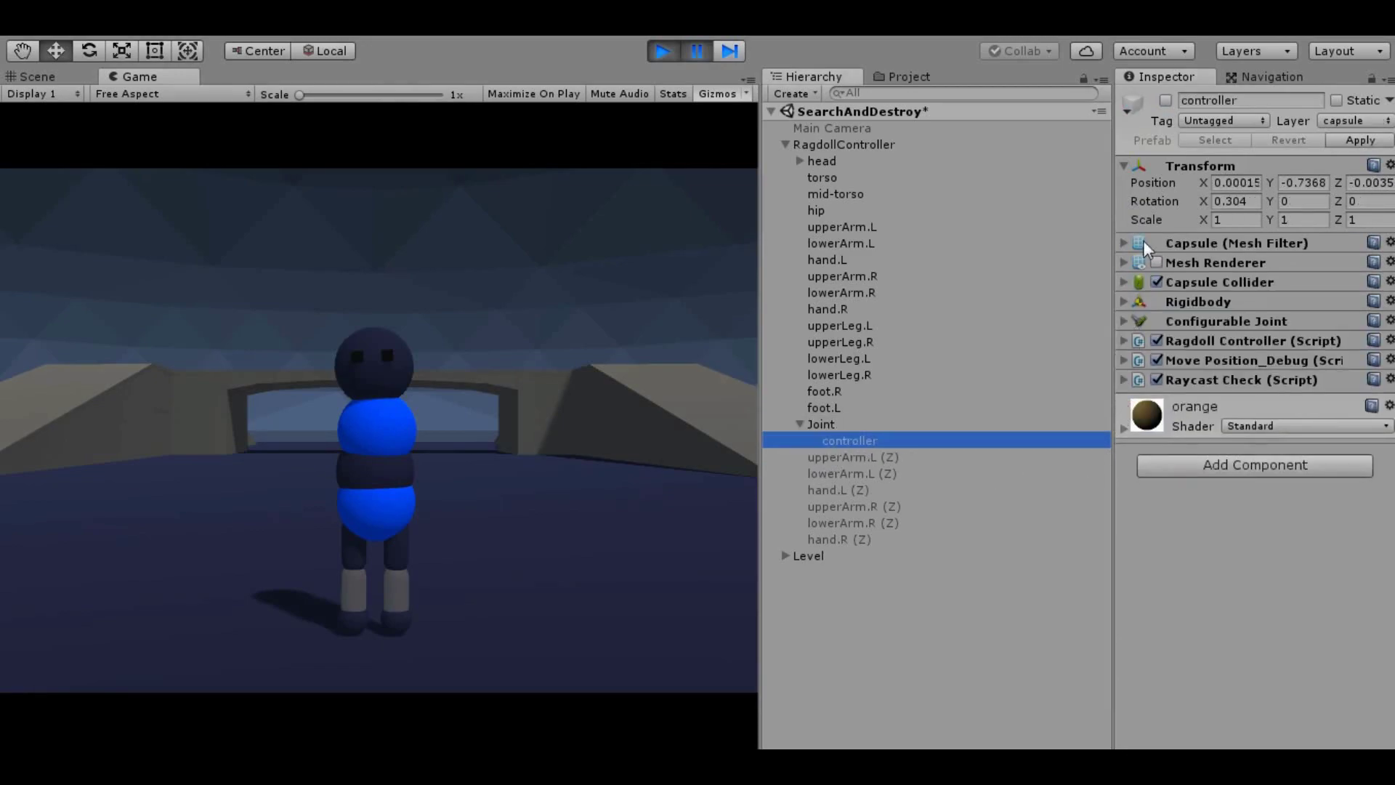
{"action": "left_click", "coordinate": [1165, 101]}
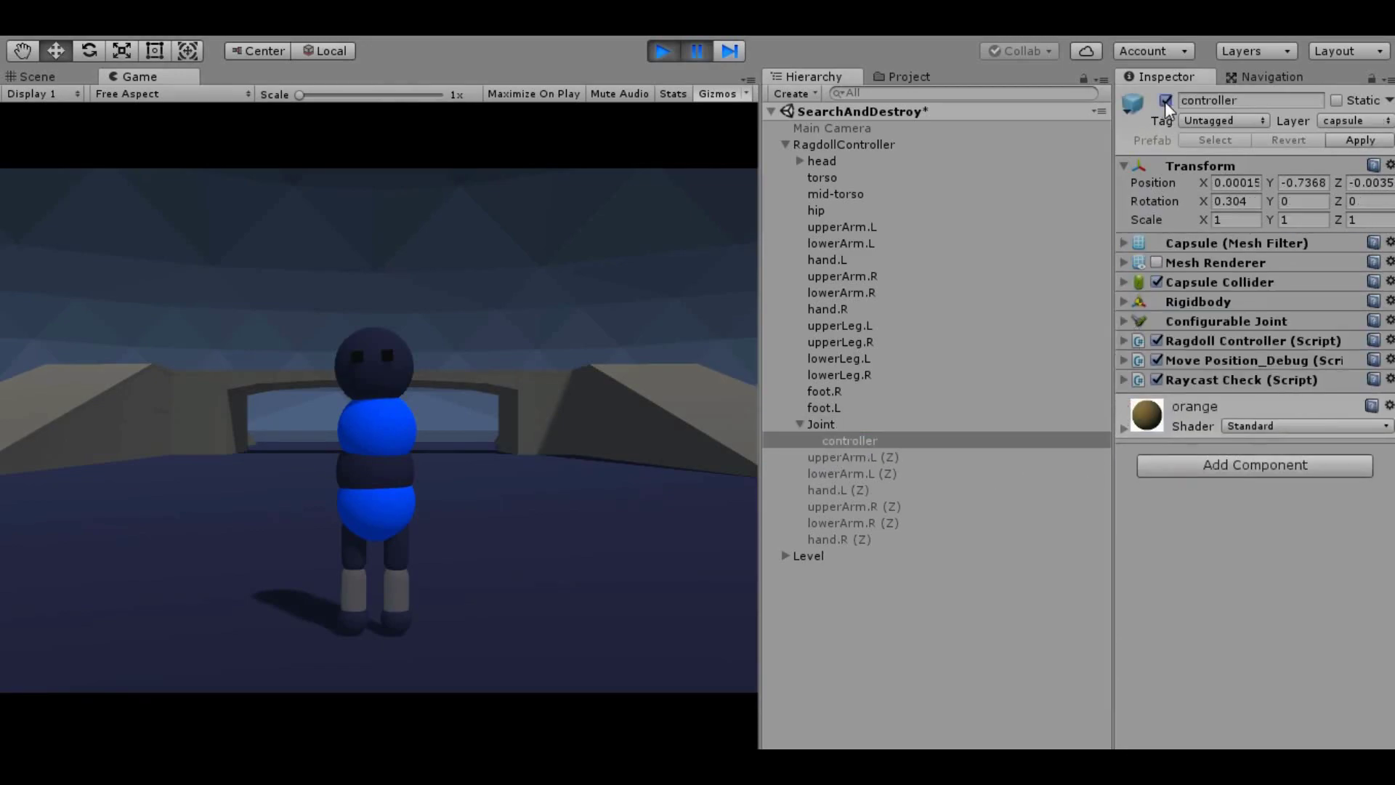
{"action": "left_click", "coordinate": [1156, 262]}
{"action": "left_click", "coordinate": [1157, 262]}
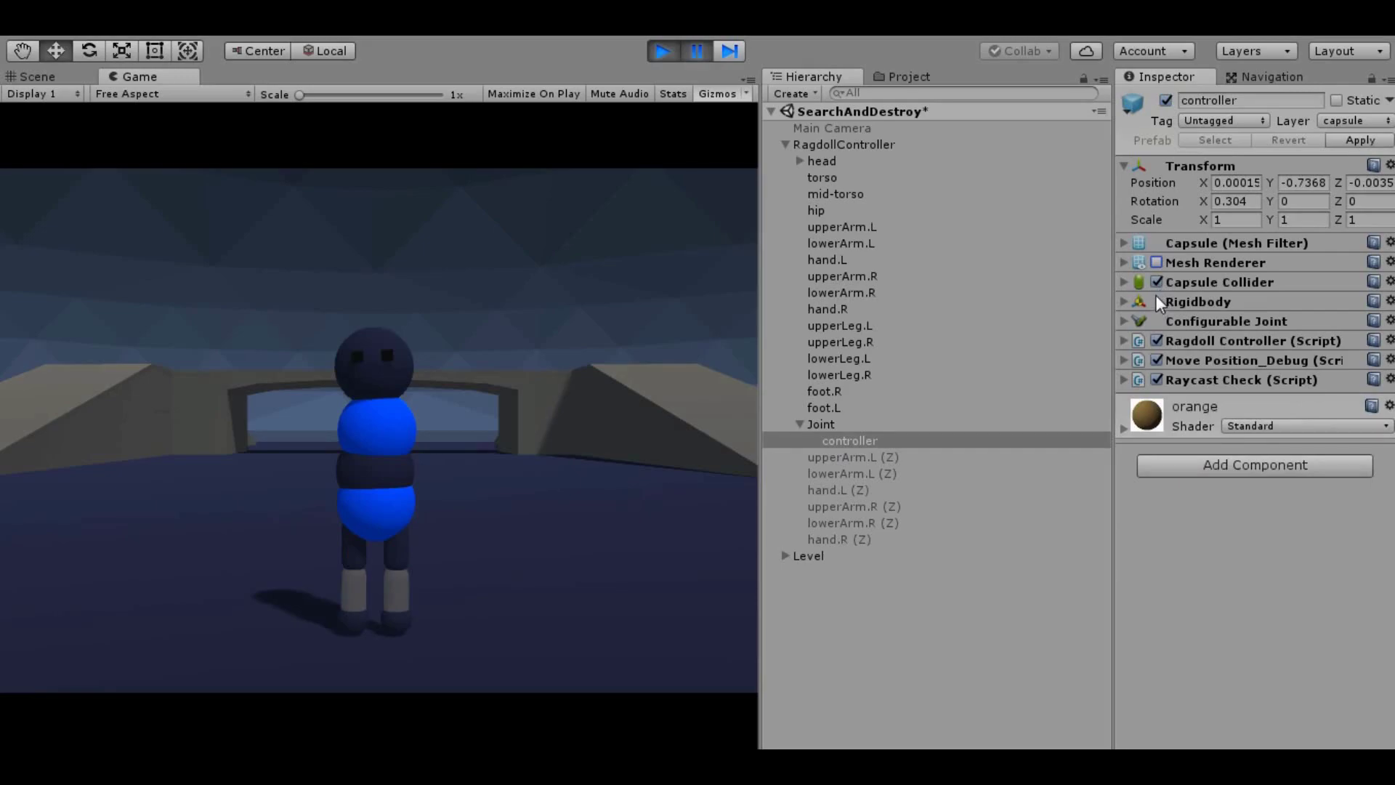
Review the controller's Configurable Joint settings and which body it connects to.
{"action": "left_click", "coordinate": [1126, 319]}
{"action": "left_click", "coordinate": [1300, 368]}
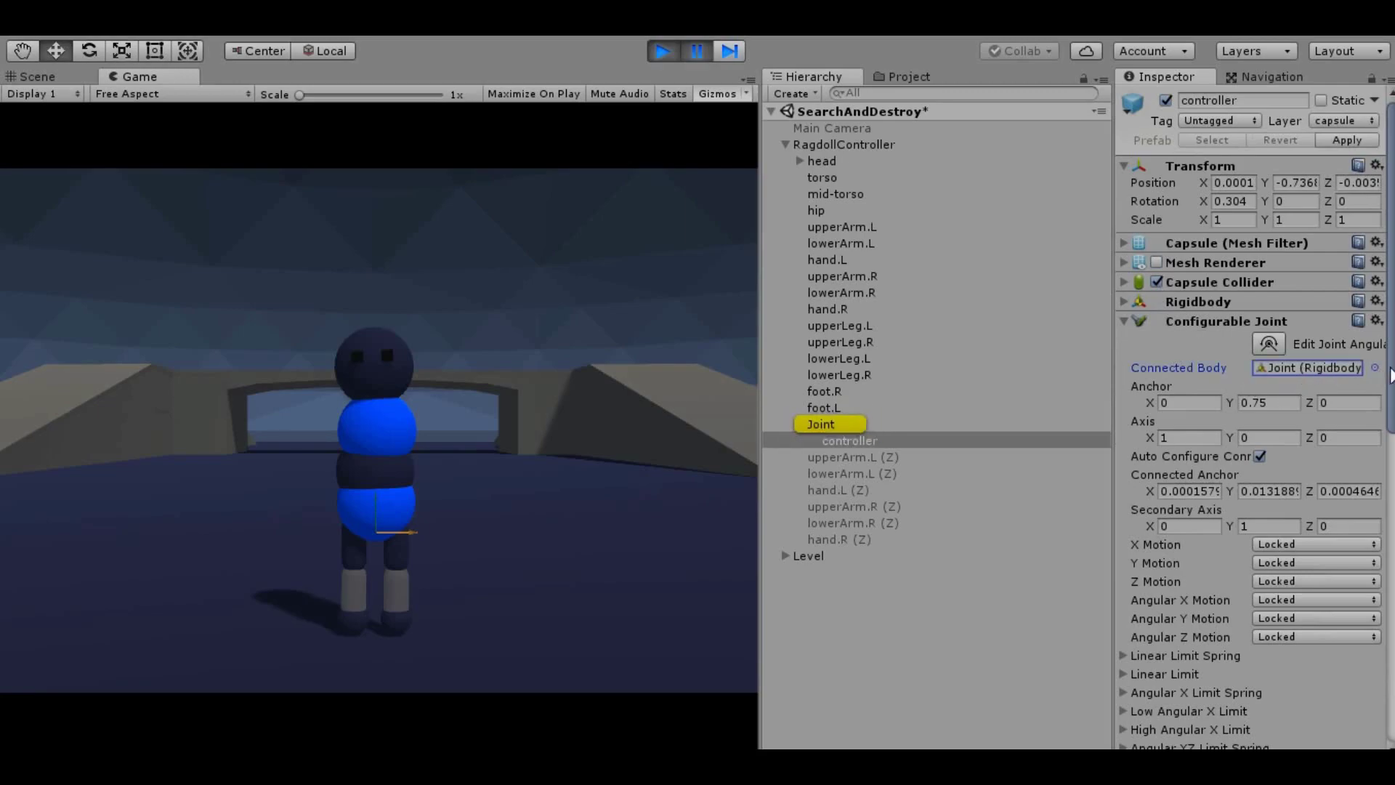
{"action": "scroll", "coordinate": [1300, 369], "scroll_direction": "down", "scroll_amount": 3}
{"action": "scroll", "coordinate": [1300, 368], "scroll_direction": "down", "scroll_amount": 3}
{"action": "scroll", "coordinate": [1300, 368], "scroll_direction": "down", "scroll_amount": 3}
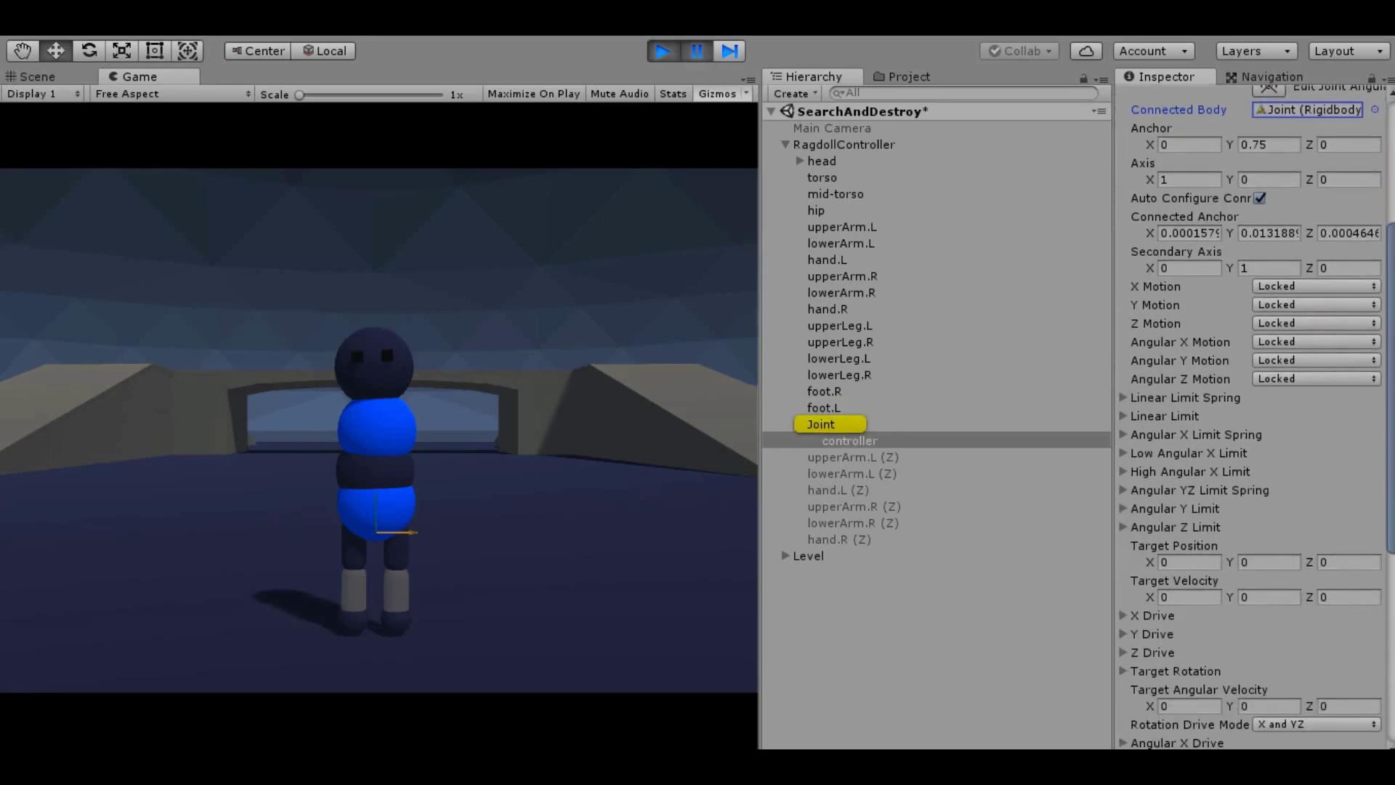
{"action": "scroll", "coordinate": [1253, 417], "scroll_direction": "down", "scroll_amount": 1}
{"action": "scroll", "coordinate": [1254, 417], "scroll_direction": "down", "scroll_amount": 1}
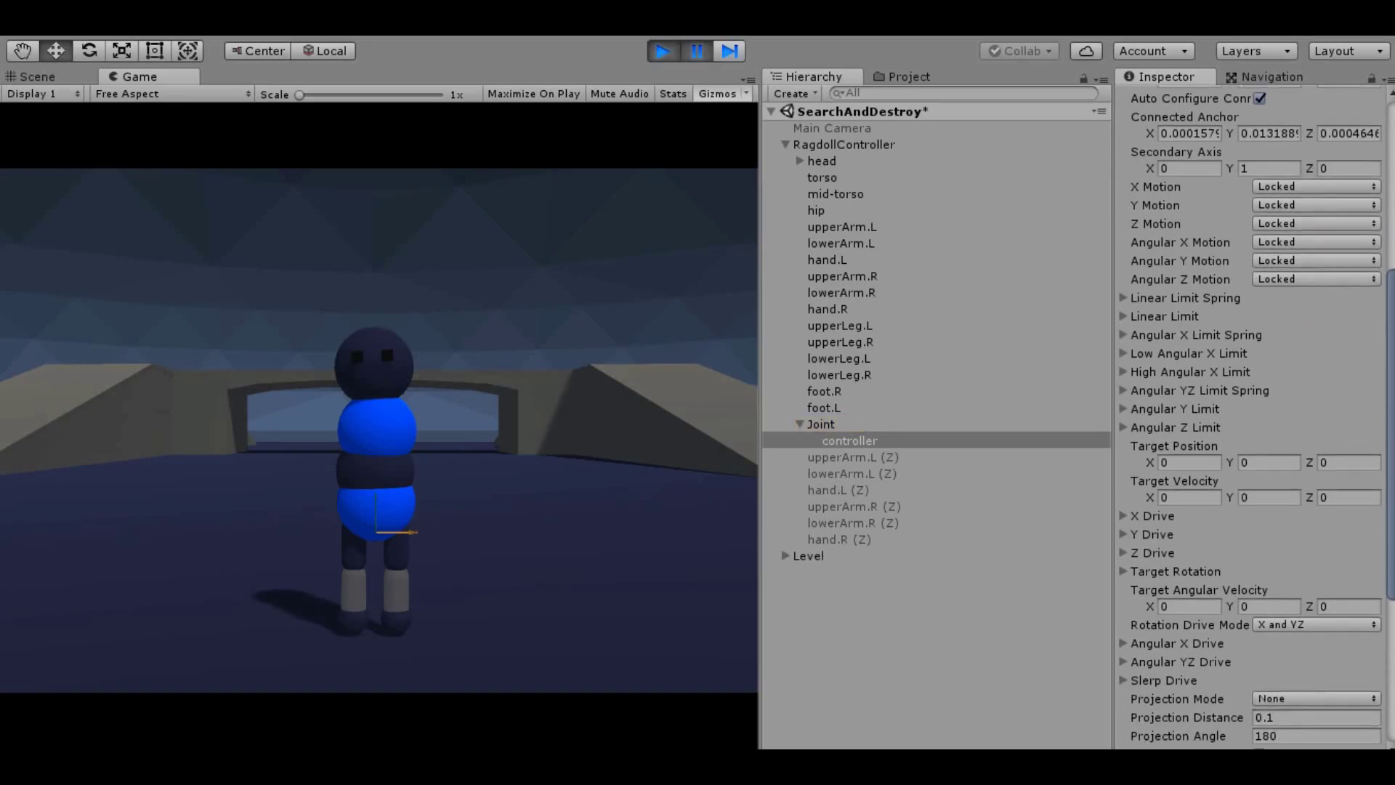
{"action": "scroll", "coordinate": [1254, 417], "scroll_direction": "down", "scroll_amount": 1}
{"action": "scroll", "coordinate": [1253, 417], "scroll_direction": "down", "scroll_amount": 1}
{"action": "scroll", "coordinate": [1249, 417], "scroll_direction": "down", "scroll_amount": 1}
{"action": "scroll", "coordinate": [1249, 417], "scroll_direction": "down", "scroll_amount": 1}
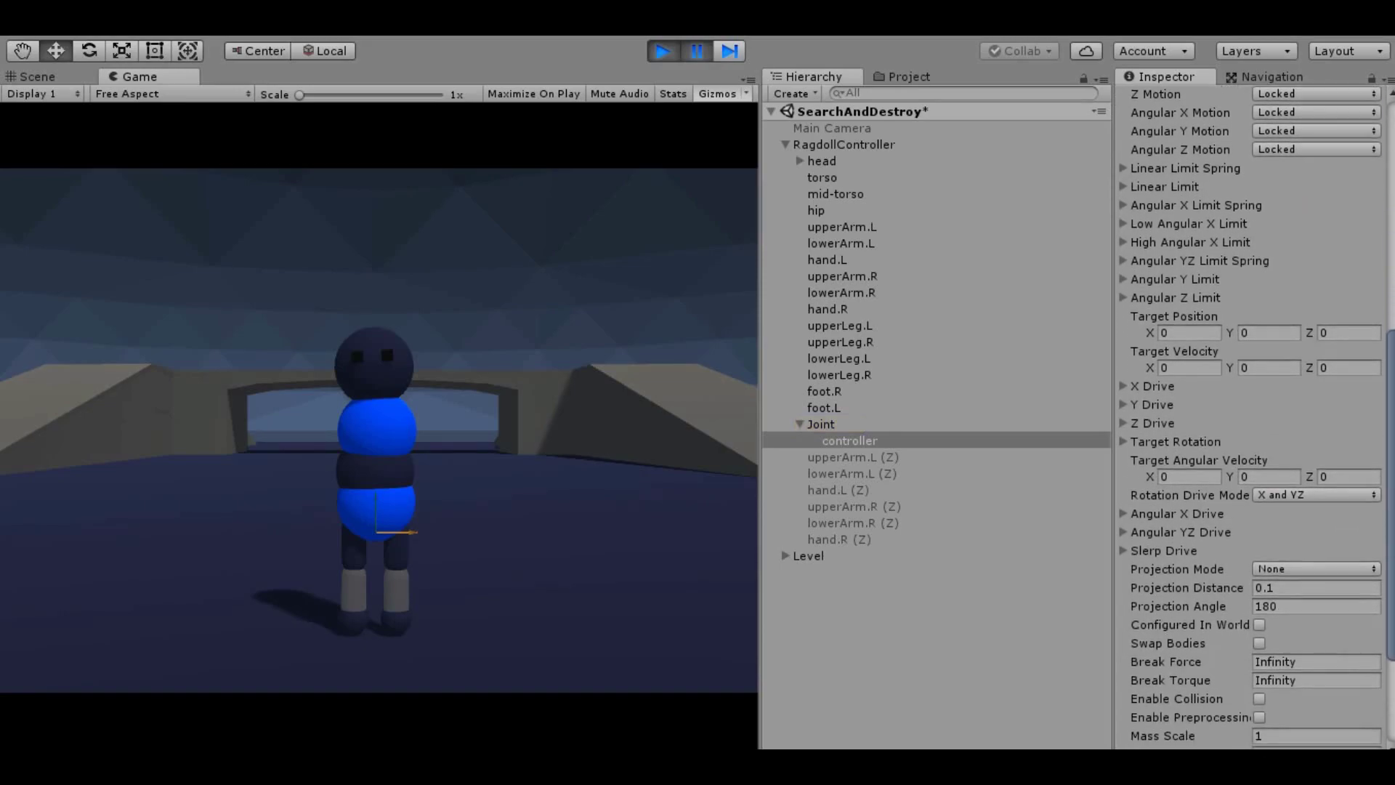
{"action": "scroll", "coordinate": [1250, 417], "scroll_direction": "down", "scroll_amount": 1}
{"action": "scroll", "coordinate": [1249, 417], "scroll_direction": "down", "scroll_amount": 1}
{"action": "scroll", "coordinate": [1249, 417], "scroll_direction": "up", "scroll_amount": 1}
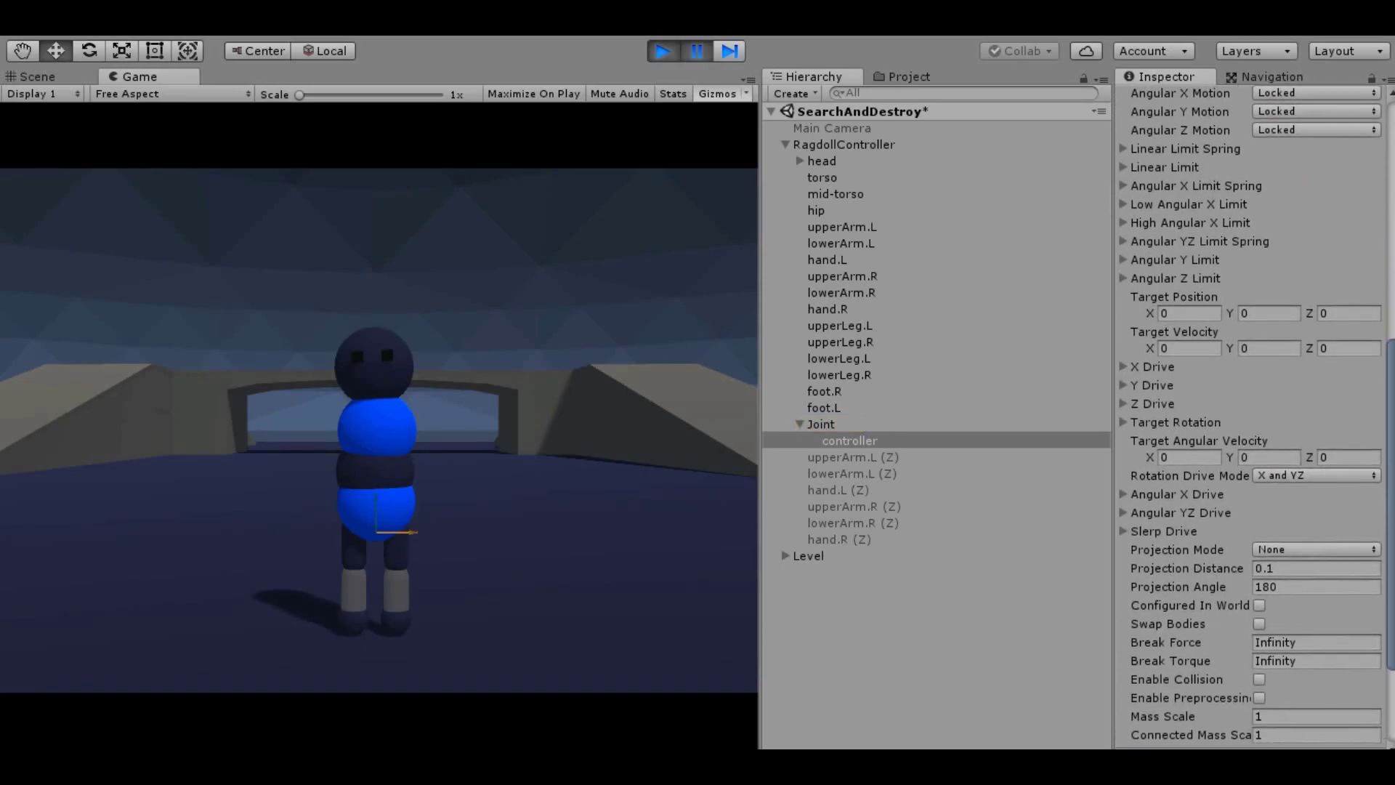
{"action": "scroll", "coordinate": [1250, 417], "scroll_direction": "up", "scroll_amount": 1}
{"action": "scroll", "coordinate": [1249, 416], "scroll_direction": "up", "scroll_amount": 2}
{"action": "scroll", "coordinate": [1250, 417], "scroll_direction": "up", "scroll_amount": 8}
{"action": "scroll", "coordinate": [1250, 417], "scroll_direction": "up", "scroll_amount": 1}
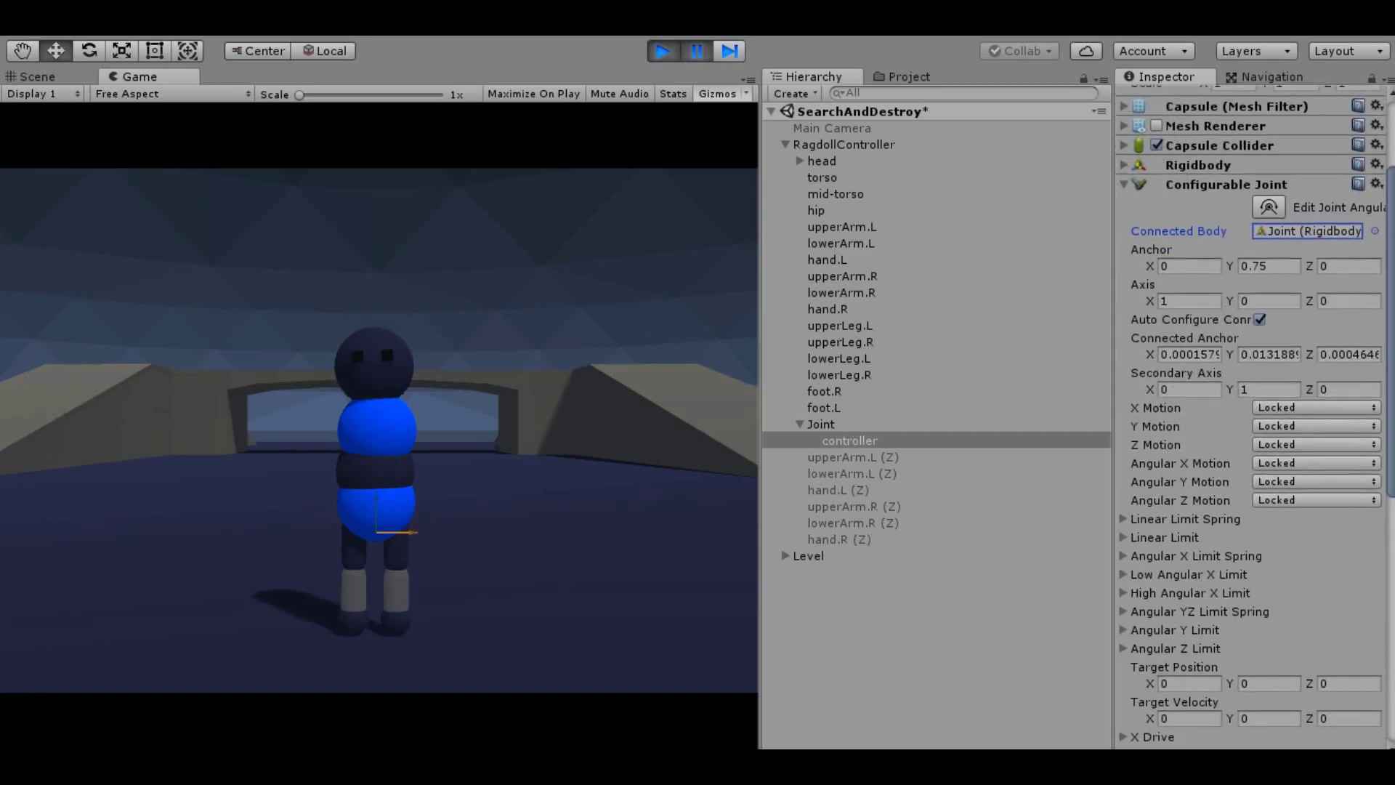
Check the controller's Rigidbody values, including its mass of 50 and angular drag.
{"action": "left_click", "coordinate": [1124, 183]}
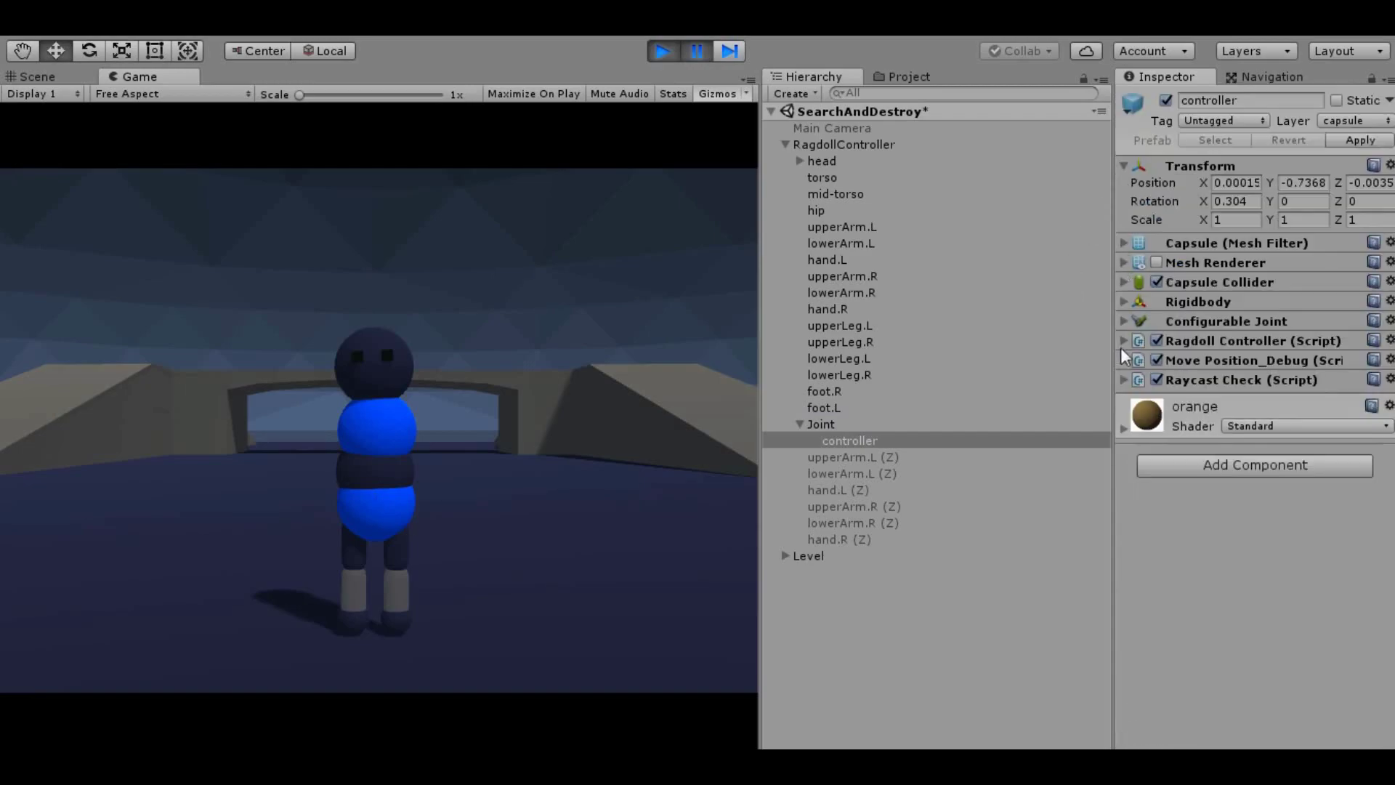
{"action": "left_click", "coordinate": [1124, 302]}
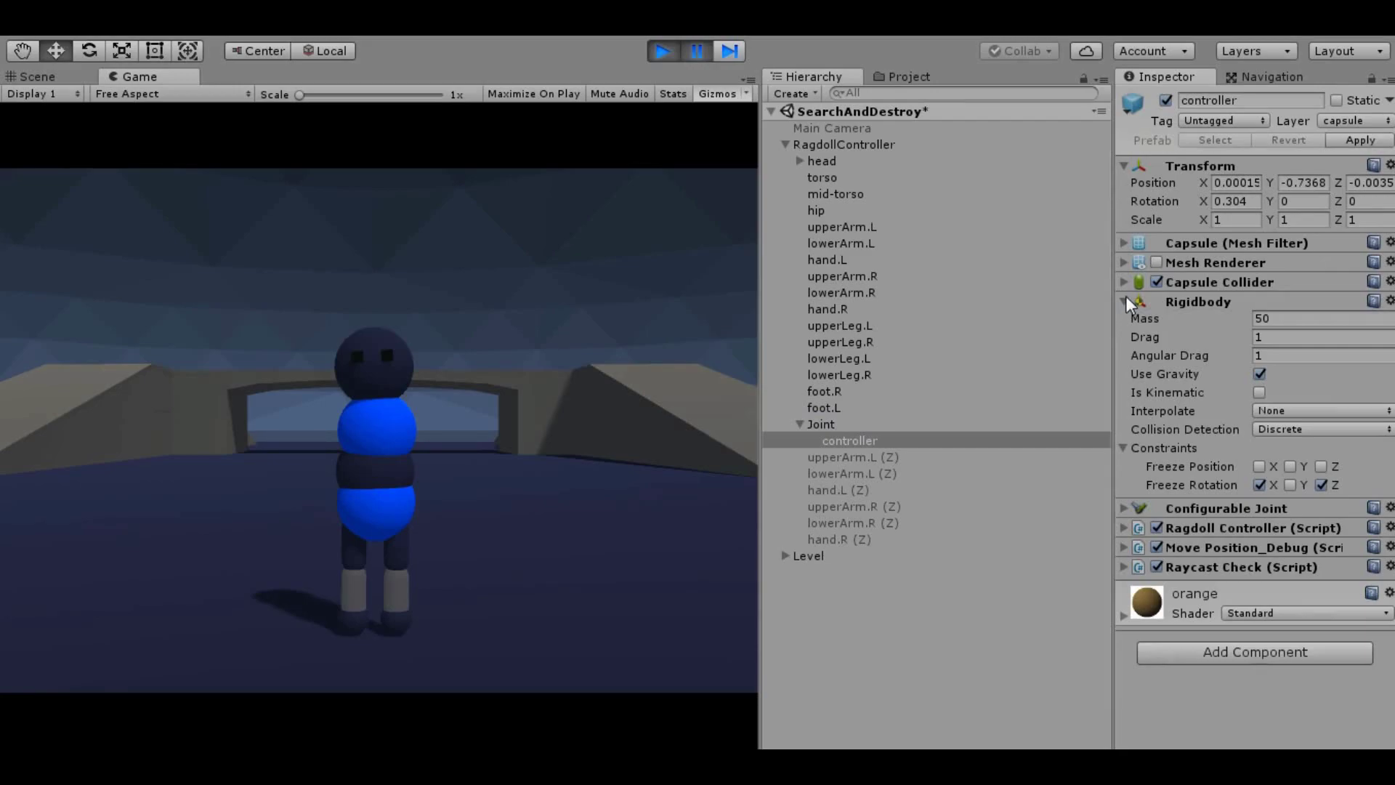
{"action": "left_click", "coordinate": [1288, 318]}
{"action": "left_click", "coordinate": [1258, 336]}
{"action": "left_click", "coordinate": [1310, 356]}
{"action": "left_click", "coordinate": [1122, 300]}
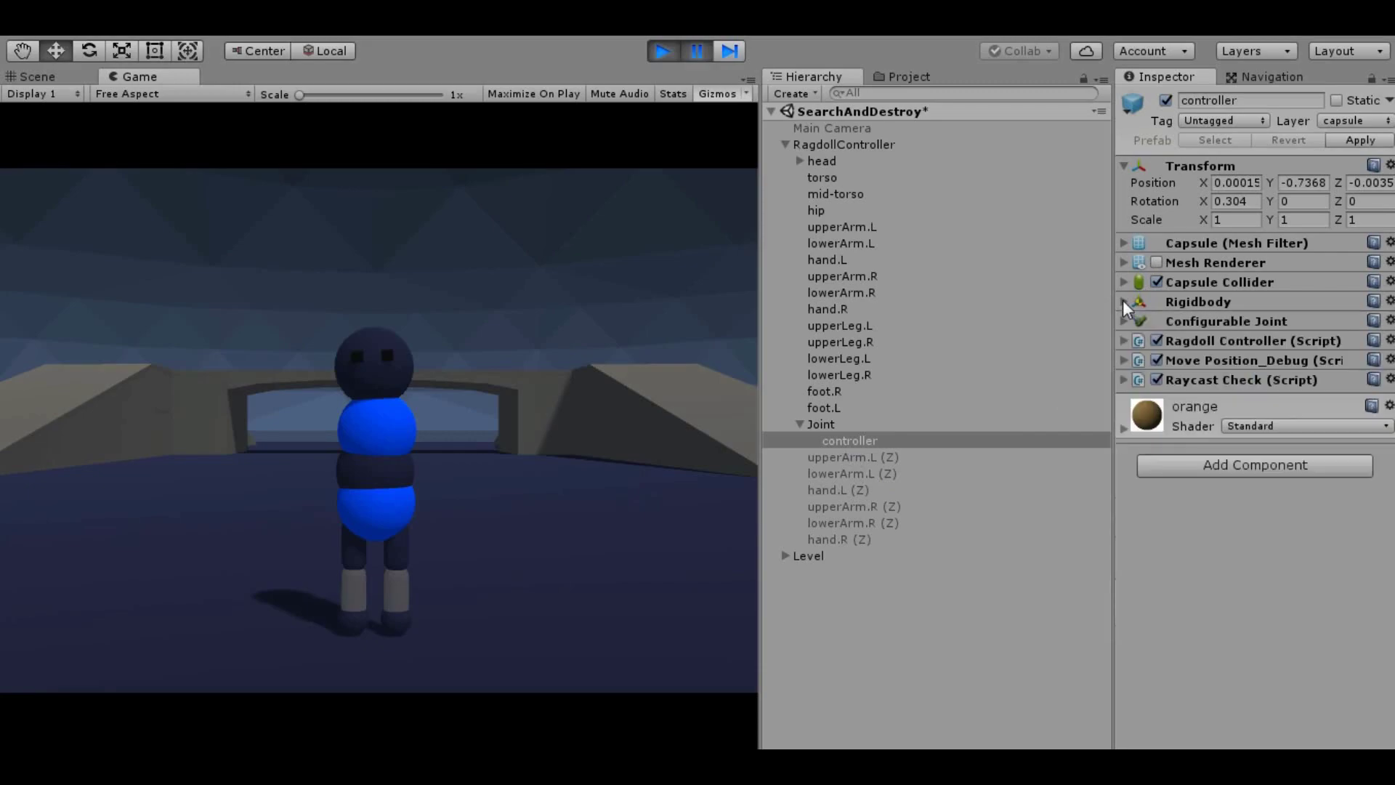
Select upperArm.L (Z) and enable it so the left upper arm appears.
{"action": "left_click", "coordinate": [821, 458]}
{"action": "mouse_move", "coordinate": [1140, 145]}
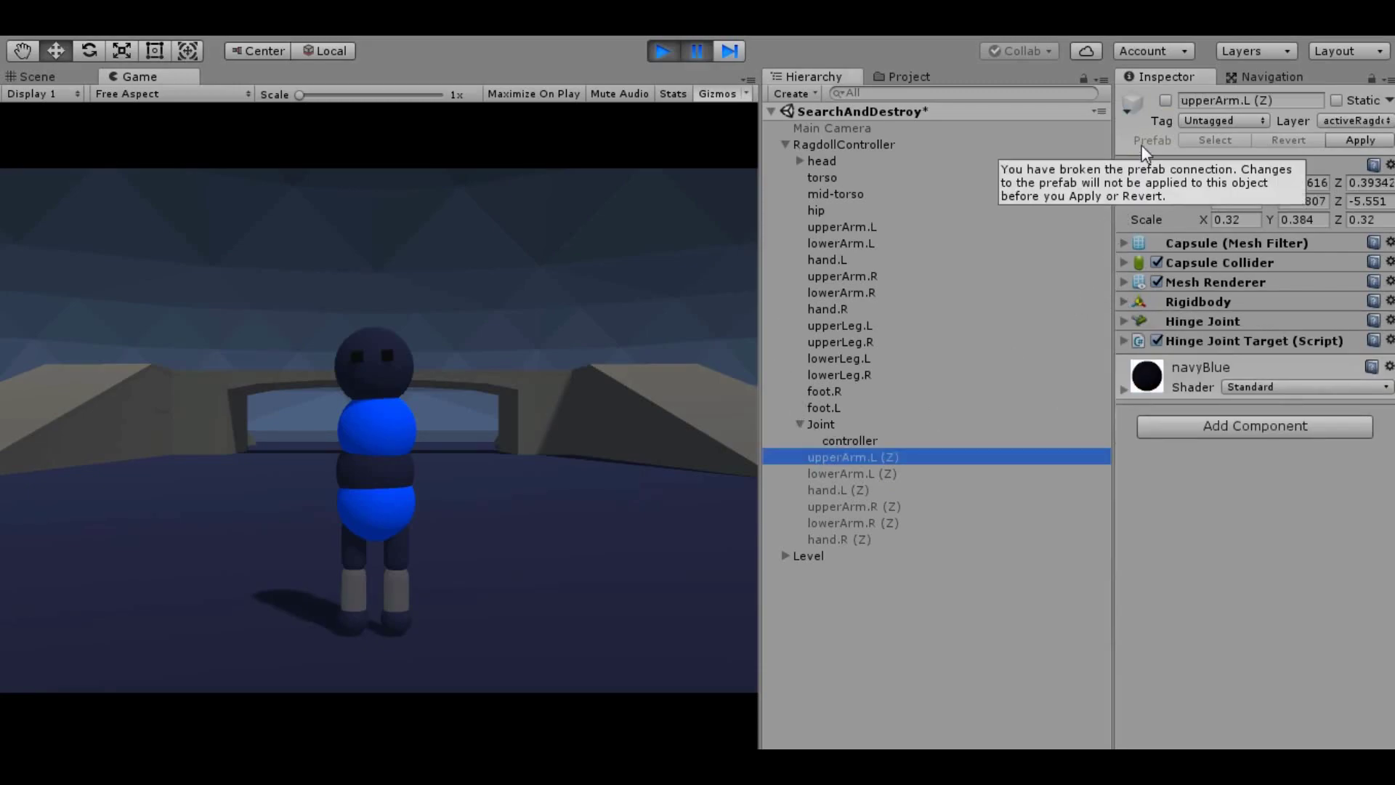
{"action": "left_click", "coordinate": [1153, 98]}
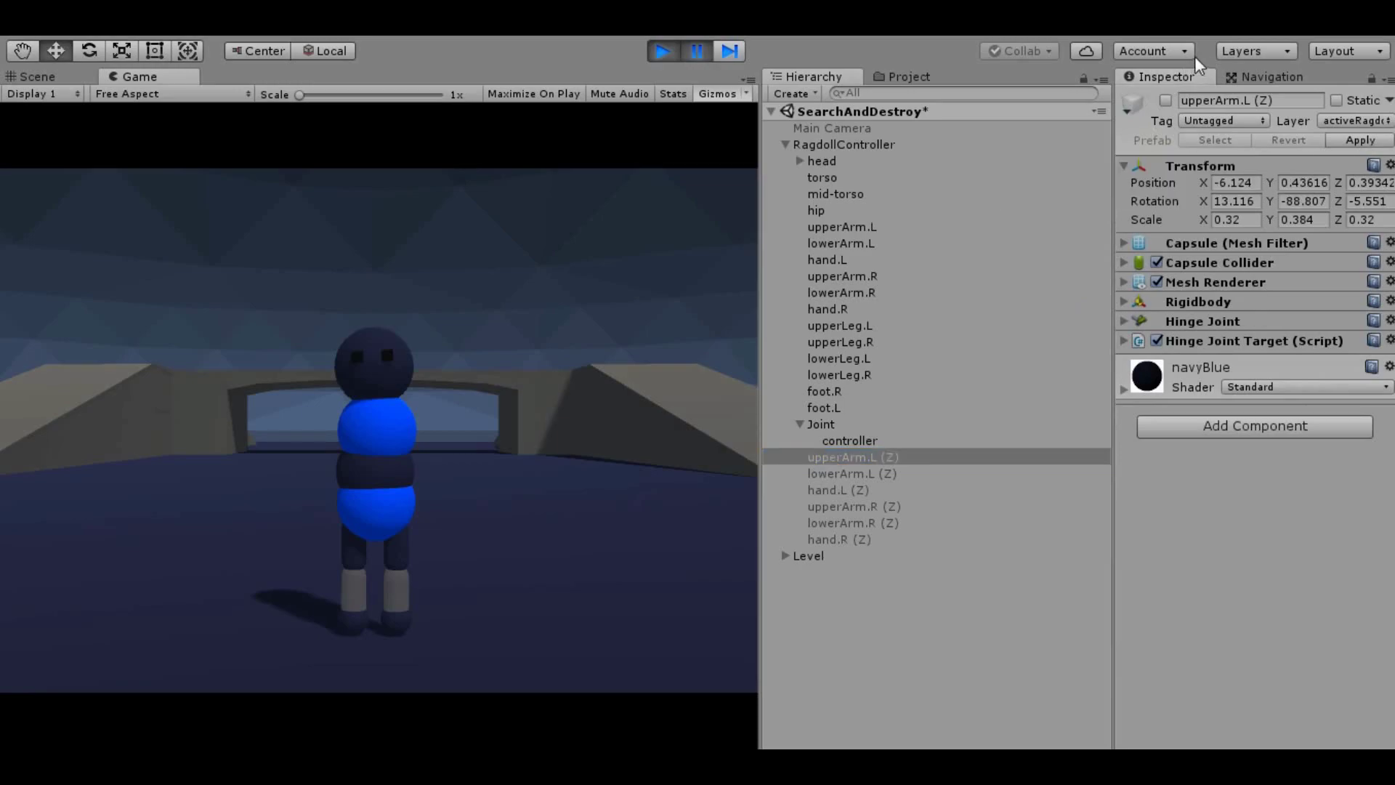
{"action": "left_click", "coordinate": [1166, 101]}
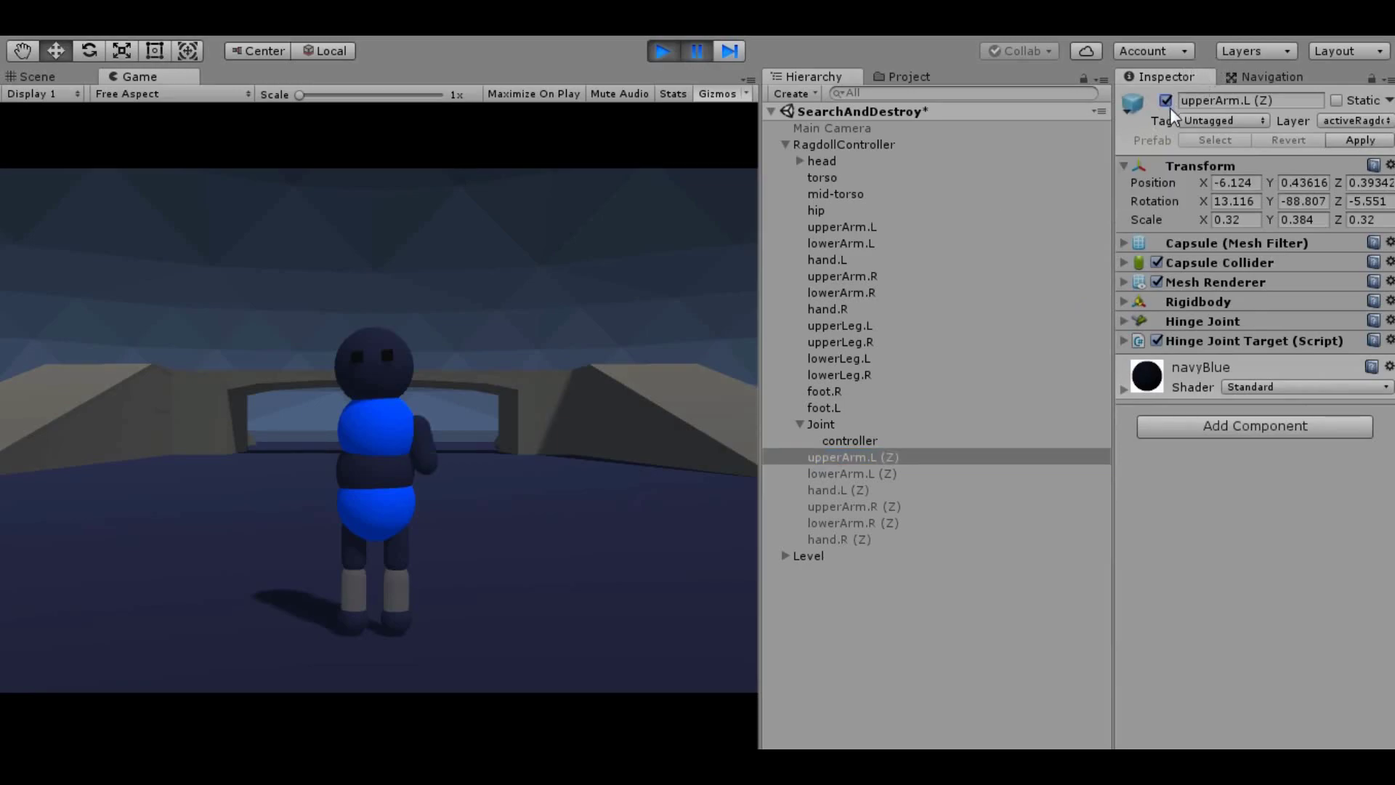
Verify upperArm.L (Z) hinges to torso with spring 200, limits -180 to 180, and mass 1.
{"action": "left_click", "coordinate": [1129, 320]}
{"action": "left_click", "coordinate": [1298, 368]}
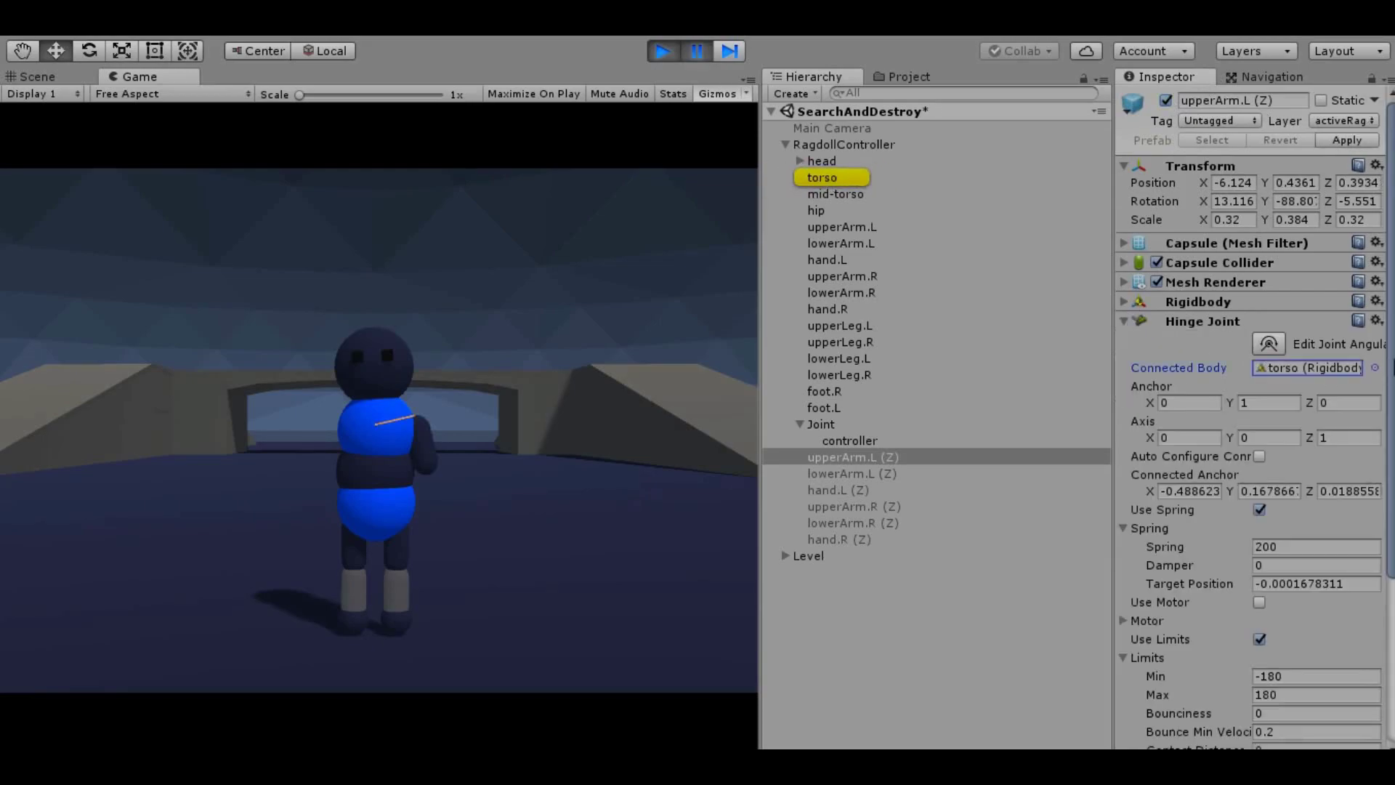
{"action": "scroll", "coordinate": [1250, 436], "scroll_direction": "down", "scroll_amount": 10}
{"action": "scroll", "coordinate": [1250, 436], "scroll_direction": "up", "scroll_amount": 3}
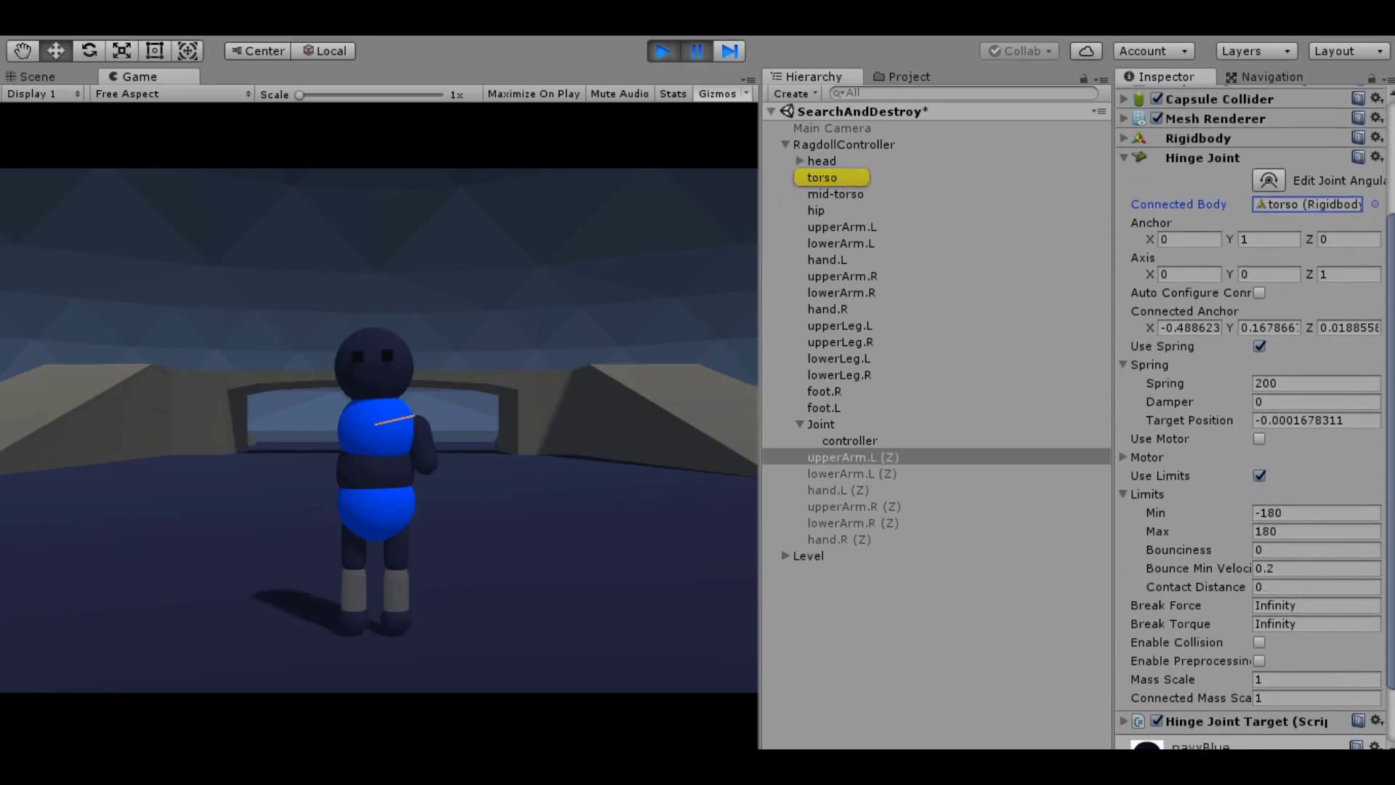
{"action": "scroll", "coordinate": [1250, 436], "scroll_direction": "up", "scroll_amount": 3}
{"action": "scroll", "coordinate": [1249, 436], "scroll_direction": "up", "scroll_amount": 3}
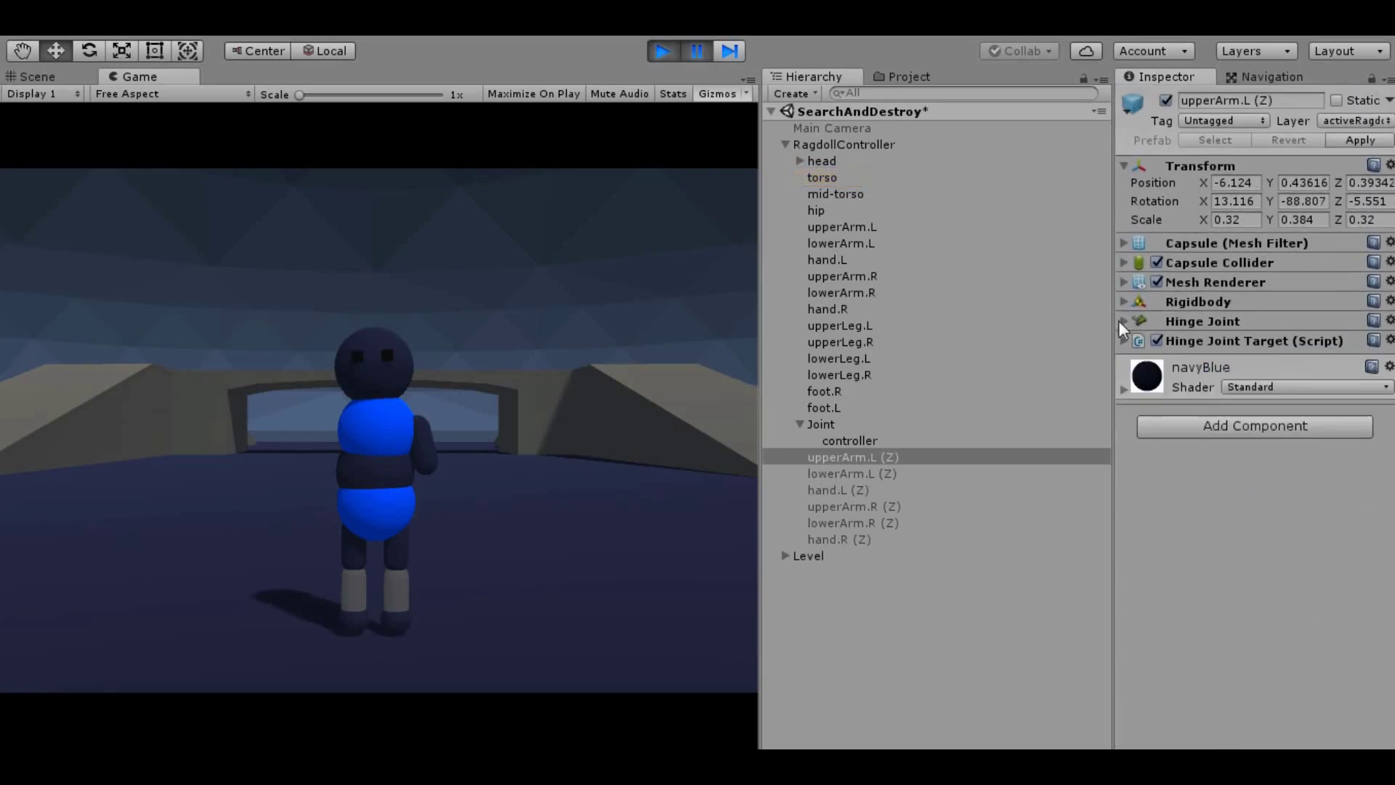
{"action": "left_click", "coordinate": [1123, 302]}
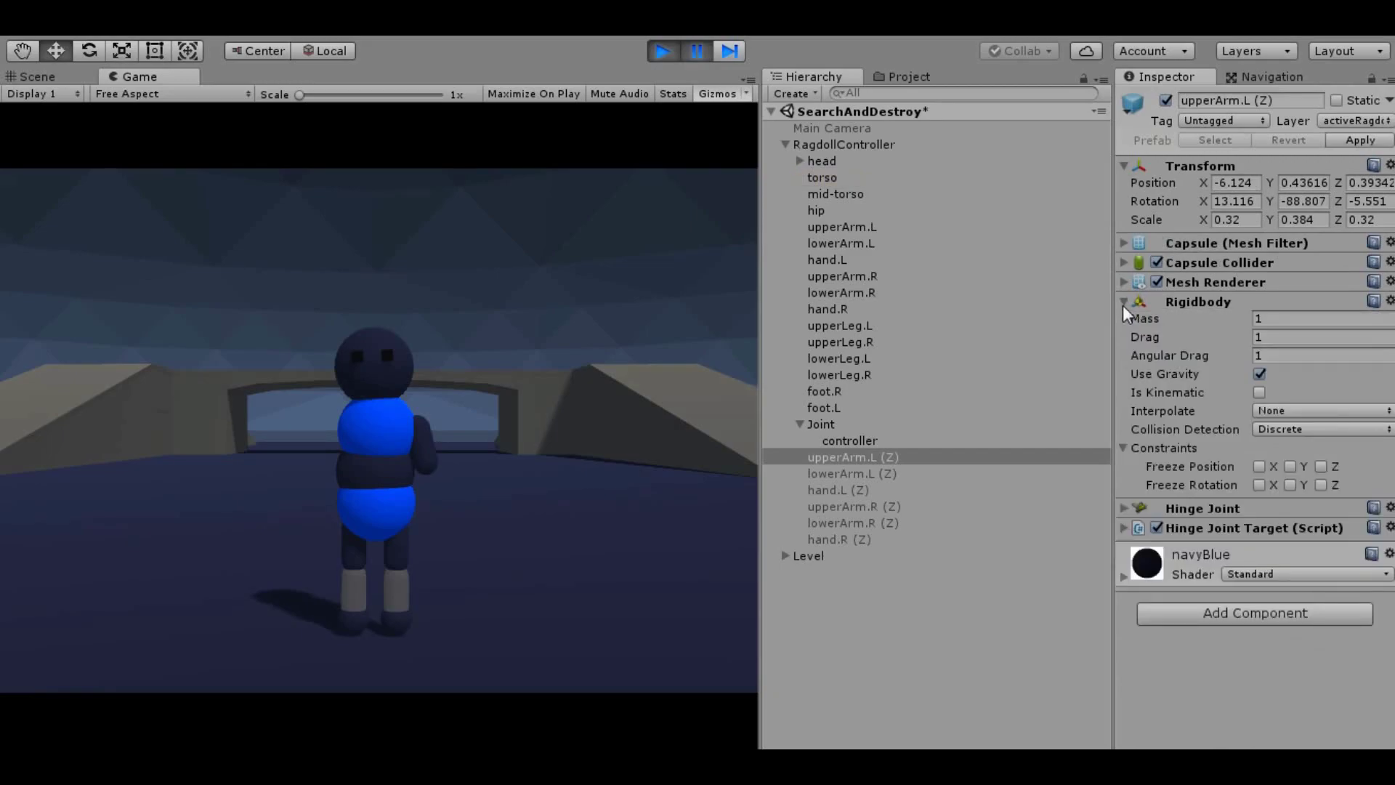
{"action": "left_click", "coordinate": [1123, 302]}
Review lowerArm.L (Z)'s hinge joint to upperArm.L (Z) and its Rigidbody.
{"action": "left_click", "coordinate": [815, 473]}
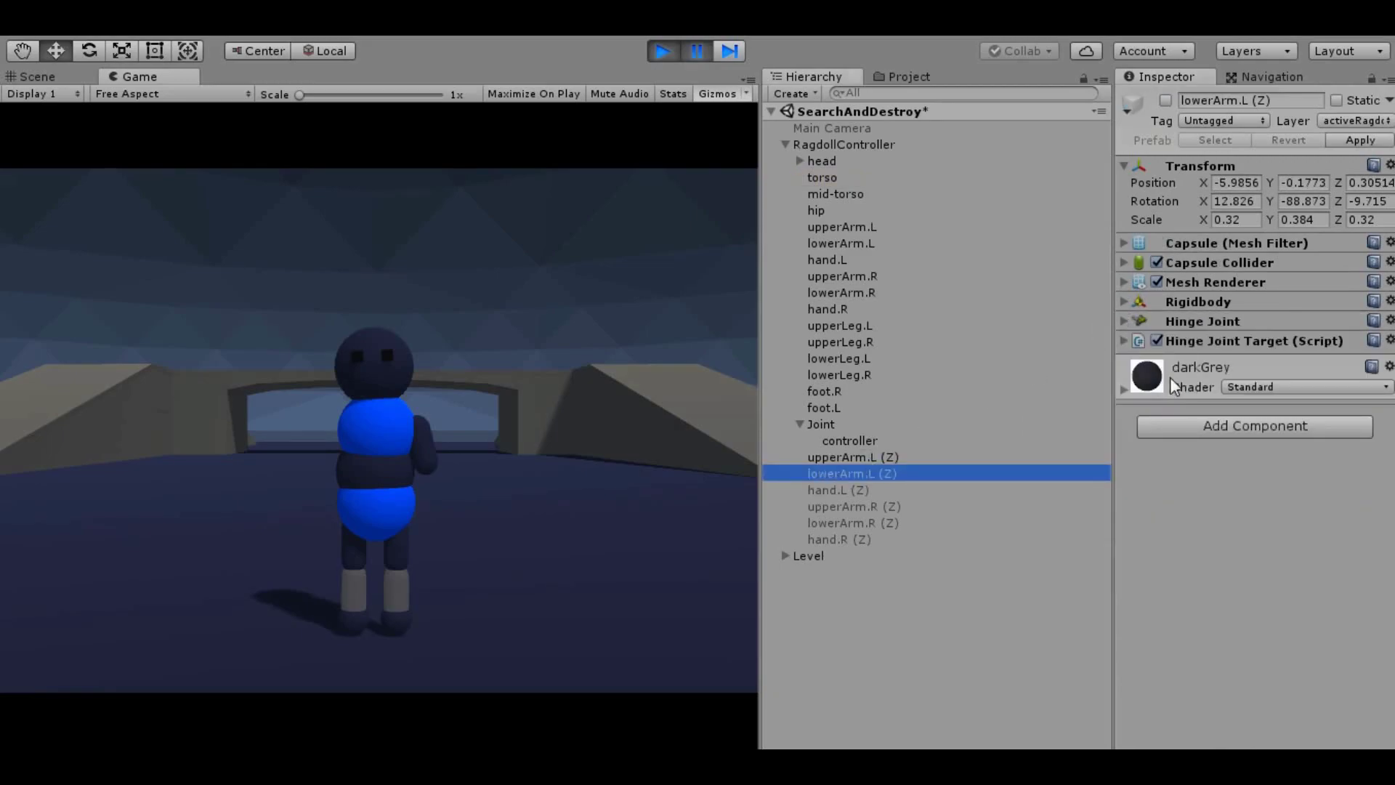
{"action": "left_click", "coordinate": [1123, 321]}
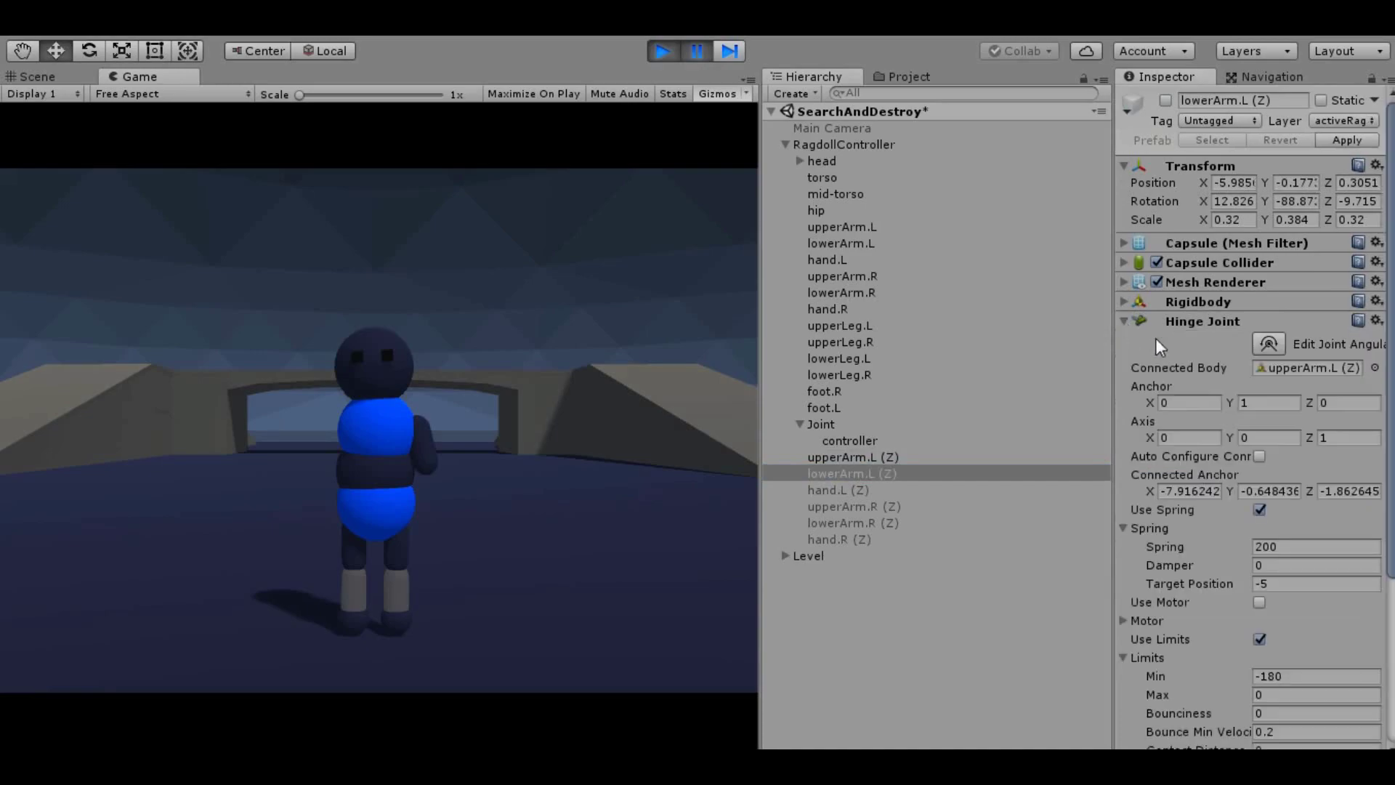
{"action": "left_click", "coordinate": [1345, 365]}
{"action": "scroll", "coordinate": [1375, 465], "scroll_direction": "down", "scroll_amount": 5}
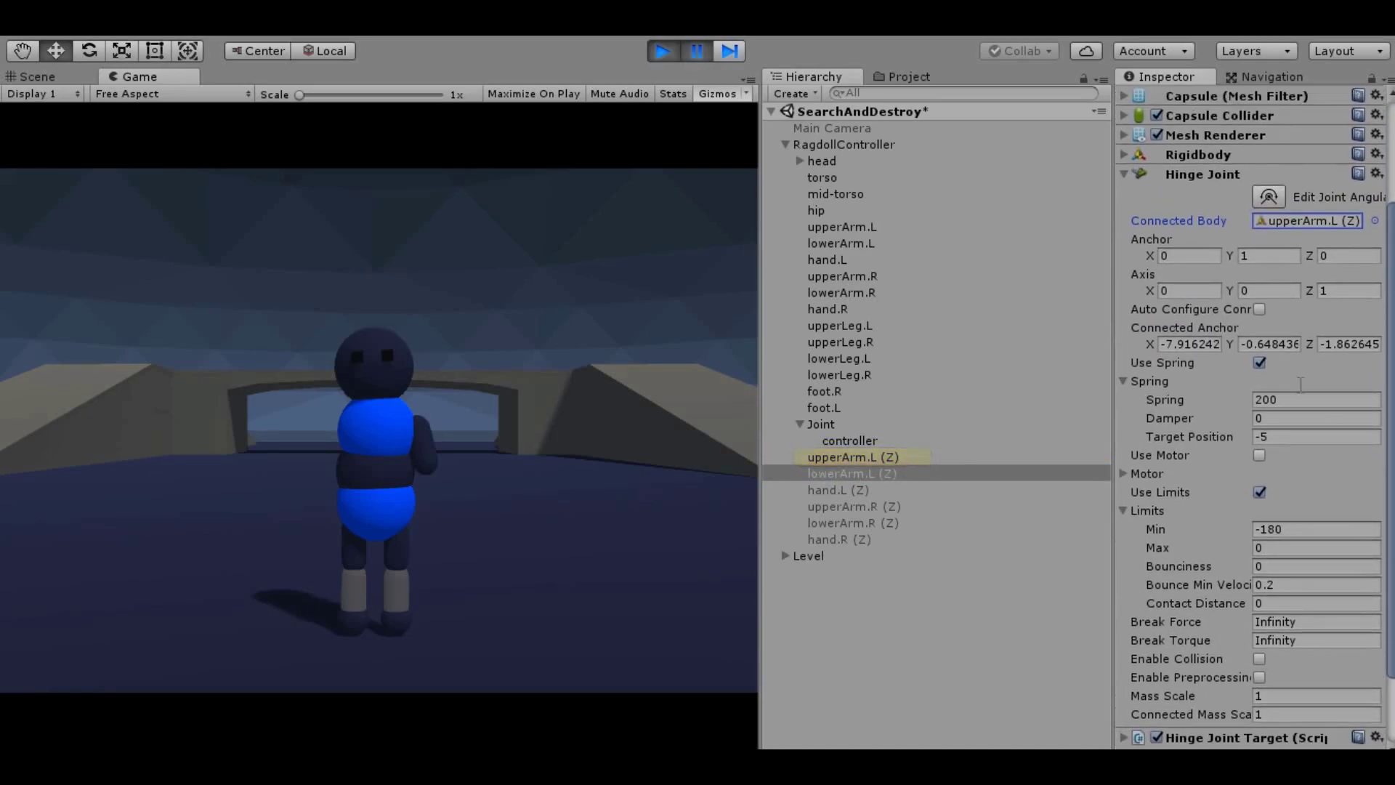
{"action": "left_click", "coordinate": [1123, 174]}
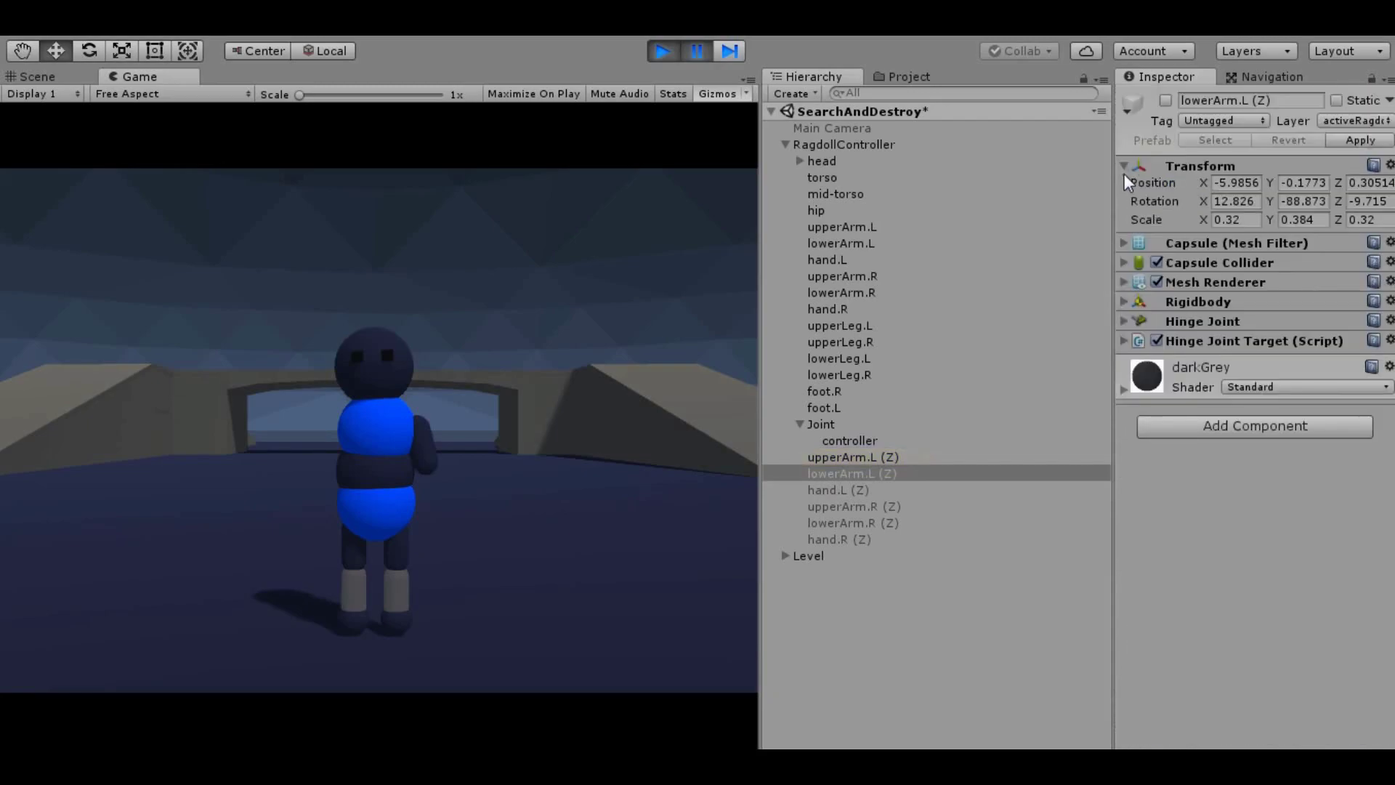
{"action": "left_click", "coordinate": [1122, 301]}
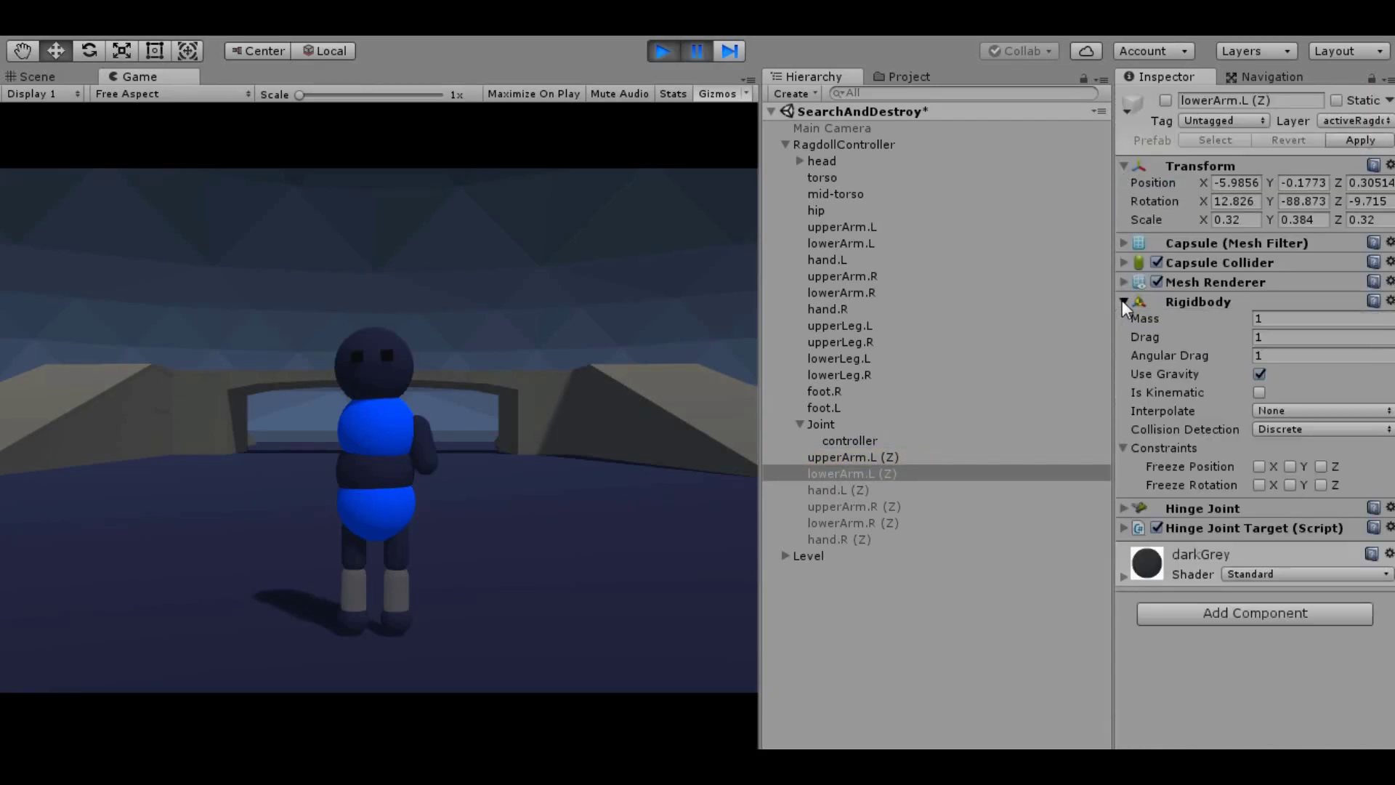
{"action": "left_click", "coordinate": [1122, 301]}
Select hand.L (Z) and confirm its hinge joint connects to lowerArm.L (Z) with spring 200.
{"action": "left_click", "coordinate": [824, 488]}
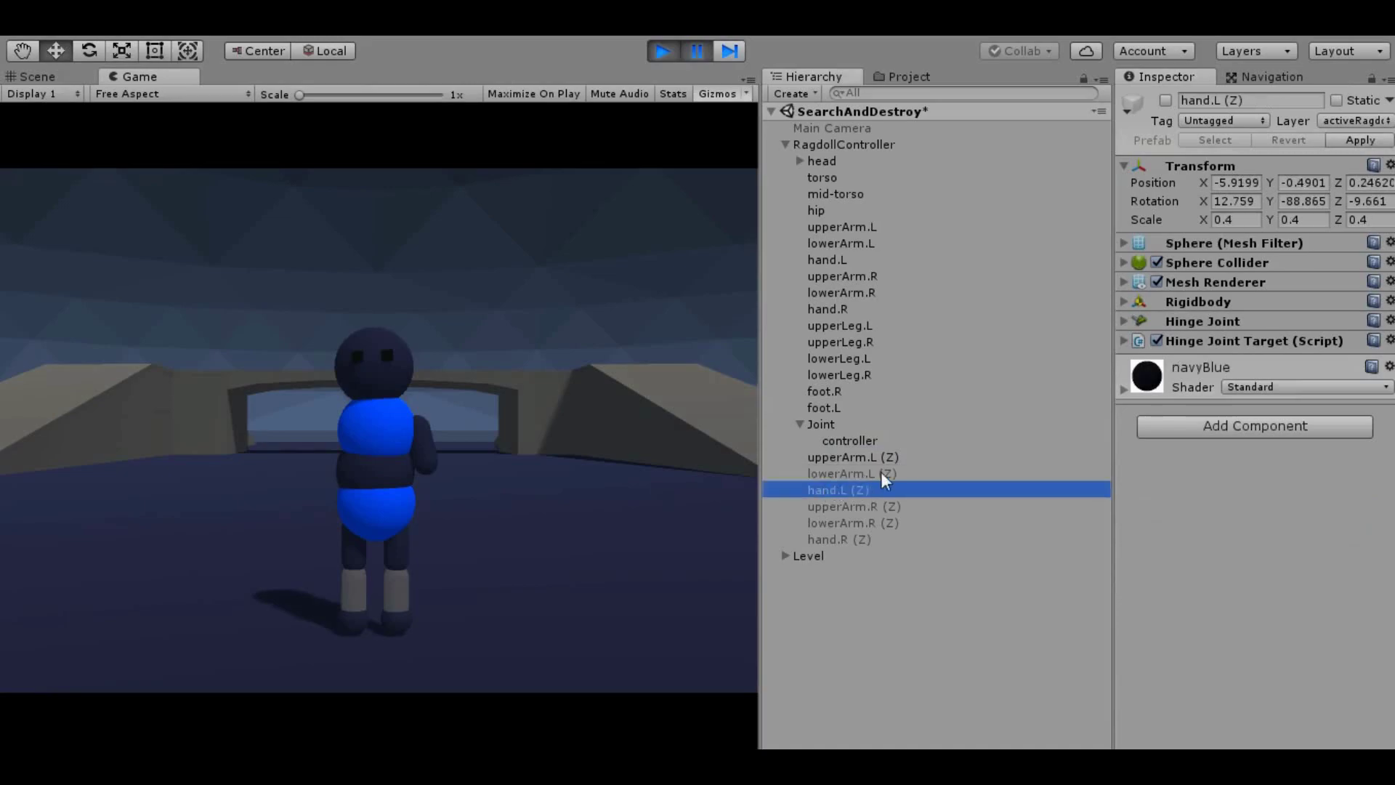
{"action": "left_click", "coordinate": [1124, 320]}
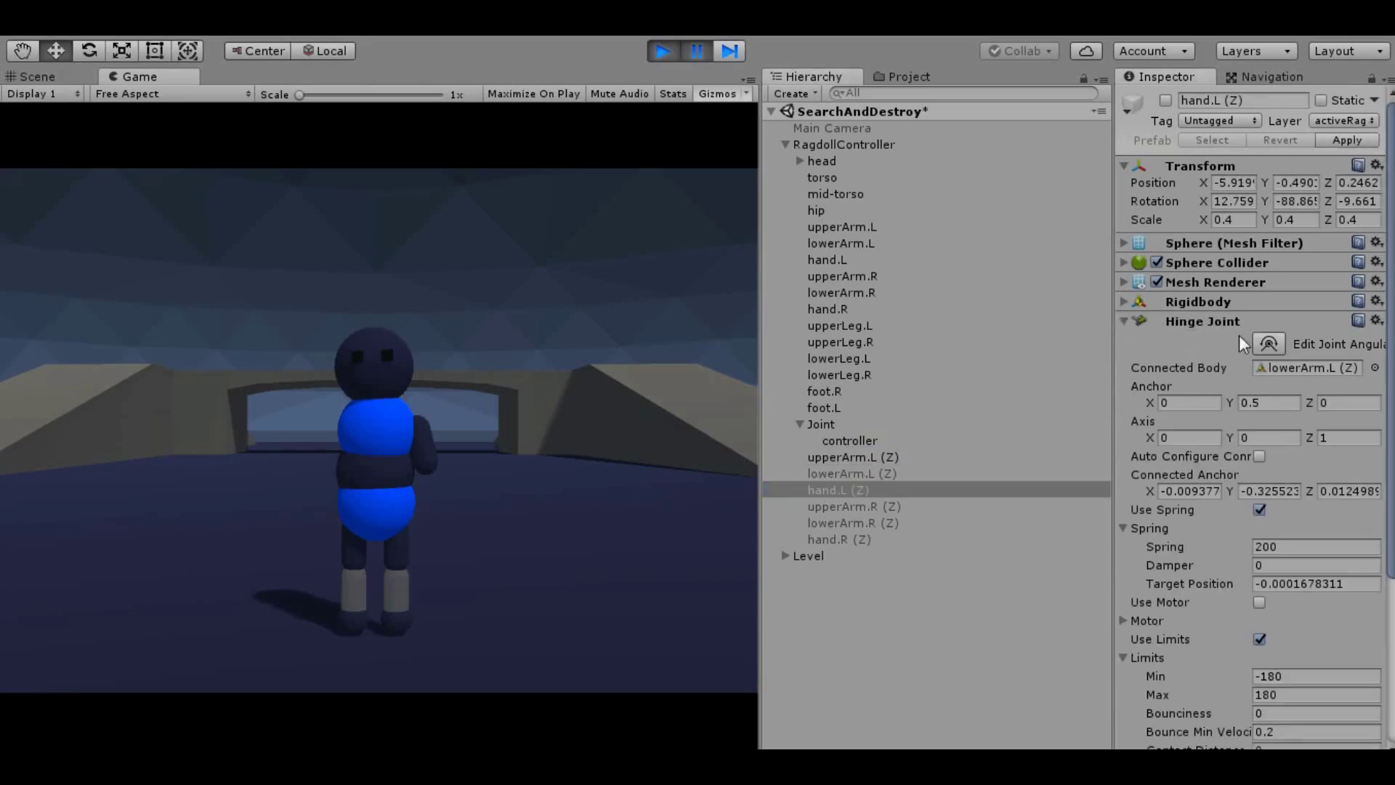
{"action": "left_click", "coordinate": [1343, 366]}
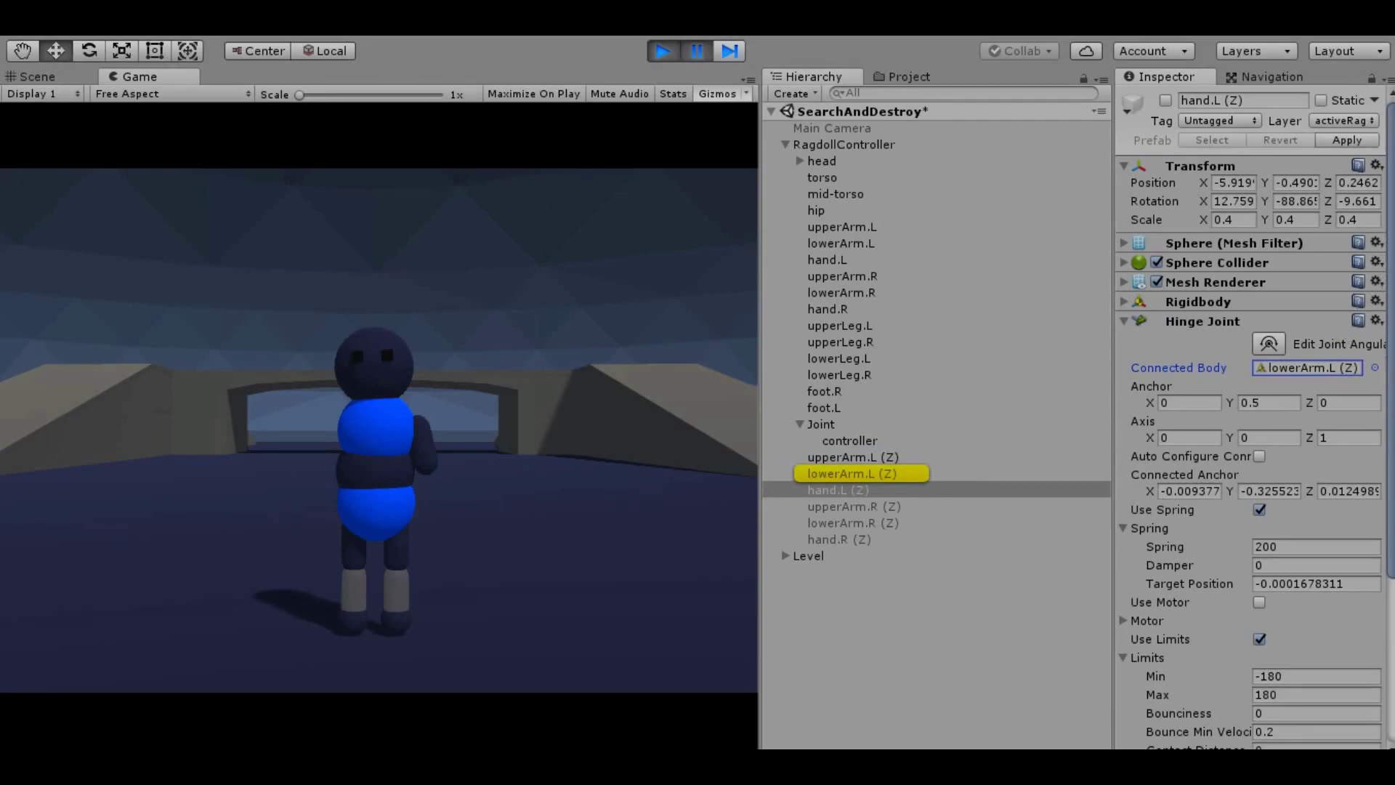
{"action": "scroll", "coordinate": [1249, 421], "scroll_direction": "down", "scroll_amount": 2}
{"action": "scroll", "coordinate": [1250, 421], "scroll_direction": "down", "scroll_amount": 2}
{"action": "scroll", "coordinate": [1250, 422], "scroll_direction": "down", "scroll_amount": 2}
{"action": "scroll", "coordinate": [1249, 422], "scroll_direction": "down", "scroll_amount": 1}
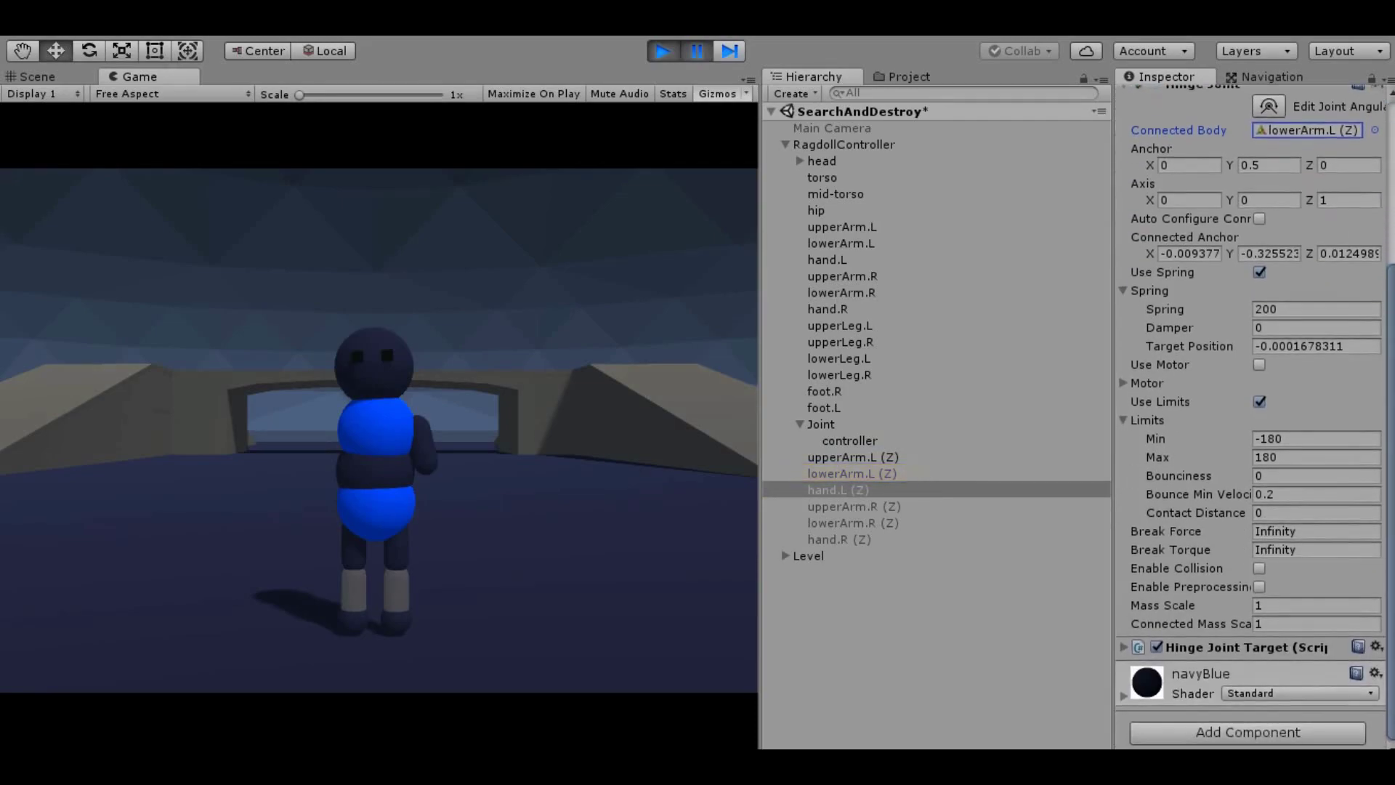
{"action": "scroll", "coordinate": [1250, 421], "scroll_direction": "up", "scroll_amount": 1}
{"action": "scroll", "coordinate": [1249, 421], "scroll_direction": "up", "scroll_amount": 1}
{"action": "scroll", "coordinate": [1249, 421], "scroll_direction": "up", "scroll_amount": 4}
{"action": "scroll", "coordinate": [1249, 421], "scroll_direction": "up", "scroll_amount": 2}
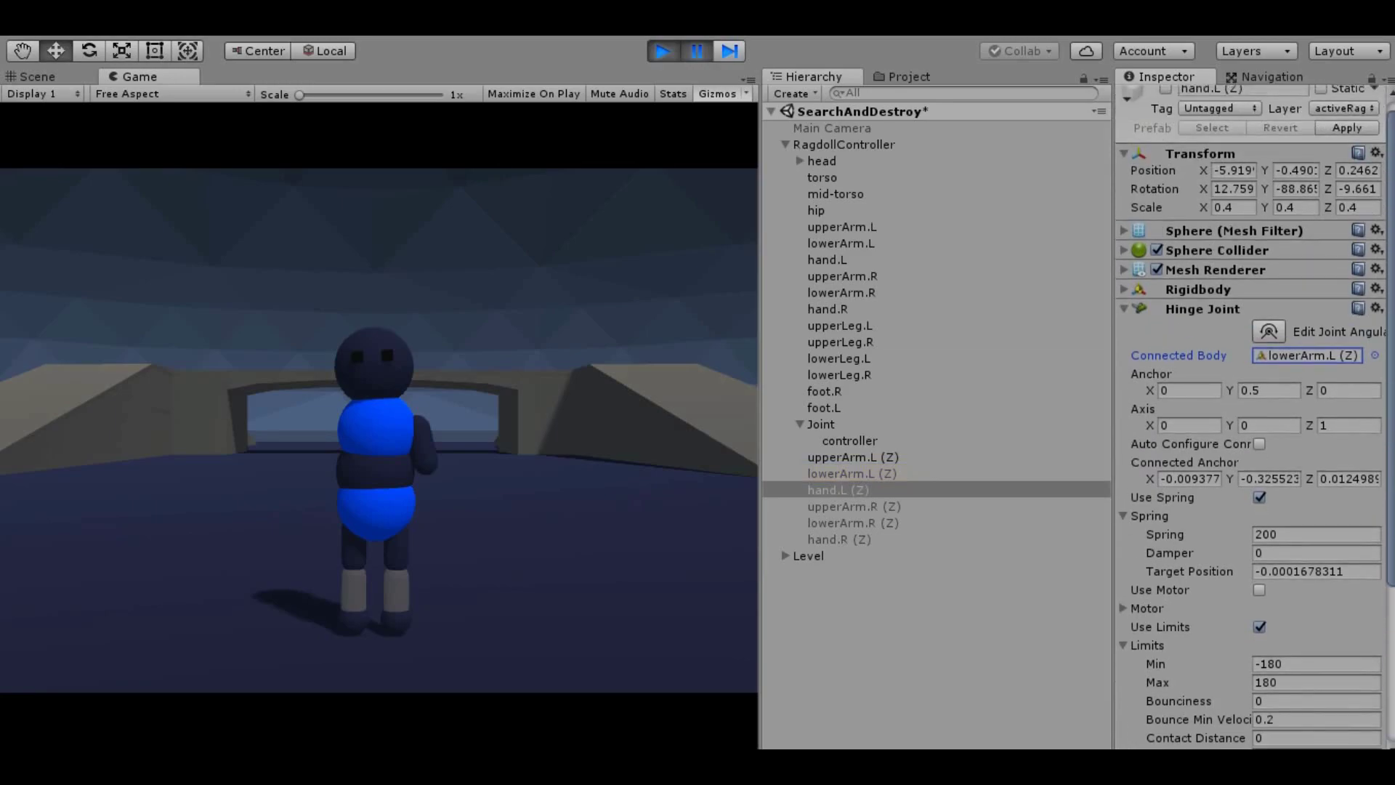
Check hand.L (Z)'s Rigidbody and enable the part so the left hand appears.
{"action": "left_click", "coordinate": [1122, 308]}
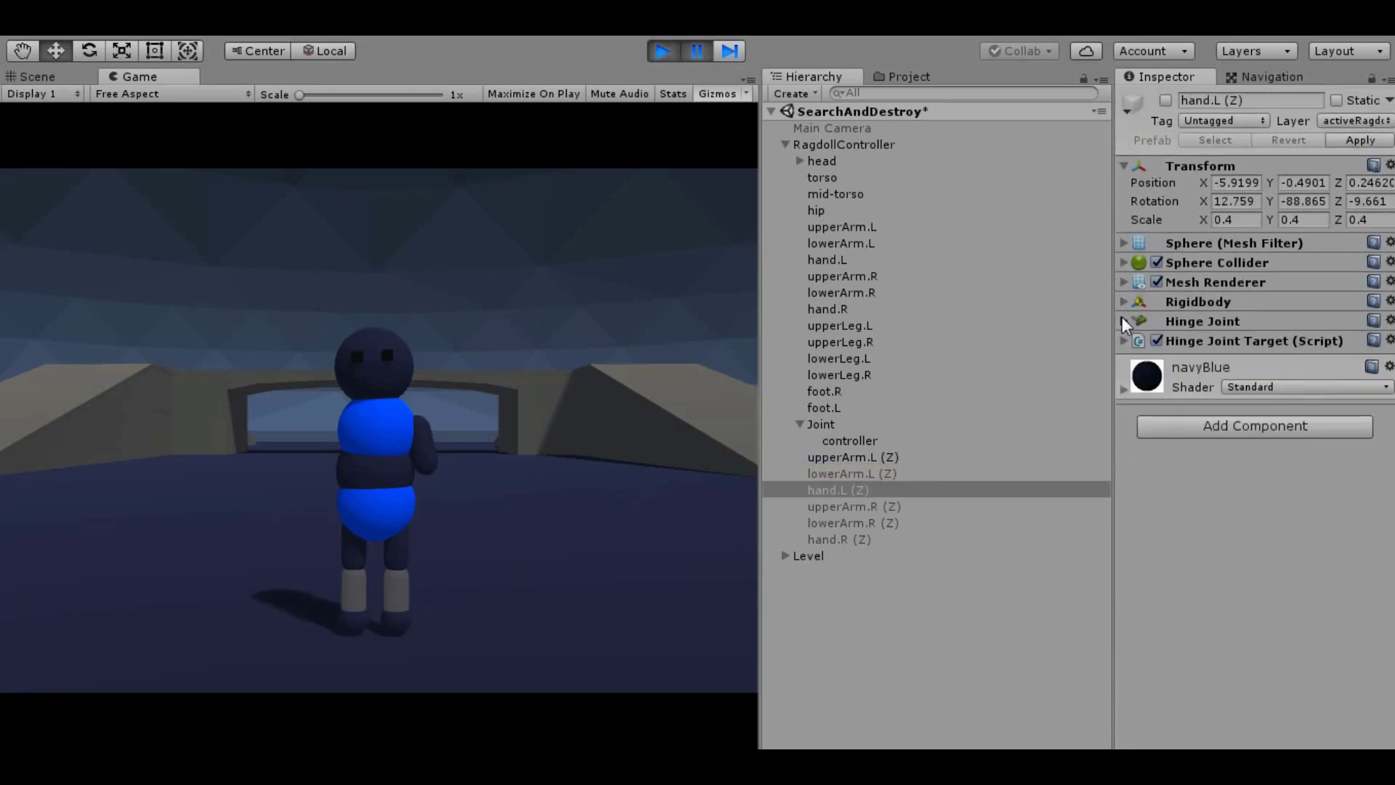
{"action": "left_click", "coordinate": [1122, 319]}
{"action": "left_click", "coordinate": [1123, 320]}
{"action": "left_click", "coordinate": [1127, 302]}
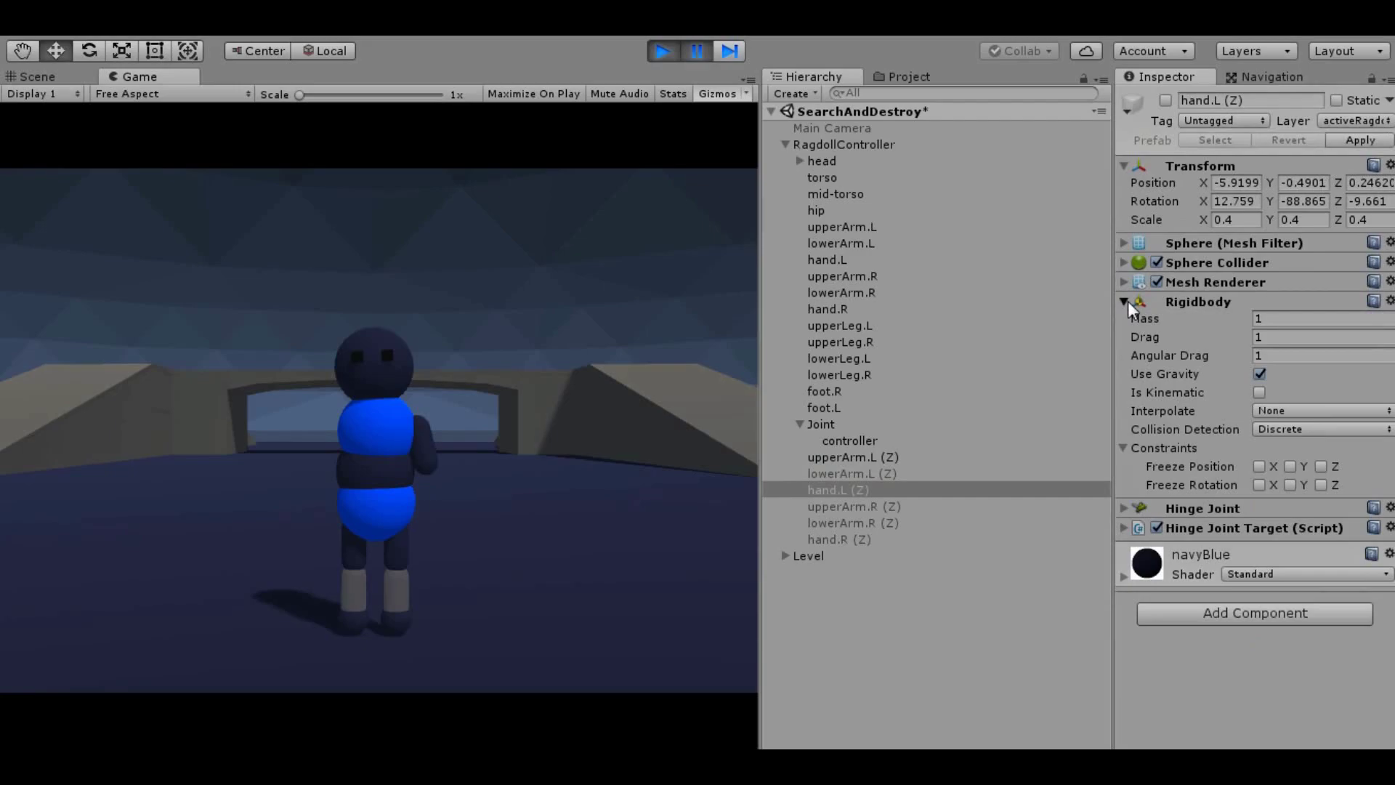
{"action": "left_click", "coordinate": [1124, 301]}
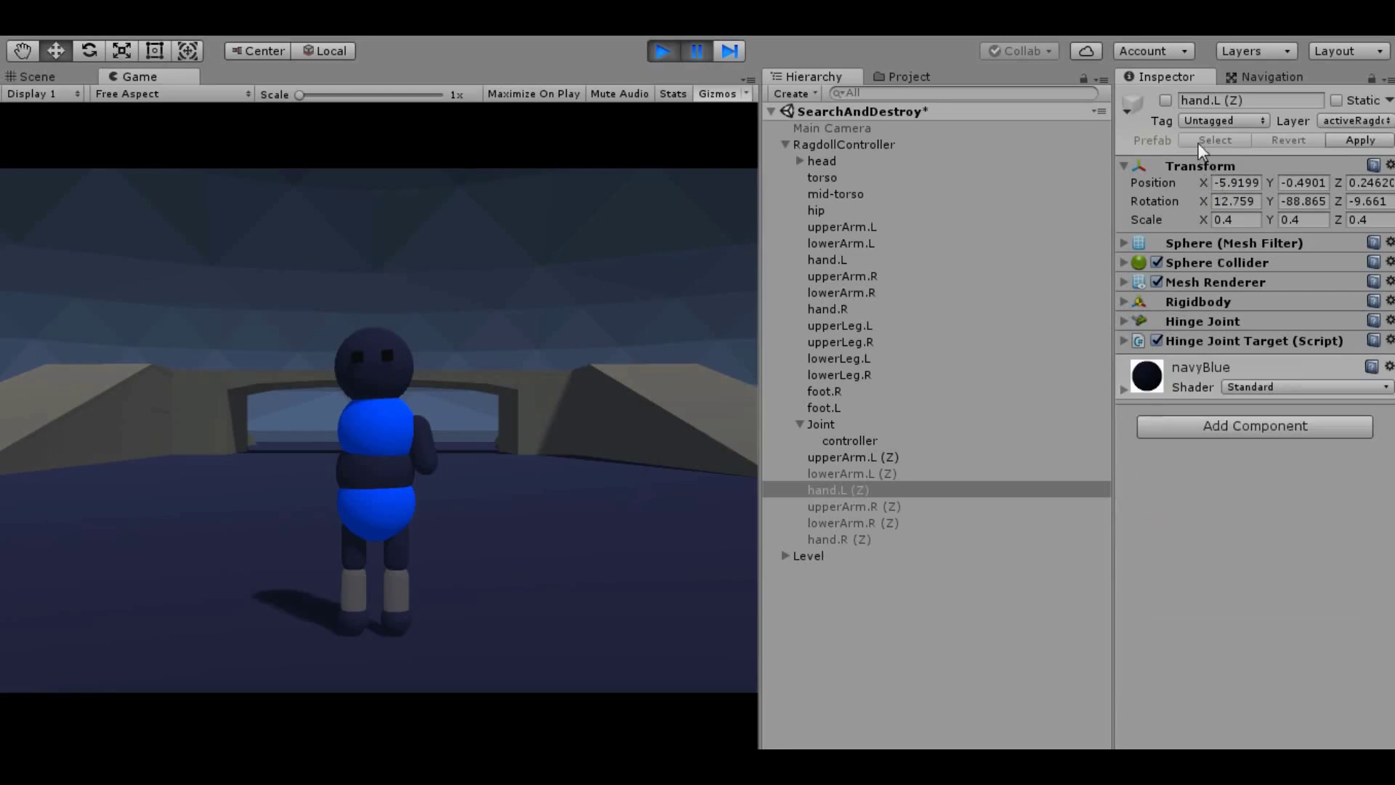
{"action": "left_click", "coordinate": [1164, 100]}
{"action": "left_click", "coordinate": [854, 473]}
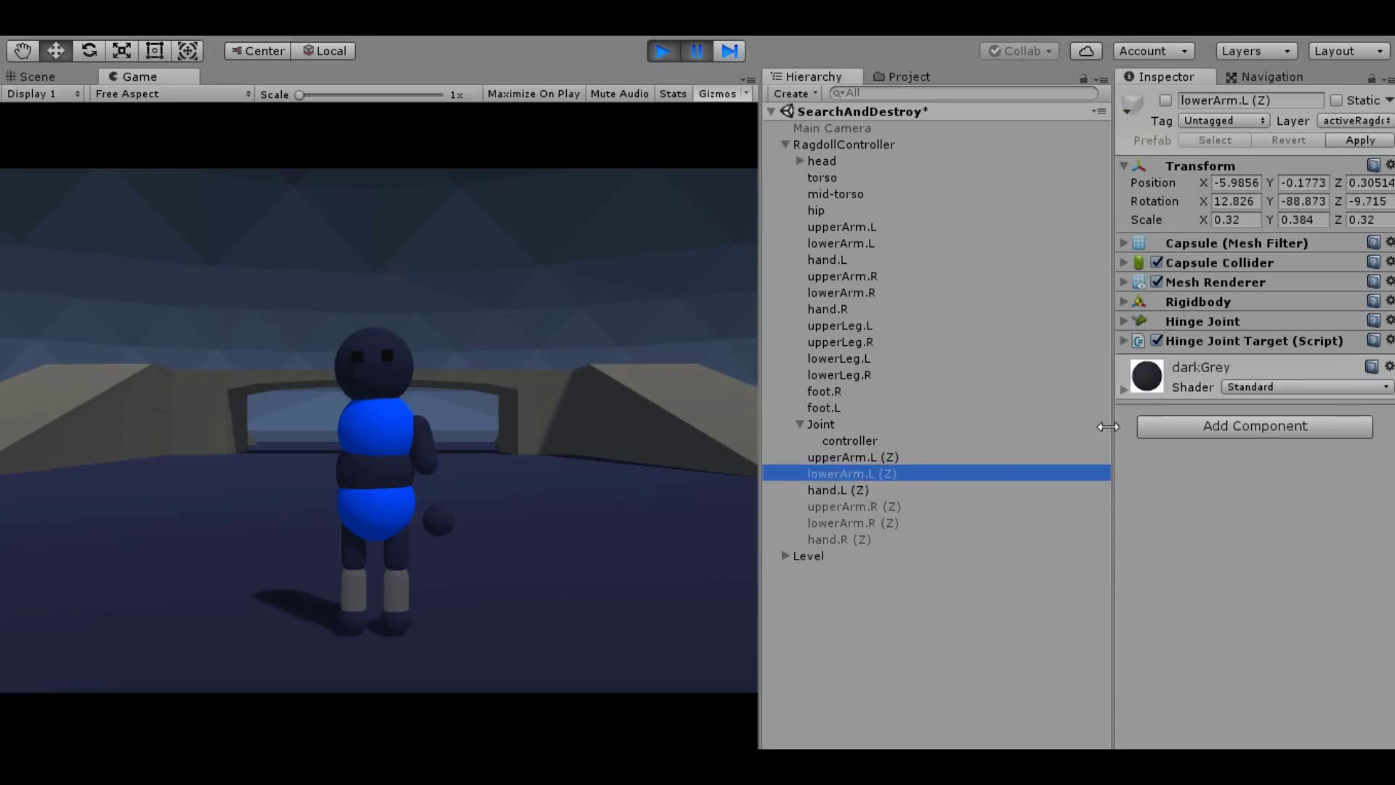
Confirm lowerArm.L (Z)'s hinge joint connects to upperArm.L (Z).
{"action": "left_click", "coordinate": [1125, 321]}
{"action": "left_click", "coordinate": [1272, 367]}
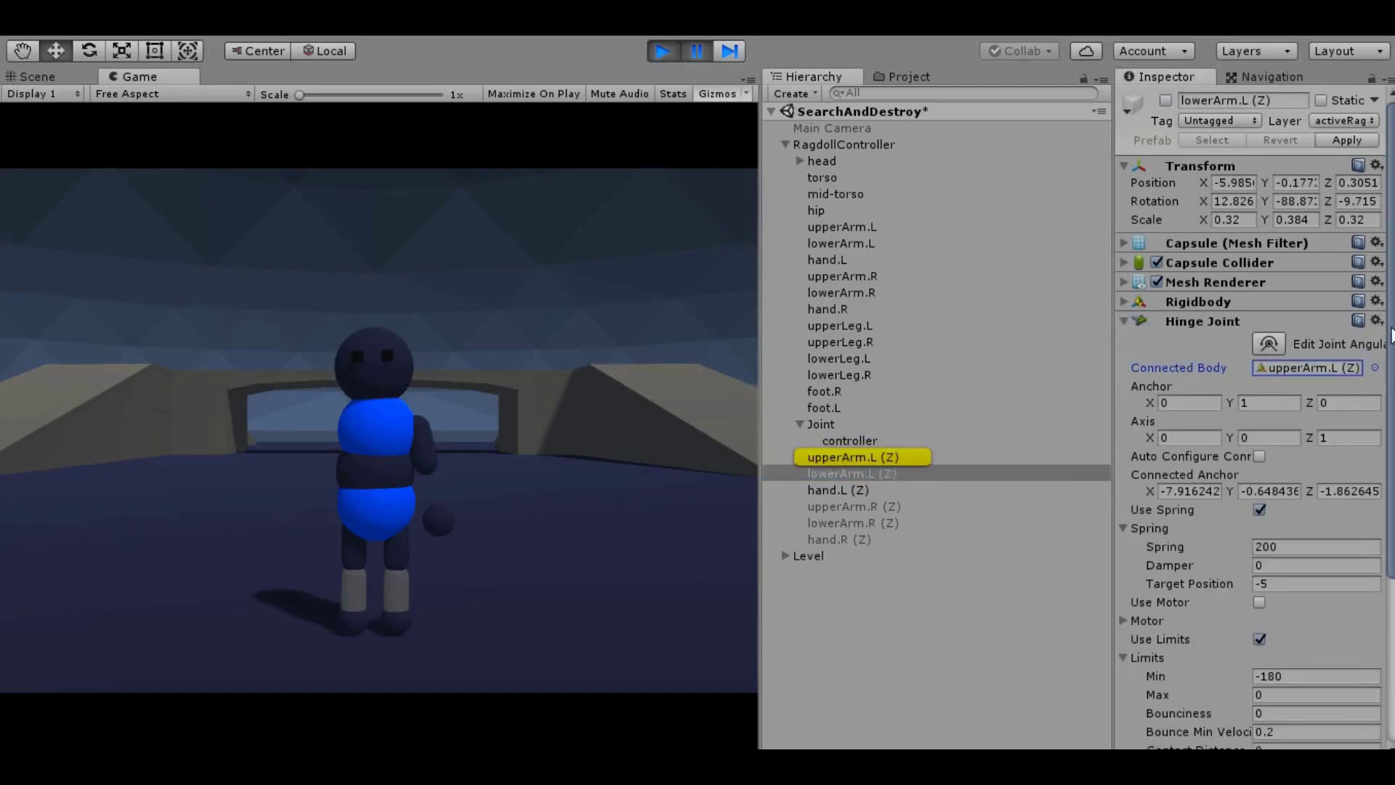
{"action": "scroll", "coordinate": [1249, 436], "scroll_direction": "down", "scroll_amount": 3}
{"action": "scroll", "coordinate": [1249, 436], "scroll_direction": "down", "scroll_amount": 4}
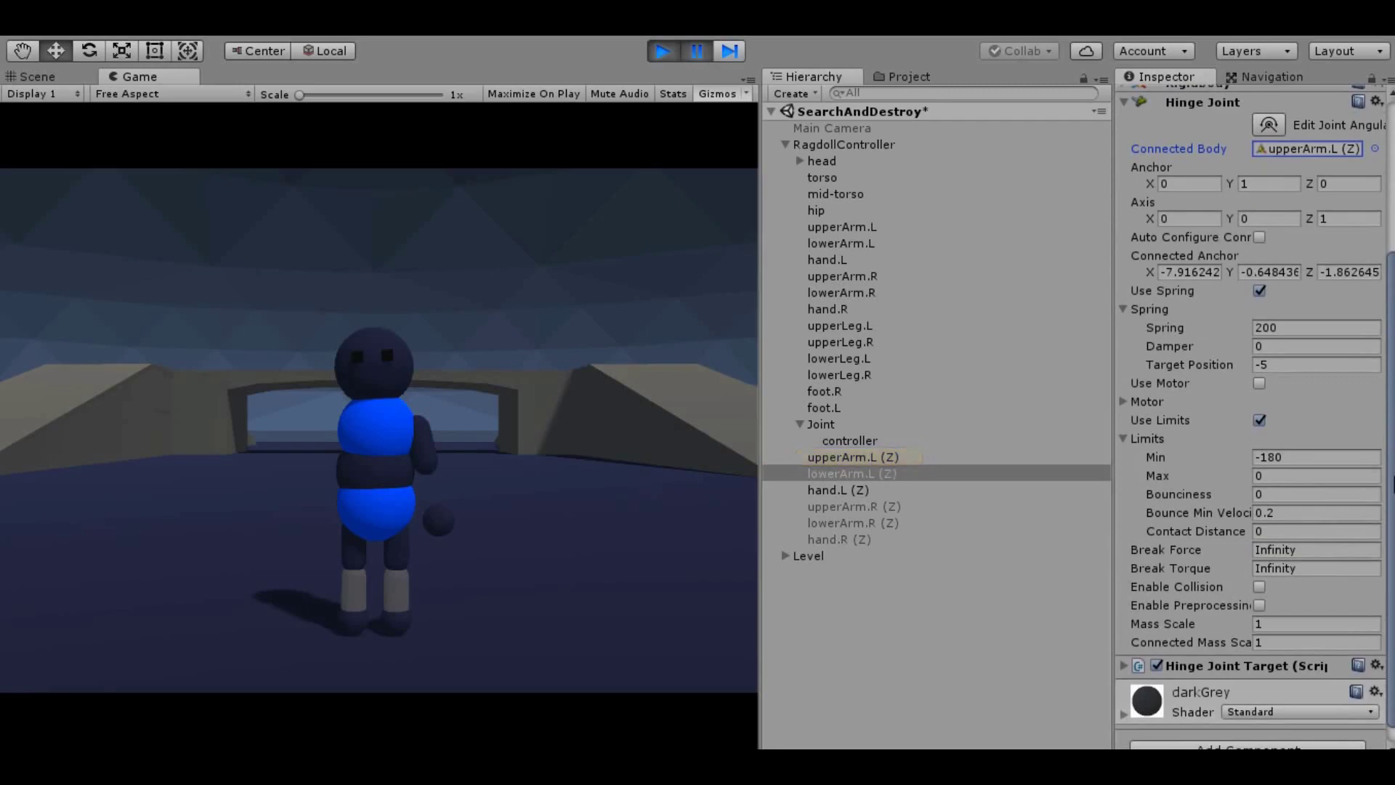
{"action": "scroll", "coordinate": [1249, 436], "scroll_direction": "up", "scroll_amount": 2}
{"action": "scroll", "coordinate": [1249, 436], "scroll_direction": "up", "scroll_amount": 2}
{"action": "scroll", "coordinate": [1250, 436], "scroll_direction": "up", "scroll_amount": 2}
{"action": "scroll", "coordinate": [1250, 436], "scroll_direction": "up", "scroll_amount": 1}
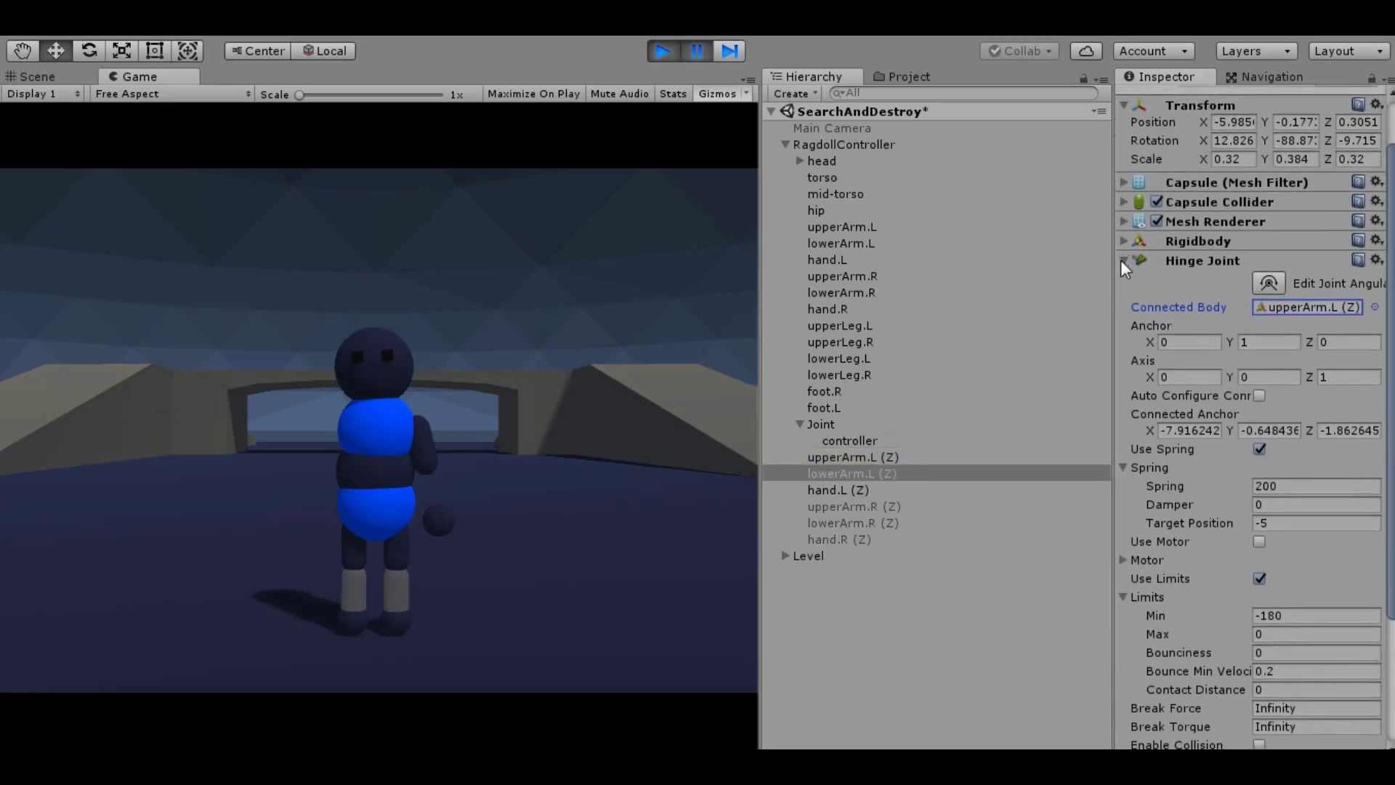
{"action": "left_click", "coordinate": [1122, 260]}
Review lowerArm.L (Z)'s Rigidbody and enable it so the left forearm appears.
{"action": "left_click", "coordinate": [1123, 301]}
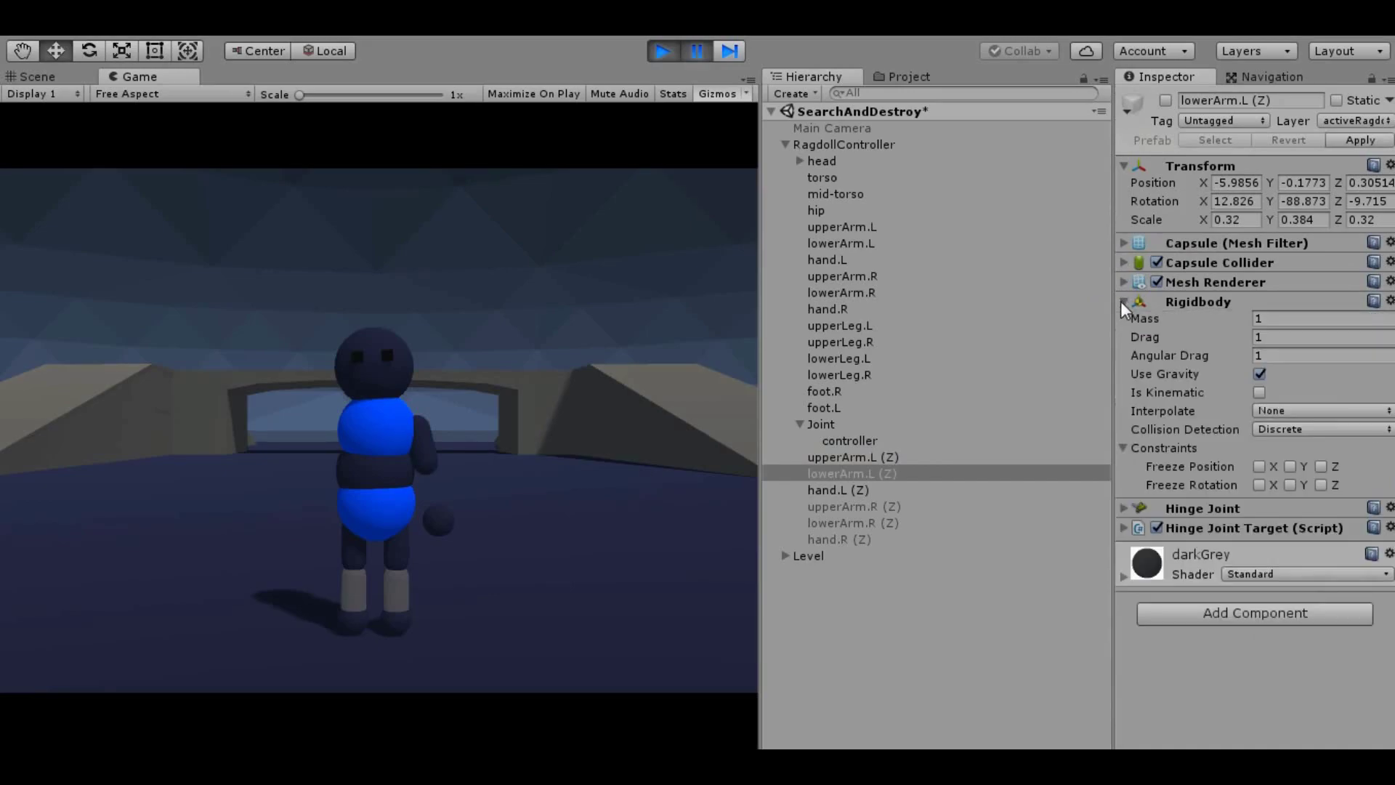
{"action": "left_click", "coordinate": [1122, 302]}
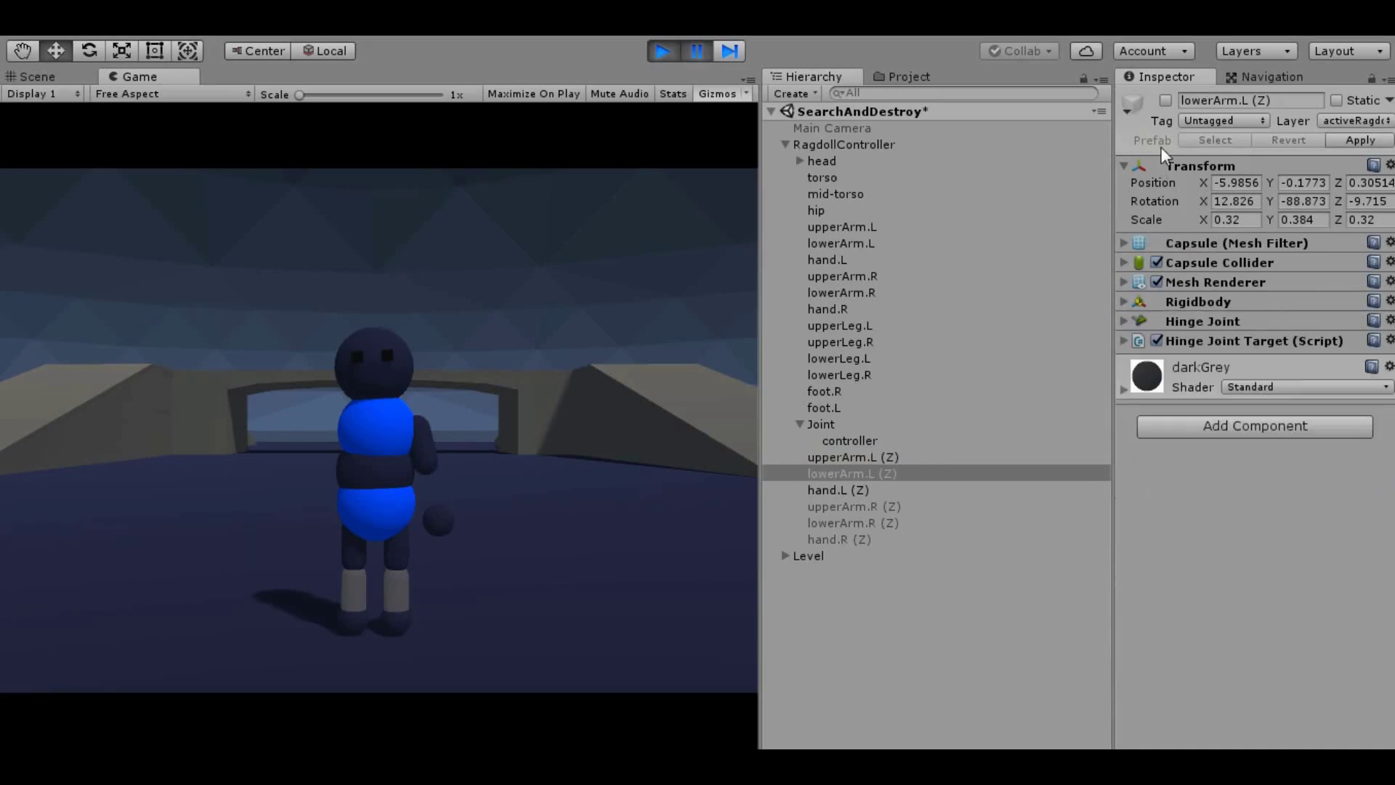
{"action": "left_click", "coordinate": [1165, 100]}
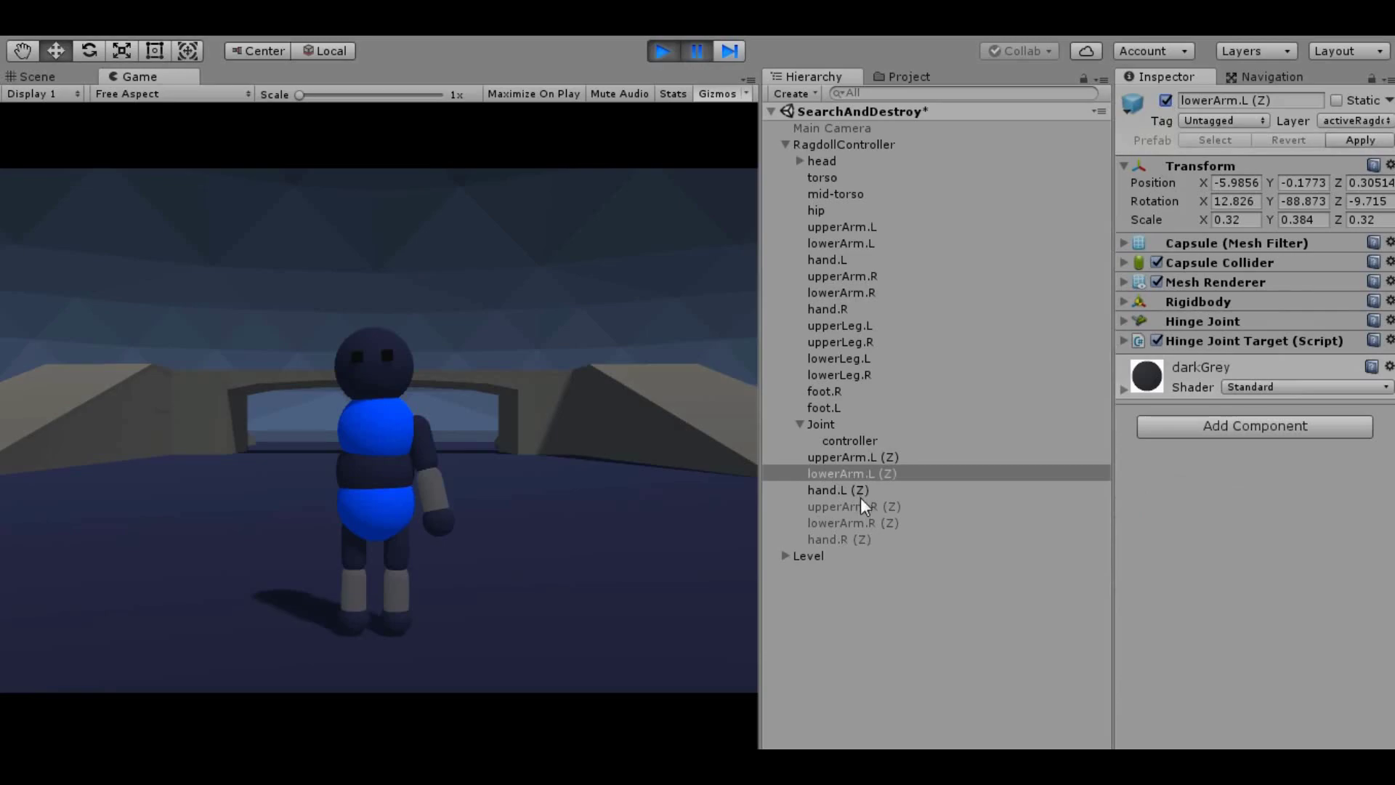
{"action": "left_click", "coordinate": [876, 506]}
Confirm upperArm.R (Z) hinges to the torso, review its Rigidbody, and enable it.
{"action": "left_click", "coordinate": [1125, 321]}
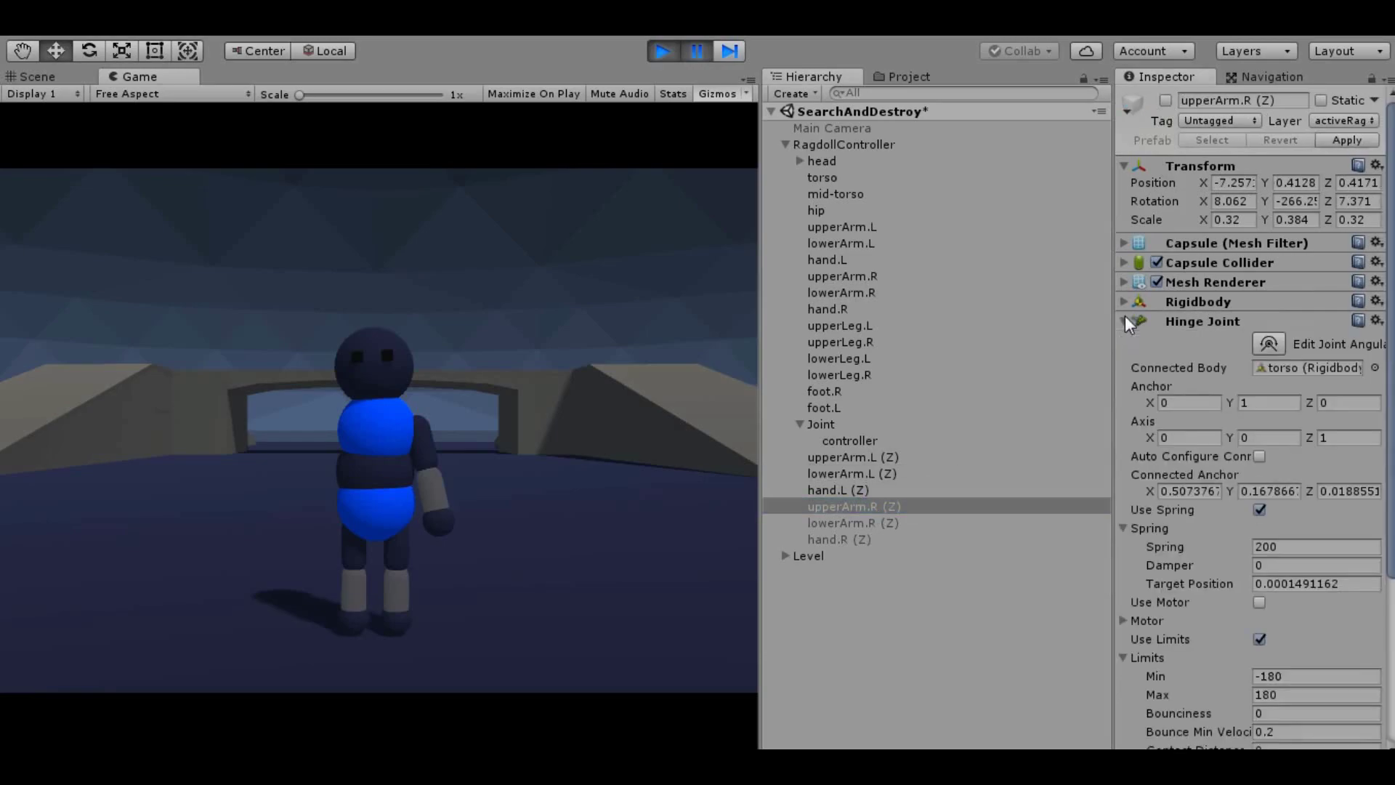
{"action": "left_click", "coordinate": [1357, 368]}
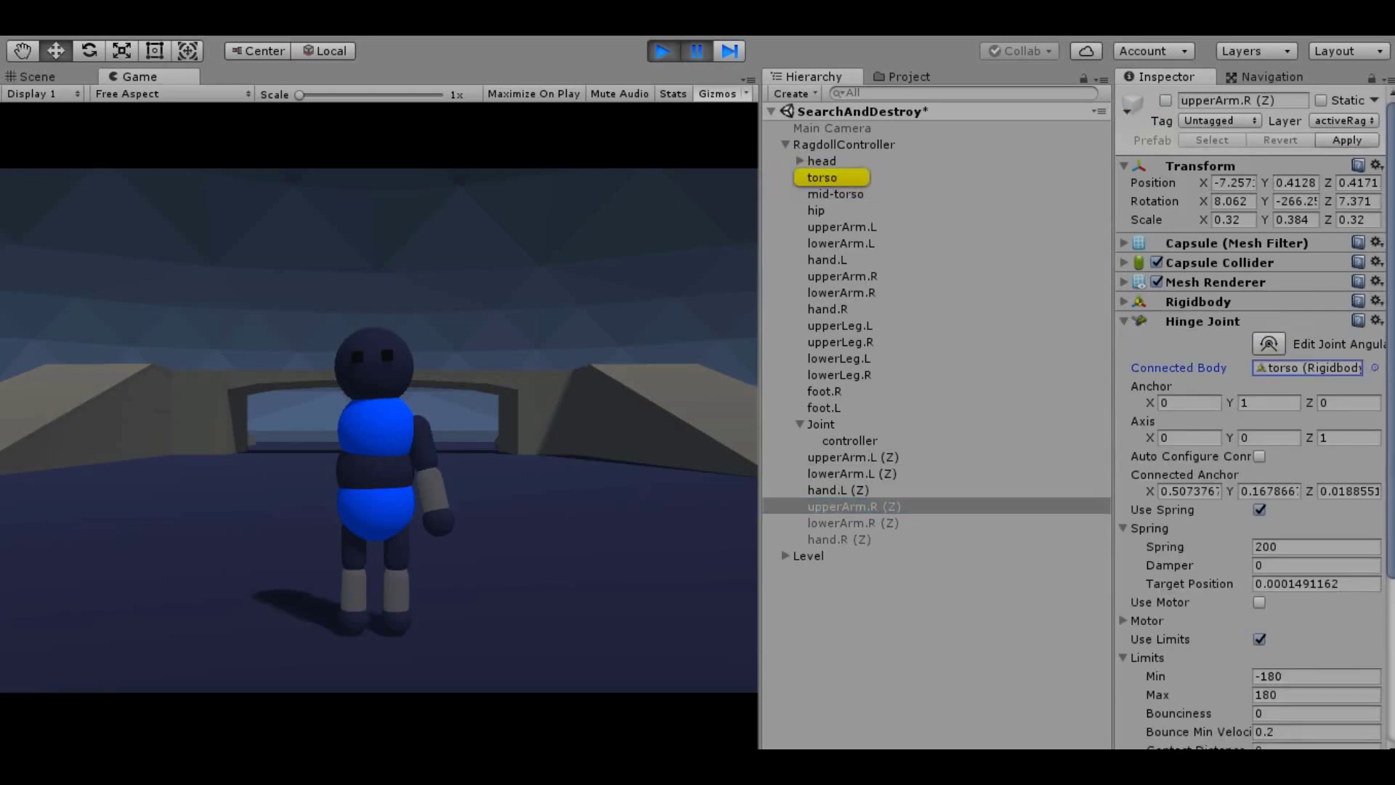
{"action": "left_click_drag", "start_coordinate": [1391, 386], "coordinate": [1391, 508]}
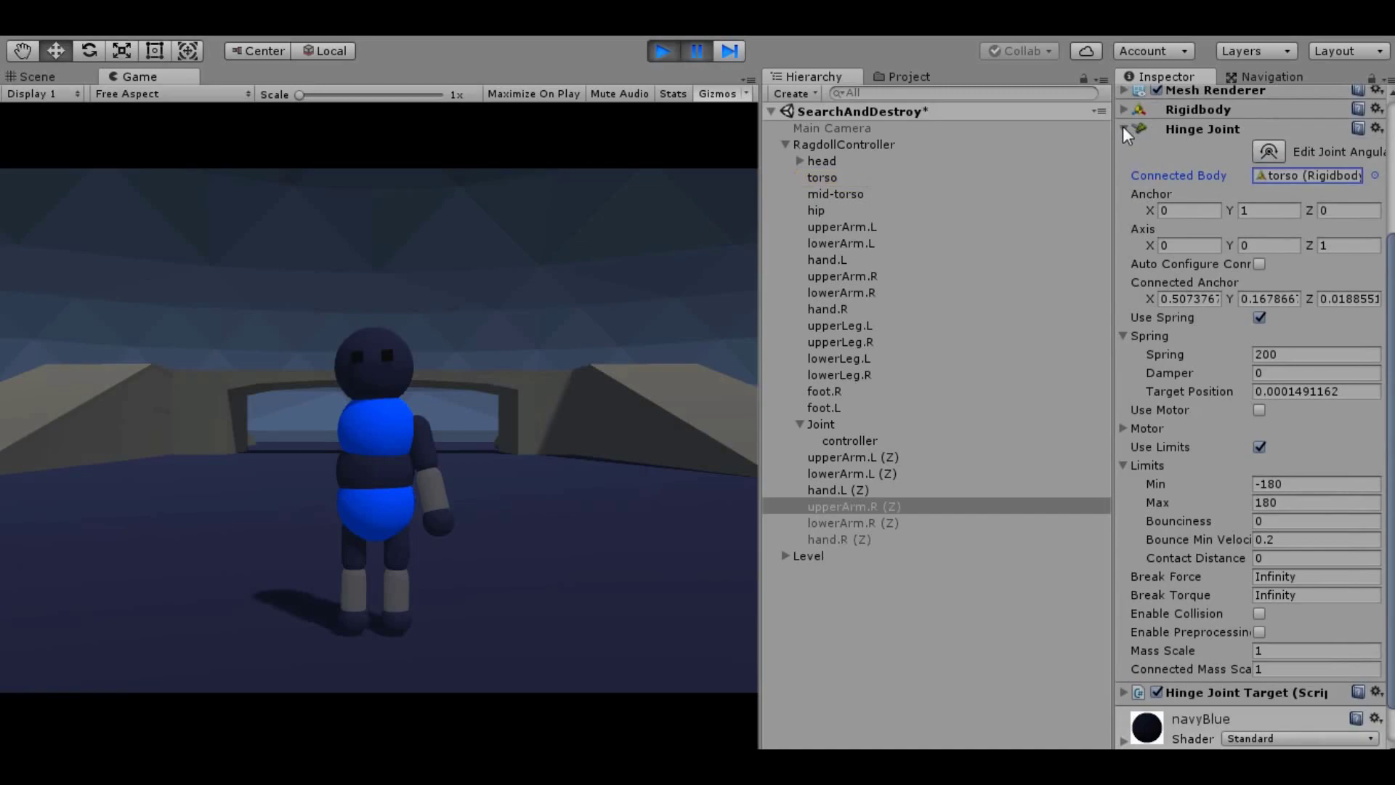
{"action": "scroll", "coordinate": [1264, 207], "scroll_direction": "up", "scroll_amount": 3}
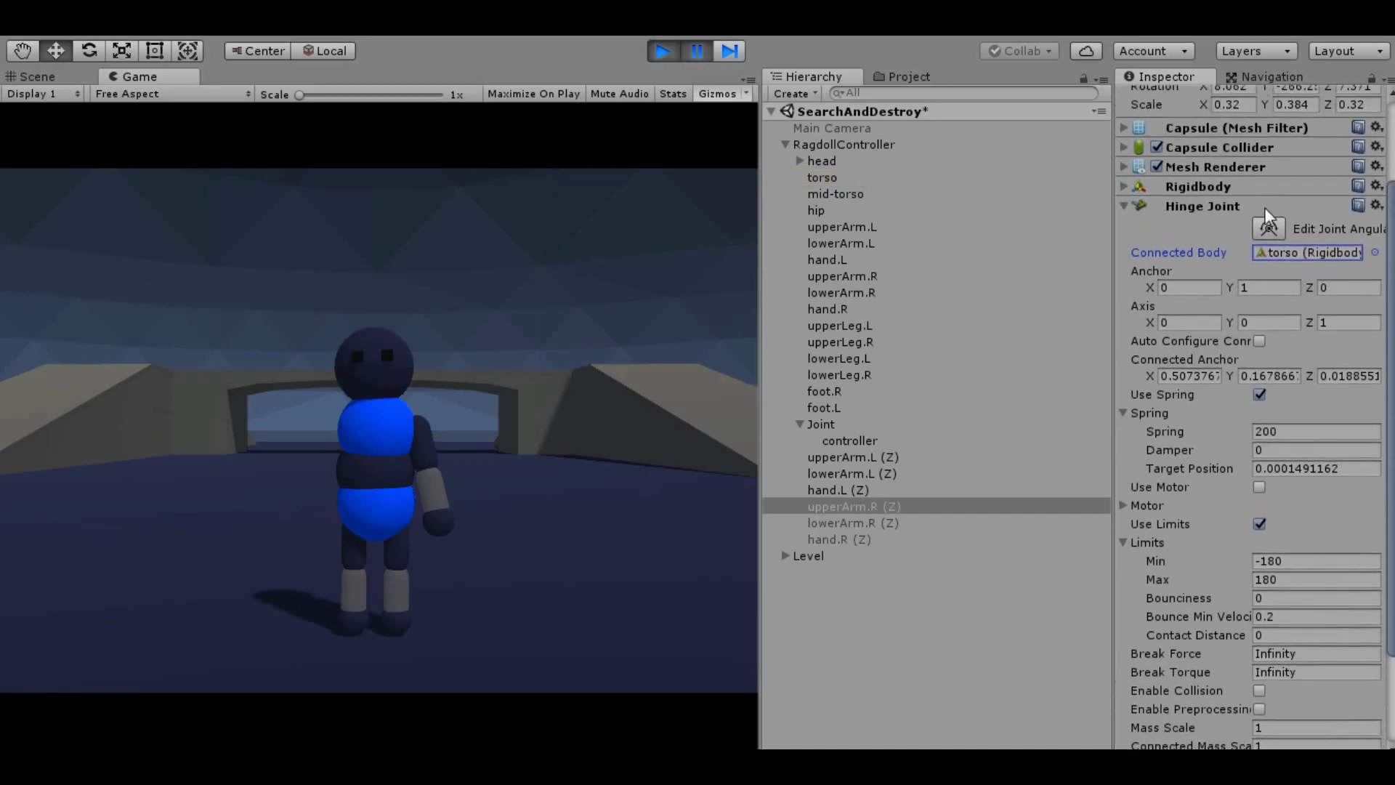
{"action": "left_click", "coordinate": [1124, 206]}
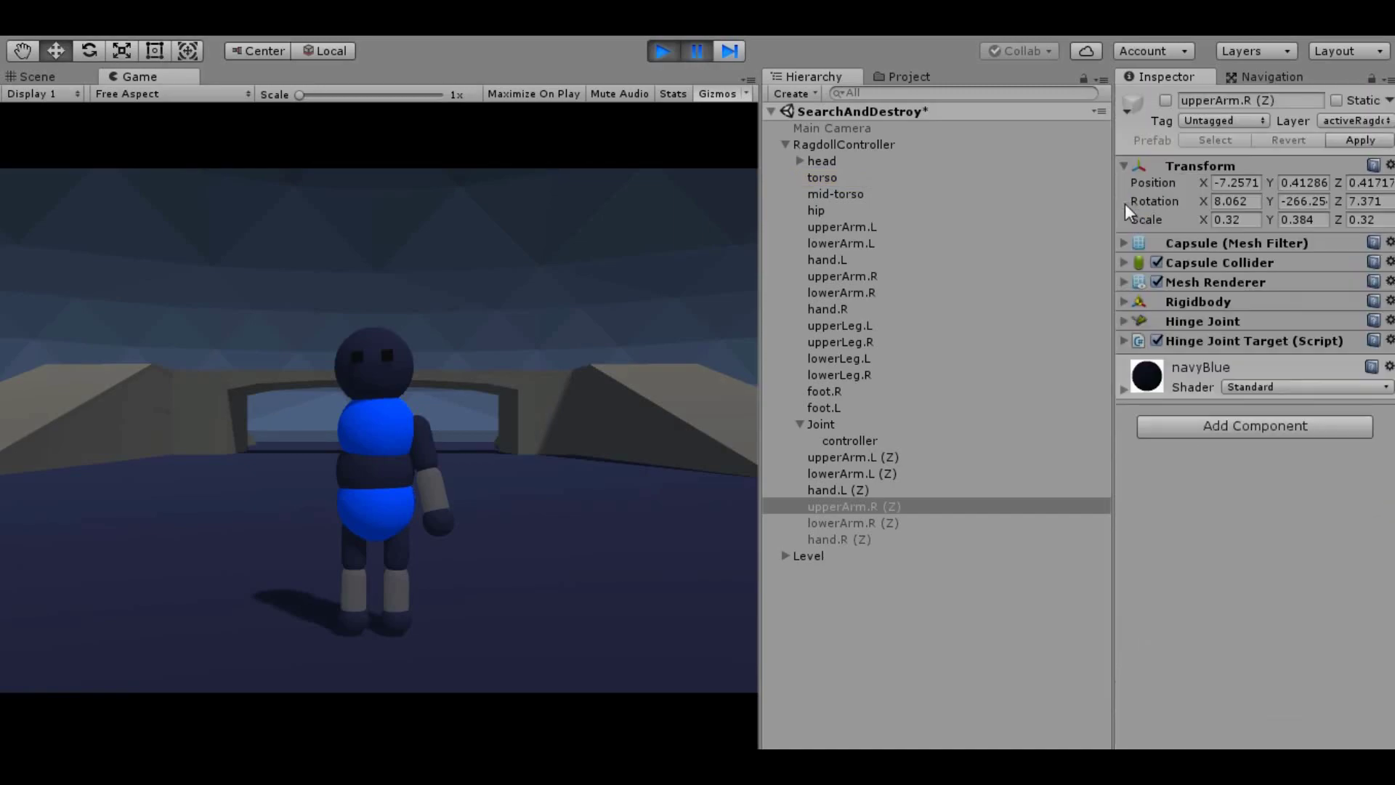
{"action": "left_click", "coordinate": [1124, 302]}
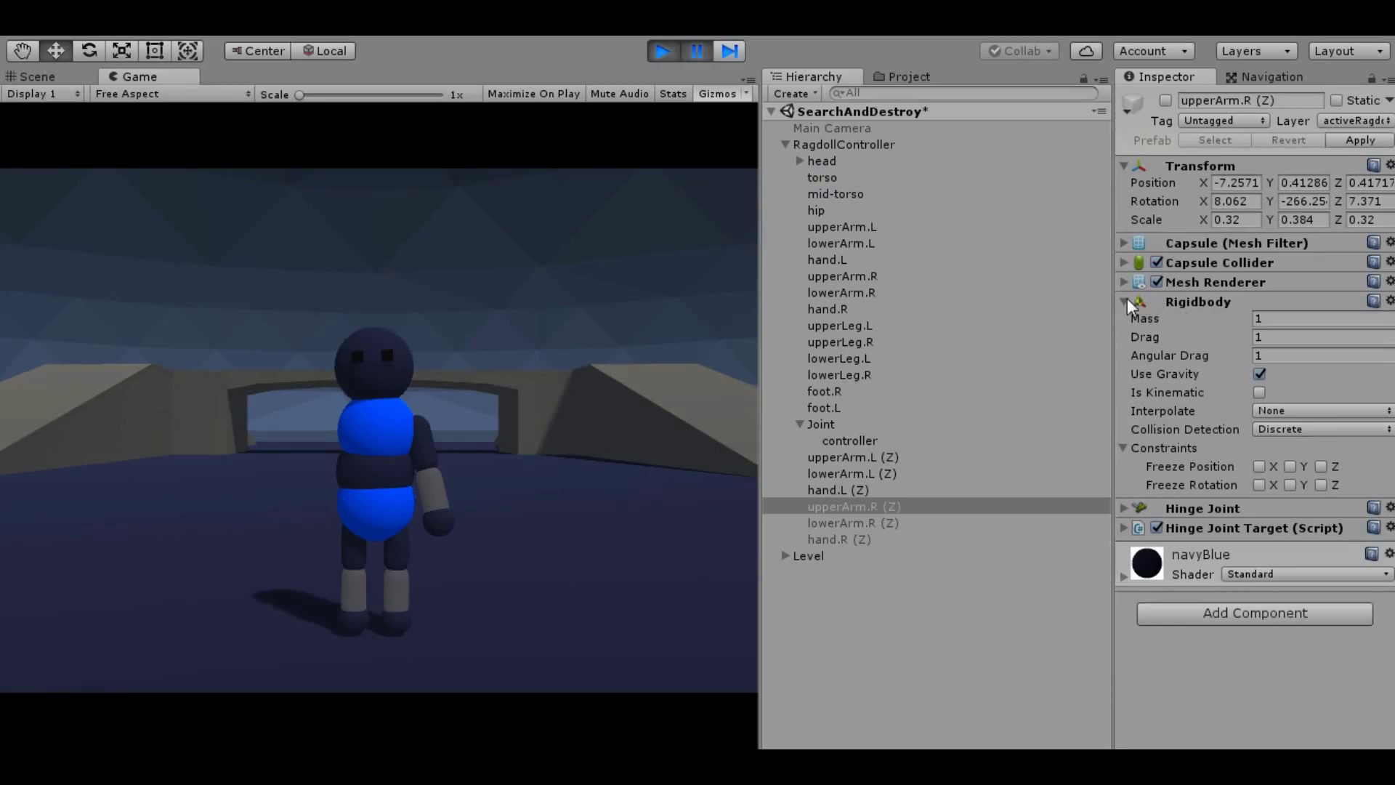
{"action": "left_click", "coordinate": [1126, 300]}
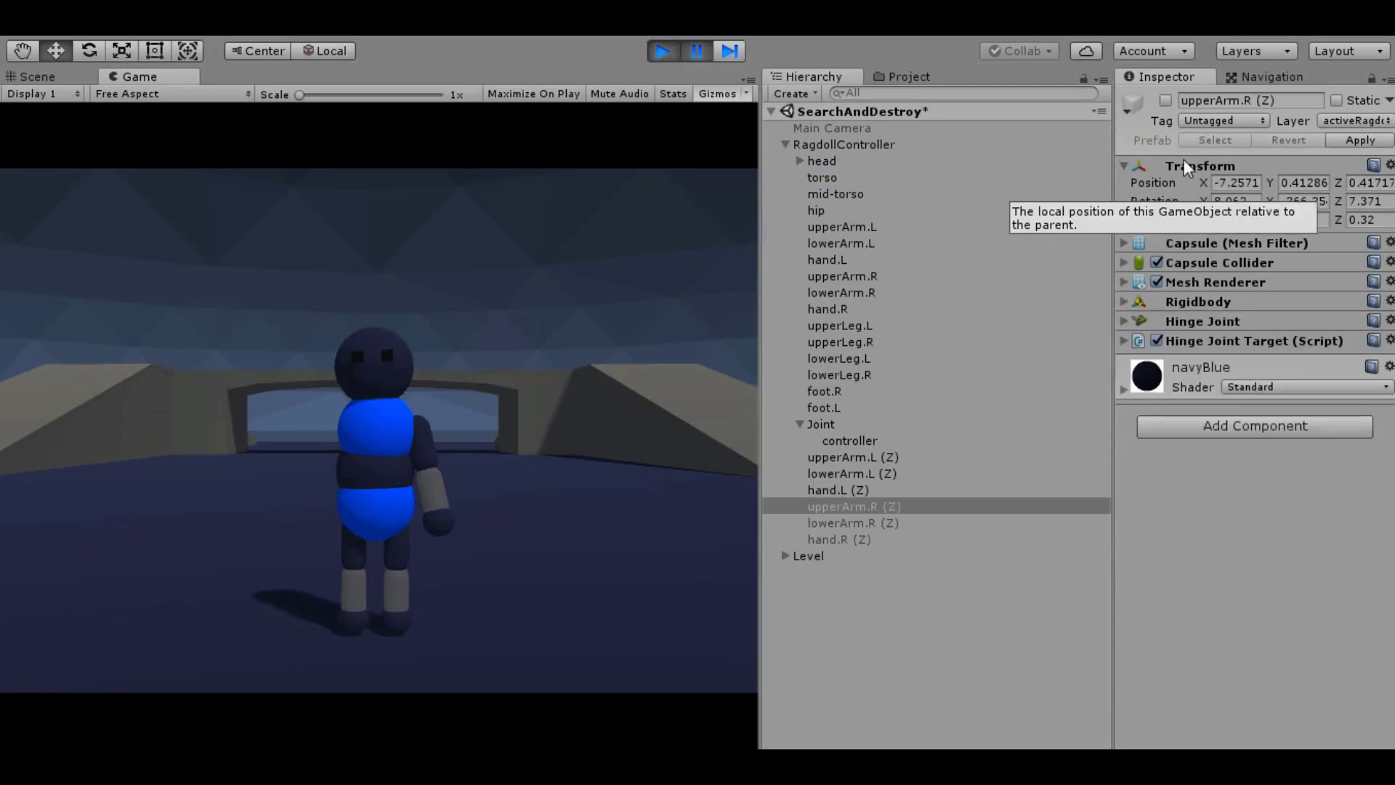
{"action": "left_click", "coordinate": [1164, 101]}
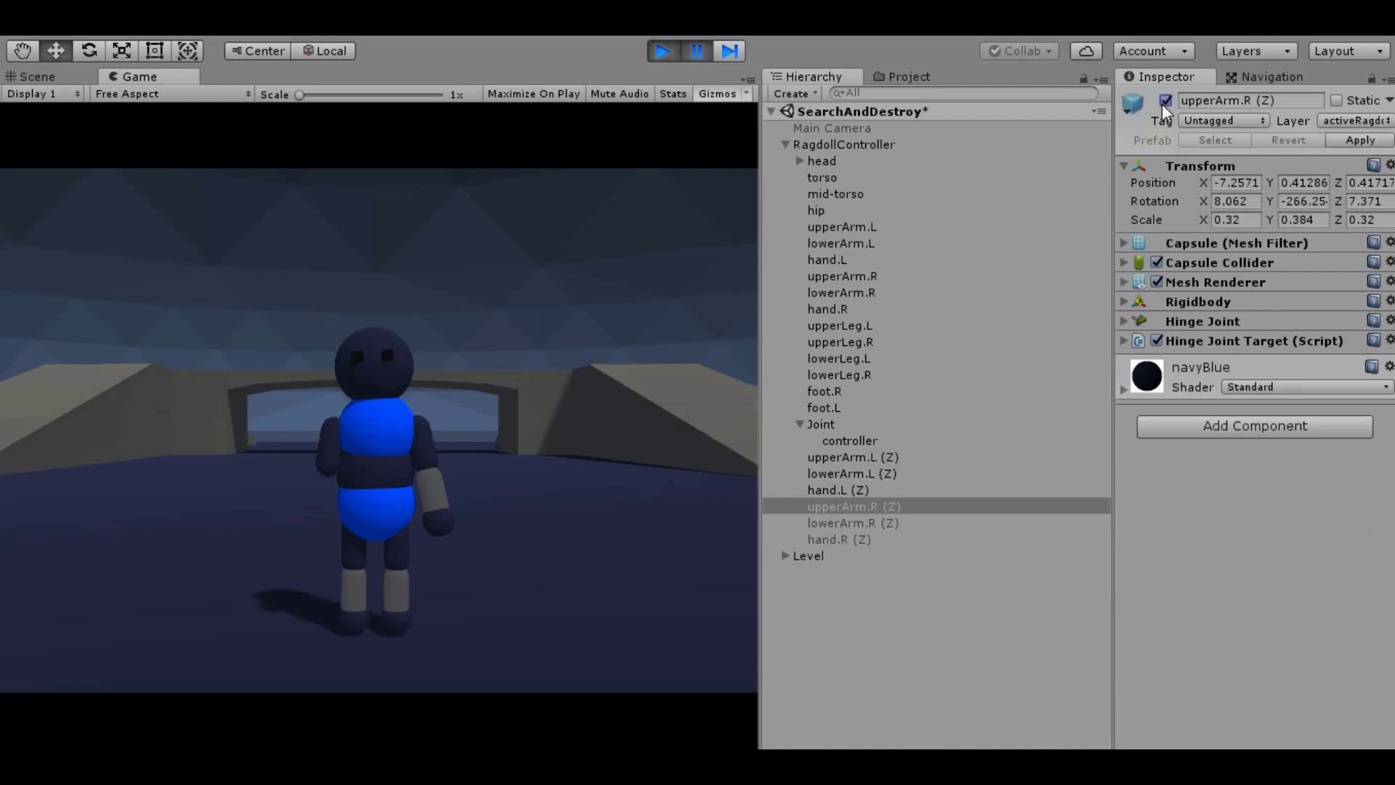
Select lowerArm.R (Z), confirm its hinge to upperArm.R (Z), check its Rigidbody, and enable it.
{"action": "left_click", "coordinate": [855, 524]}
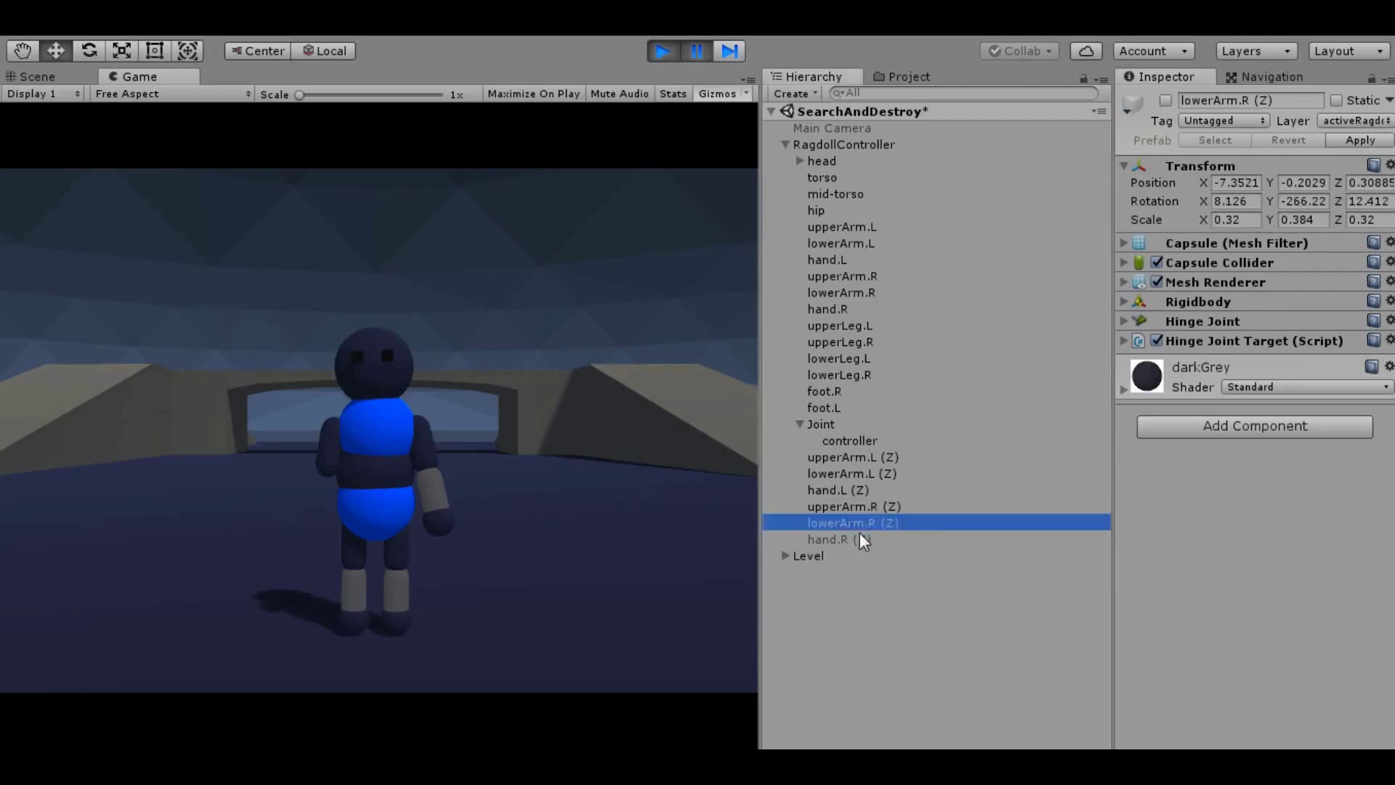
{"action": "left_click", "coordinate": [1124, 321]}
{"action": "left_click", "coordinate": [1283, 368]}
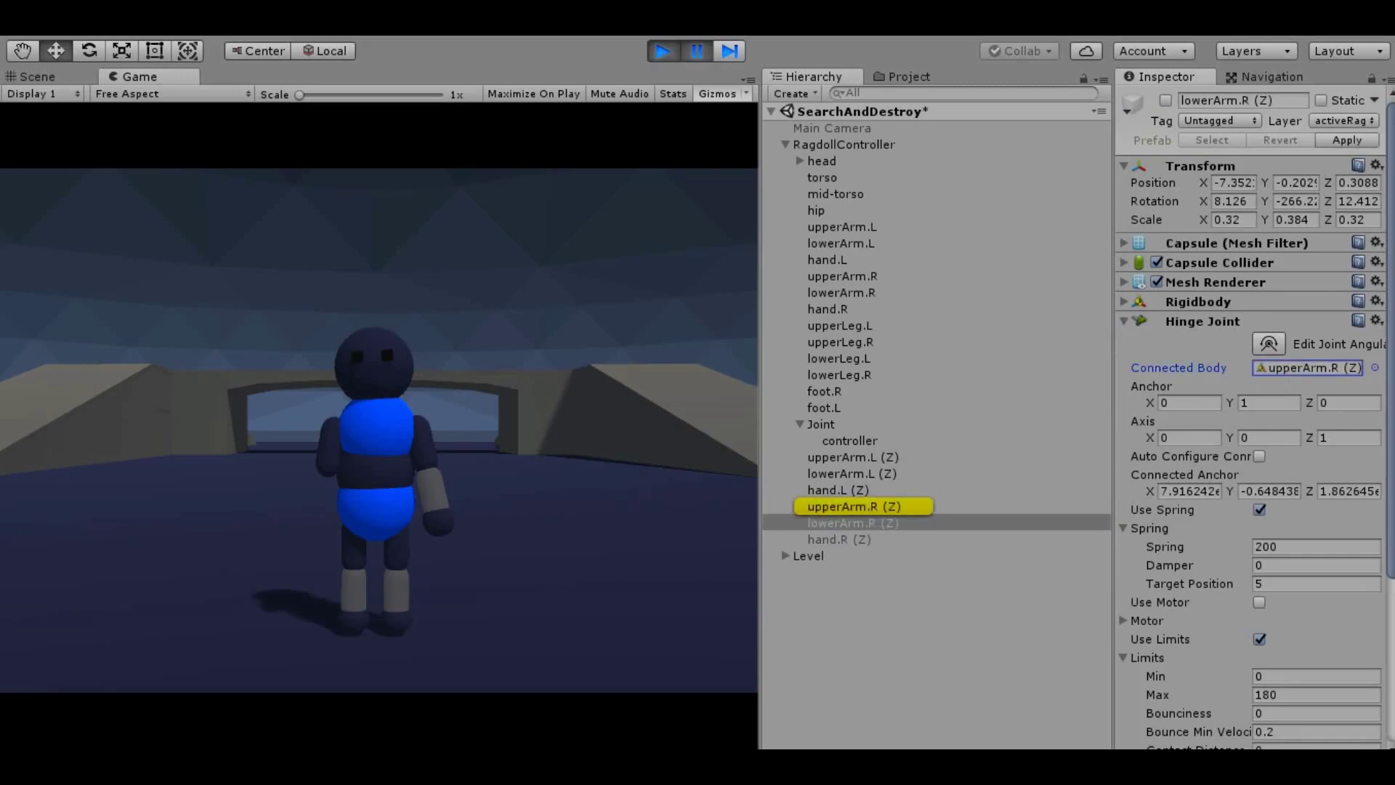
{"action": "scroll", "coordinate": [1387, 519], "scroll_direction": "down", "scroll_amount": 1}
{"action": "scroll", "coordinate": [1387, 520], "scroll_direction": "down", "scroll_amount": 1}
{"action": "scroll", "coordinate": [1388, 519], "scroll_direction": "down", "scroll_amount": 1}
{"action": "scroll", "coordinate": [1388, 520], "scroll_direction": "down", "scroll_amount": 2}
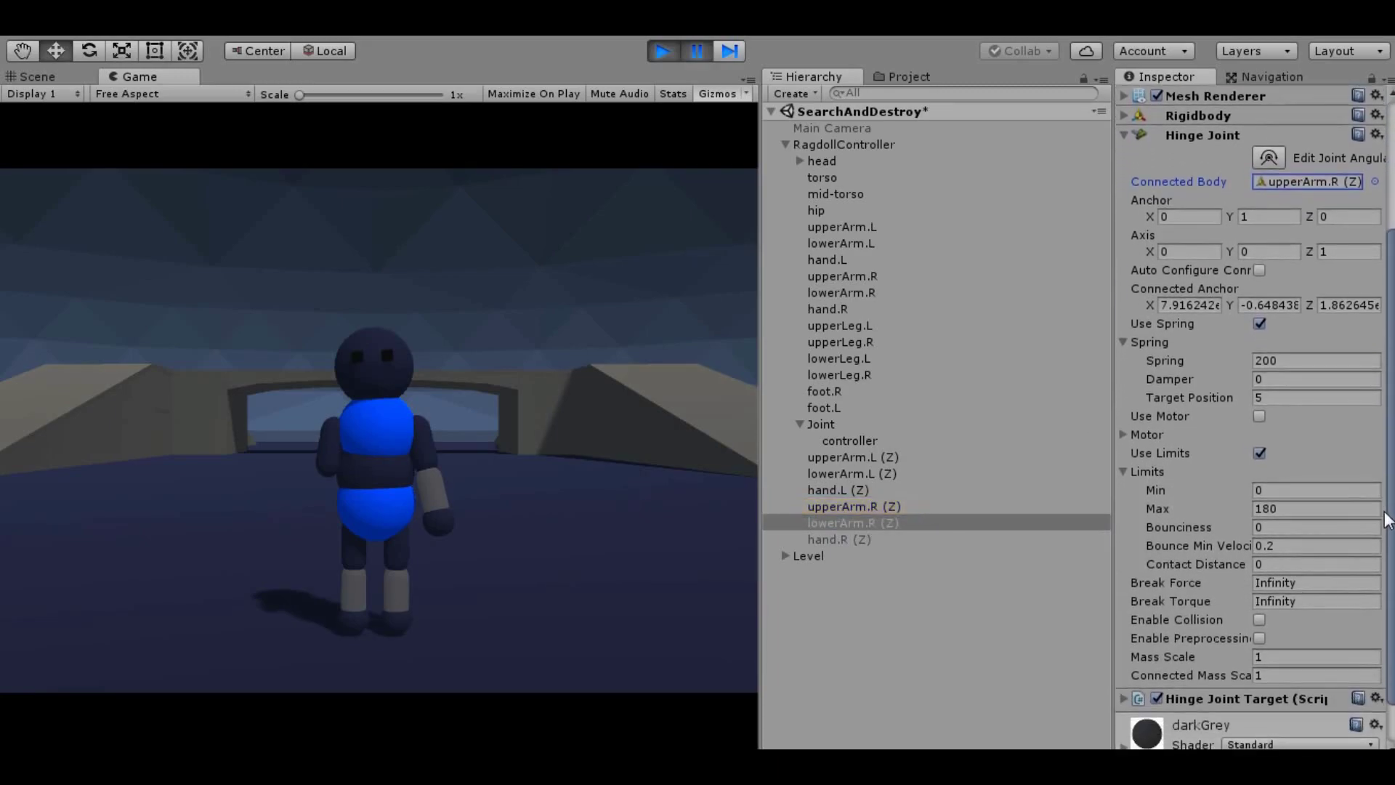
{"action": "scroll", "coordinate": [1387, 519], "scroll_direction": "down", "scroll_amount": 1}
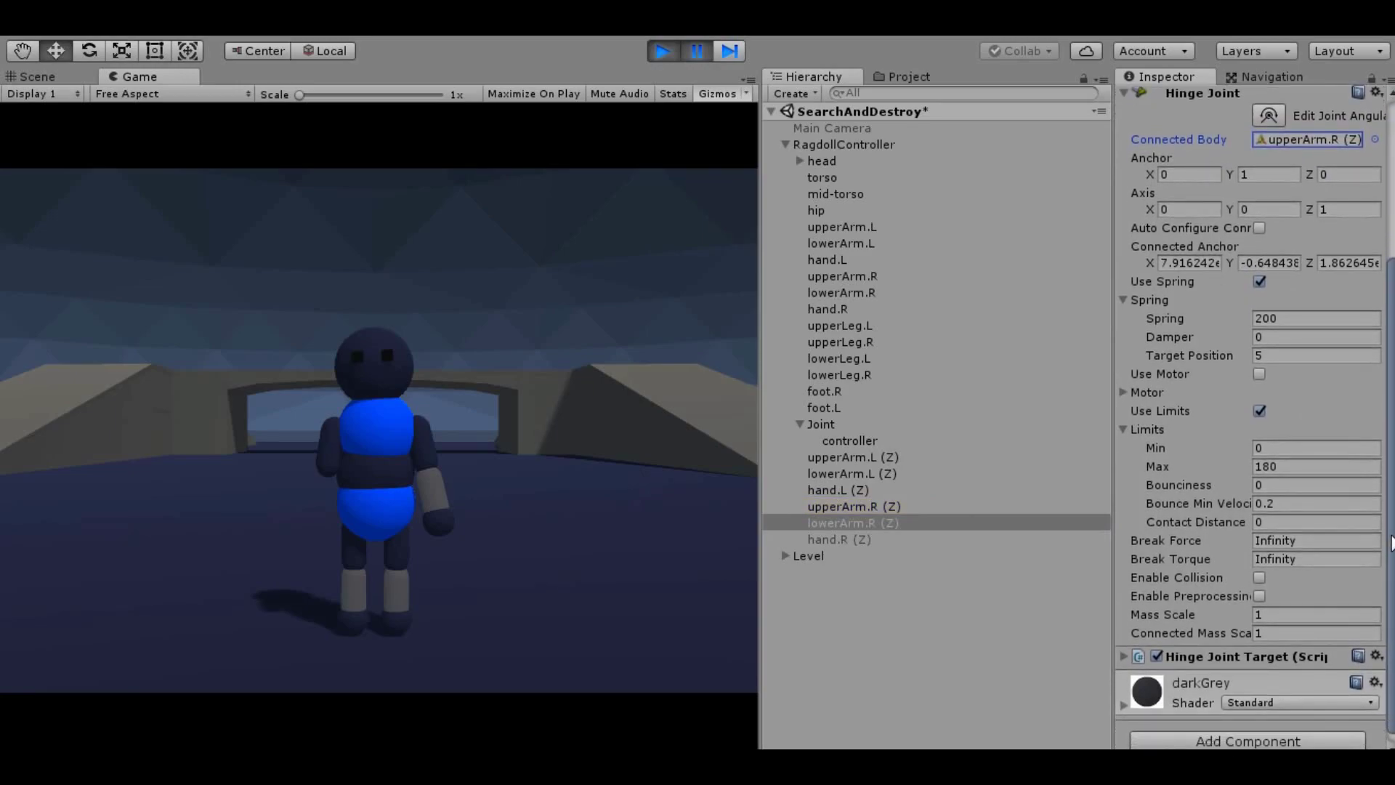
{"action": "left_click", "coordinate": [1128, 99]}
{"action": "left_click", "coordinate": [1124, 300]}
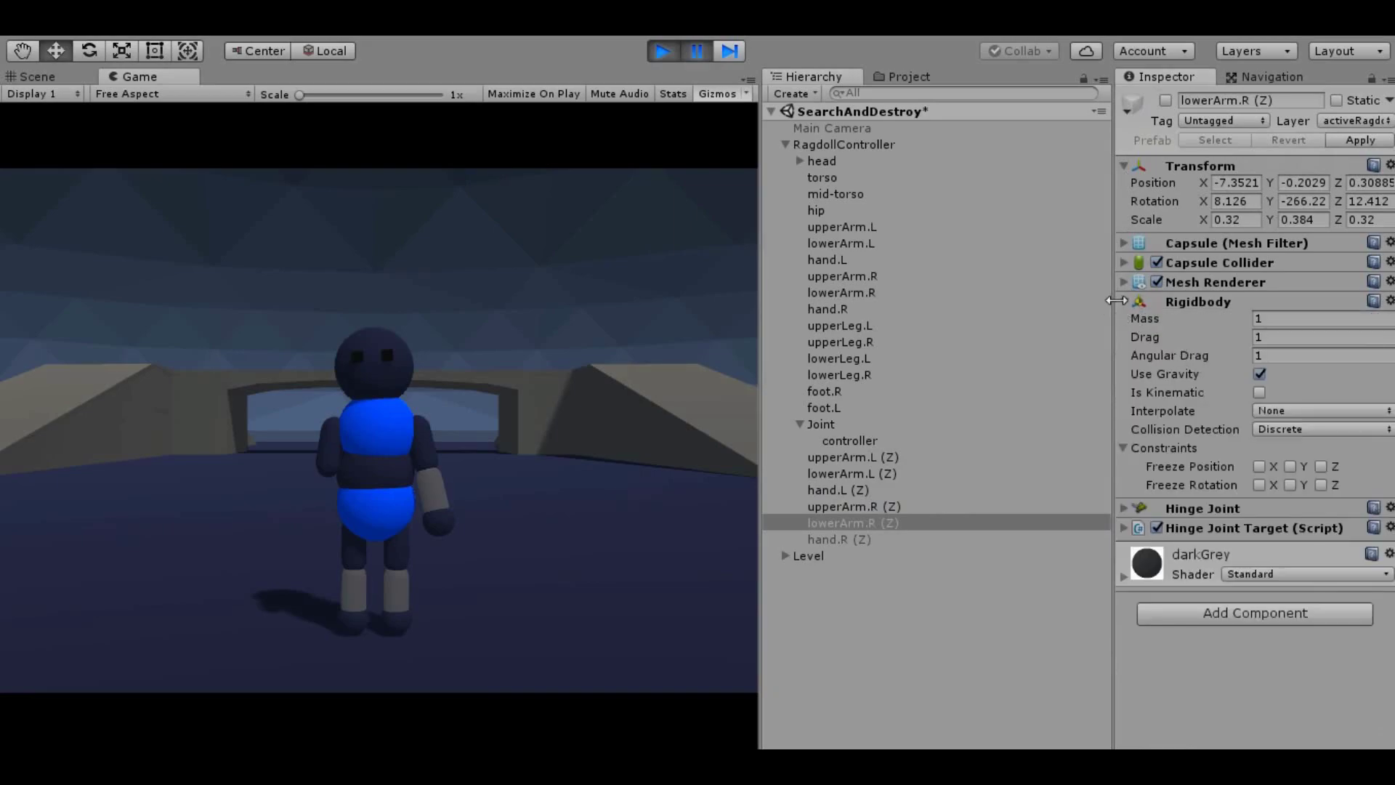
{"action": "left_click", "coordinate": [1130, 305]}
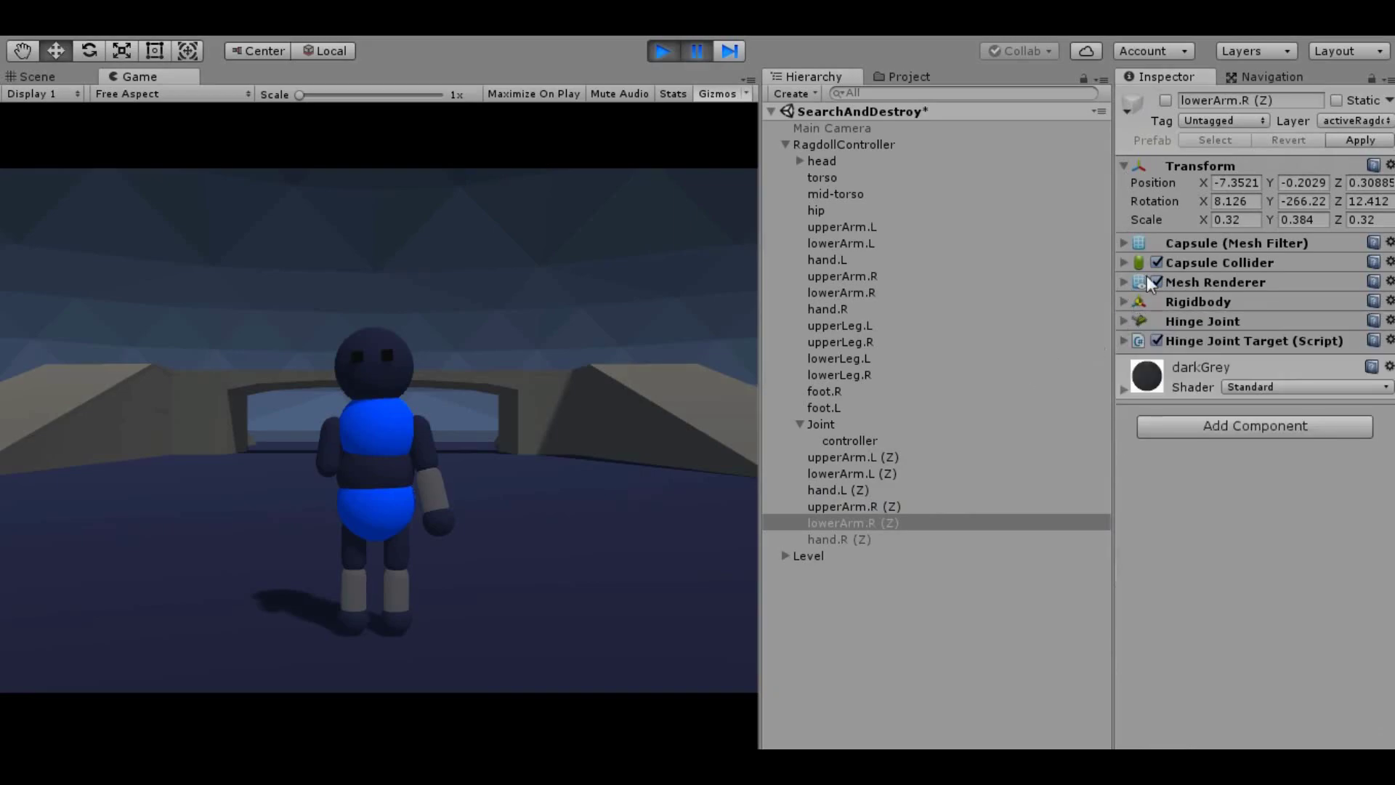
{"action": "left_click", "coordinate": [1165, 100]}
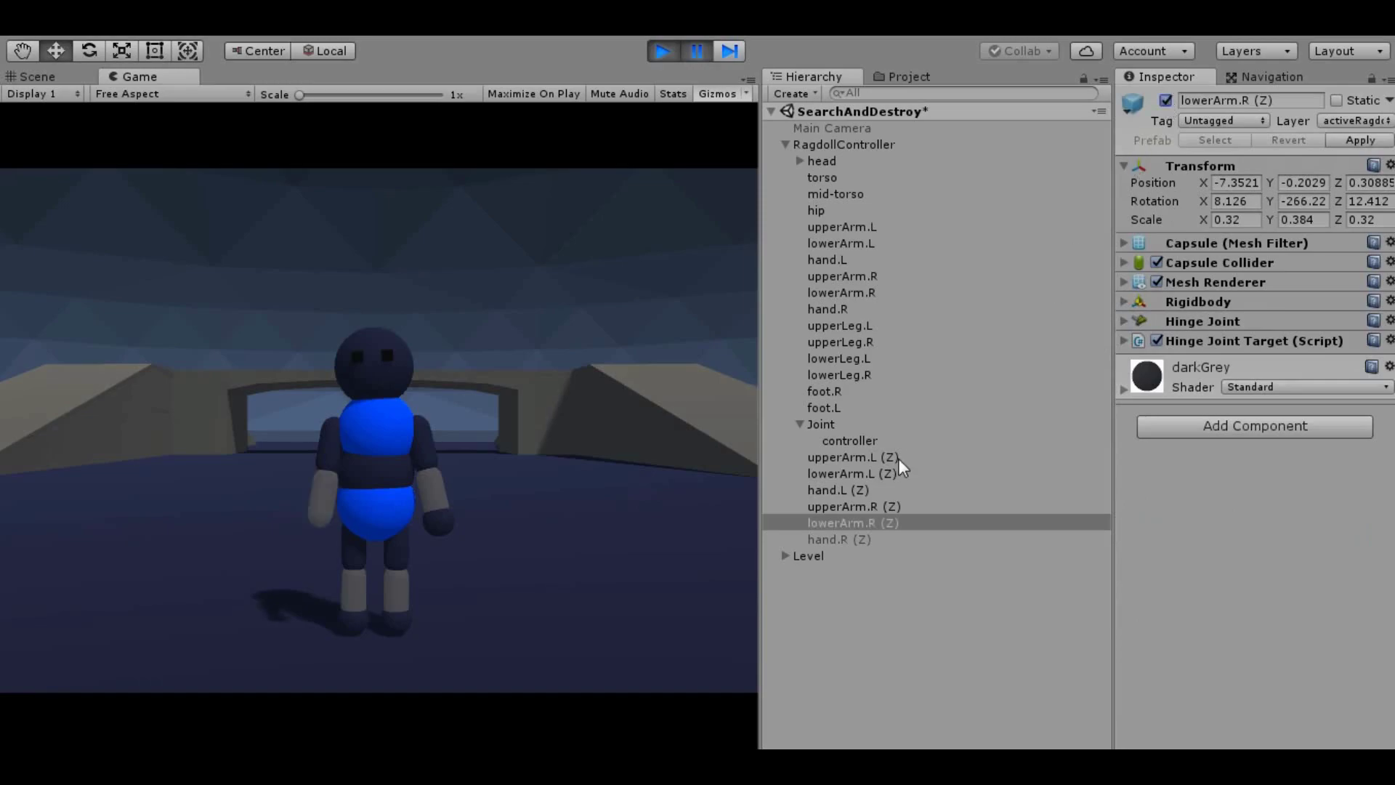
Select hand.R (Z) and review its hinge joint to lowerArm.R (Z) and its Rigidbody.
{"action": "left_click", "coordinate": [820, 538]}
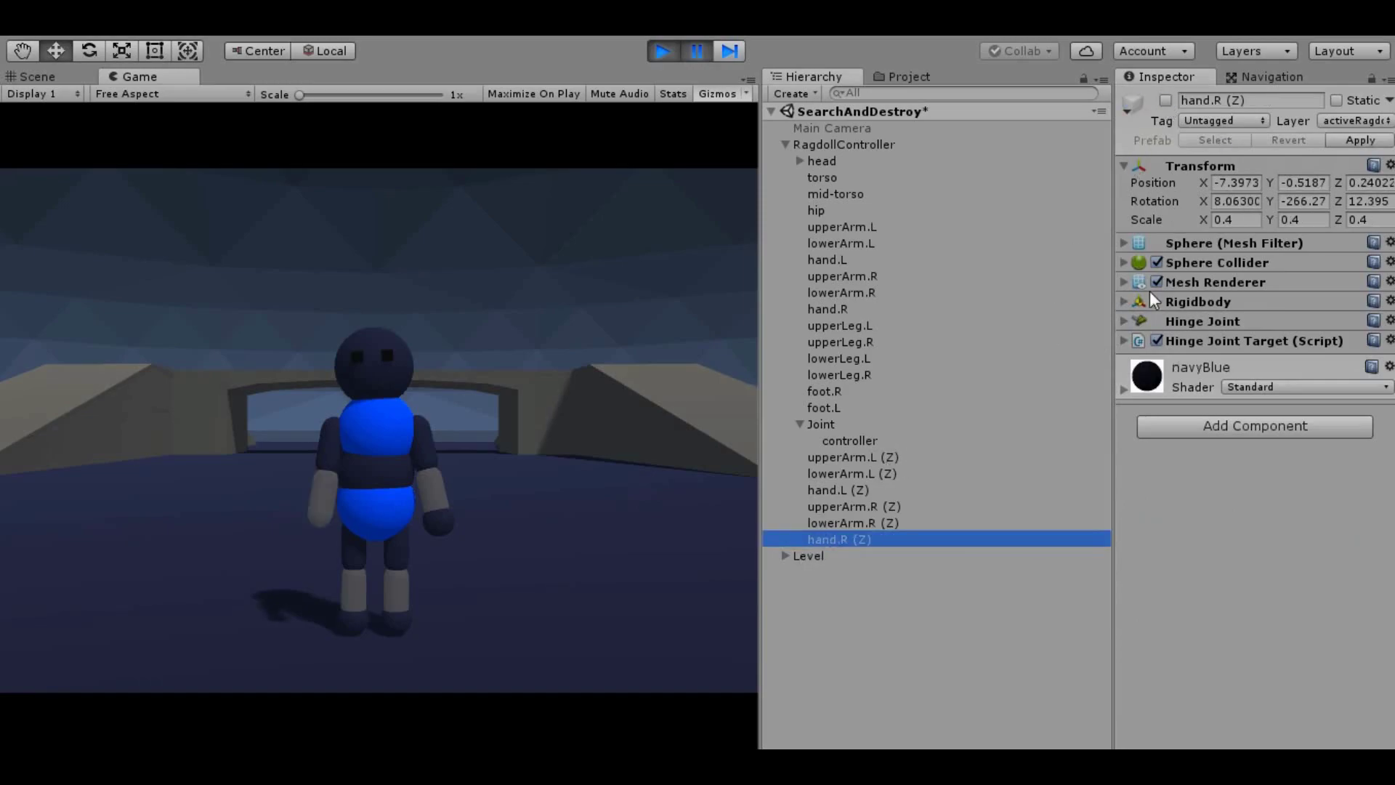
{"action": "left_click", "coordinate": [1128, 321]}
{"action": "left_click", "coordinate": [1301, 368]}
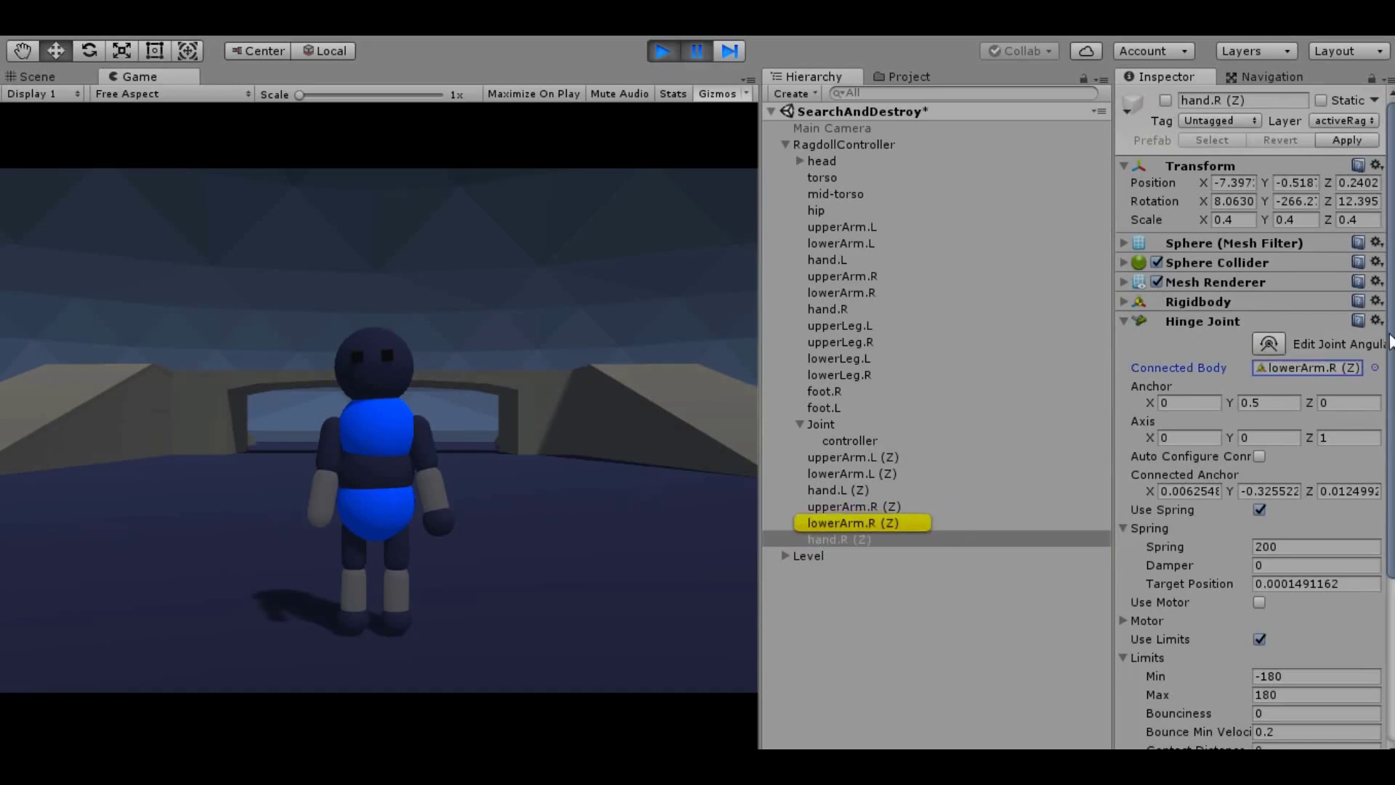
{"action": "left_click_drag", "start_coordinate": [1387, 347], "coordinate": [1382, 498]}
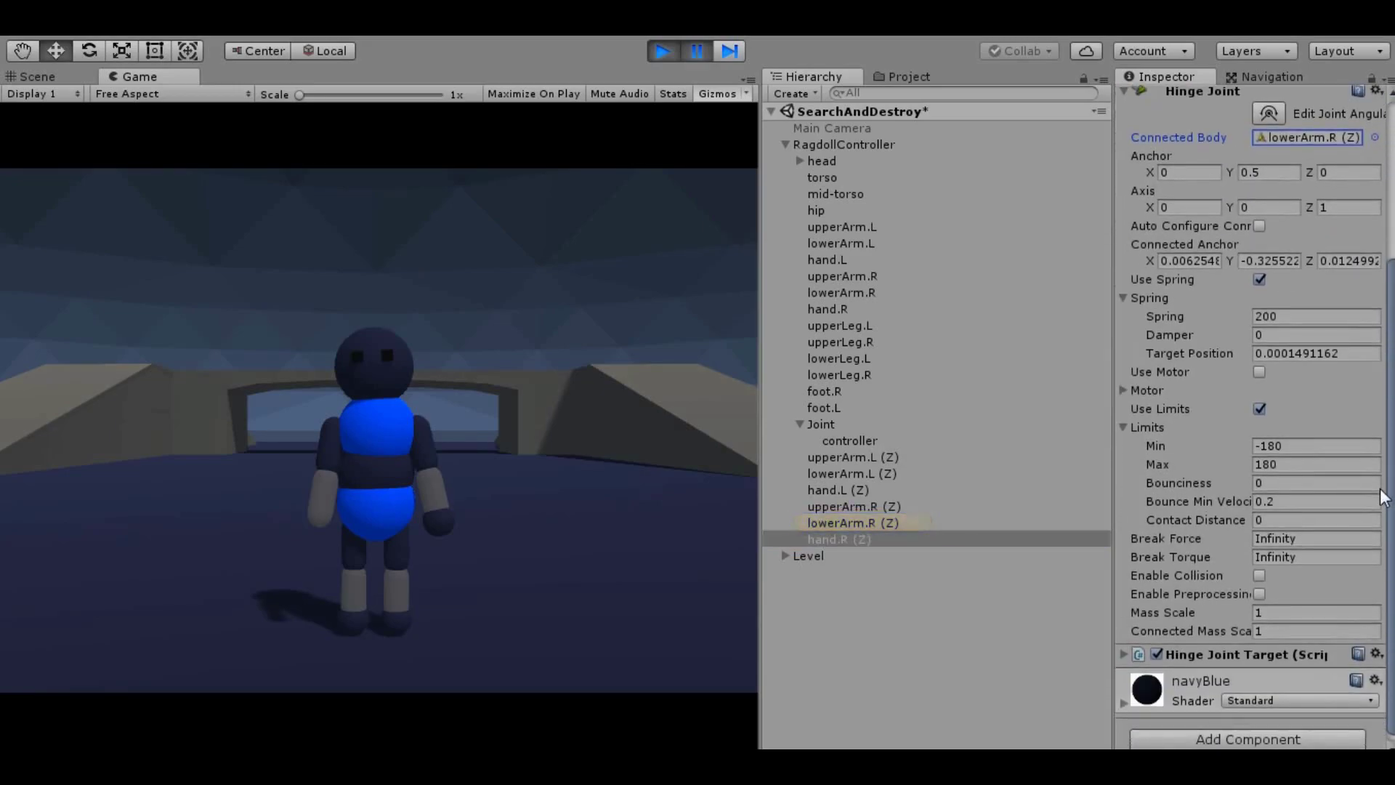
{"action": "scroll", "coordinate": [1364, 328], "scroll_direction": "up", "scroll_amount": 3}
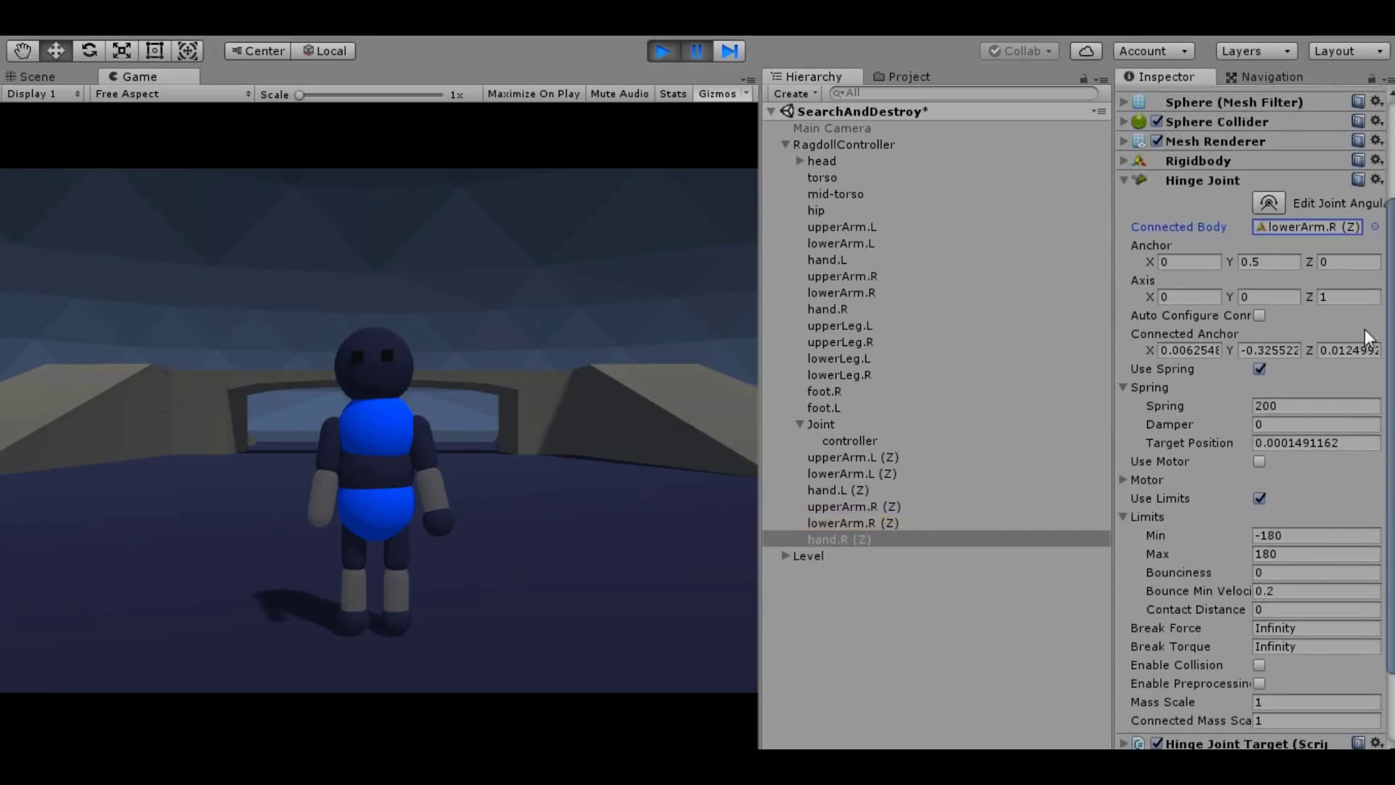
{"action": "left_click", "coordinate": [1127, 182]}
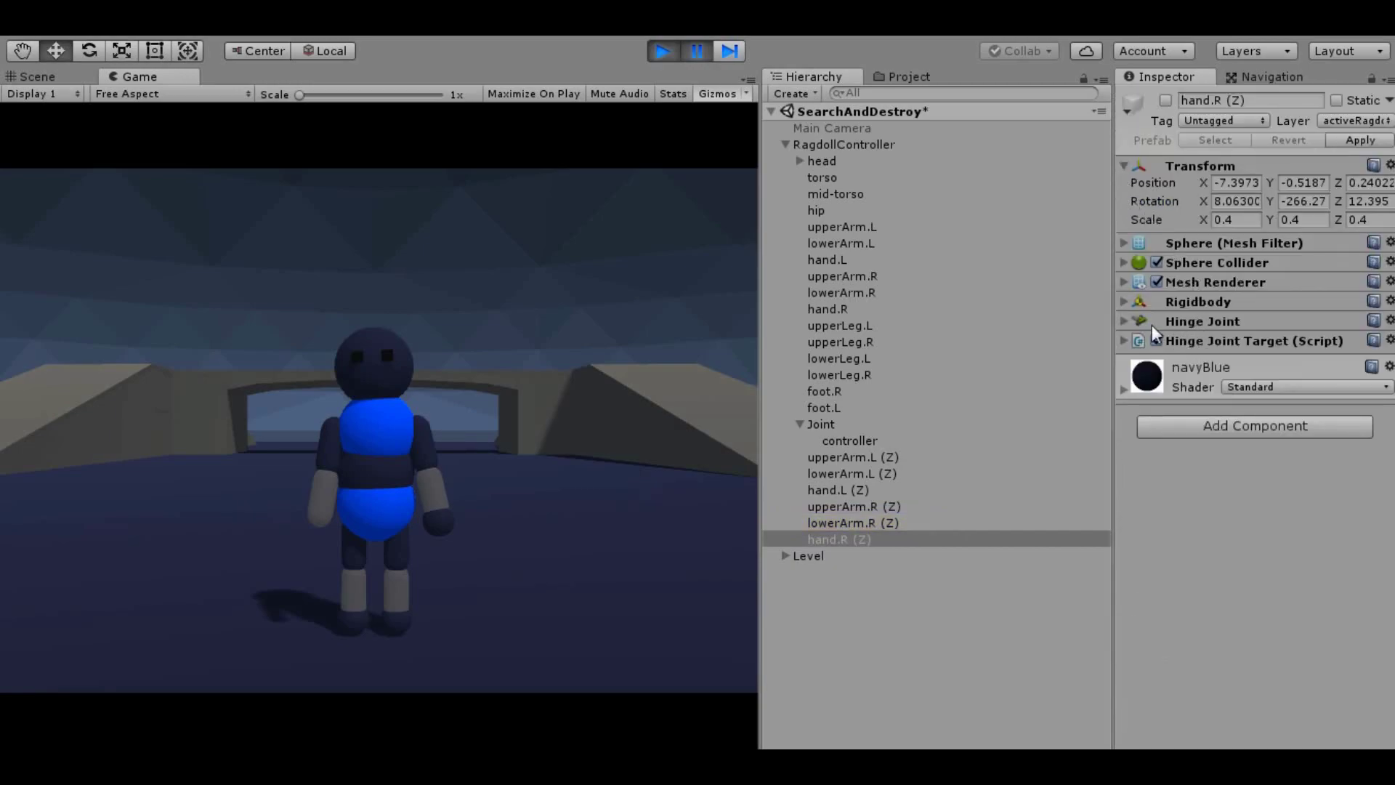
{"action": "left_click", "coordinate": [1125, 302]}
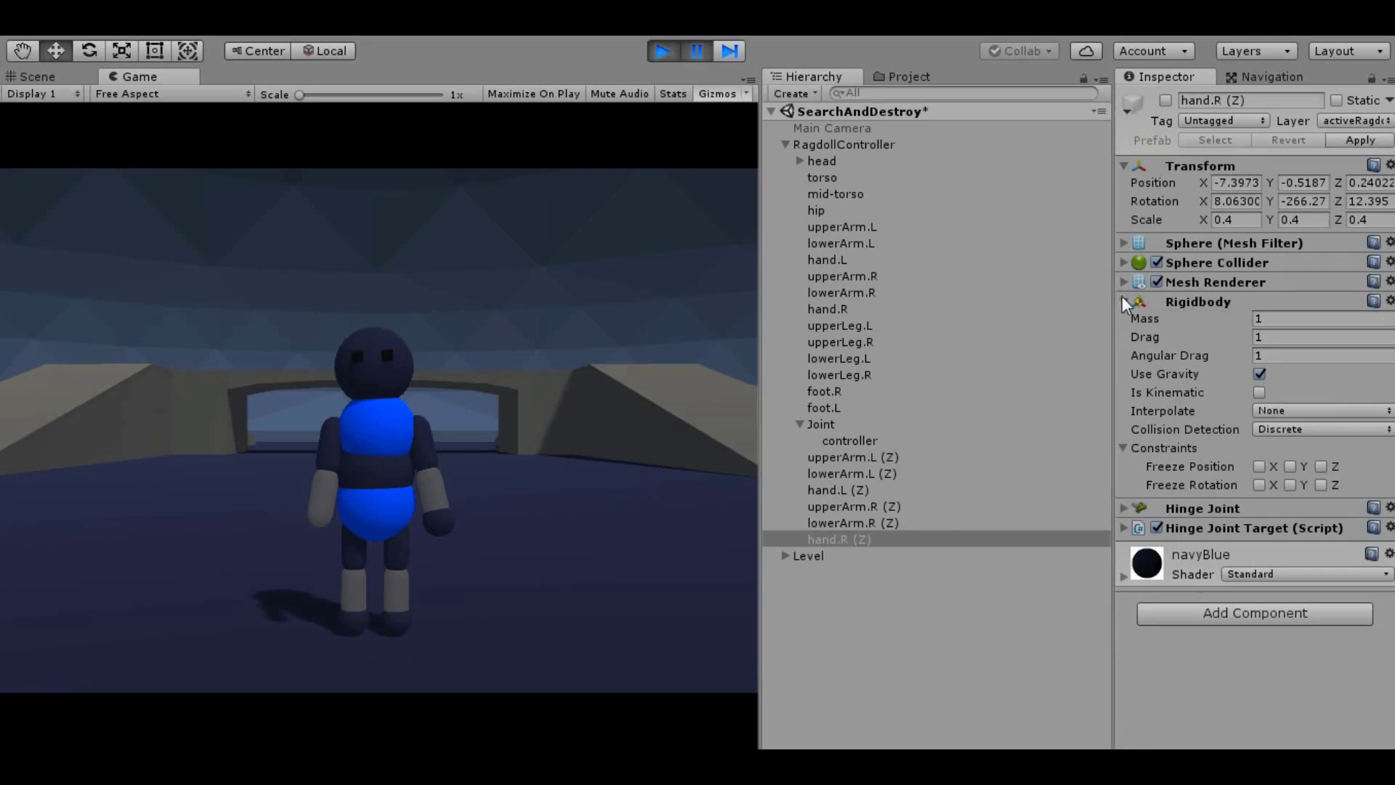
{"action": "left_click", "coordinate": [1122, 300]}
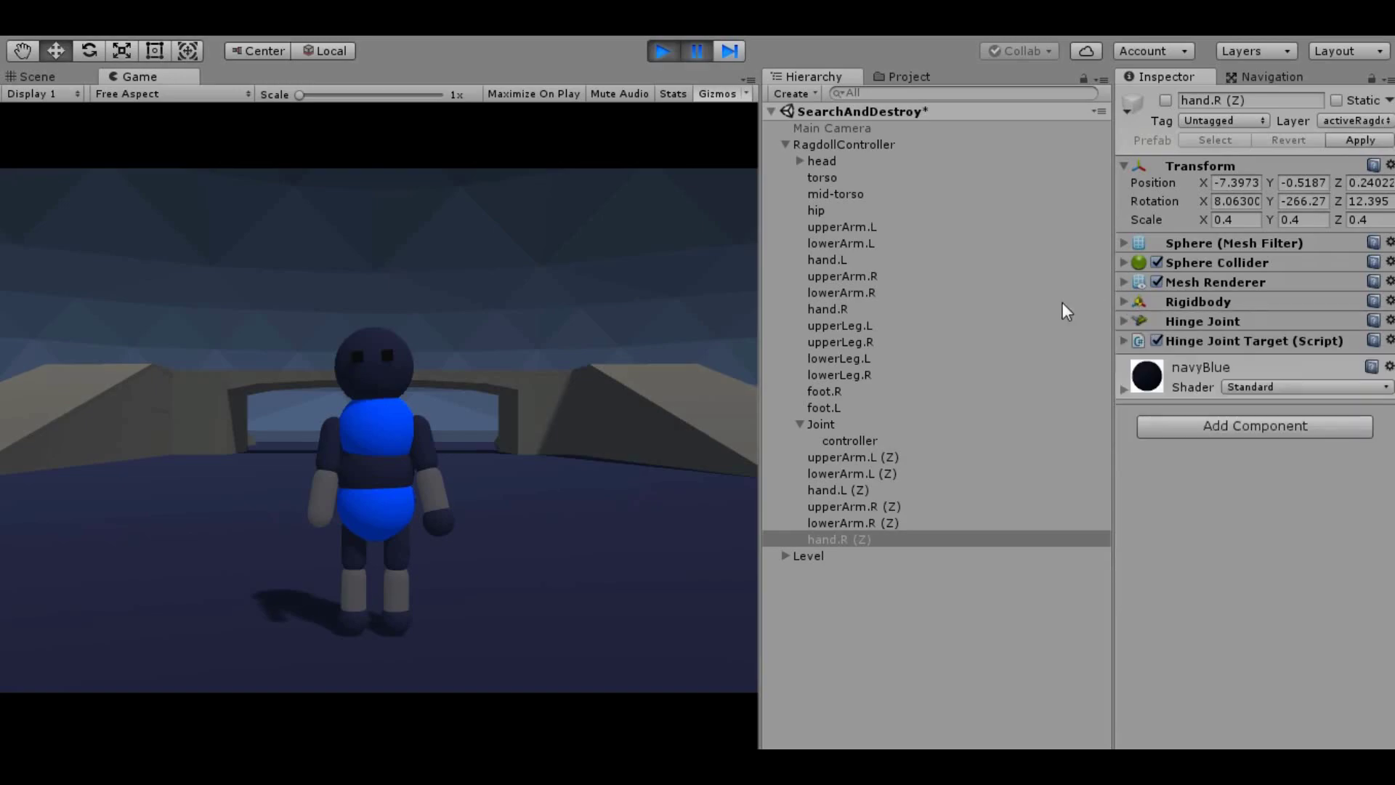
Compare with the head object, recheck hand.R (Z)'s joint and Rigidbody, then enable hand.R (Z).
{"action": "left_click", "coordinate": [827, 163]}
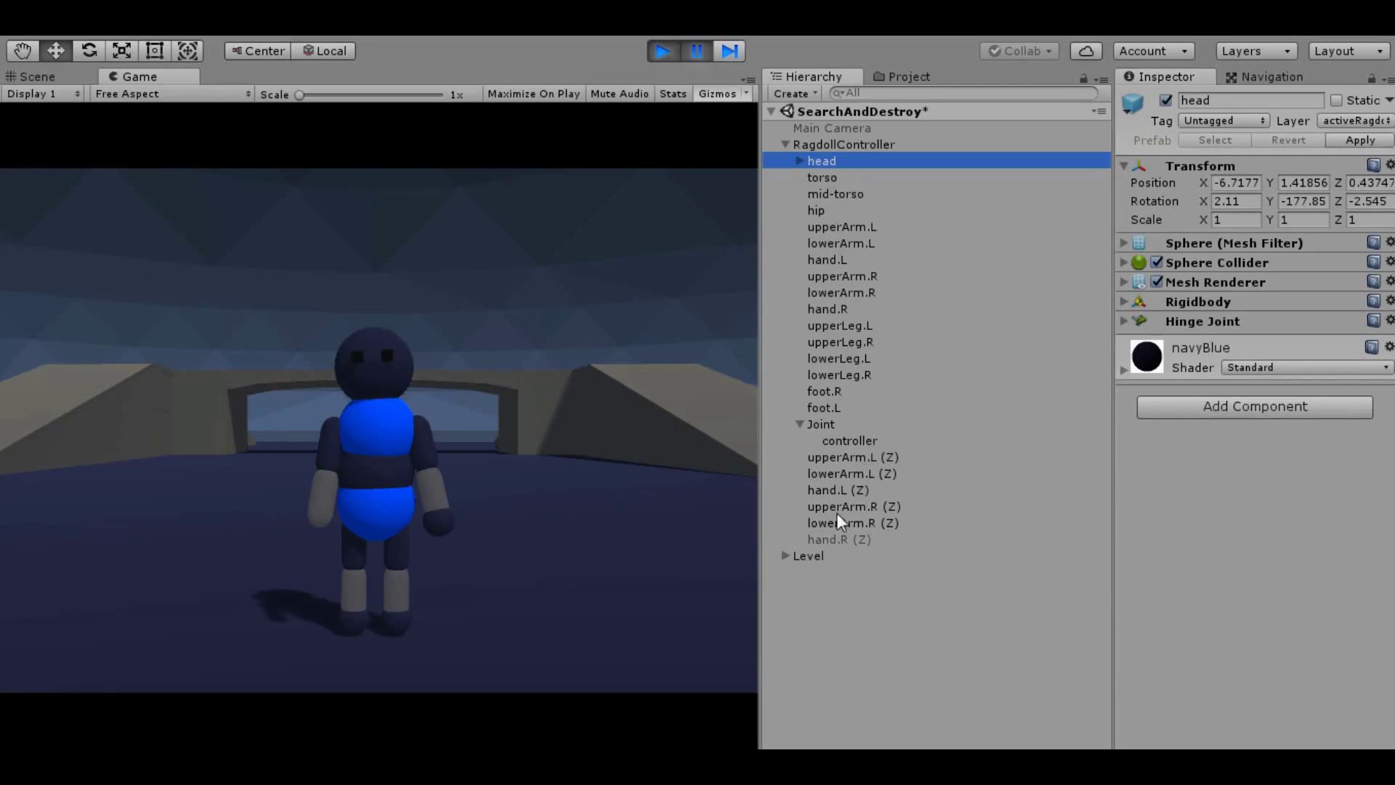
{"action": "left_click", "coordinate": [847, 540]}
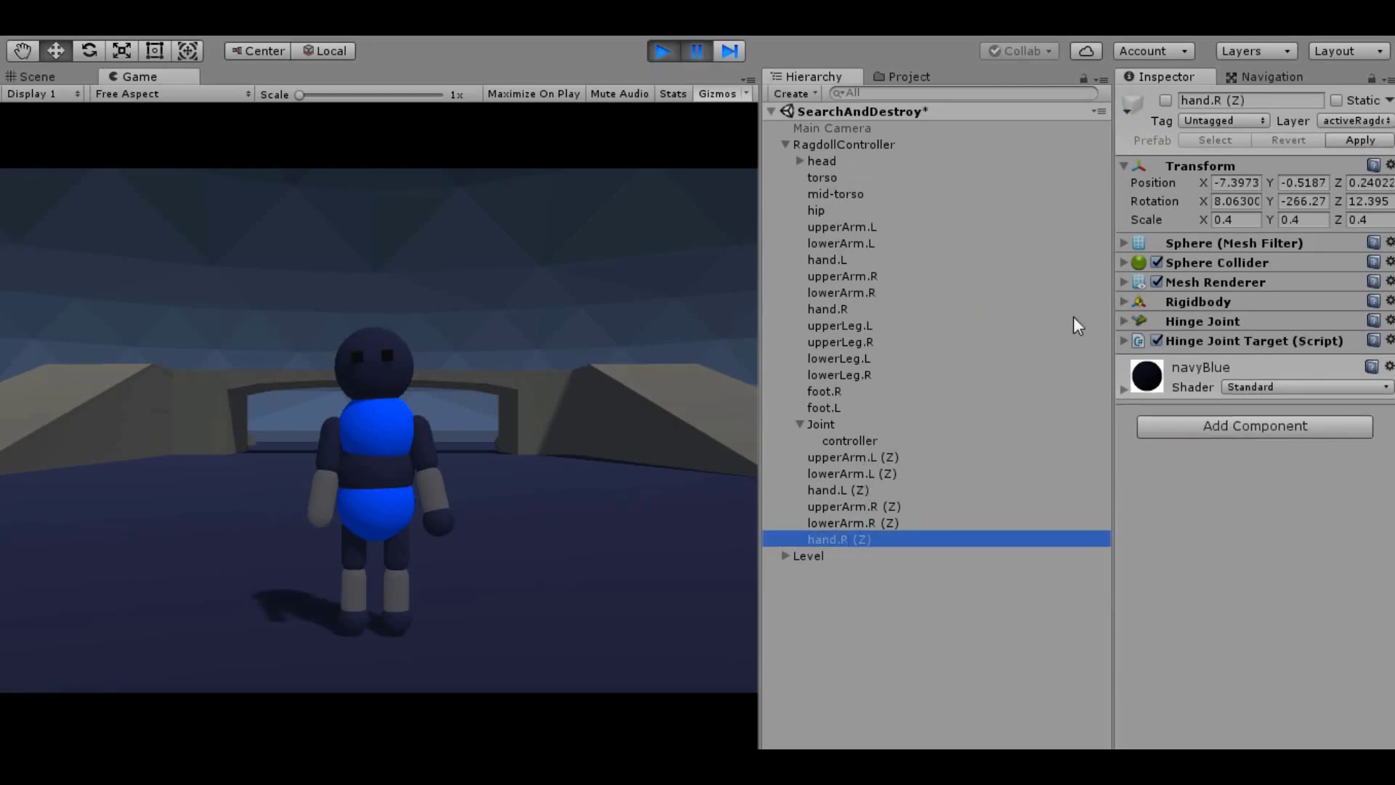
{"action": "left_click", "coordinate": [1123, 322]}
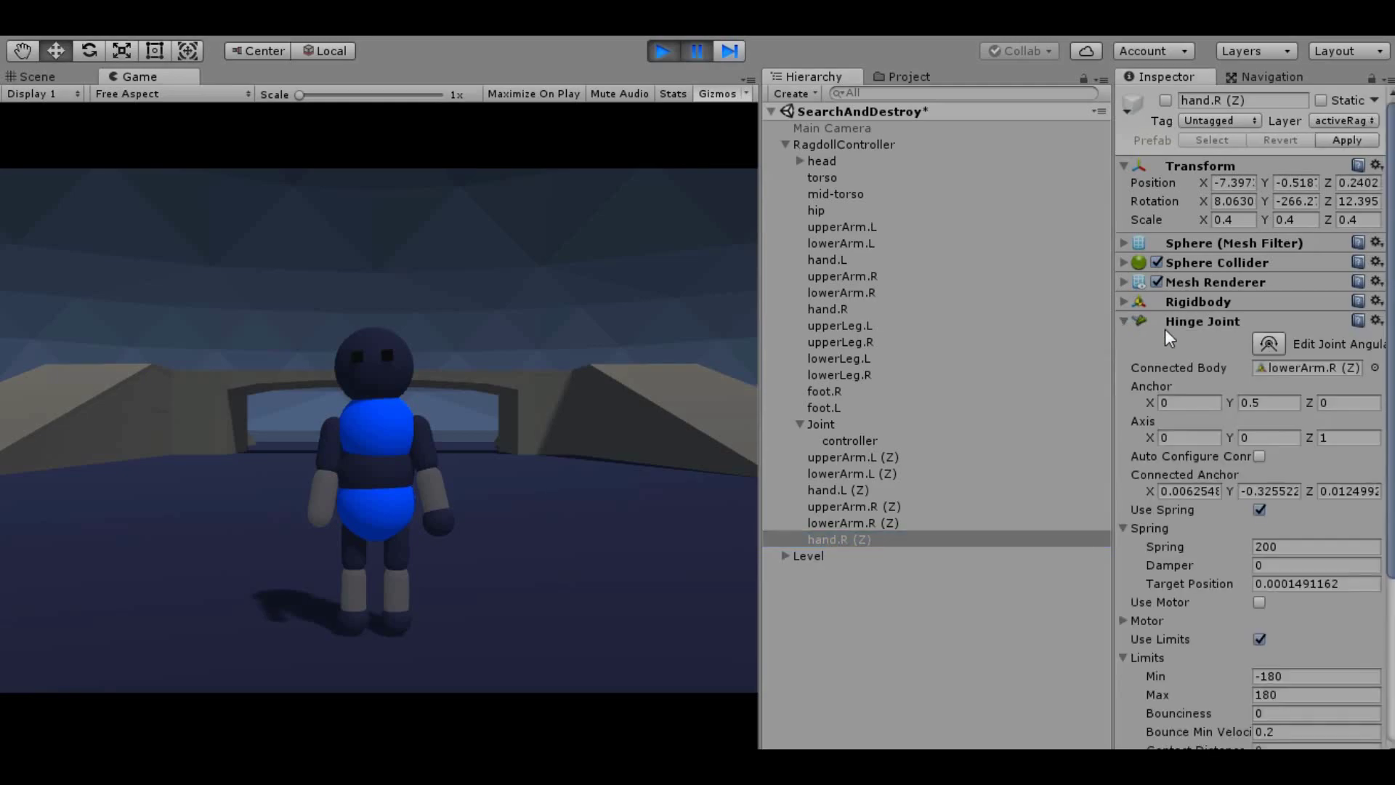
{"action": "left_click", "coordinate": [1312, 369]}
{"action": "scroll", "coordinate": [1250, 436], "scroll_direction": "down", "scroll_amount": 5}
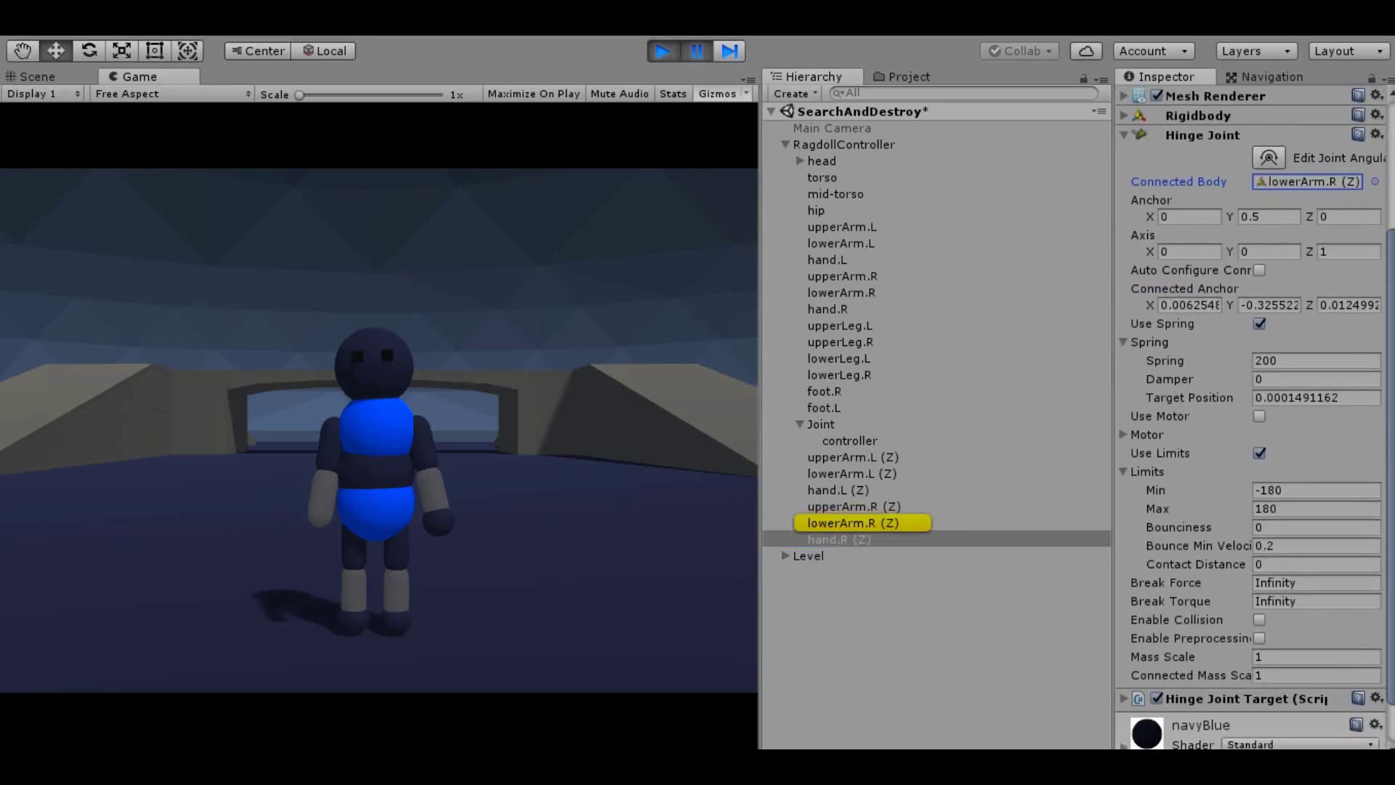
{"action": "scroll", "coordinate": [1249, 436], "scroll_direction": "up", "scroll_amount": 2}
{"action": "scroll", "coordinate": [1125, 245], "scroll_direction": "up", "scroll_amount": 1}
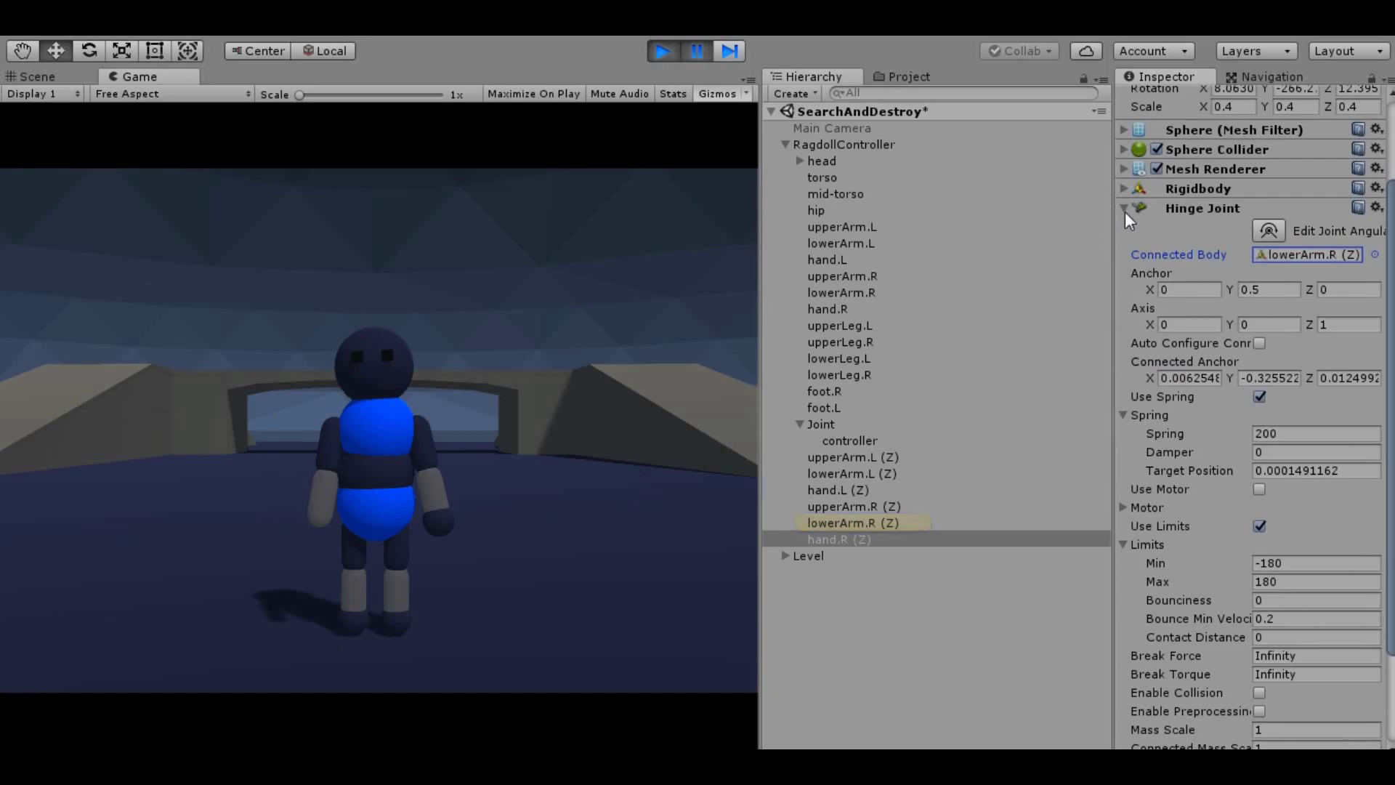
{"action": "left_click", "coordinate": [1125, 210]}
{"action": "left_click", "coordinate": [1123, 301]}
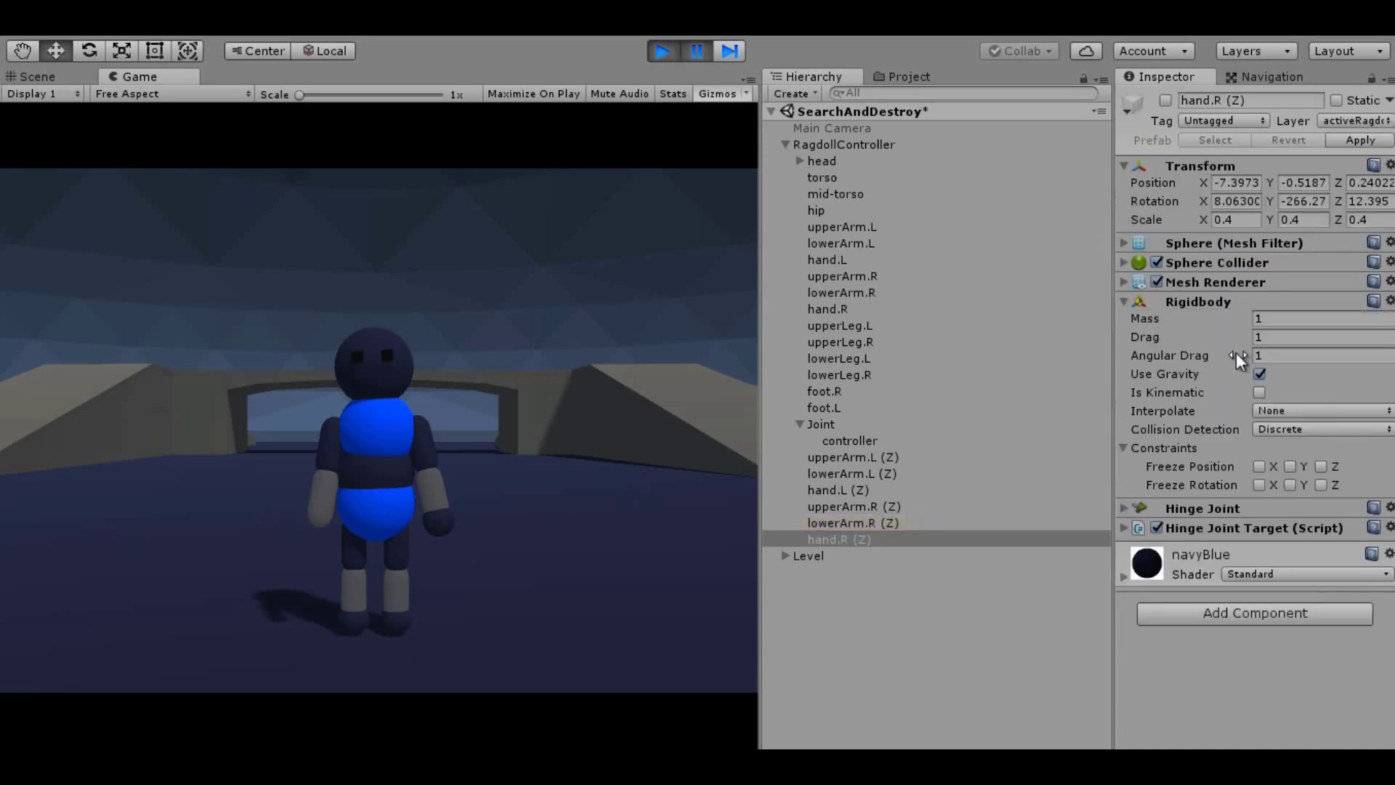
{"action": "left_click", "coordinate": [1126, 298]}
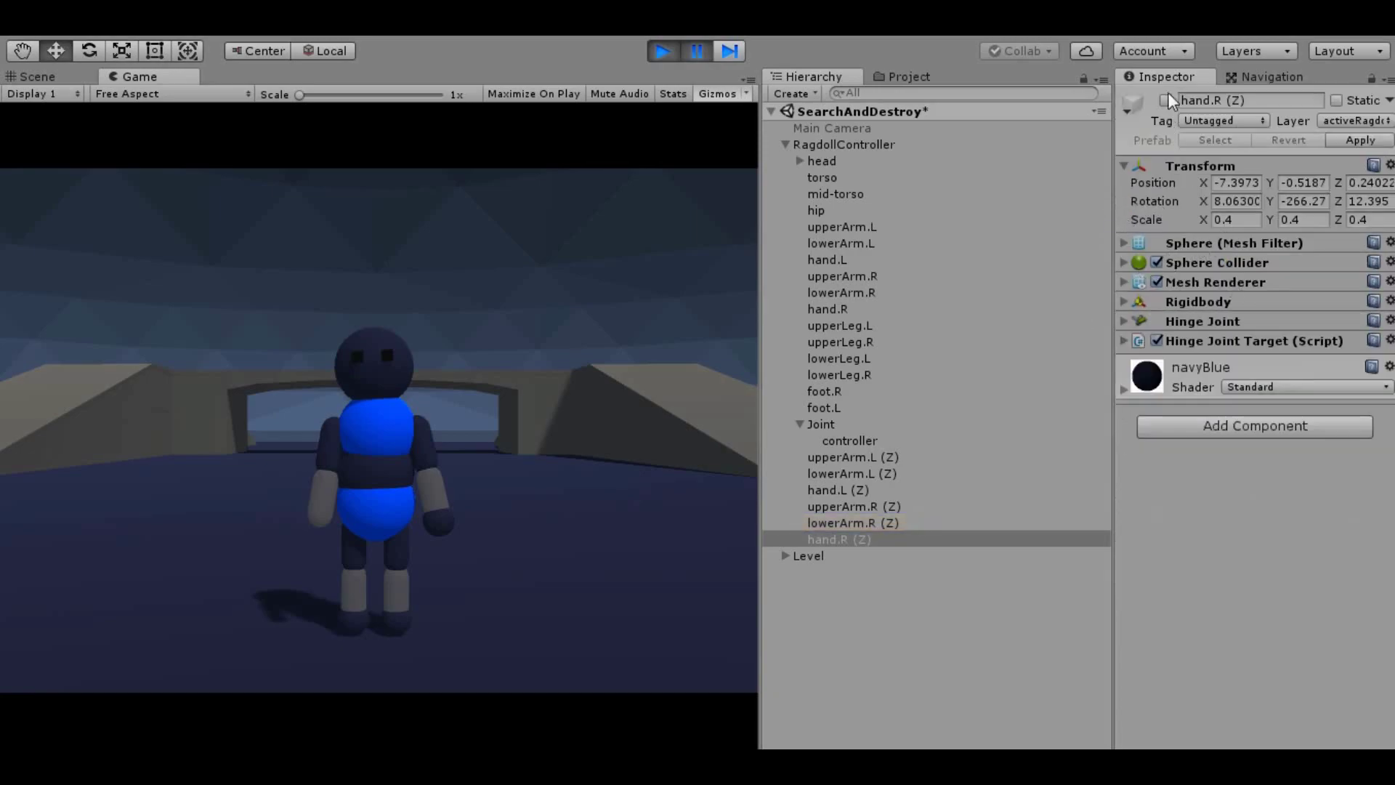
{"action": "left_click", "coordinate": [1166, 101]}
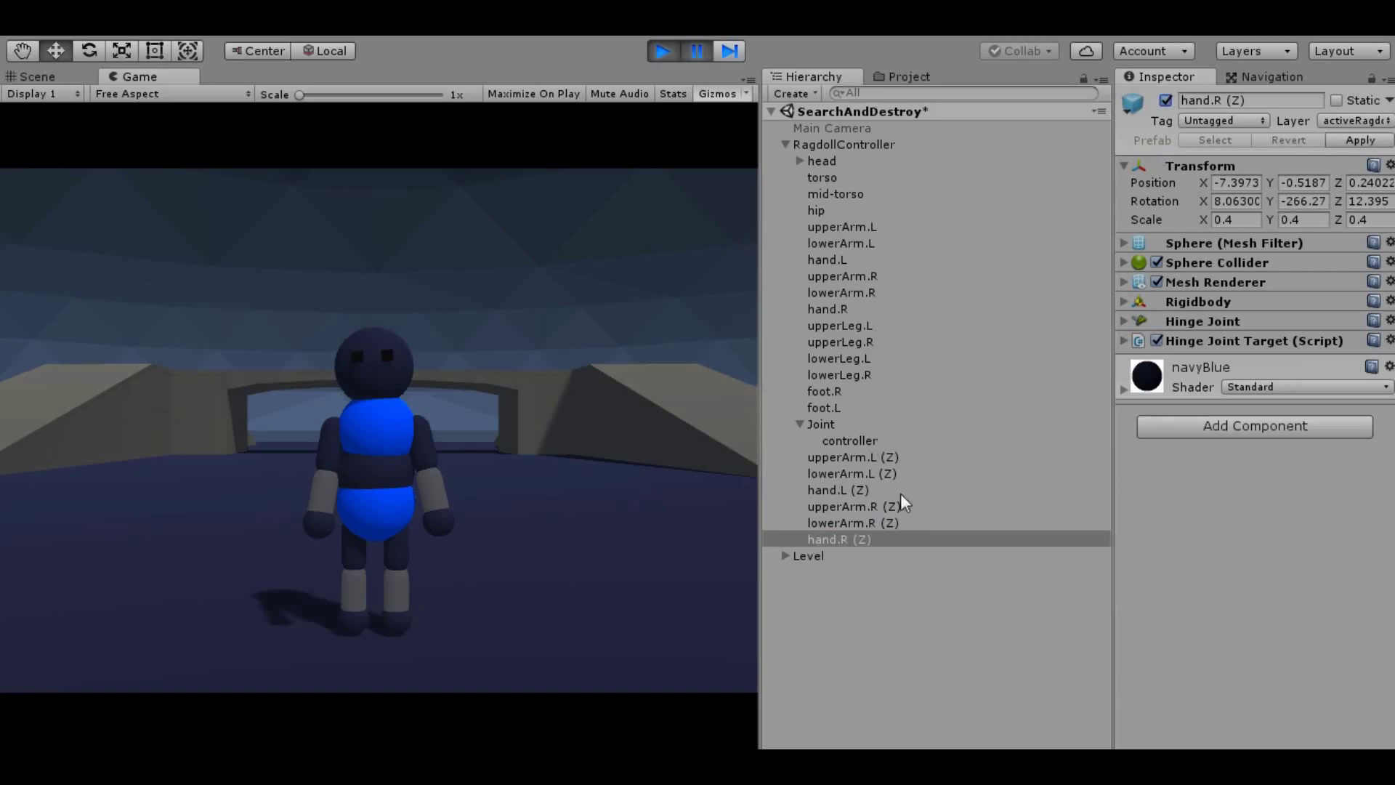
Set head through hand.R (Z), excluding Joint and controller, to layer 11: activeRagdoll.
{"action": "left_click", "coordinate": [836, 168], "text": "shift"}
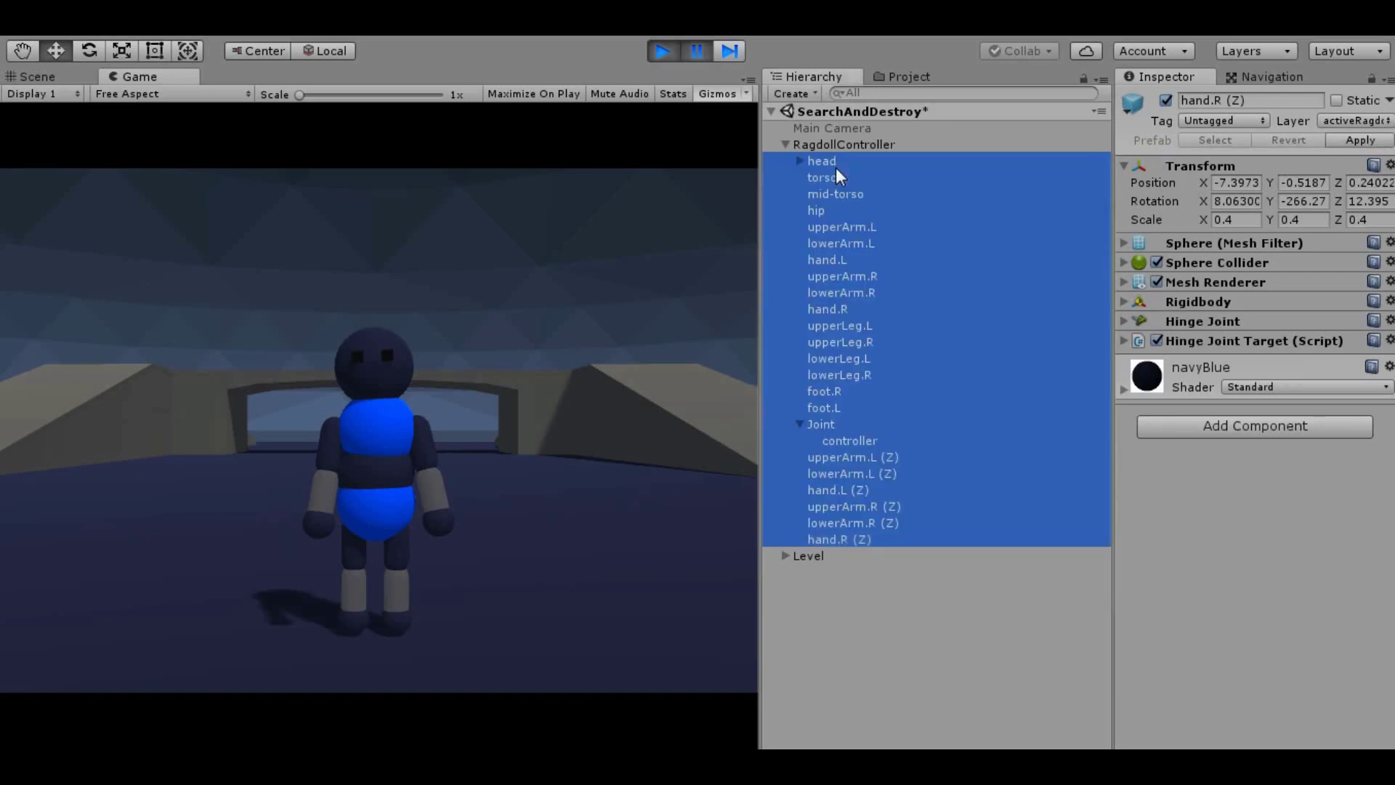
{"action": "left_click", "coordinate": [835, 429], "text": "ctrl"}
{"action": "left_click", "coordinate": [838, 440], "text": "ctrl"}
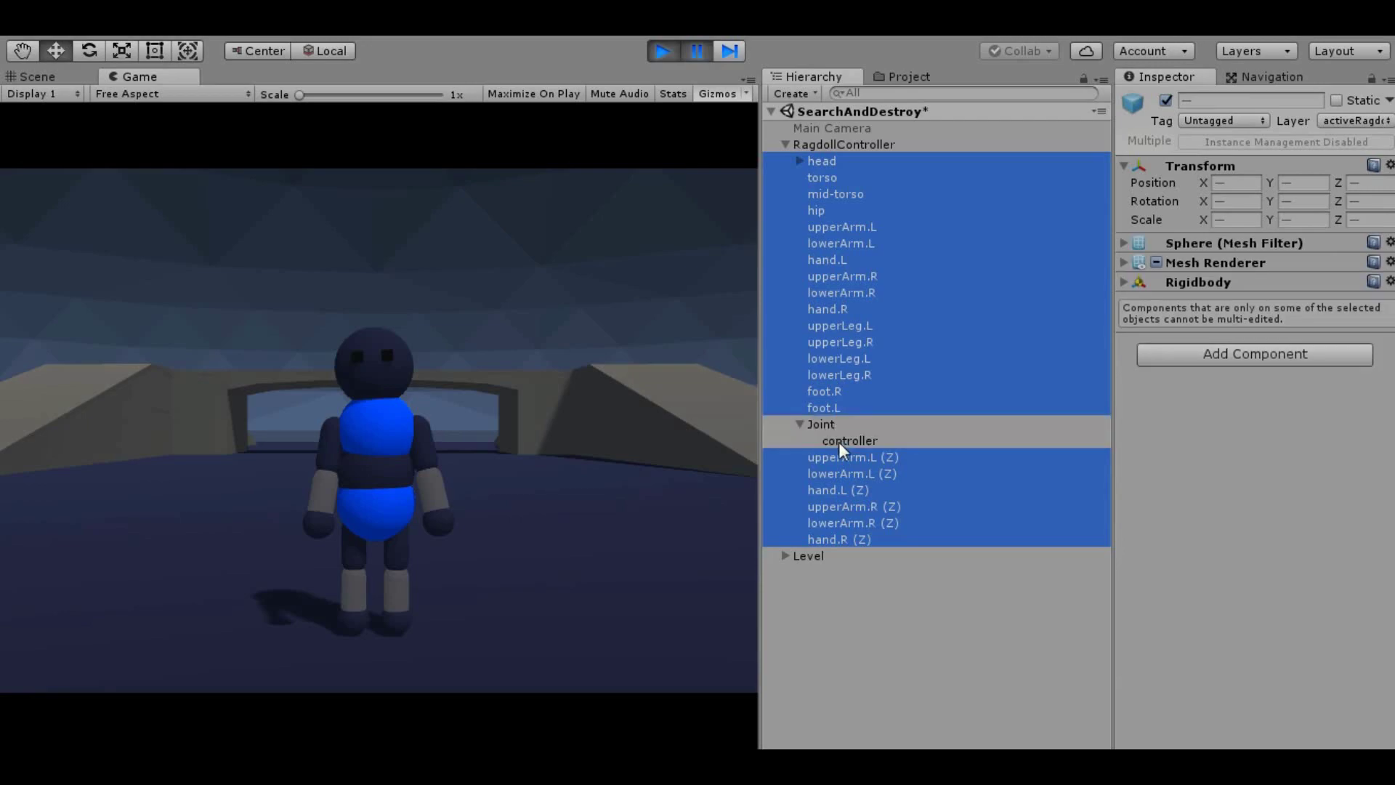
{"action": "left_click", "coordinate": [1340, 119]}
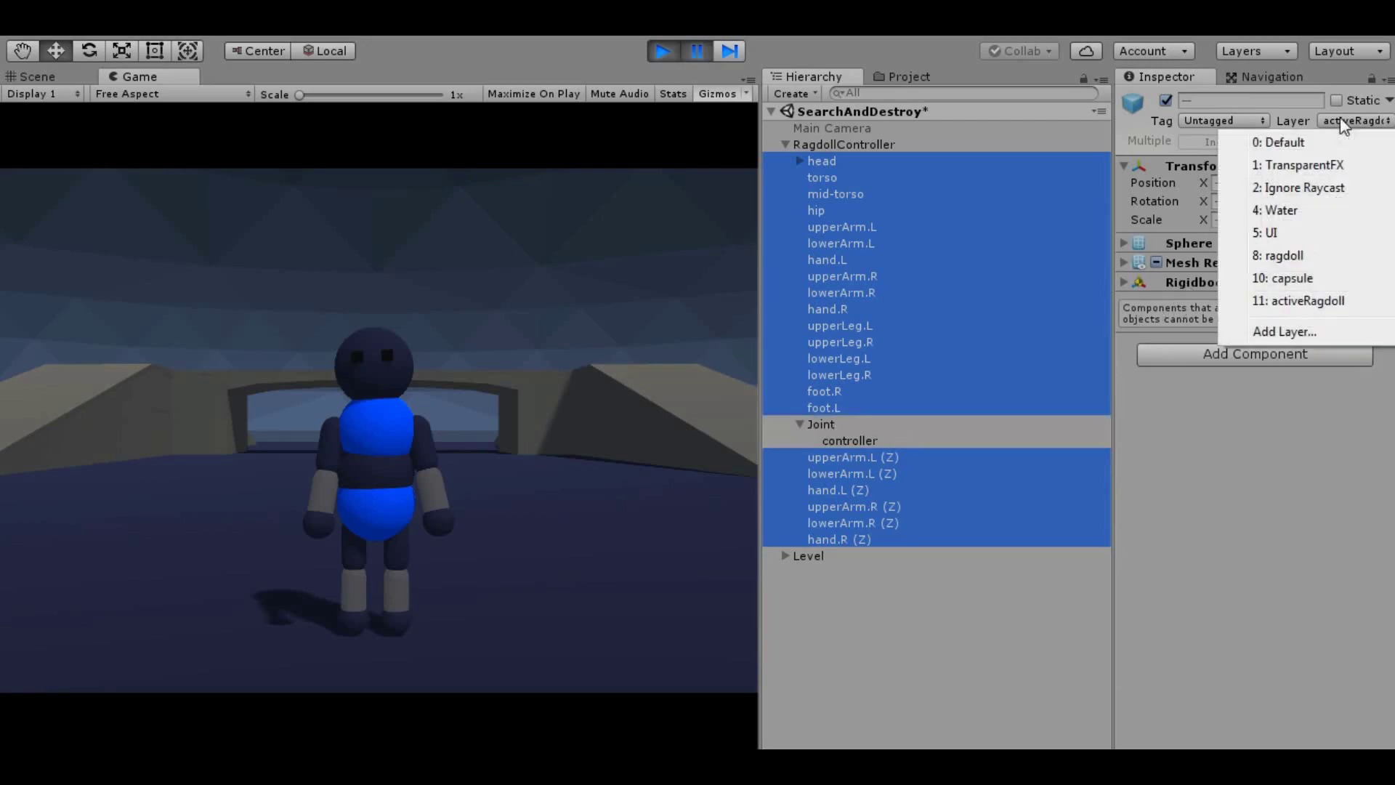
{"action": "left_click", "coordinate": [1301, 300]}
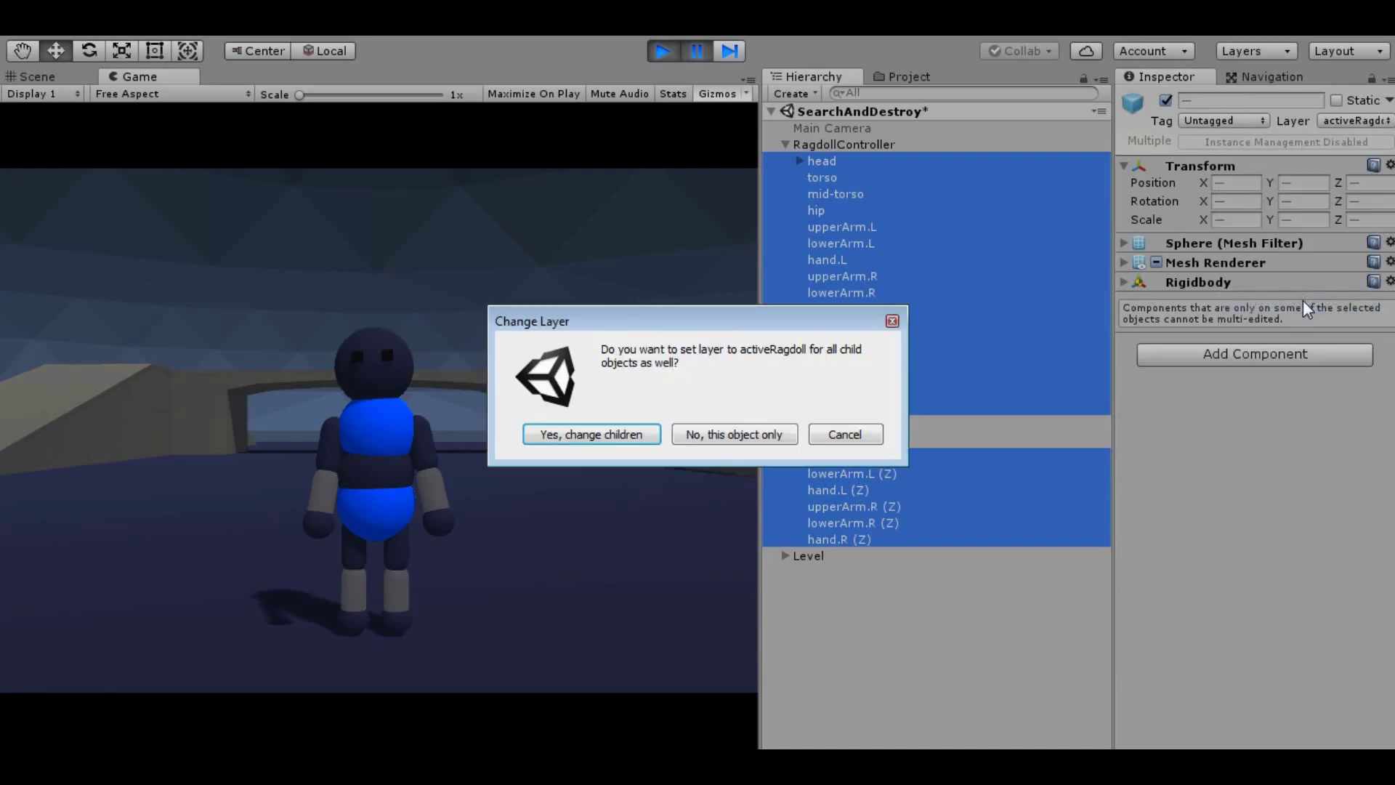
{"action": "left_click", "coordinate": [889, 321]}
Widen the Inspector and recheck that the selected parts' layer is unchanged.
{"action": "left_click", "coordinate": [1349, 124]}
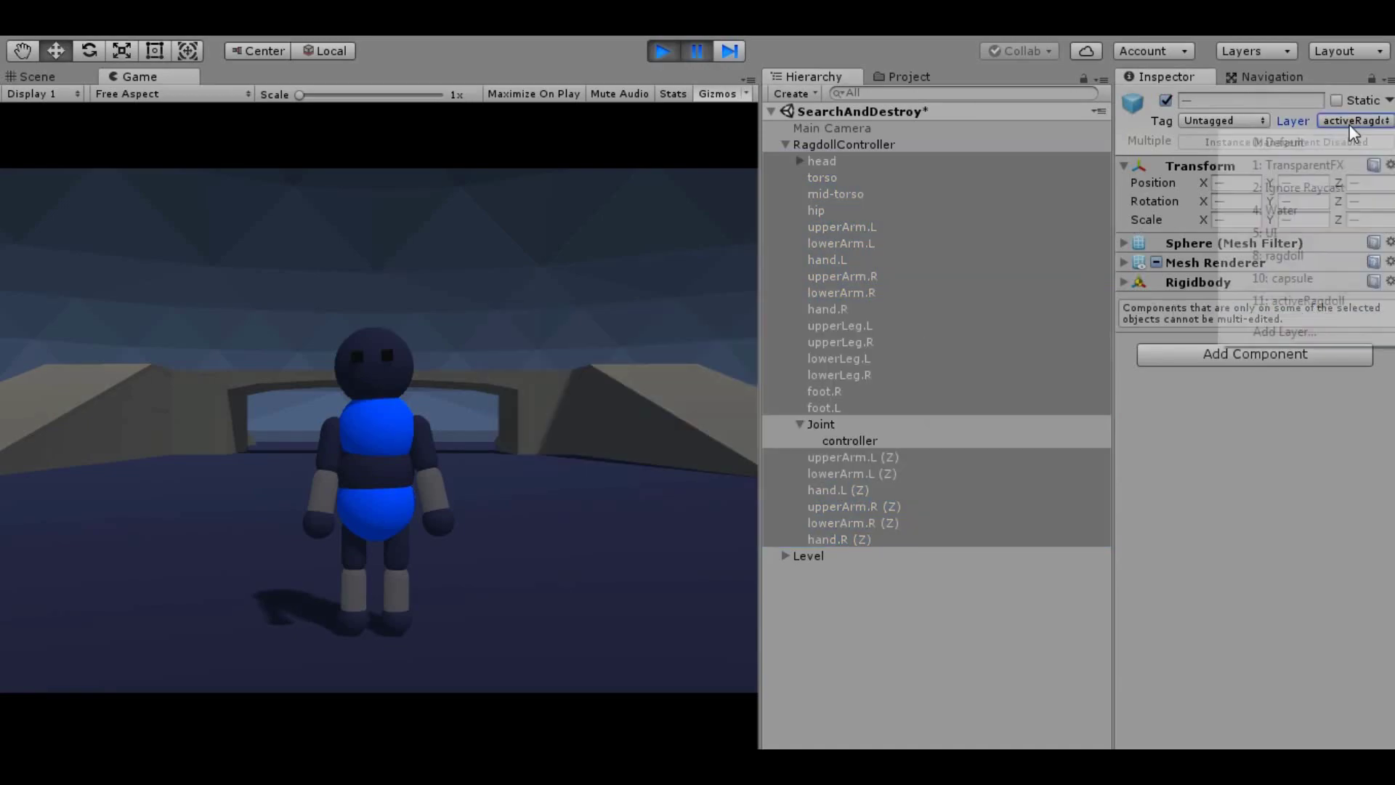
{"action": "left_click", "coordinate": [1272, 443]}
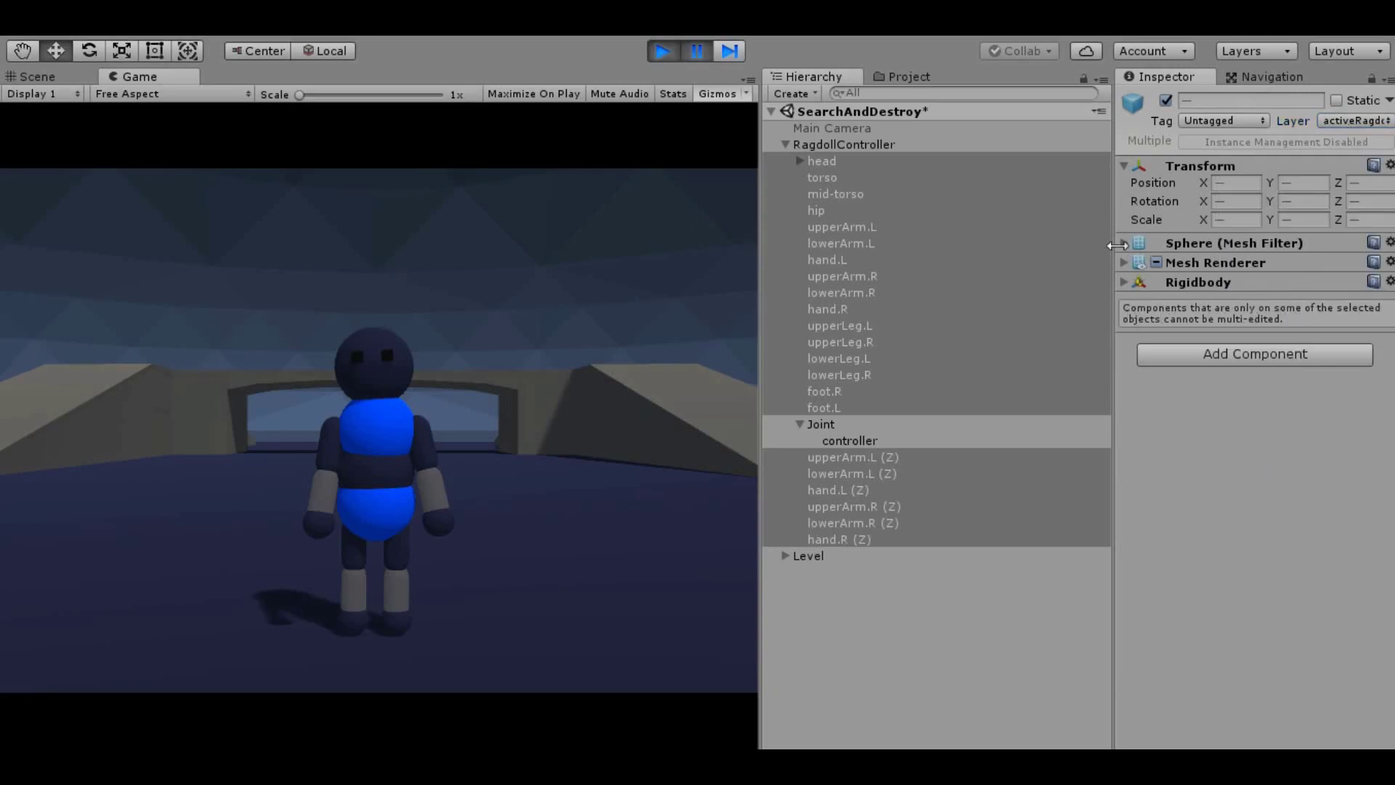
{"action": "left_click_drag", "start_coordinate": [1112, 246], "coordinate": [1057, 247]}
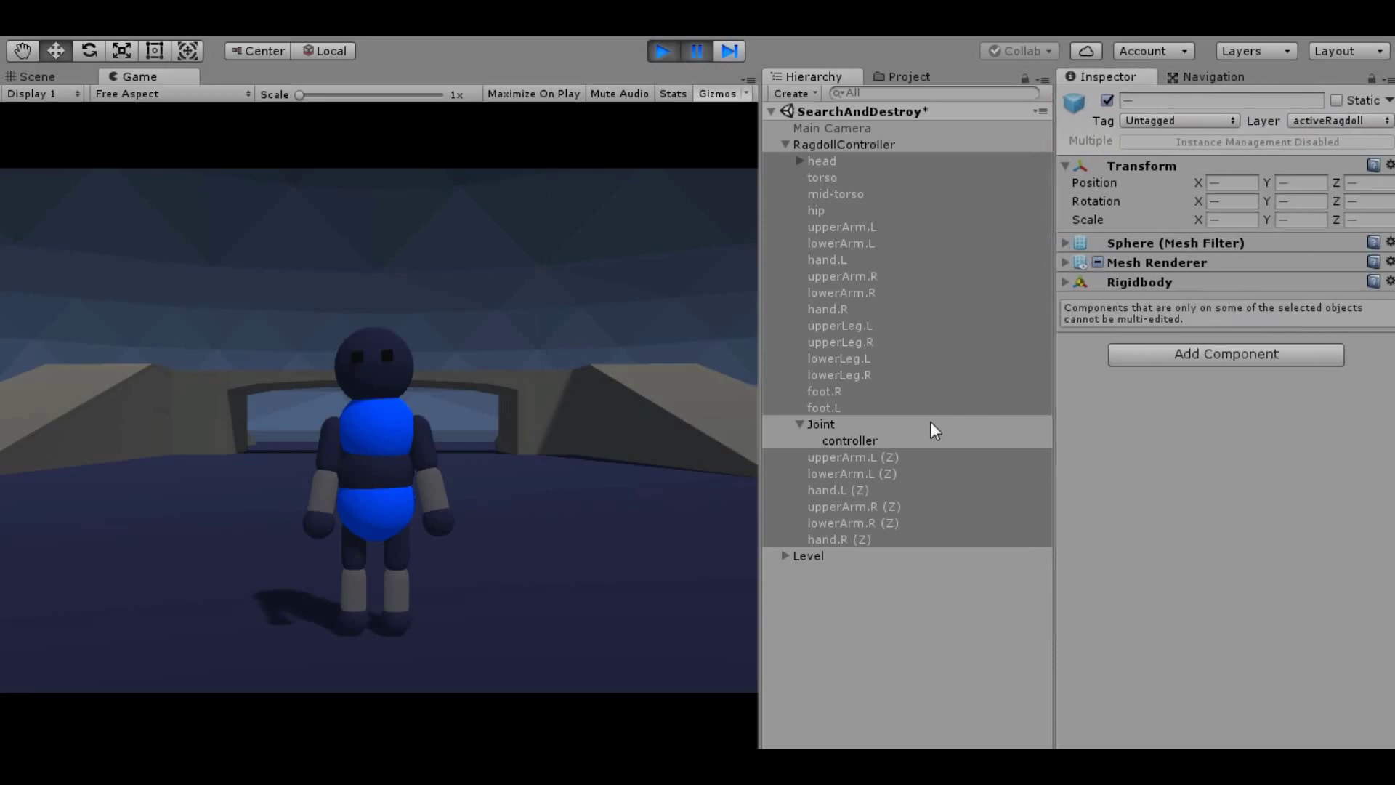
{"action": "left_click", "coordinate": [1313, 119]}
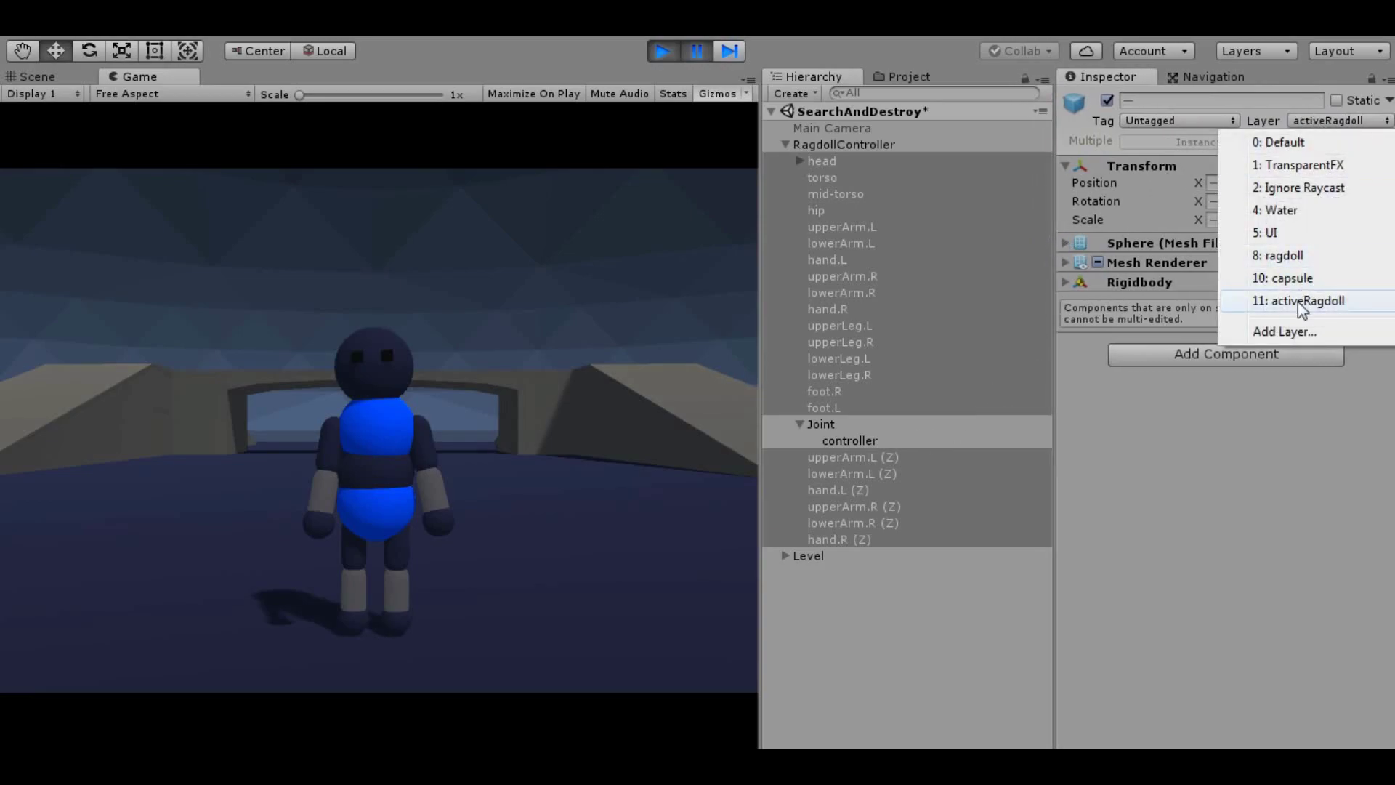
{"action": "left_click", "coordinate": [1133, 517]}
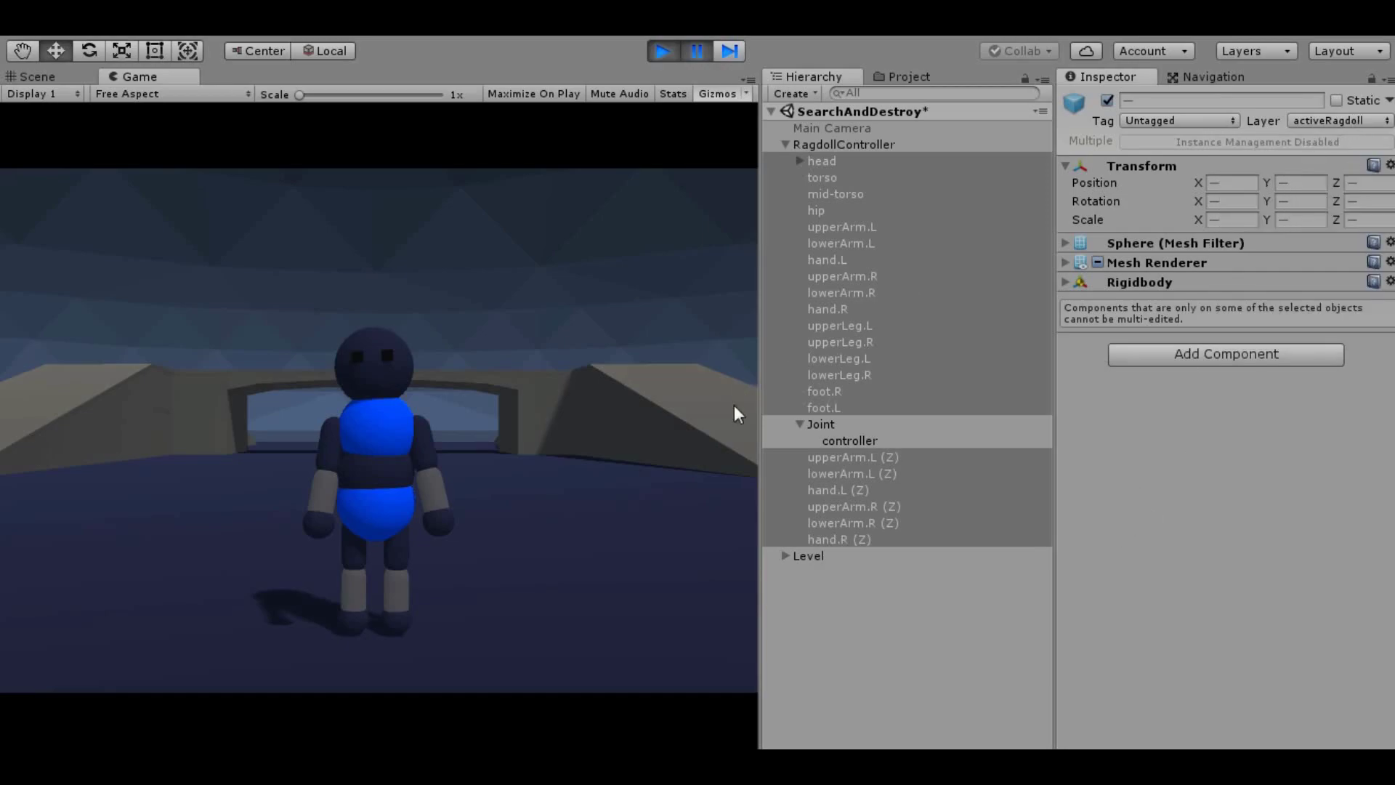
Confirm Joint and controller stay on the capsule layer, then show the Scene view.
{"action": "left_click", "coordinate": [846, 426]}
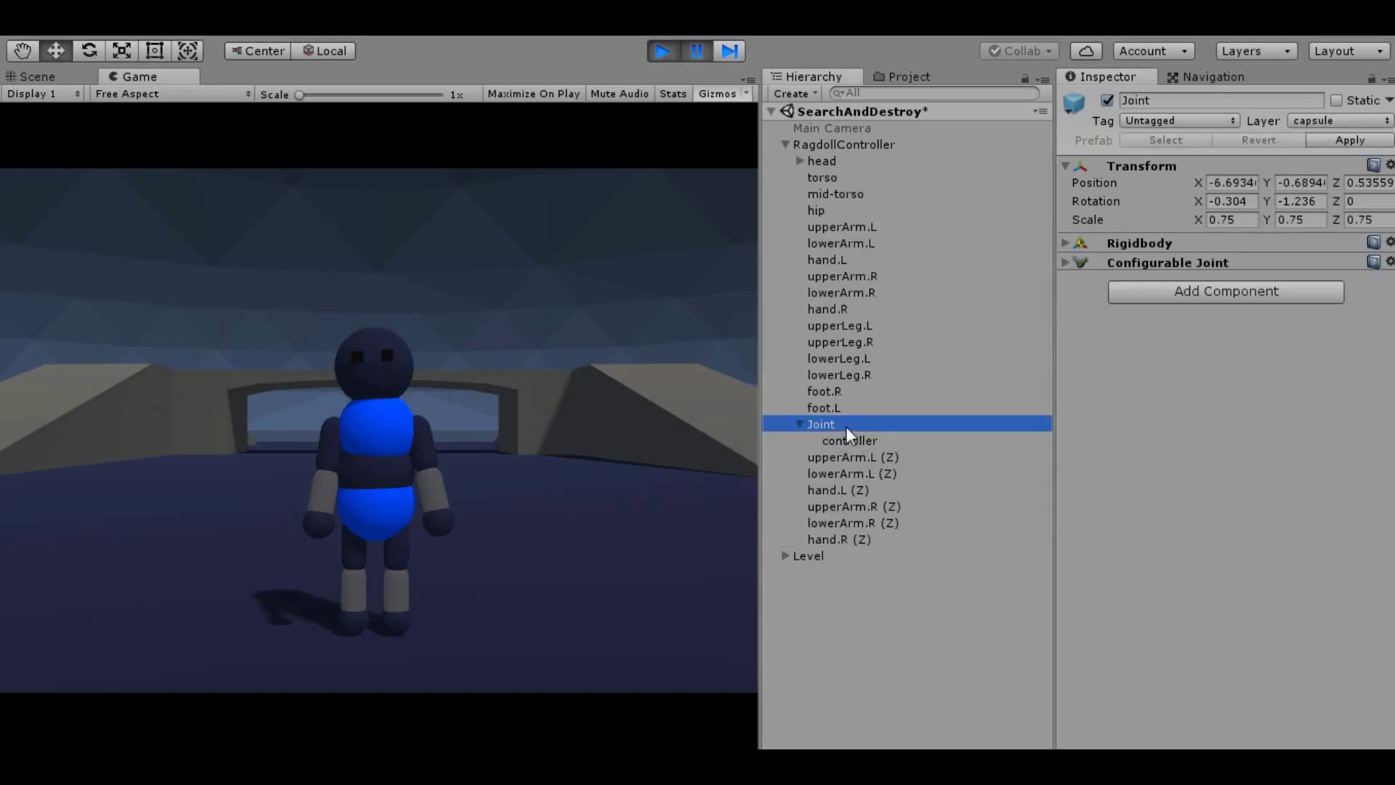
{"action": "left_click", "coordinate": [851, 438], "text": "ctrl"}
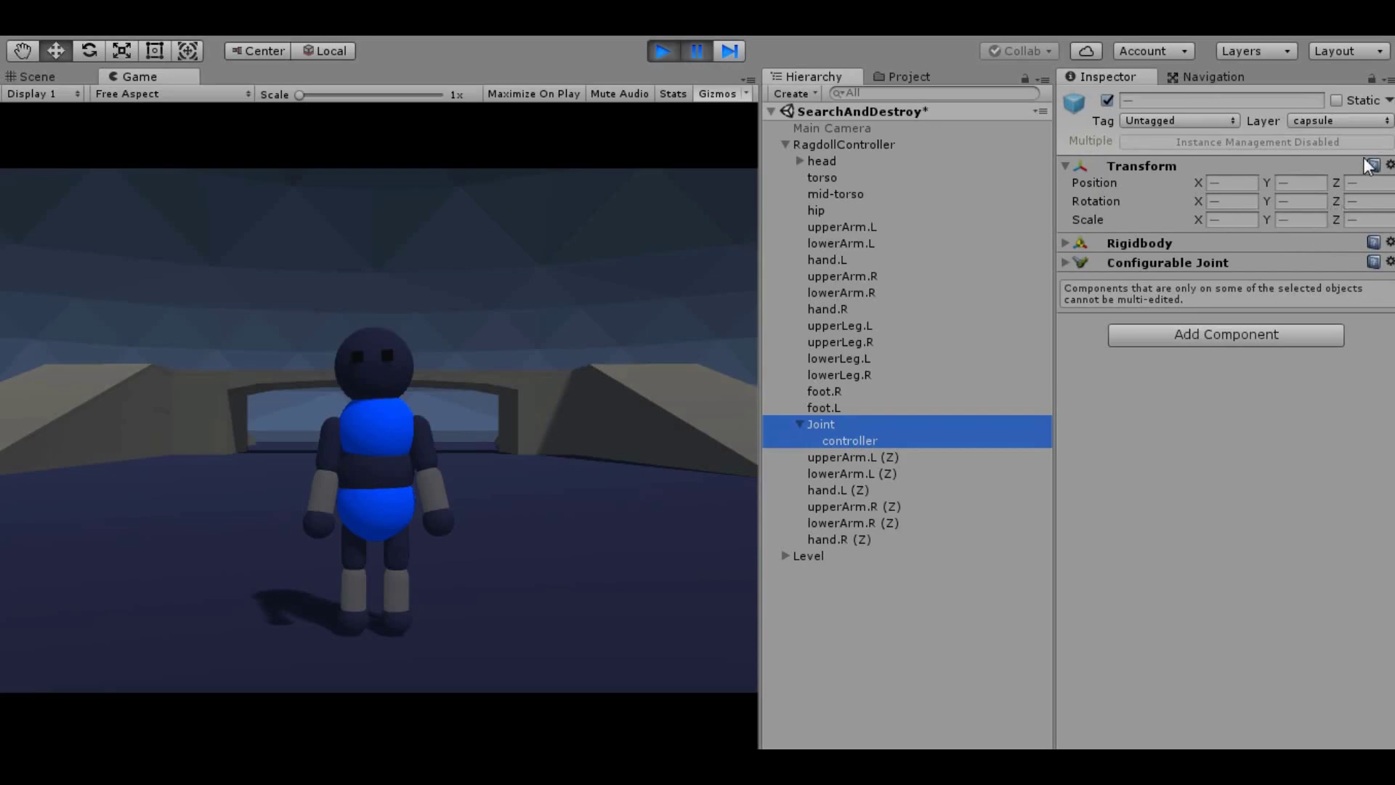
{"action": "left_click", "coordinate": [1327, 124]}
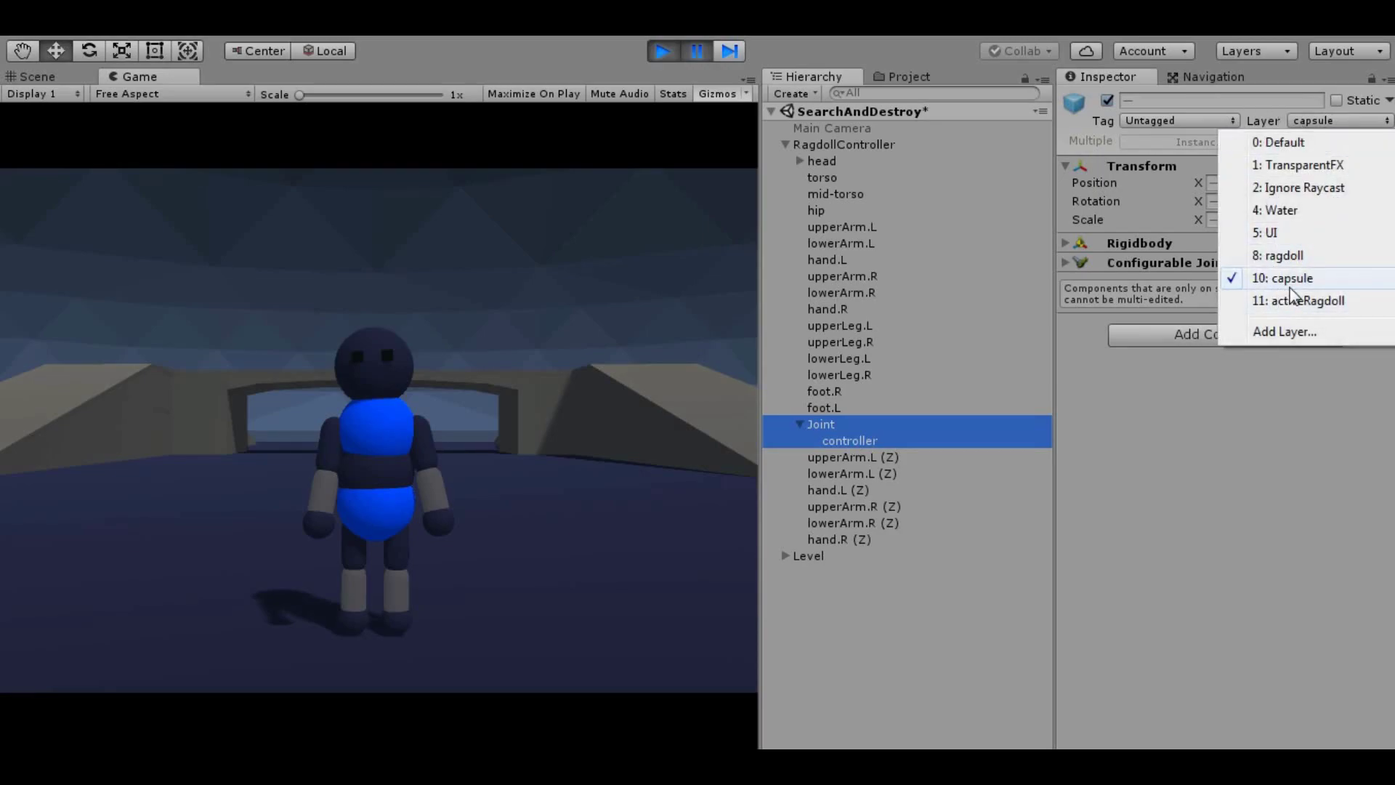
{"action": "left_click", "coordinate": [1301, 368]}
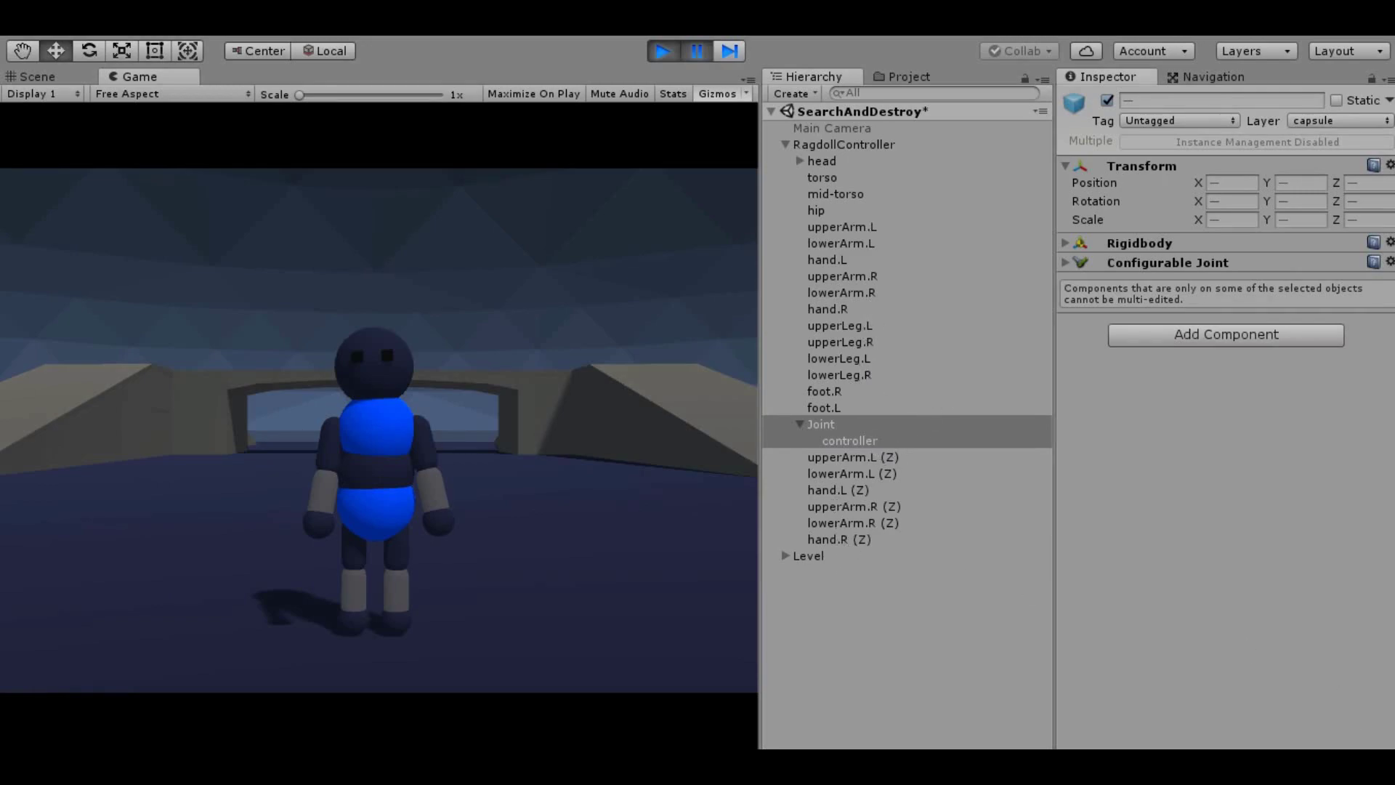
{"action": "left_click", "coordinate": [954, 567]}
{"action": "key", "text": "ctrl+1"}
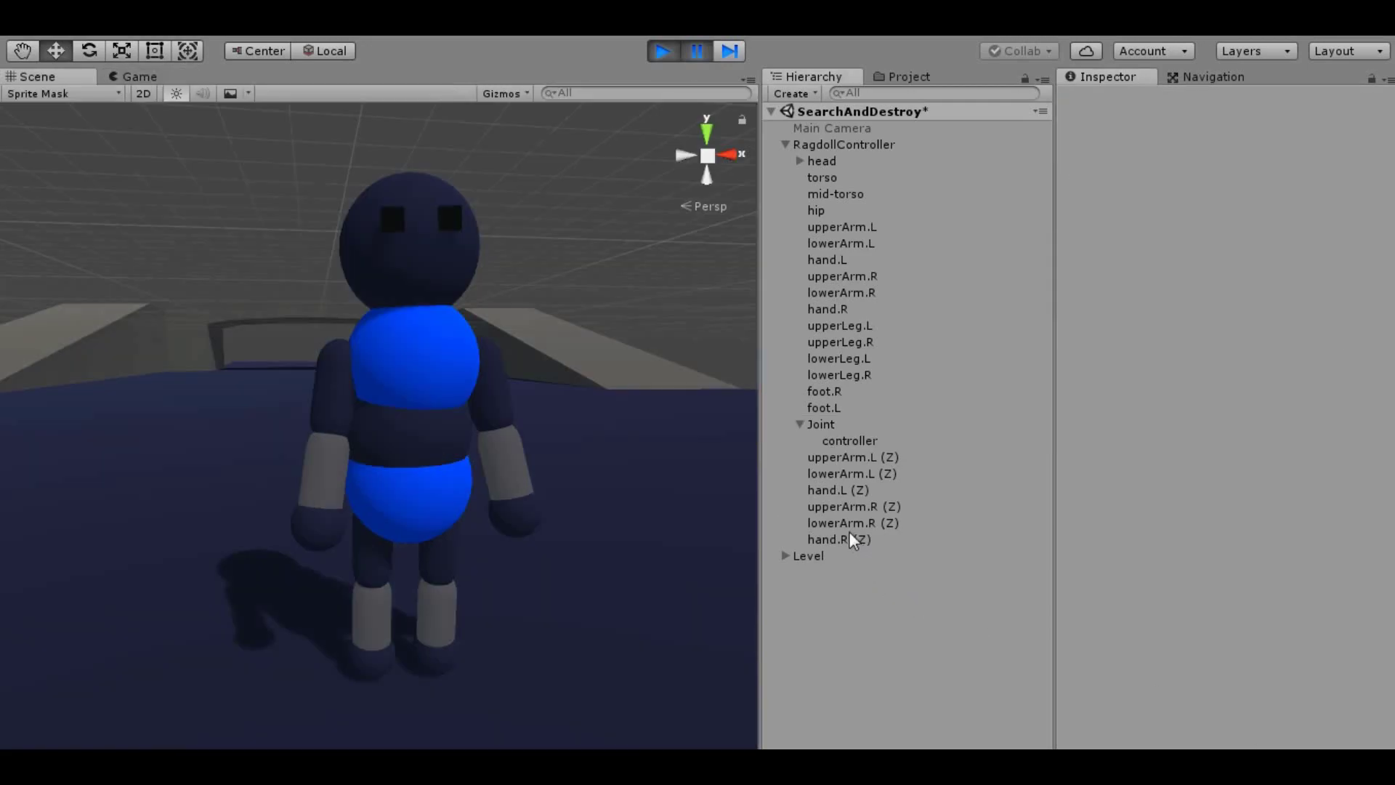
Compare the hand.R (Z) and hand.L (Z) parts with their original hand objects.
{"action": "left_click", "coordinate": [845, 538]}
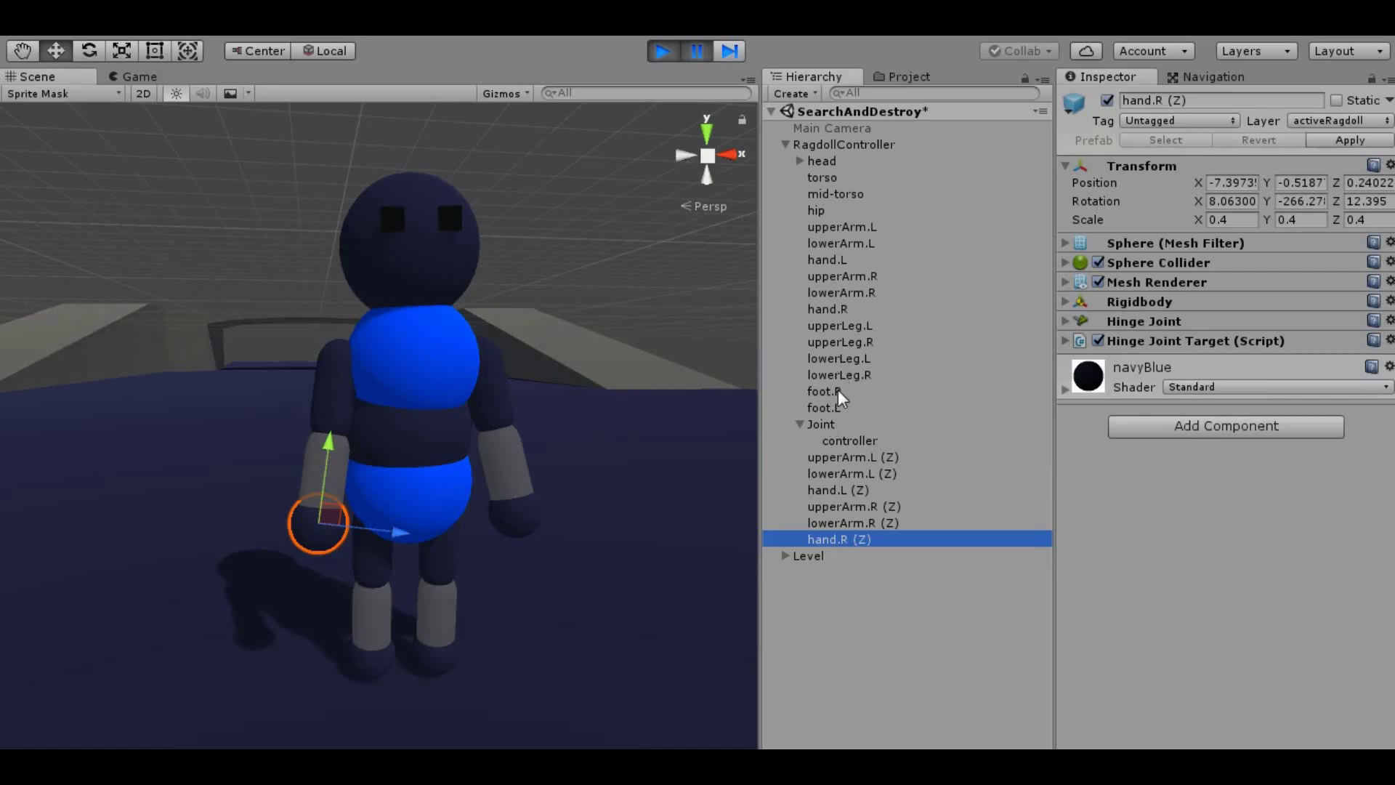
{"action": "left_click", "coordinate": [847, 311]}
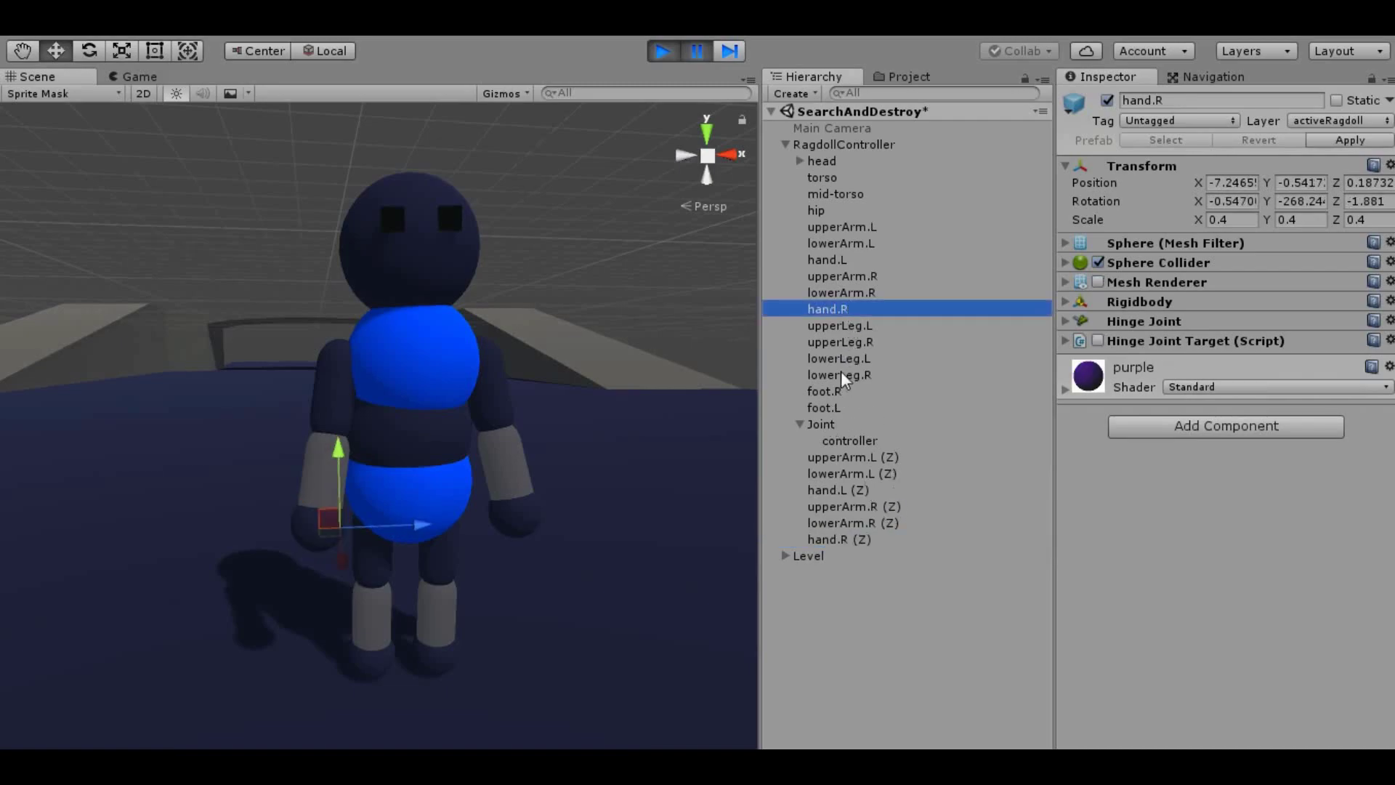
{"action": "left_click", "coordinate": [854, 539]}
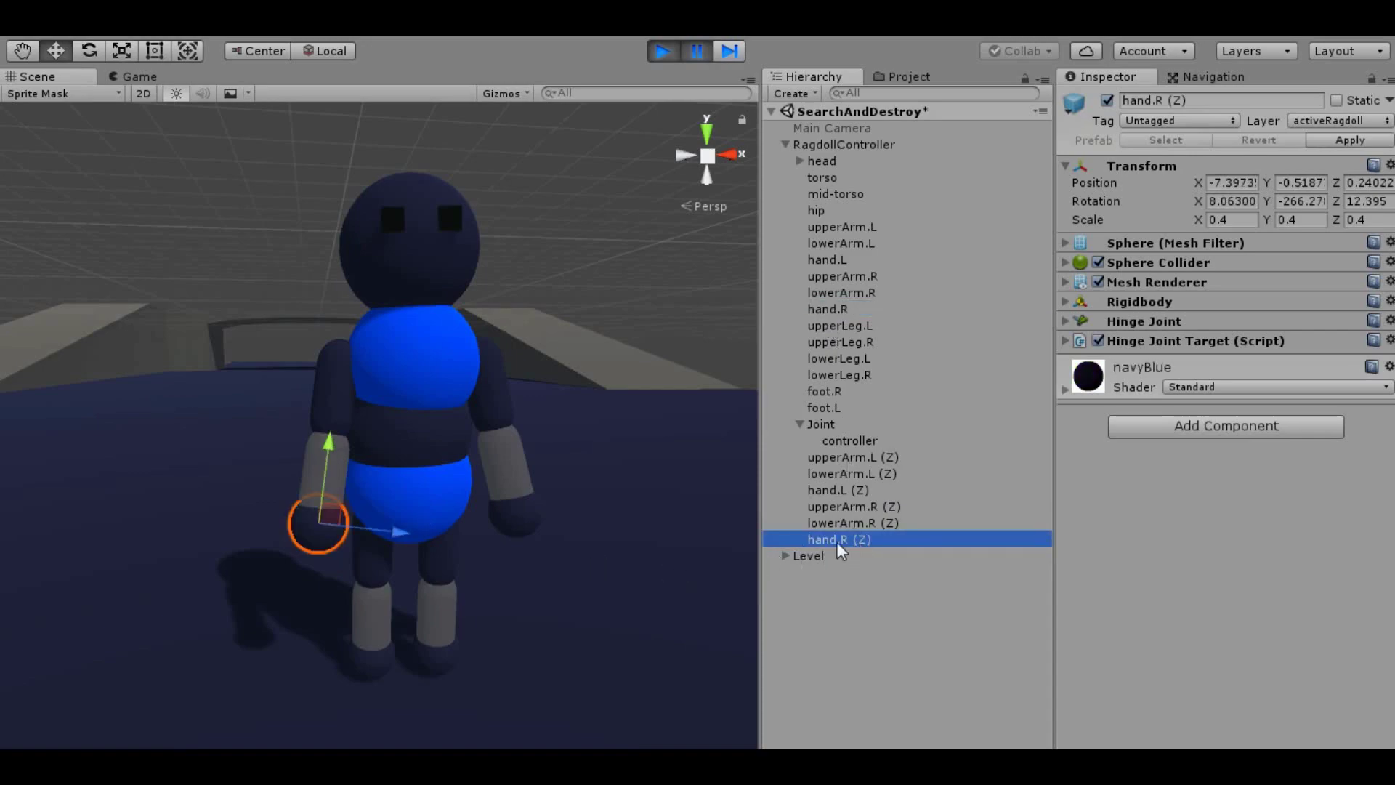
{"action": "double_click", "coordinate": [883, 539]}
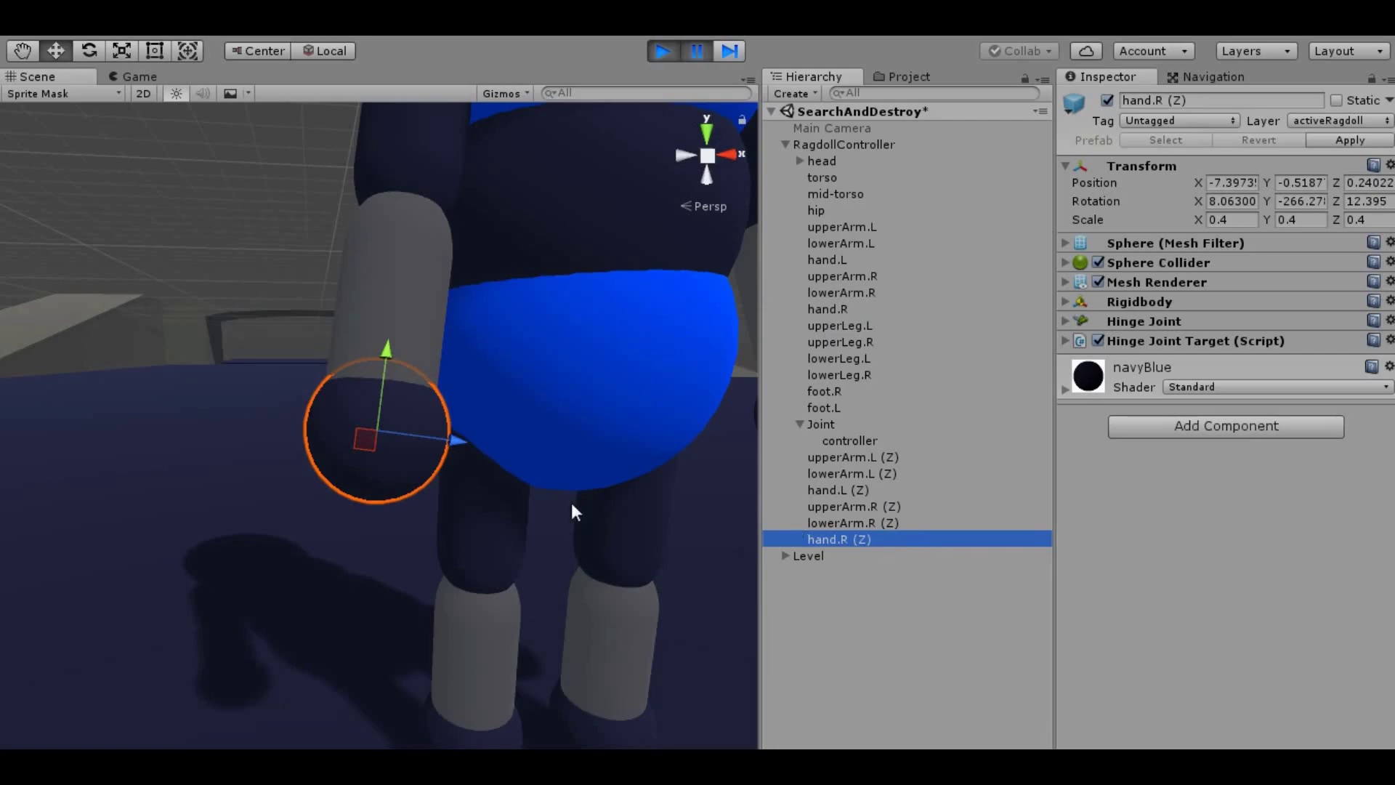
{"action": "middle_click_drag", "start_coordinate": [416, 457], "coordinate": [532, 485]}
{"action": "middle_click_drag", "start_coordinate": [612, 498], "coordinate": [477, 513]}
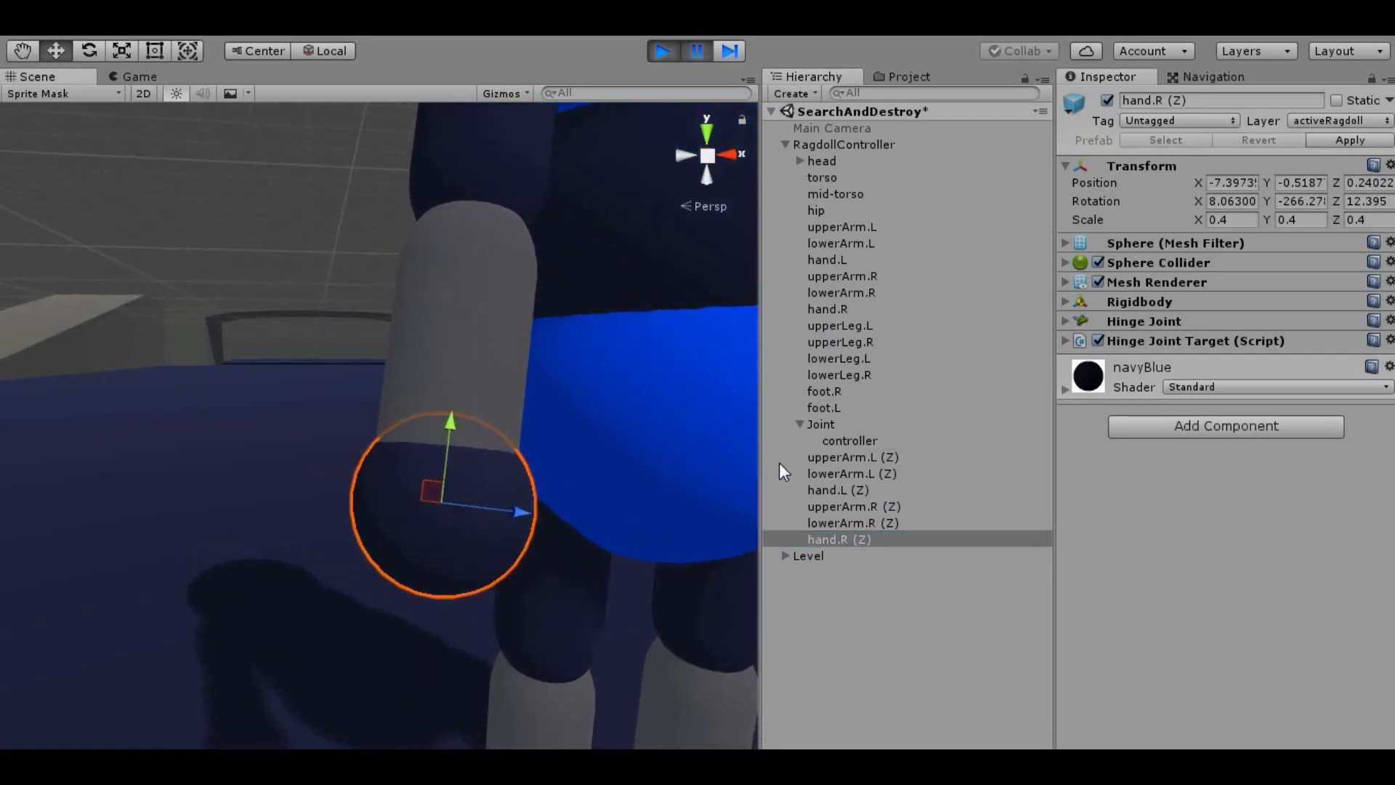
{"action": "left_click", "coordinate": [840, 312]}
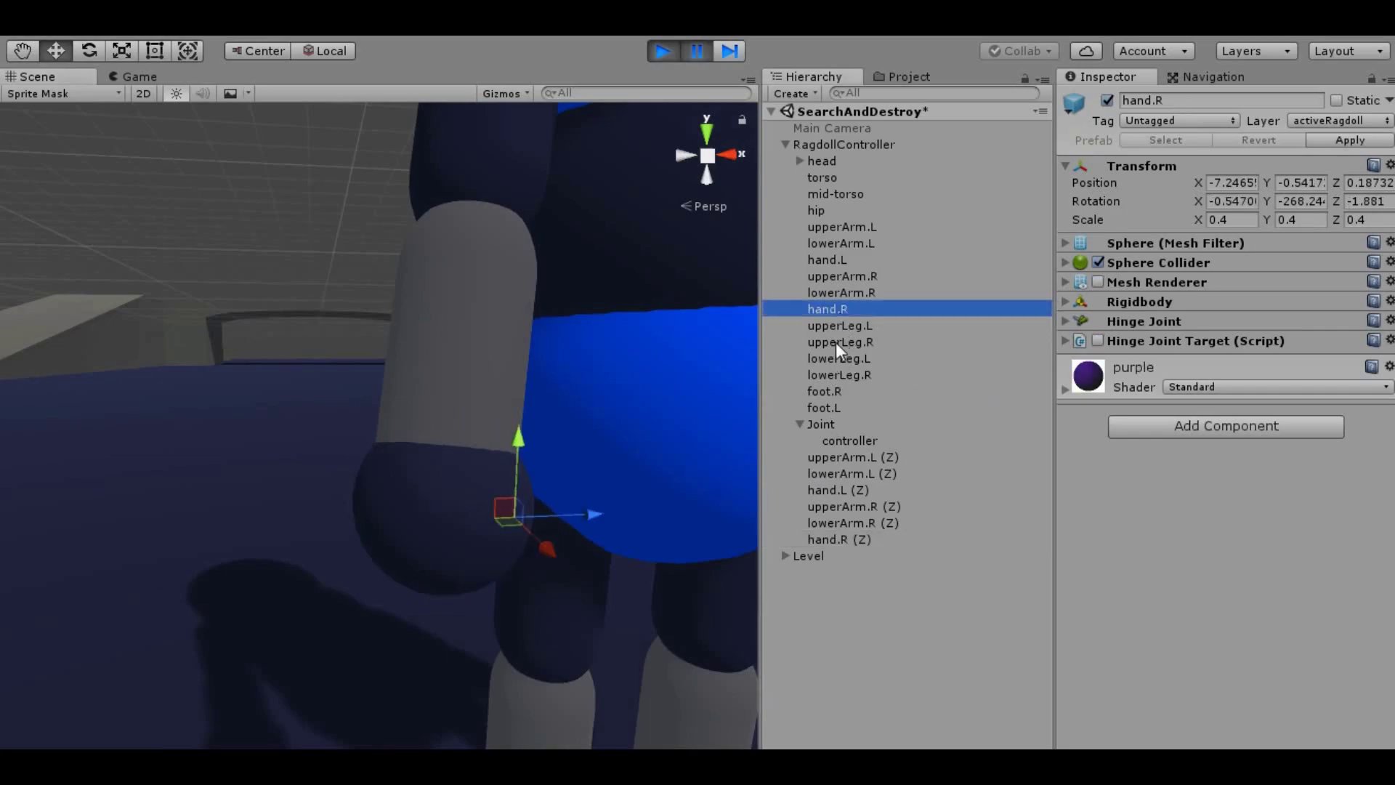
{"action": "double_click", "coordinate": [840, 487]}
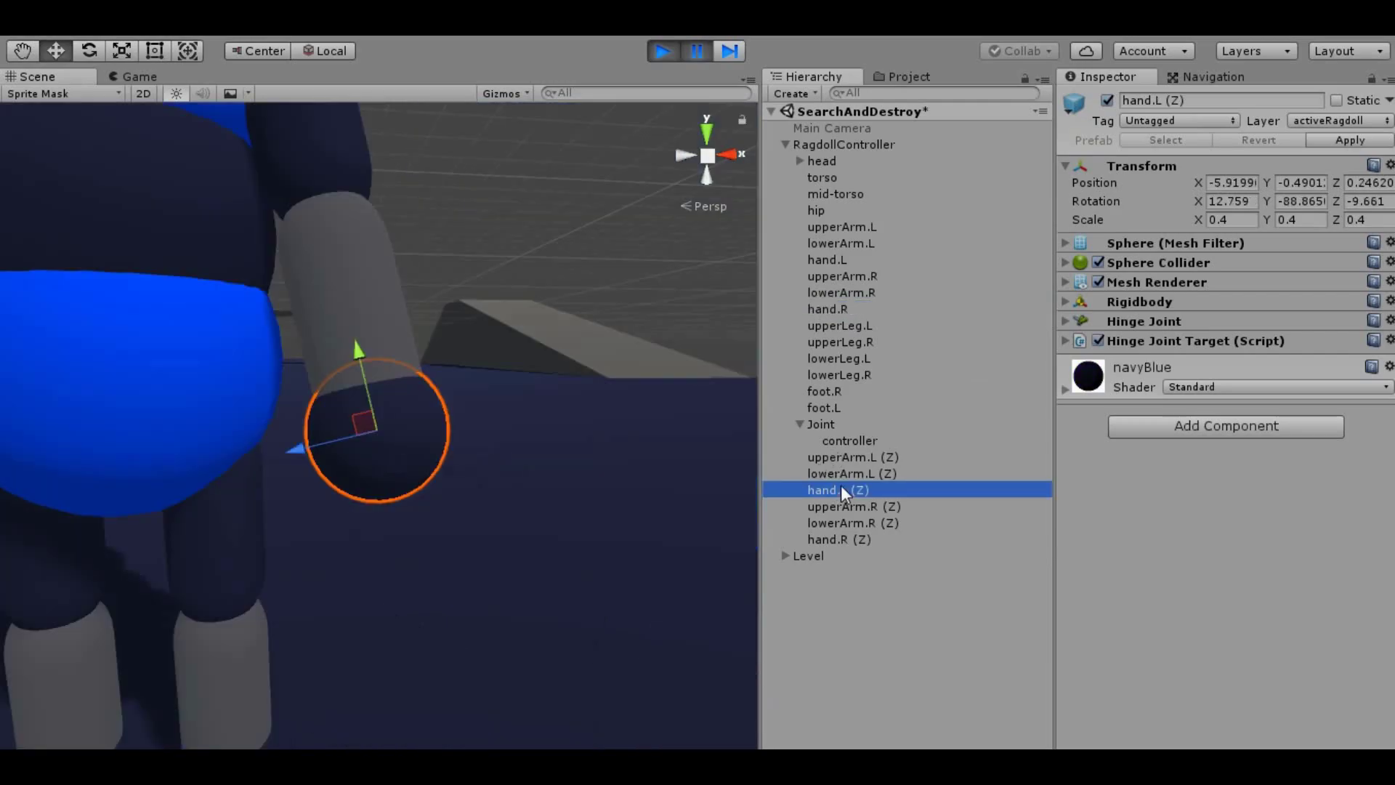
{"action": "left_click", "coordinate": [831, 262]}
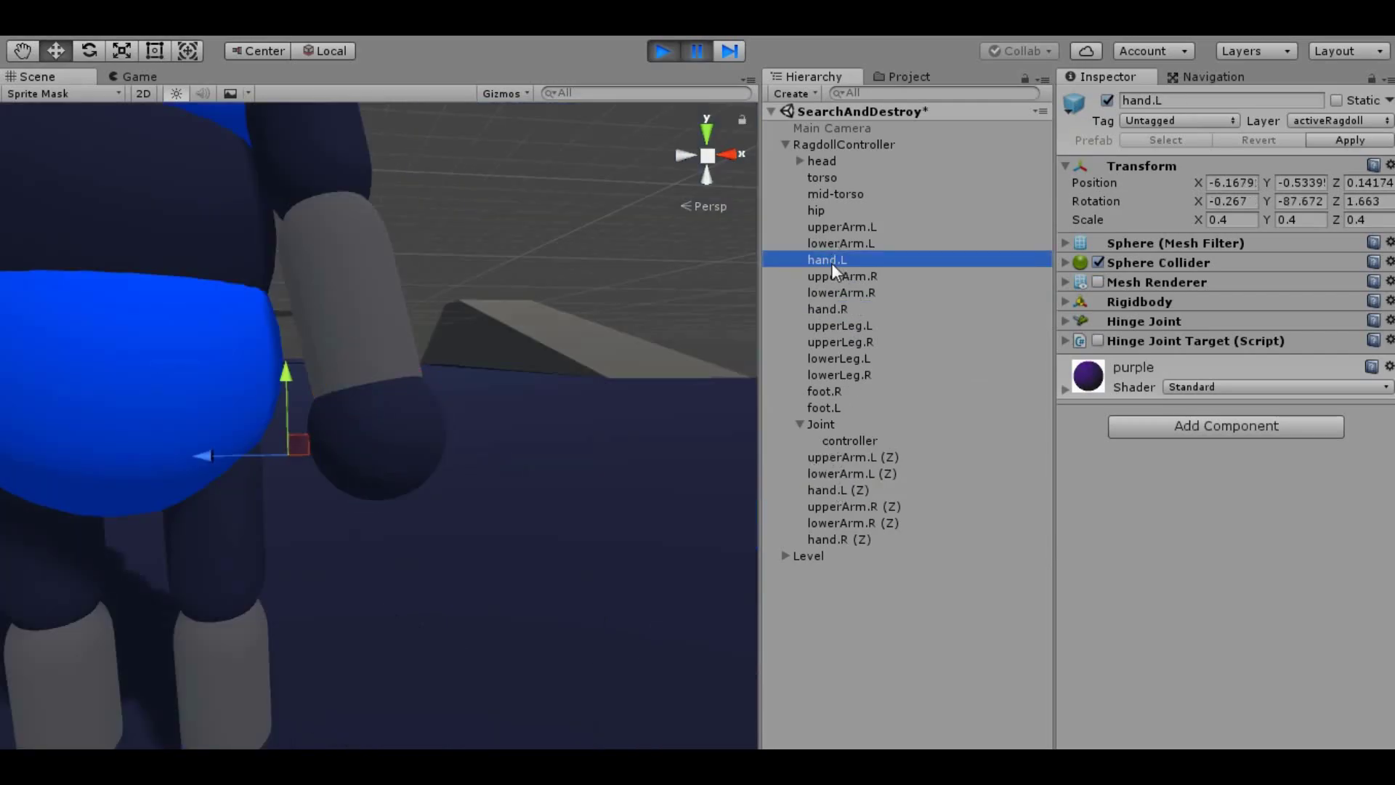
{"action": "left_click", "coordinate": [846, 635]}
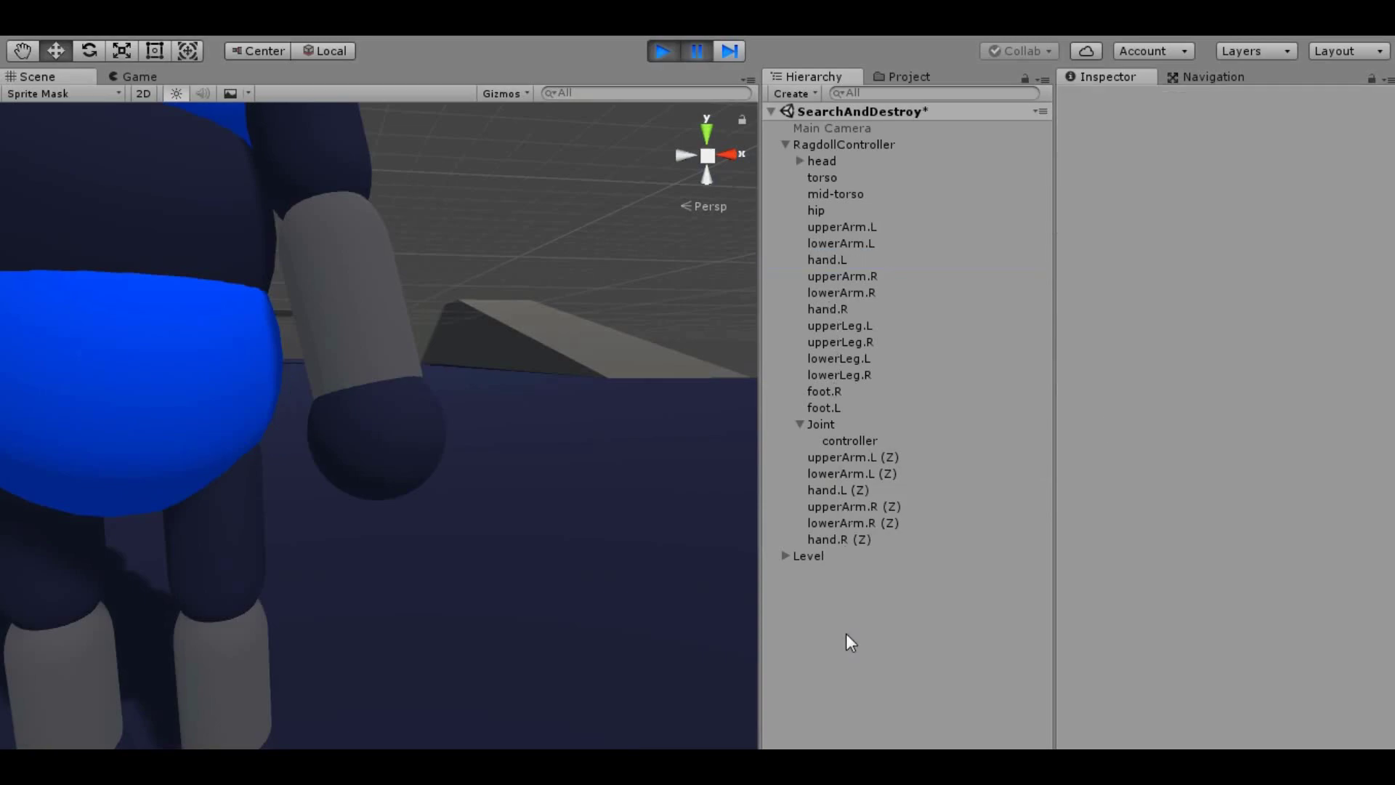
Compare the lowerArm and upperArm (Z) parts with their original counterparts.
{"action": "double_click", "coordinate": [839, 475]}
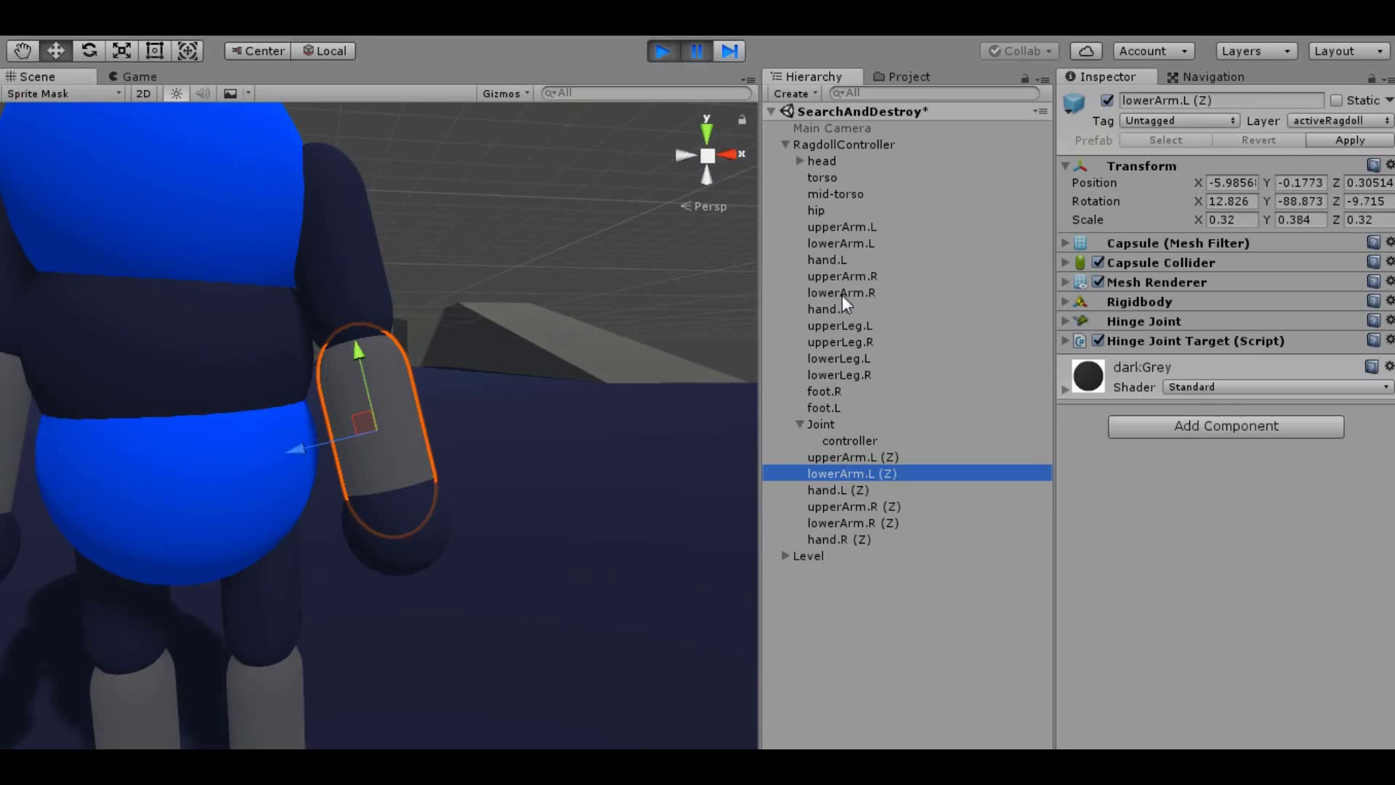
{"action": "double_click", "coordinate": [847, 292]}
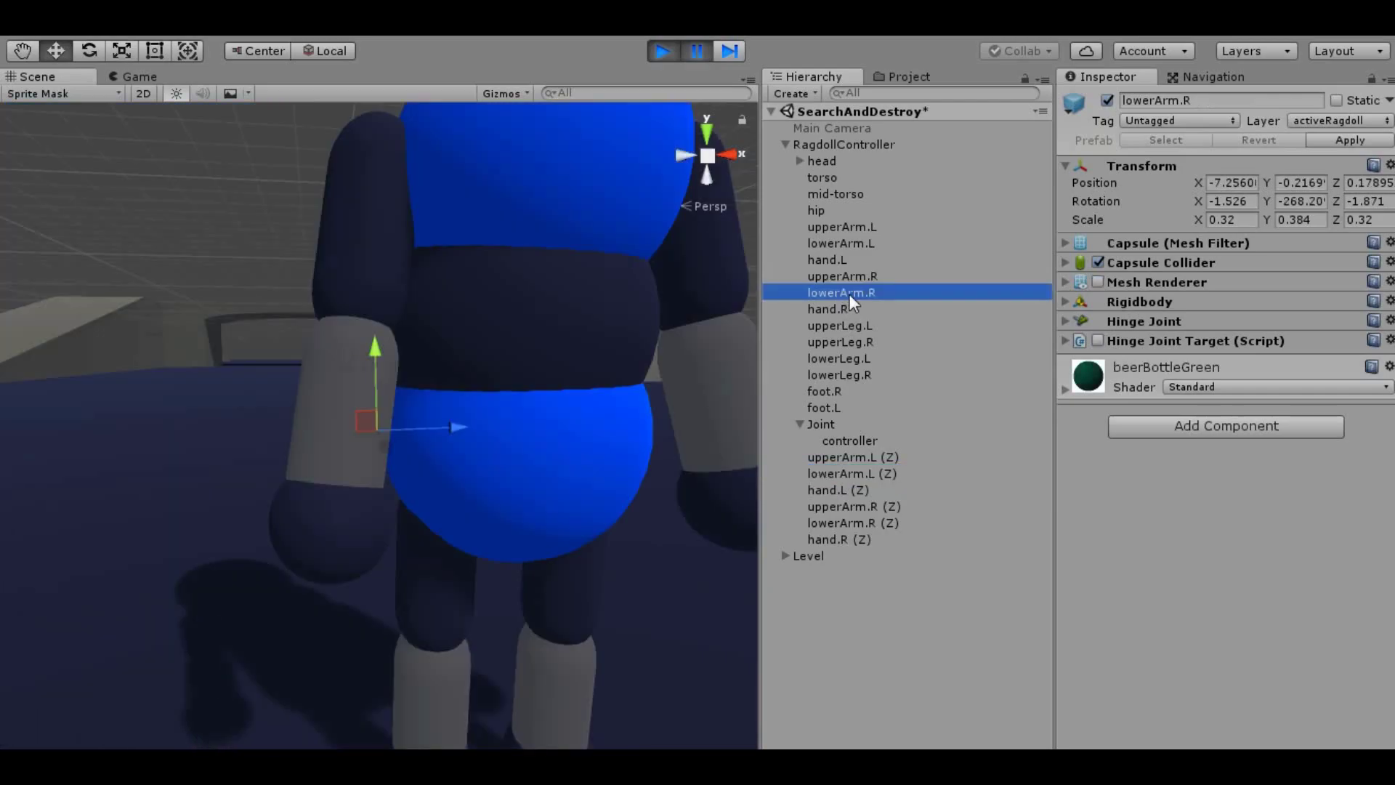
{"action": "double_click", "coordinate": [883, 477]}
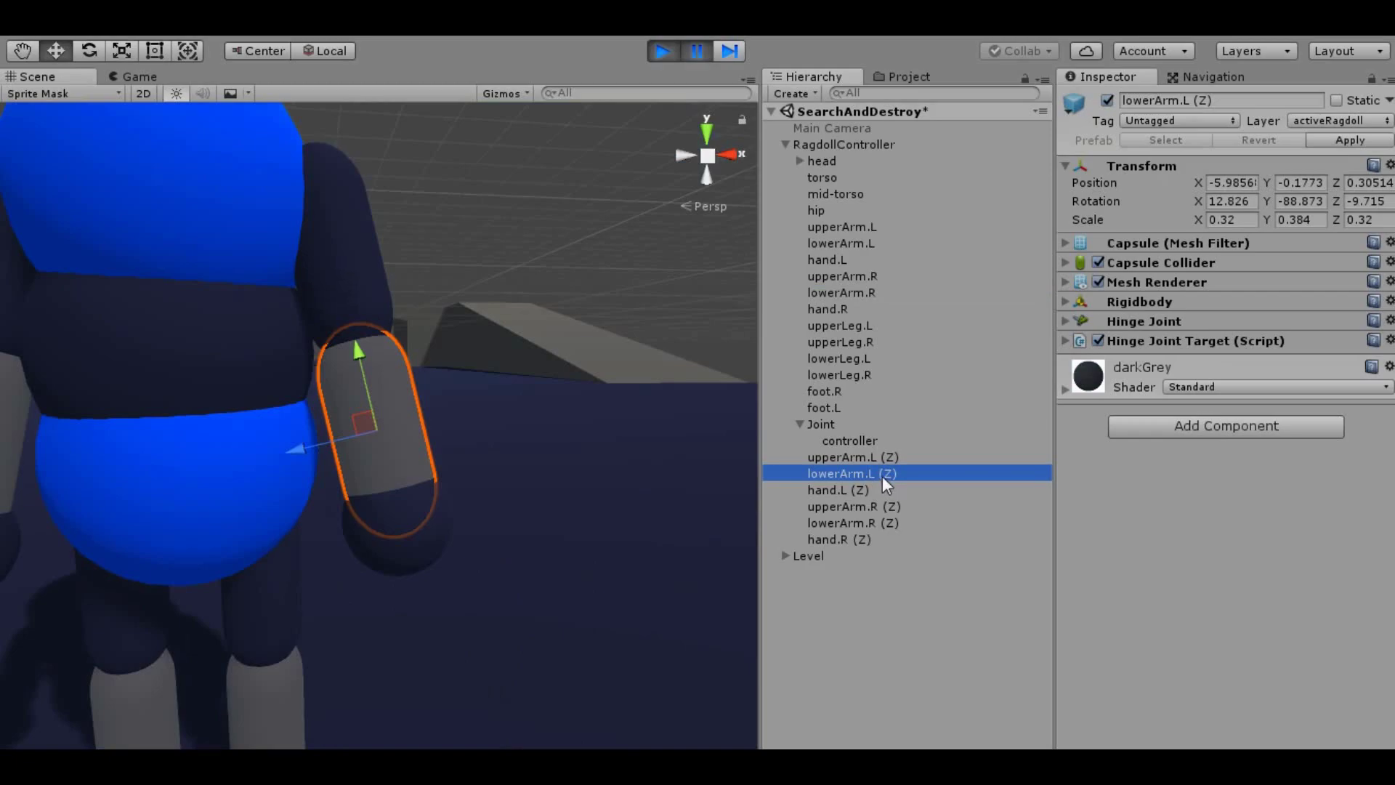
{"action": "double_click", "coordinate": [860, 244]}
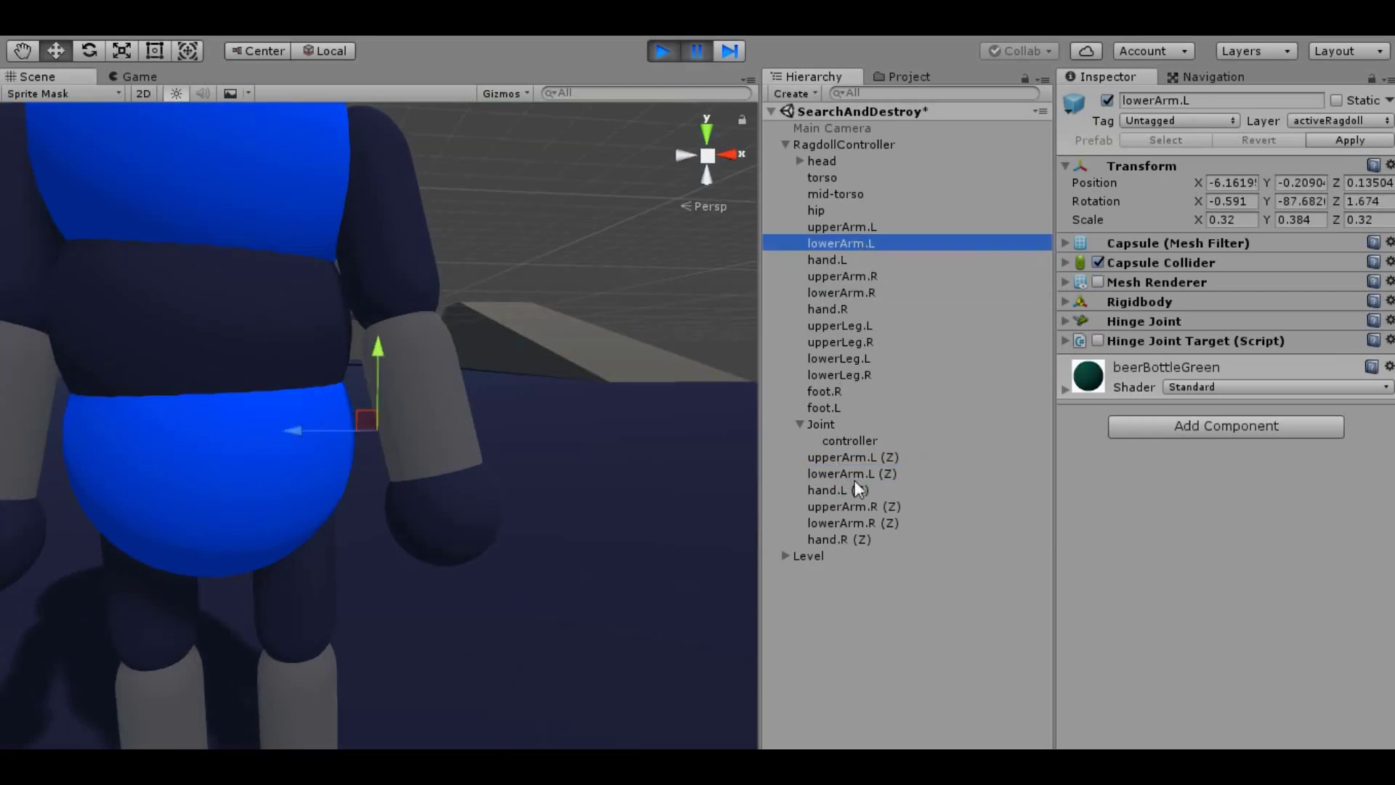
{"action": "double_click", "coordinate": [857, 507]}
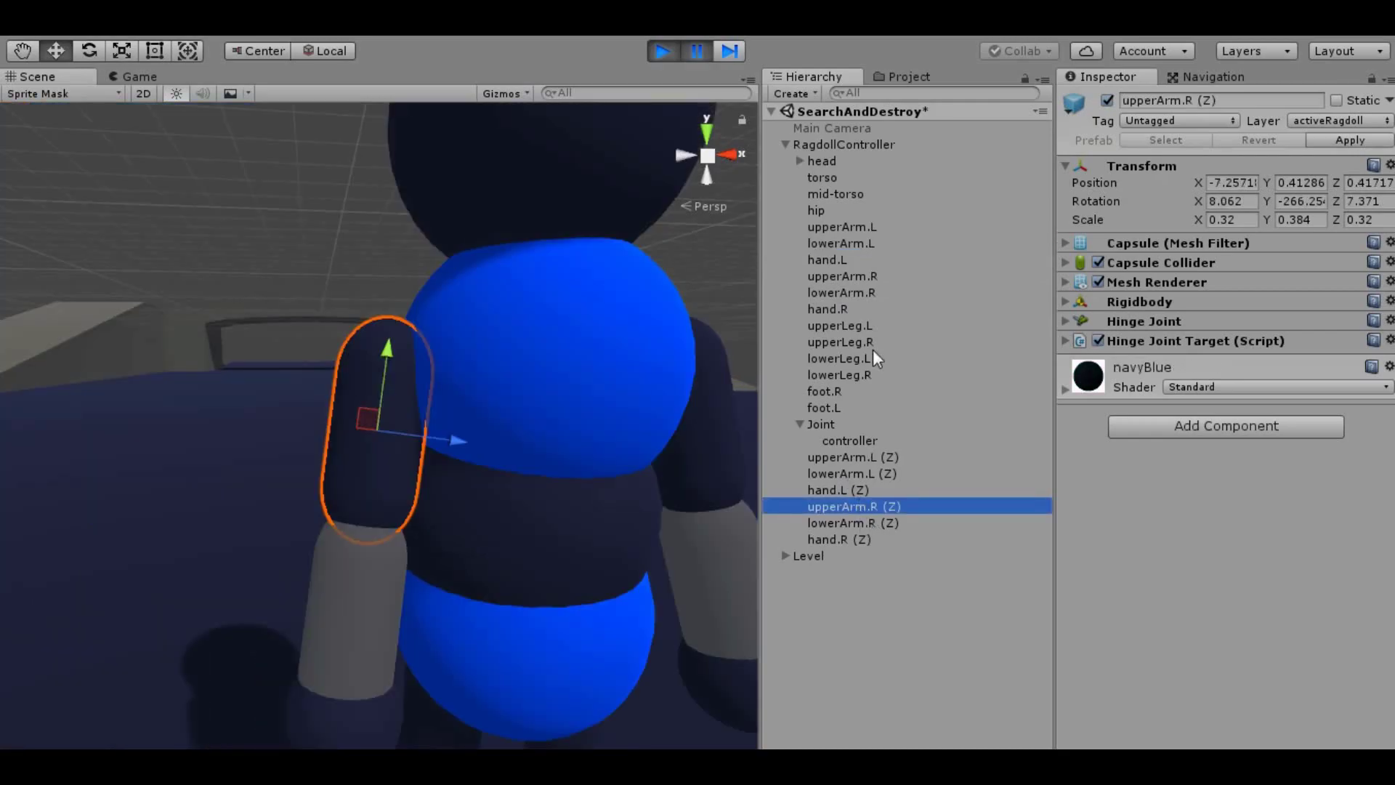
{"action": "double_click", "coordinate": [845, 275]}
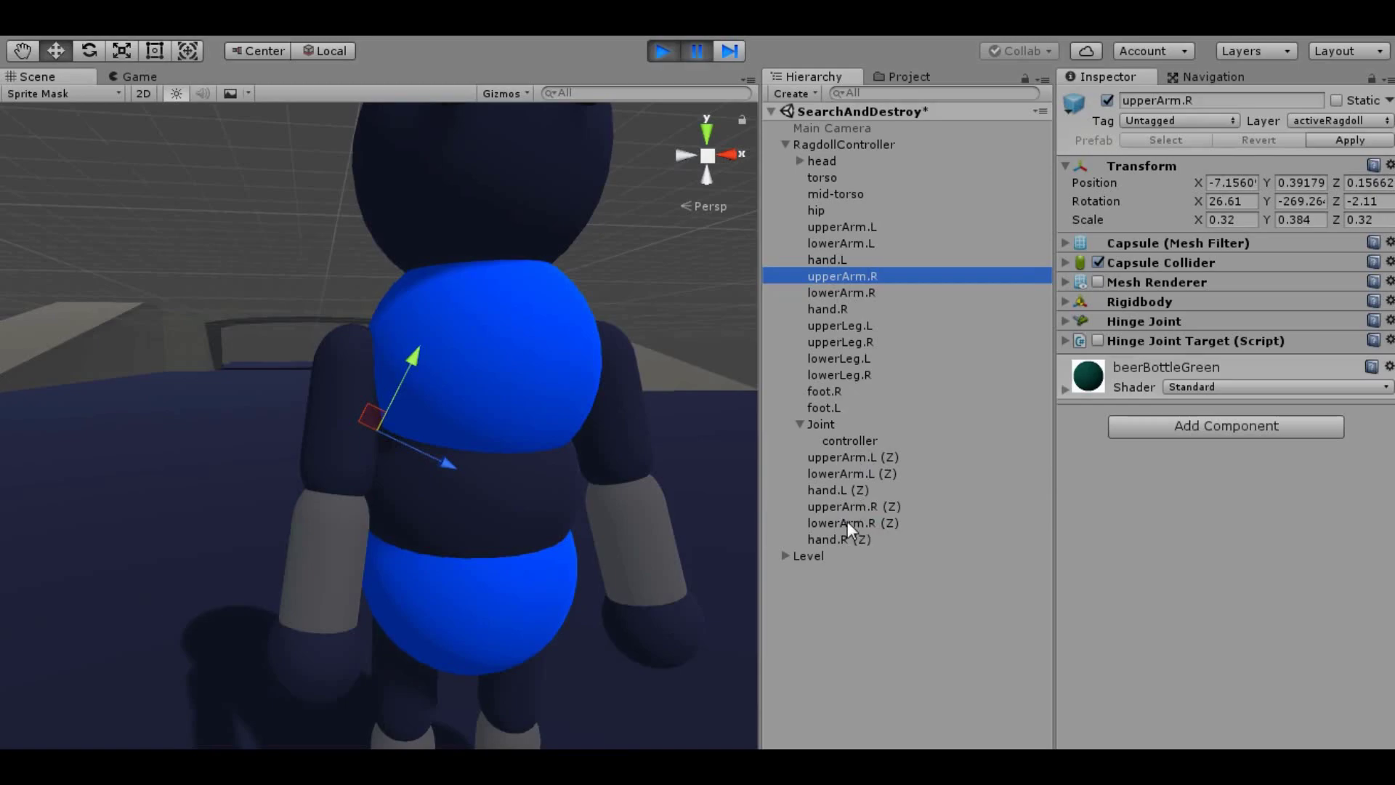
{"action": "double_click", "coordinate": [837, 460]}
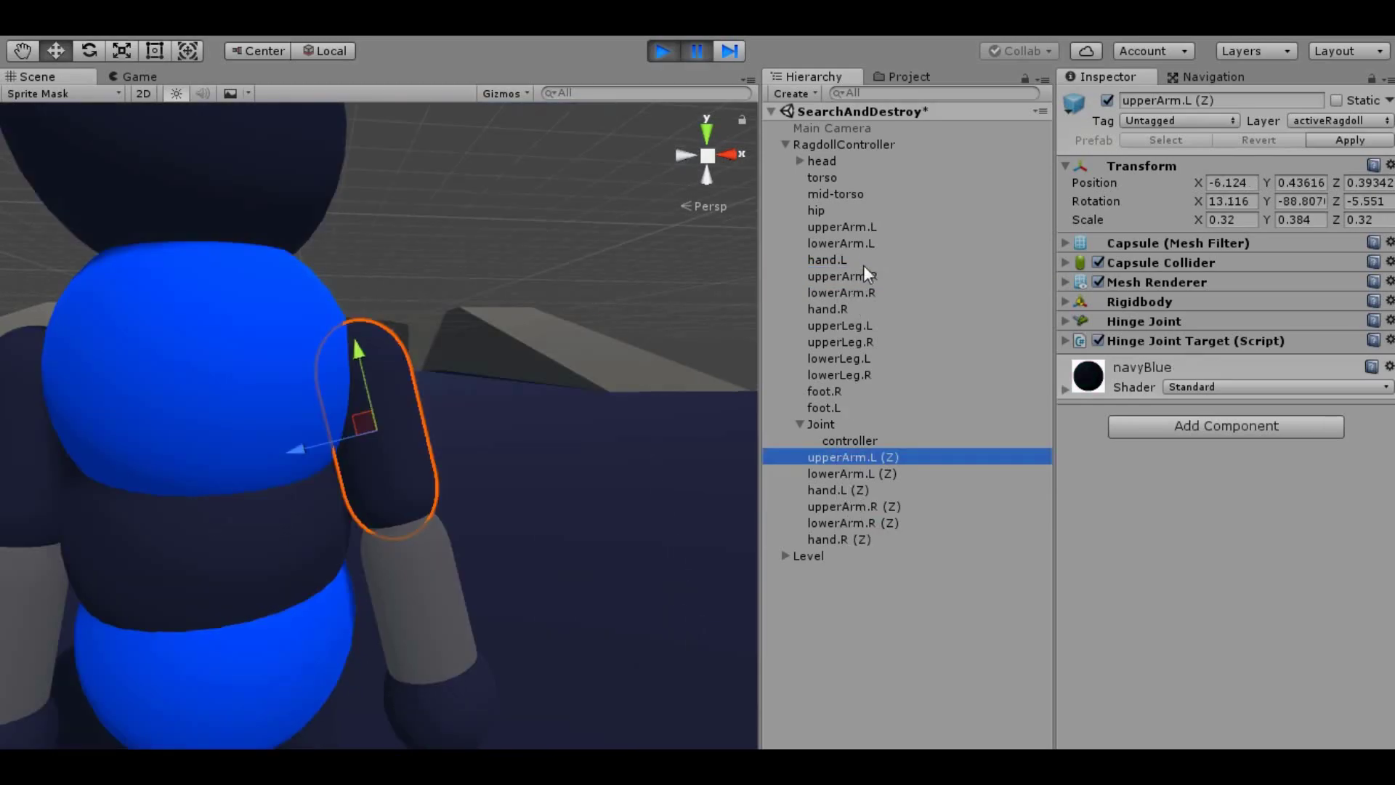
{"action": "double_click", "coordinate": [860, 226]}
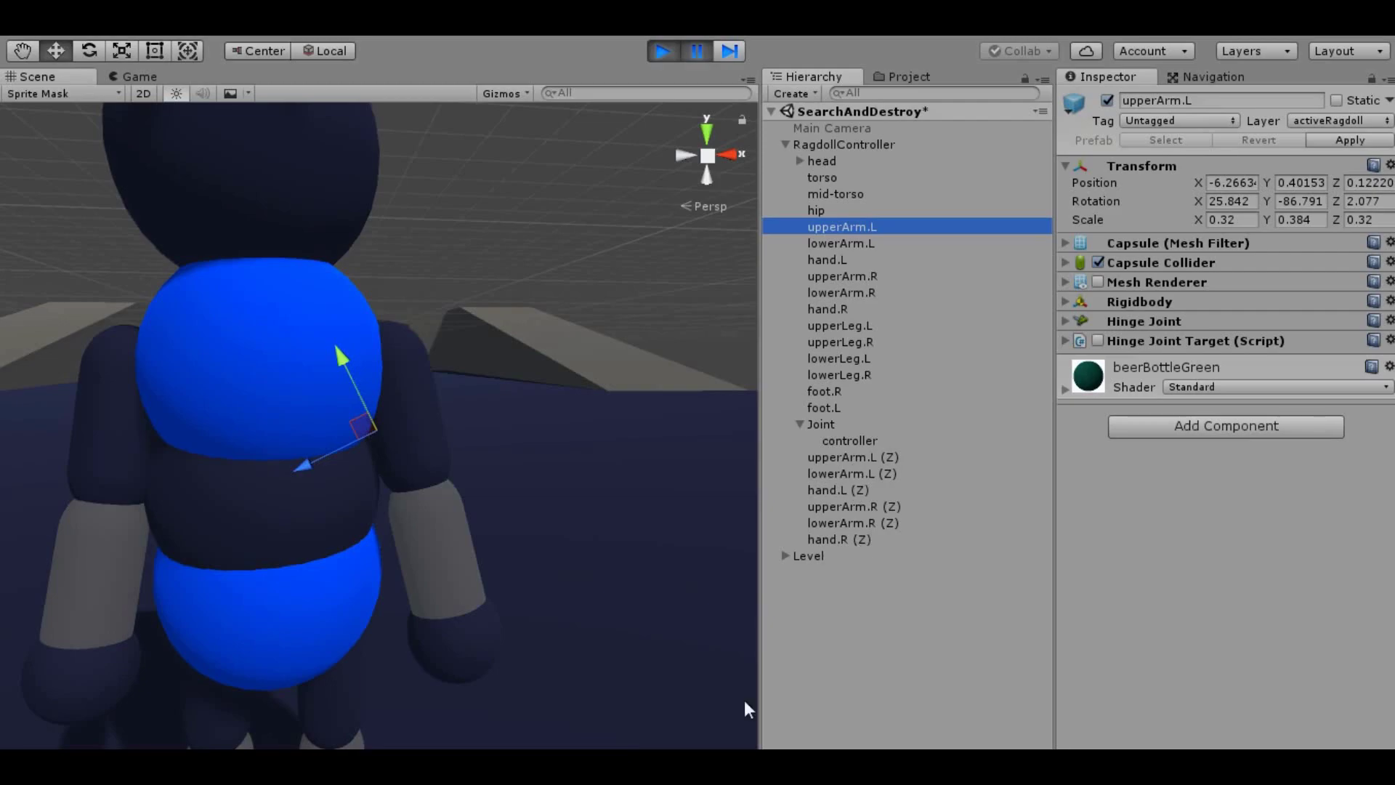
Orbit around the character to view its back, then stop Play mode.
{"action": "right_click_drag", "start_coordinate": [531, 439], "coordinate": [538, 358]}
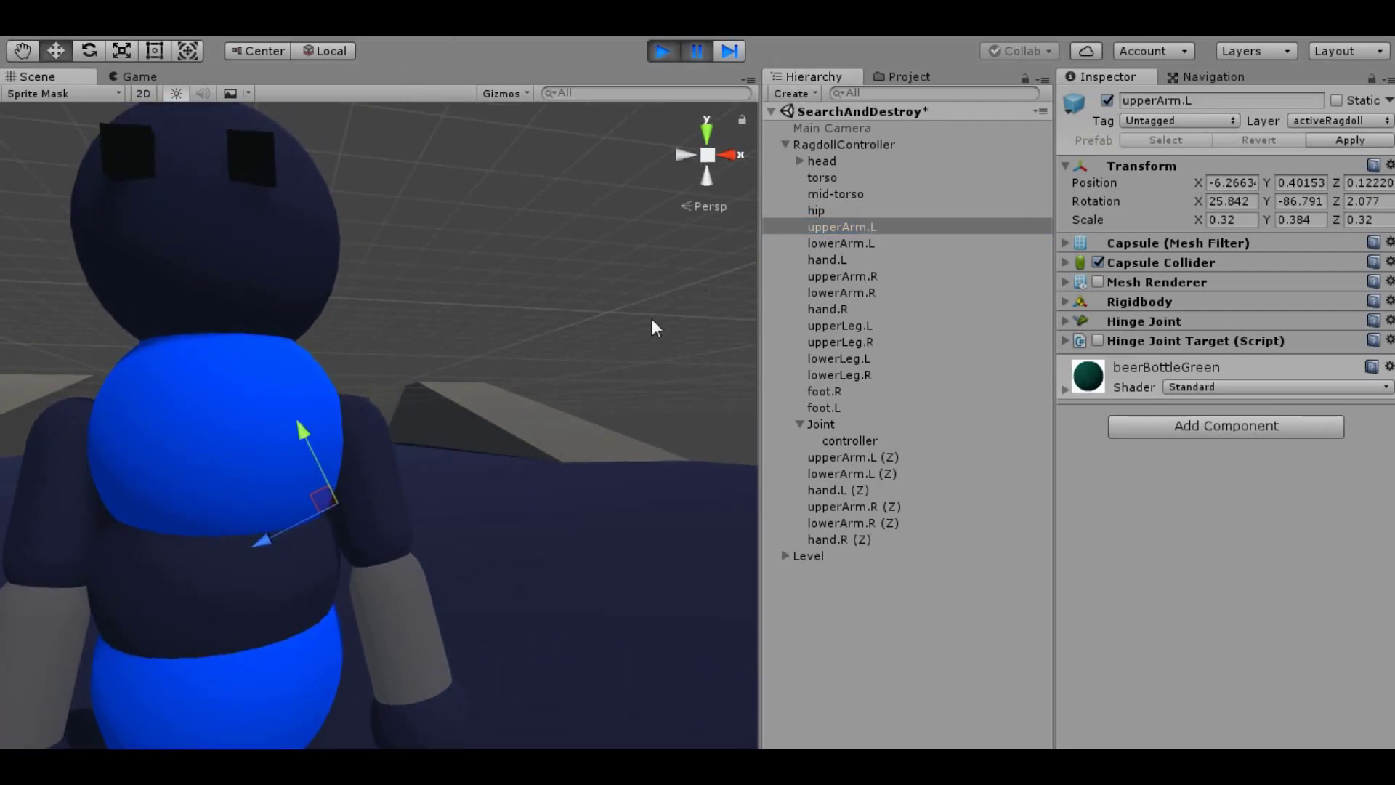
{"action": "left_click", "coordinate": [649, 340]}
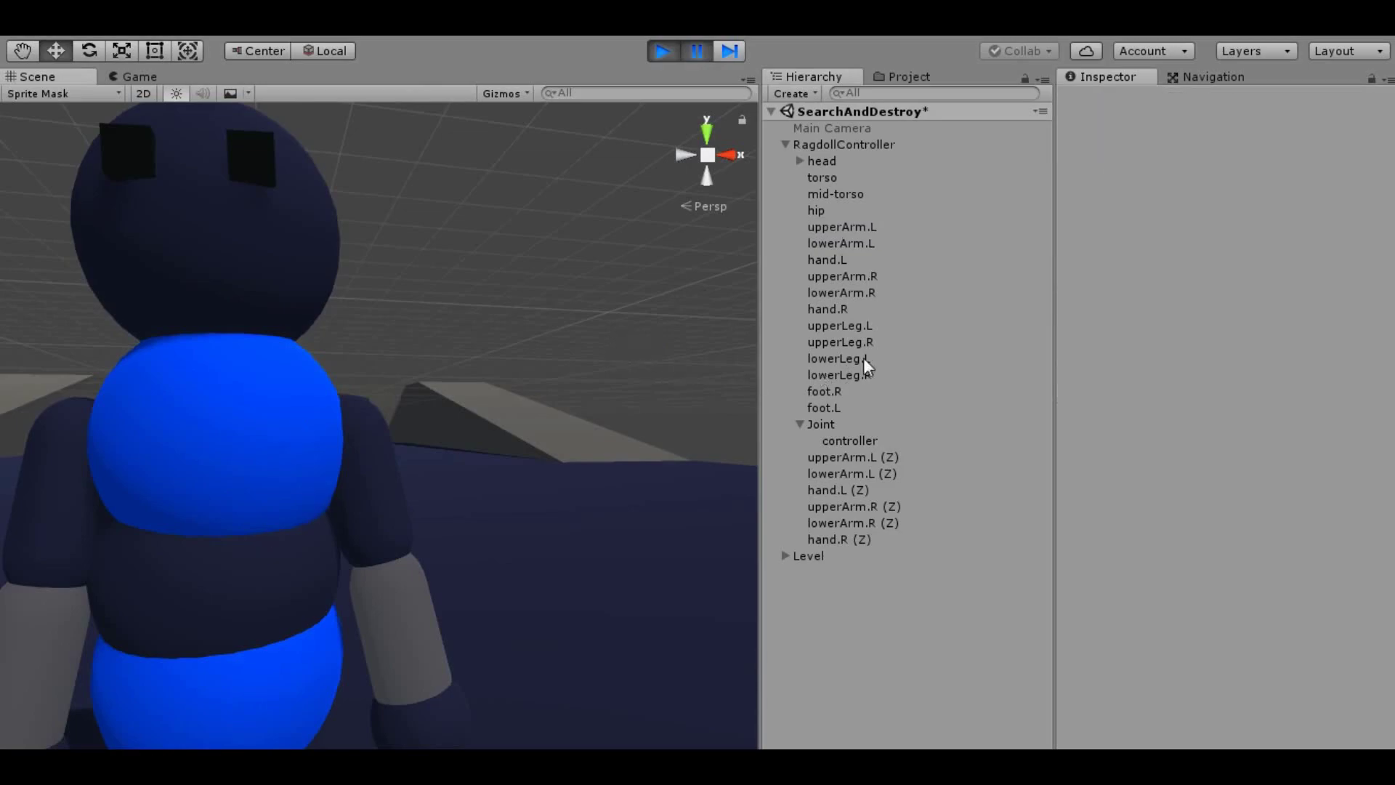
{"action": "mouse_move", "coordinate": [623, 399]}
{"action": "right_mouse_down"}
{"action": "mouse_move", "coordinate": [529, 467]}
{"action": "mouse_move", "coordinate": [555, 410]}
{"action": "right_mouse_up"}
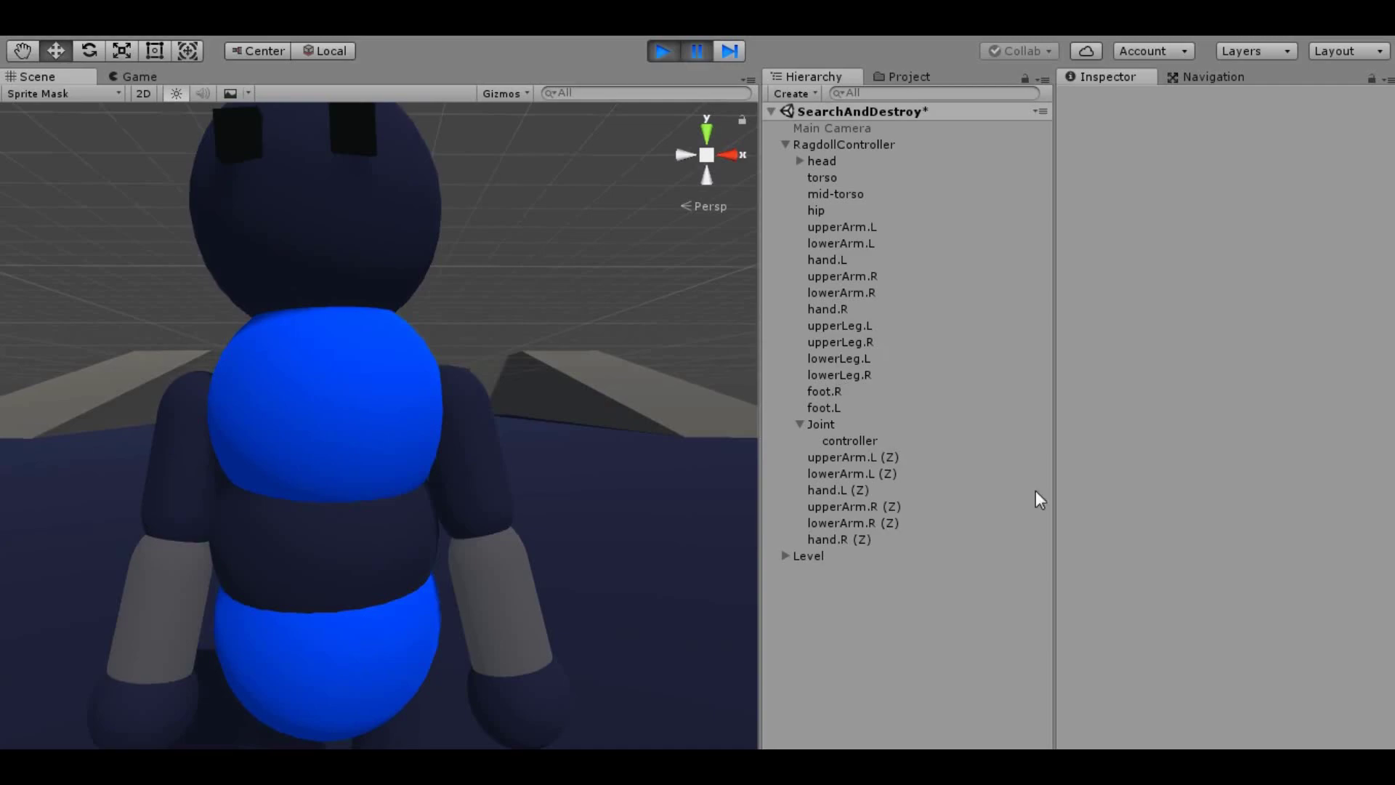
{"action": "key", "text": "ctrl+p"}
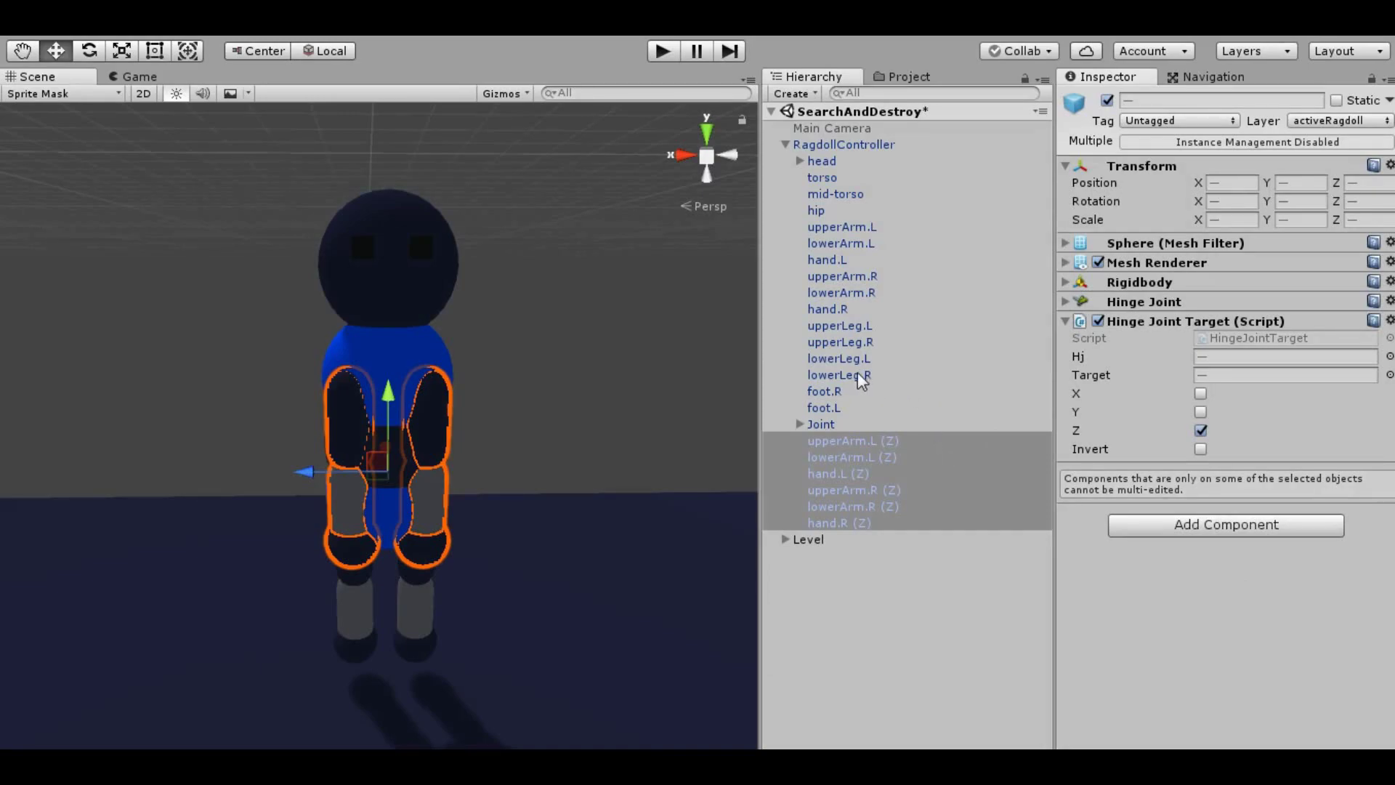
Switch Hinge Joint Target on upperLeg.L through foot.L from Z to X.
{"action": "left_click", "coordinate": [841, 408]}
{"action": "left_click", "coordinate": [824, 325], "text": "shift"}
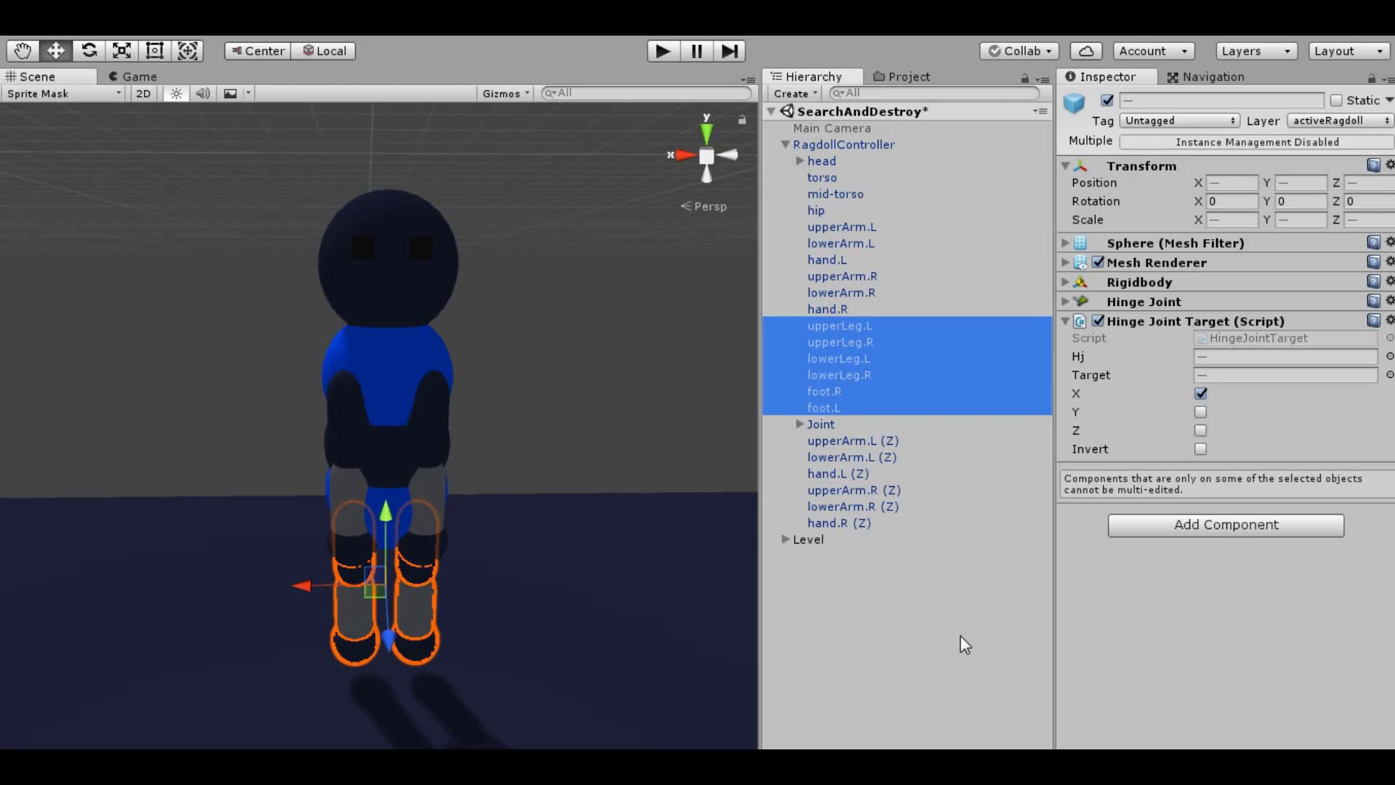
{"action": "left_click", "coordinate": [964, 644]}
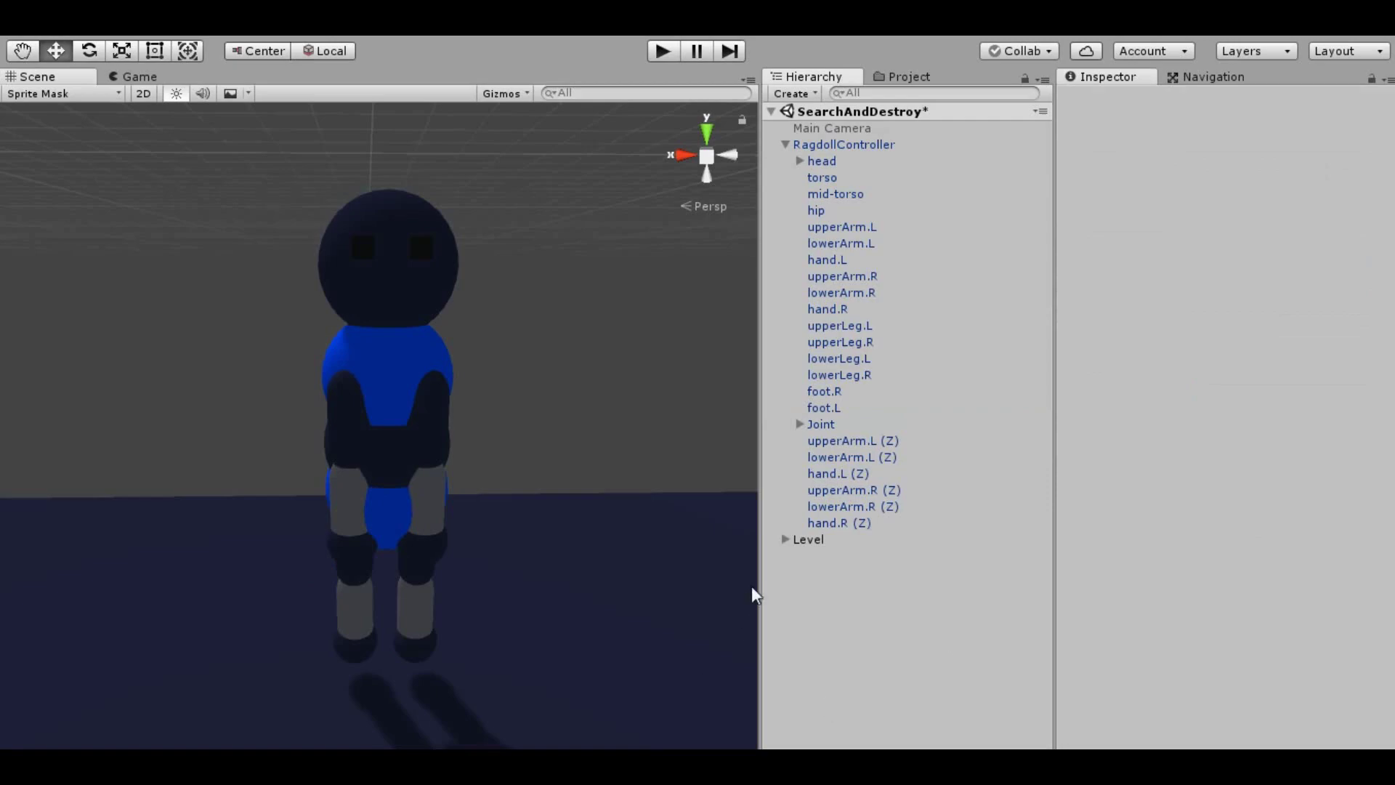
{"action": "left_click", "coordinate": [844, 409]}
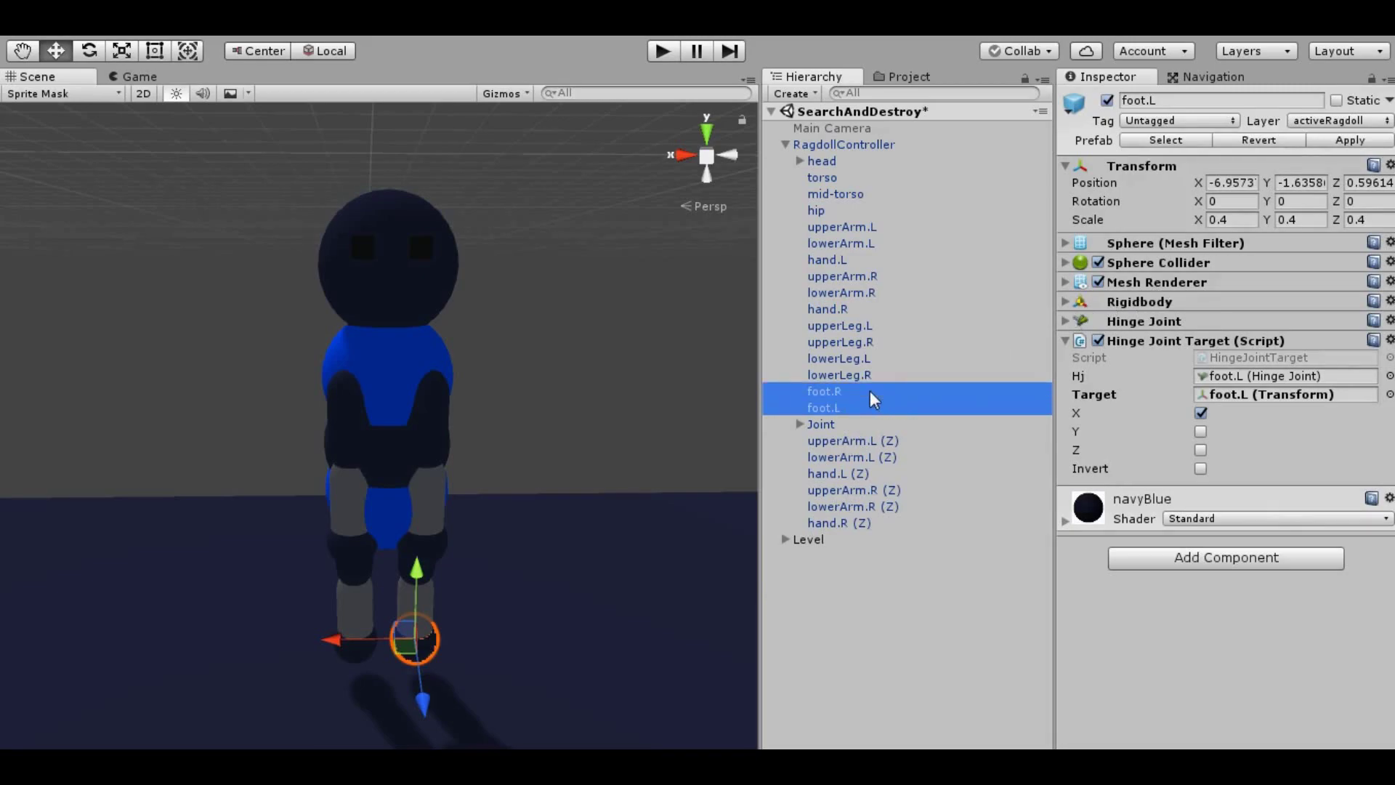
Open the superBounce material from both feet's Sphere Collider, then enter Play mode.
{"action": "left_click", "coordinate": [875, 392], "text": "ctrl"}
{"action": "left_click", "coordinate": [1067, 262]}
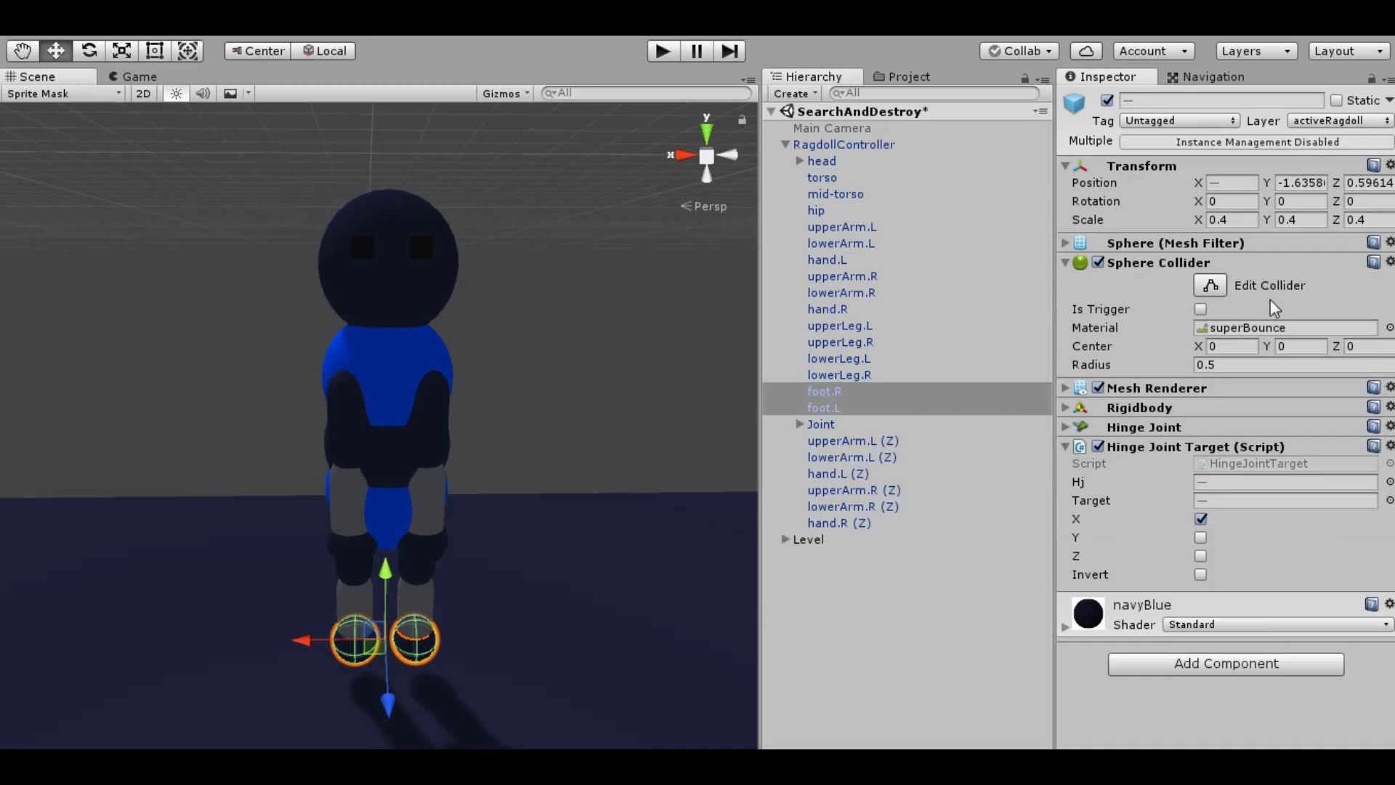
{"action": "double_click", "coordinate": [1264, 328]}
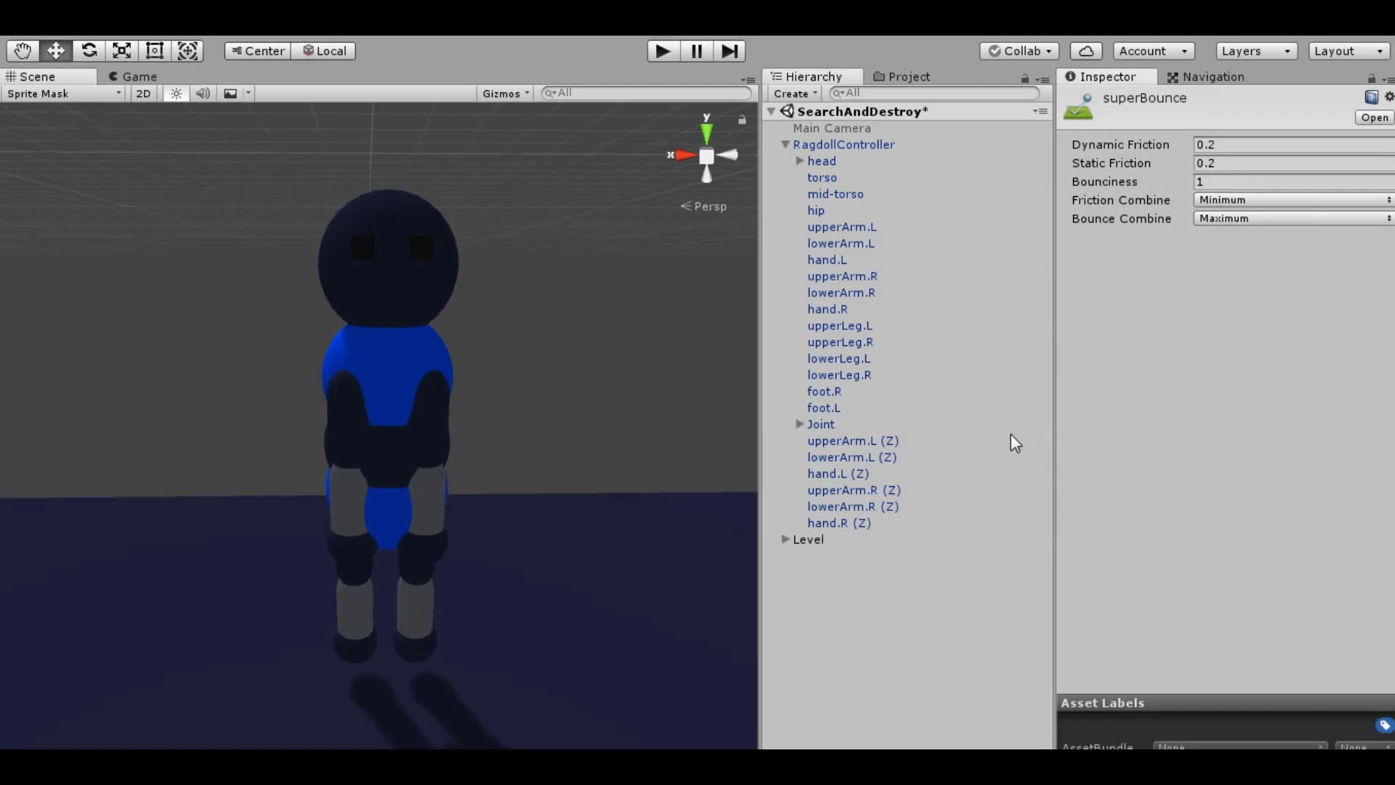
{"action": "key", "text": "ctrl+p"}
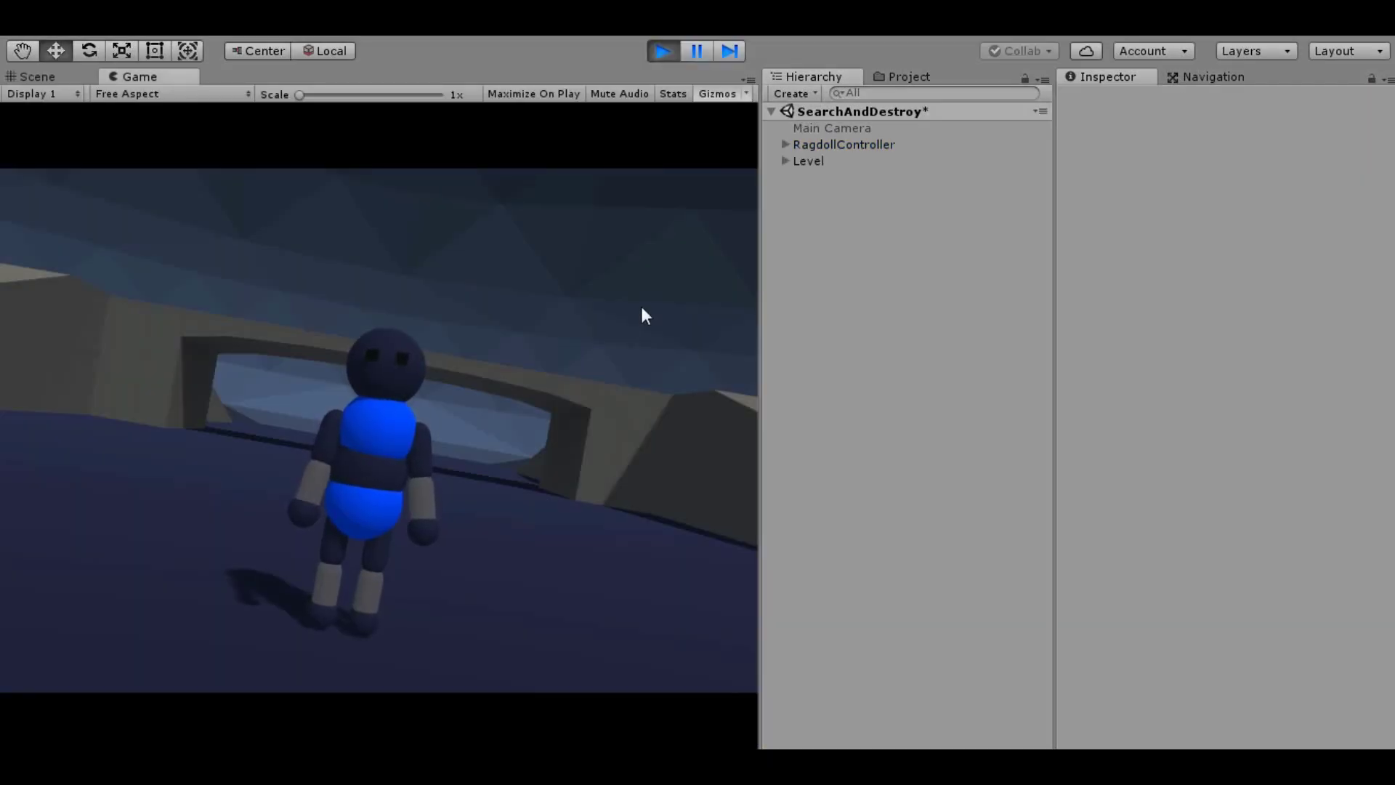
Walk the ragdoll forward, left, toward the camera and right with WASD.
{"action": "key", "text": "w"}
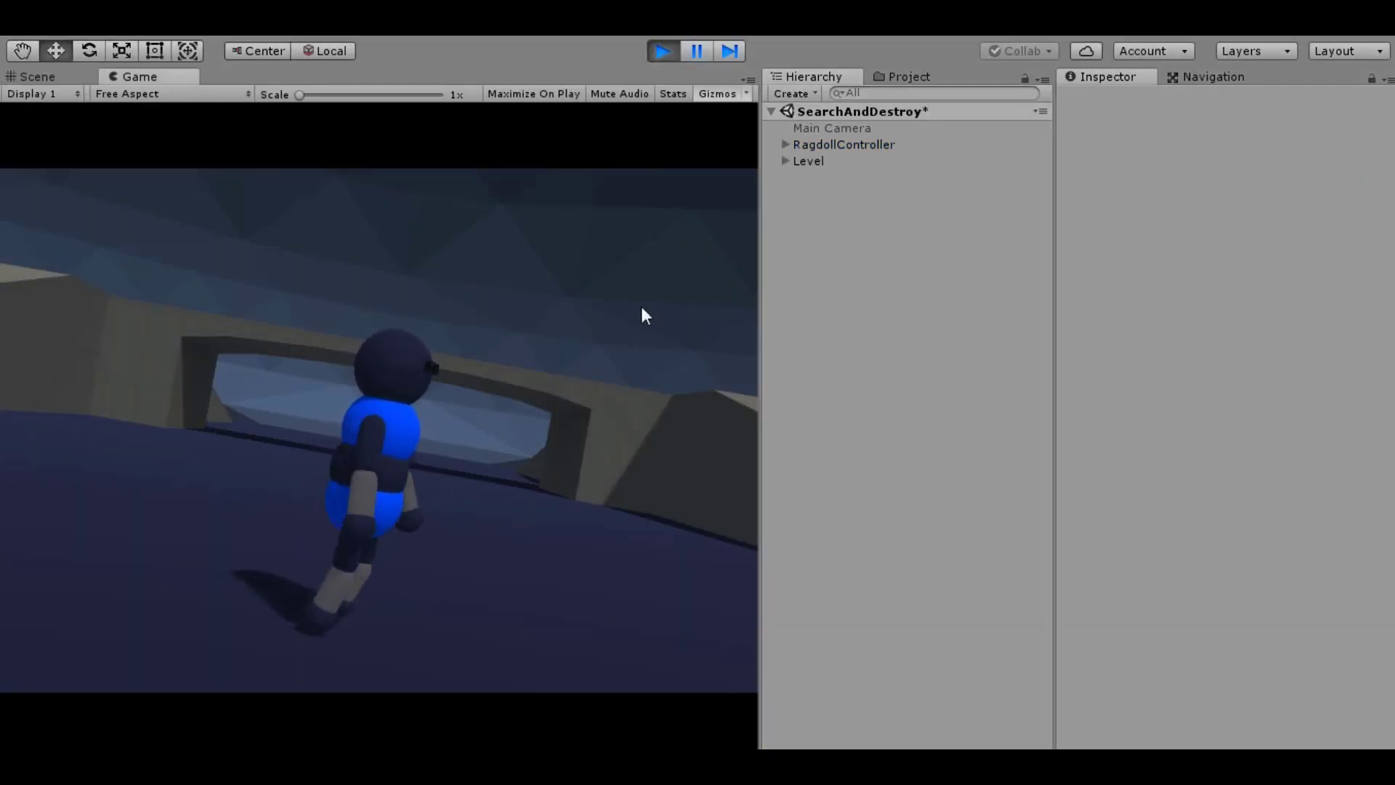
{"action": "key", "text": "a"}
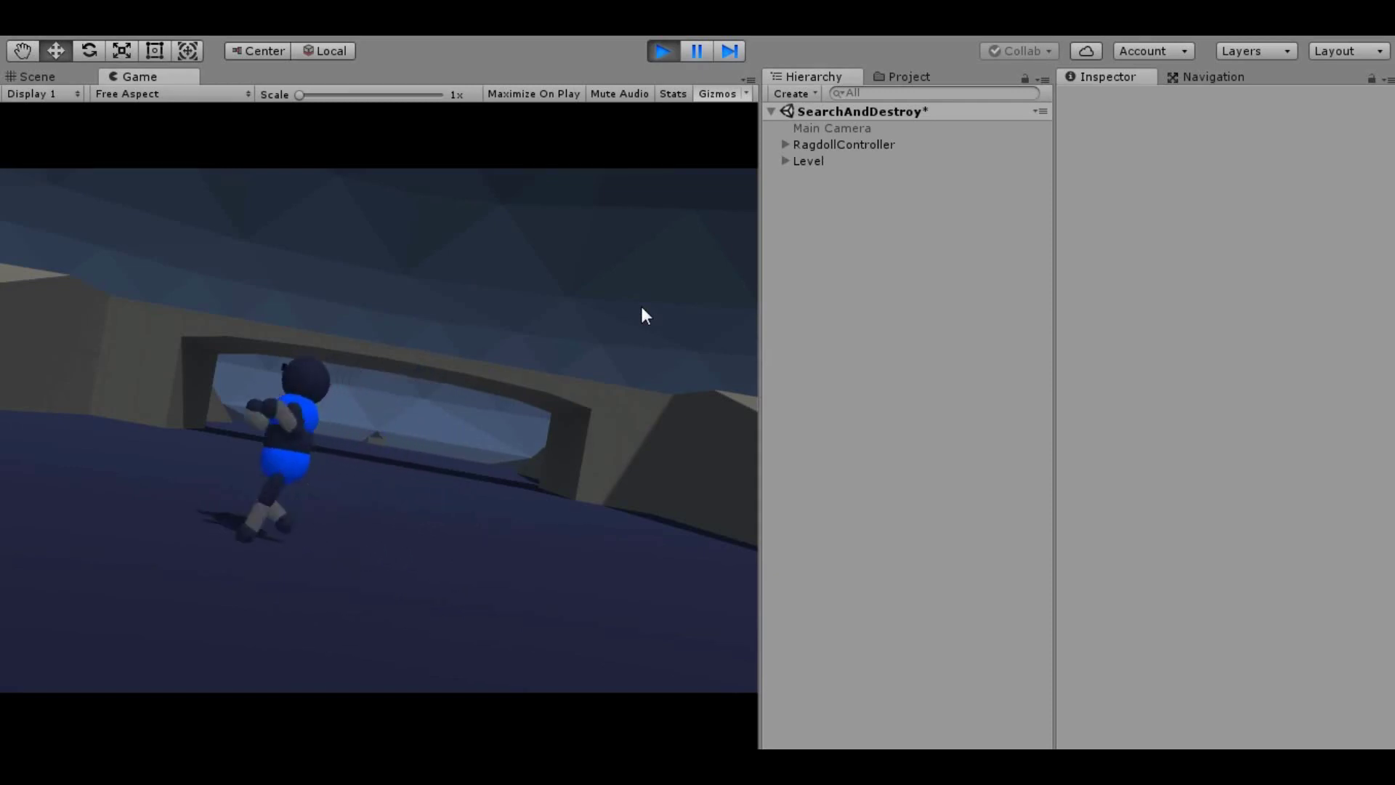
{"action": "key", "text": "s"}
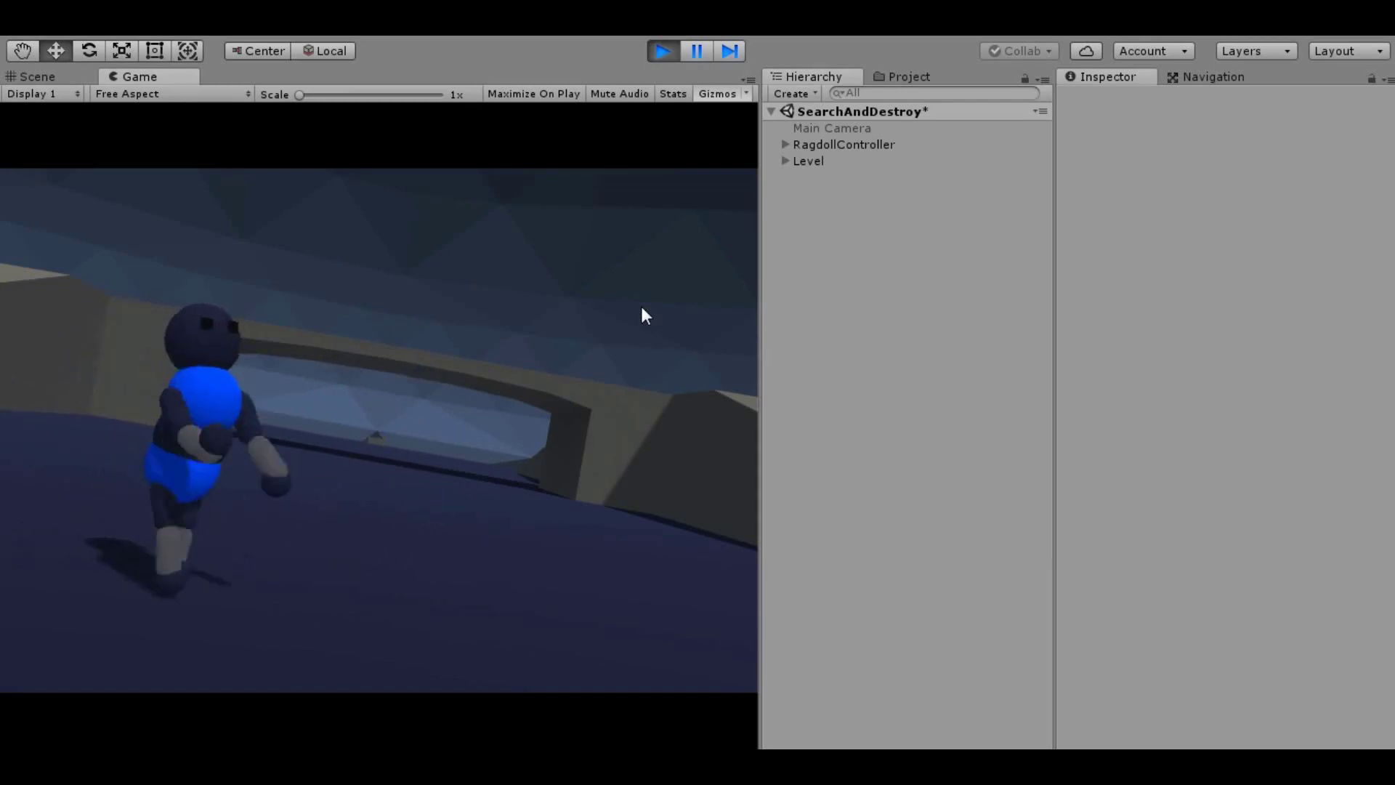
{"action": "key", "text": "d"}
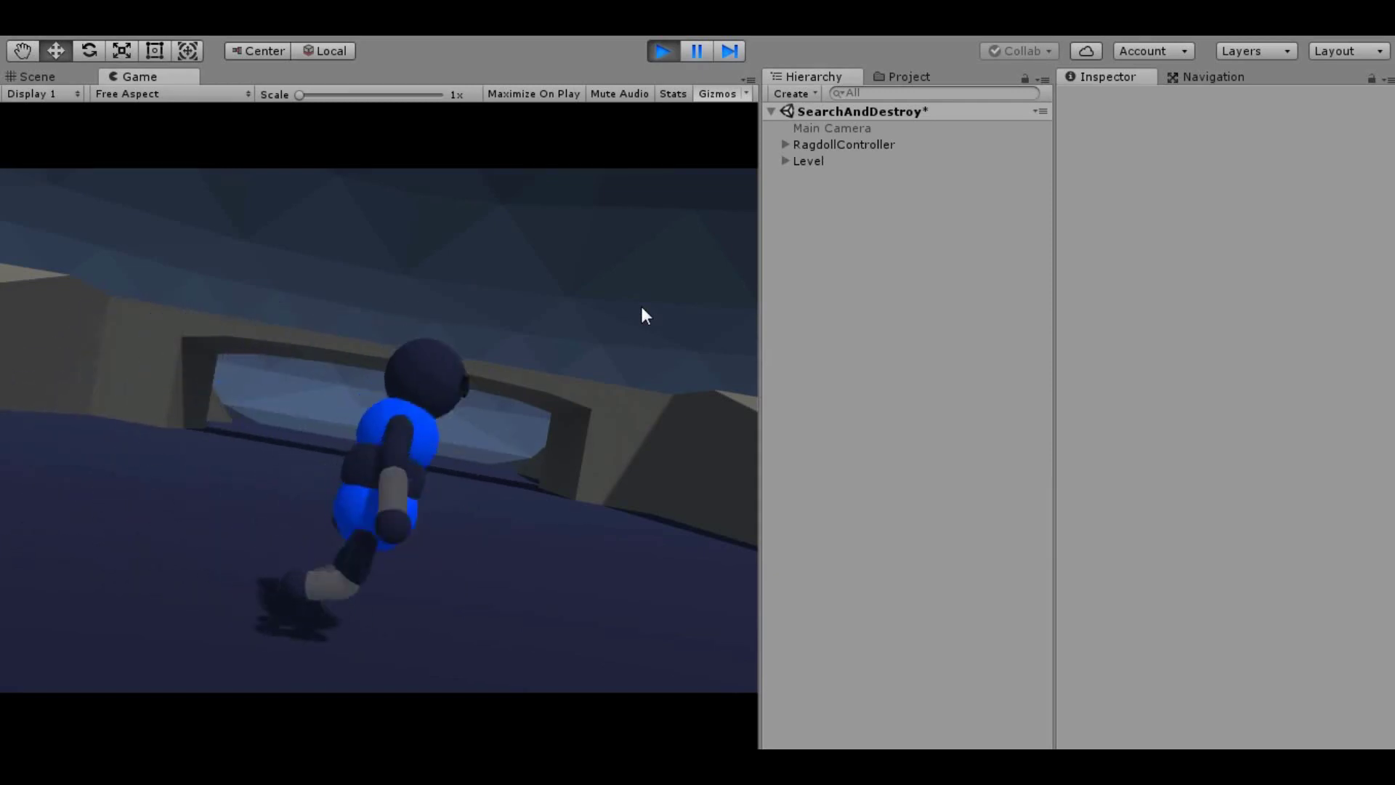
{"action": "key", "text": "w"}
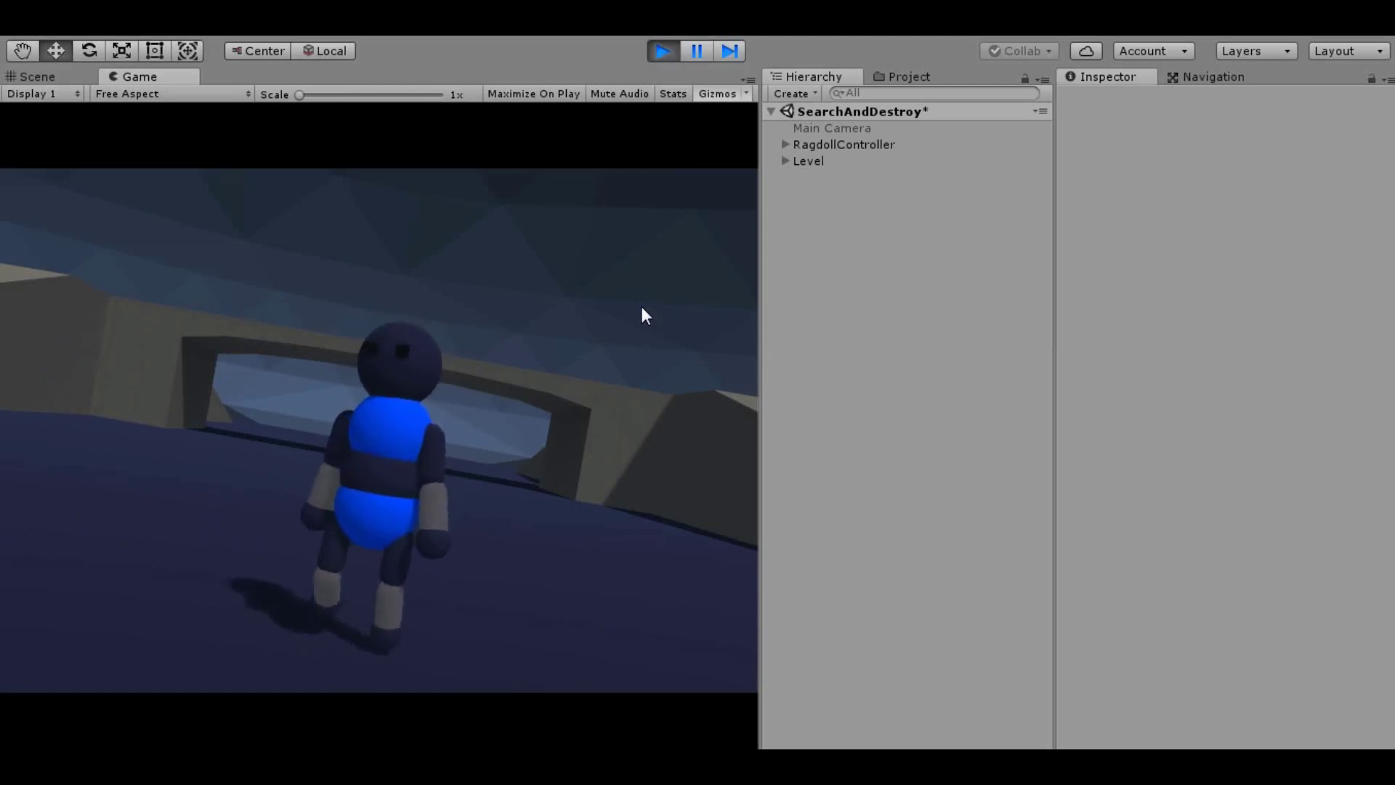